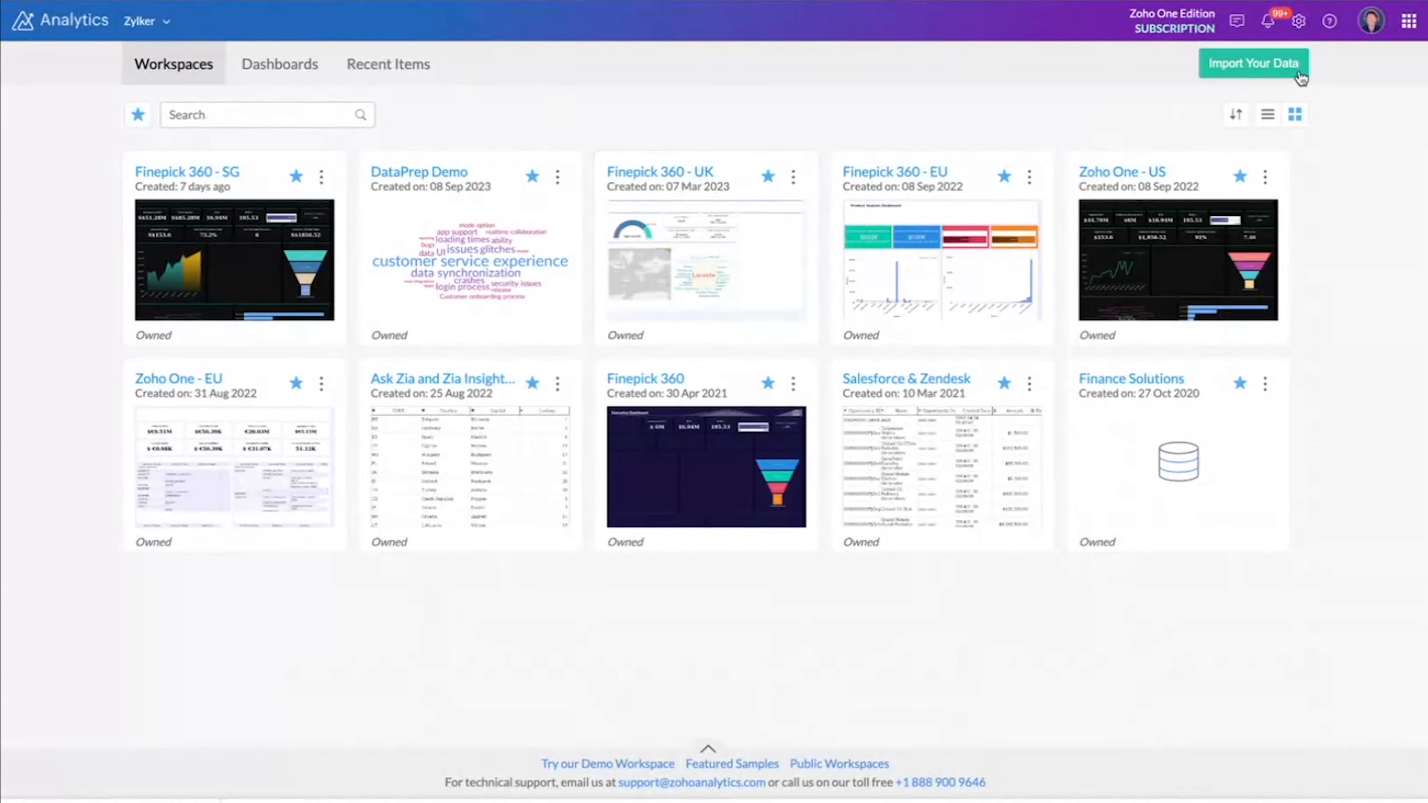
# - Browse the data import connectors and start an import from Klaviyo
pyautogui.click(1254, 63)
pyautogui.scroll(-5, 768, 243)
pyautogui.scroll(2, 772, 248)
pyautogui.scroll(2, 771, 248)
pyautogui.scroll(-4, 771, 248)
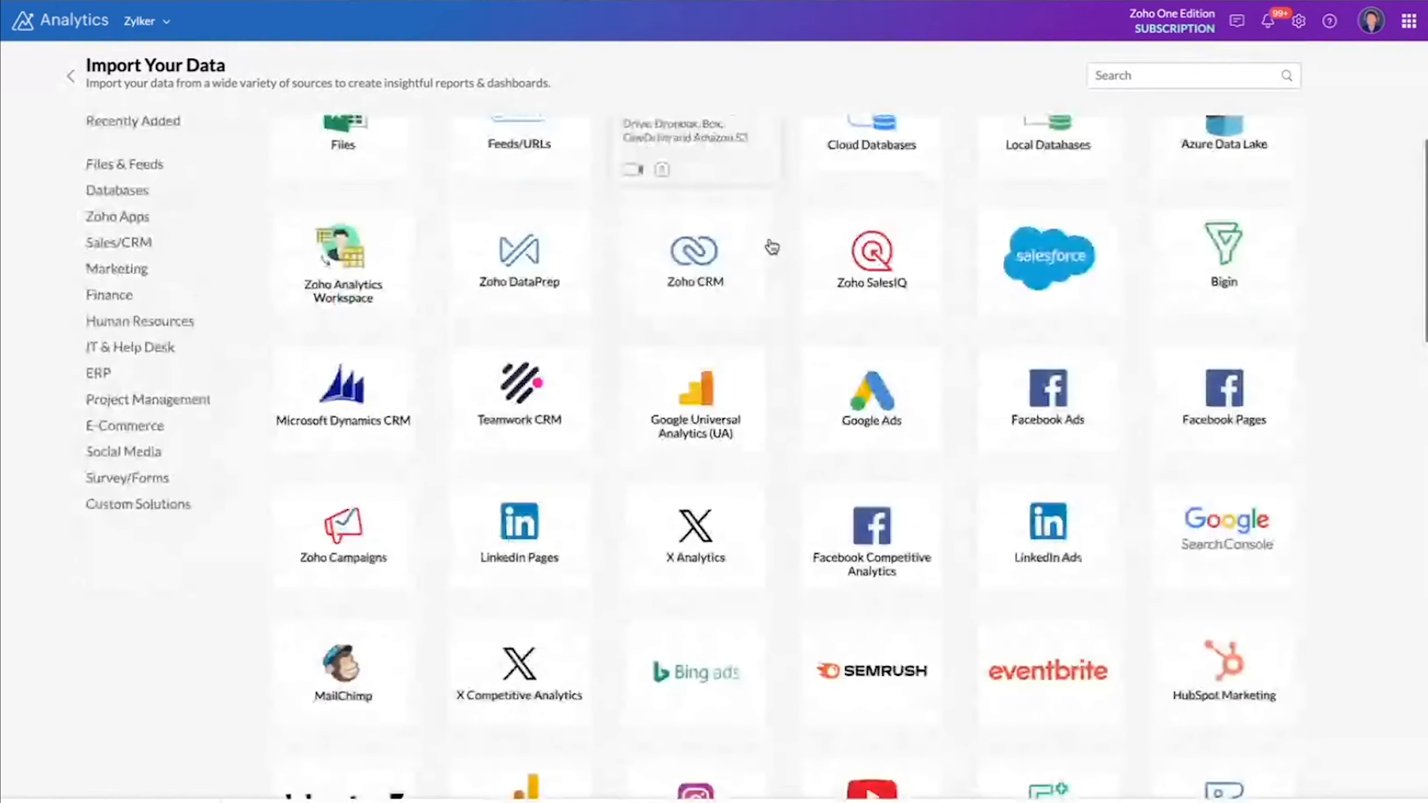
pyautogui.scroll(-10, 773, 248)
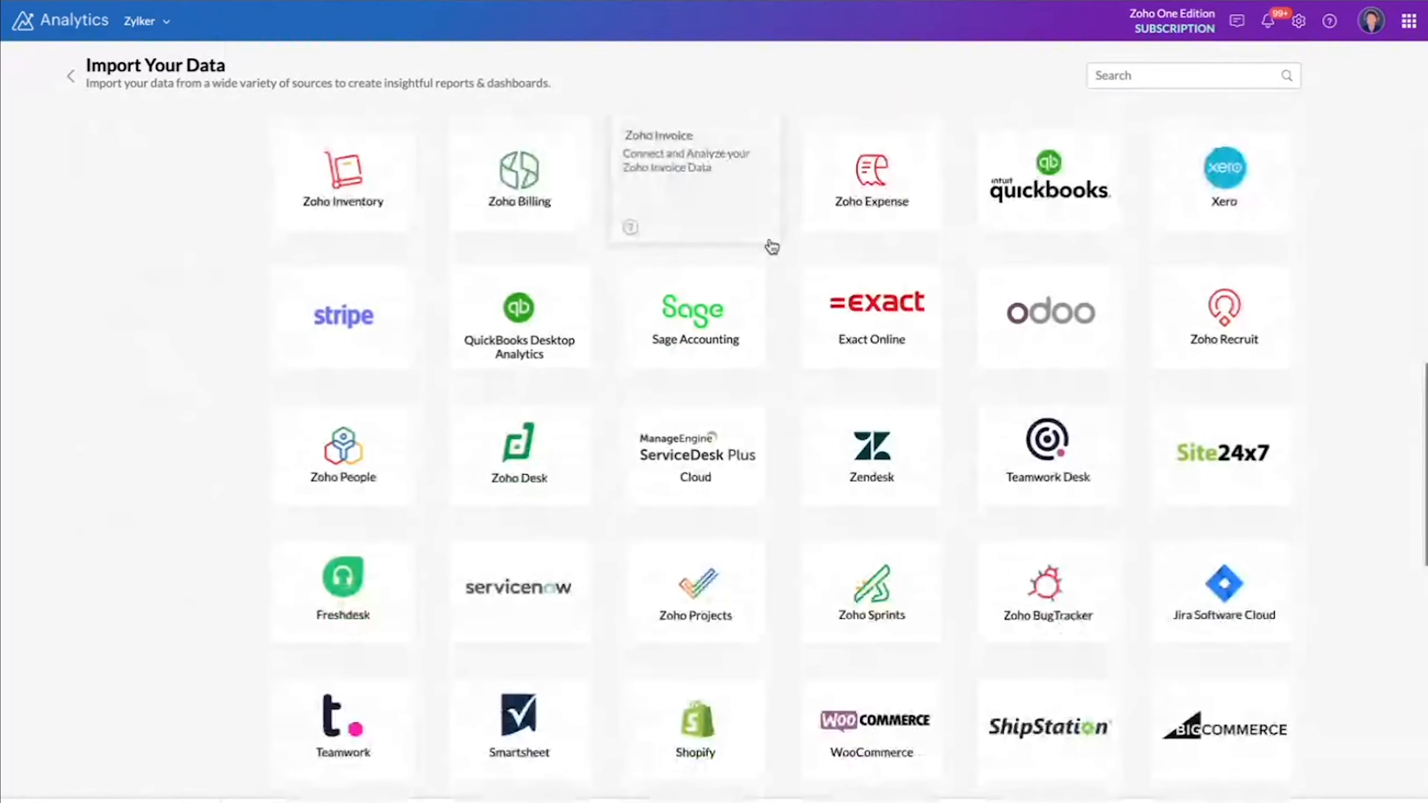
pyautogui.scroll(-2, 772, 247)
pyautogui.scroll(-3, 427, 489)
pyautogui.scroll(1, 422, 510)
pyautogui.scroll(7, 423, 510)
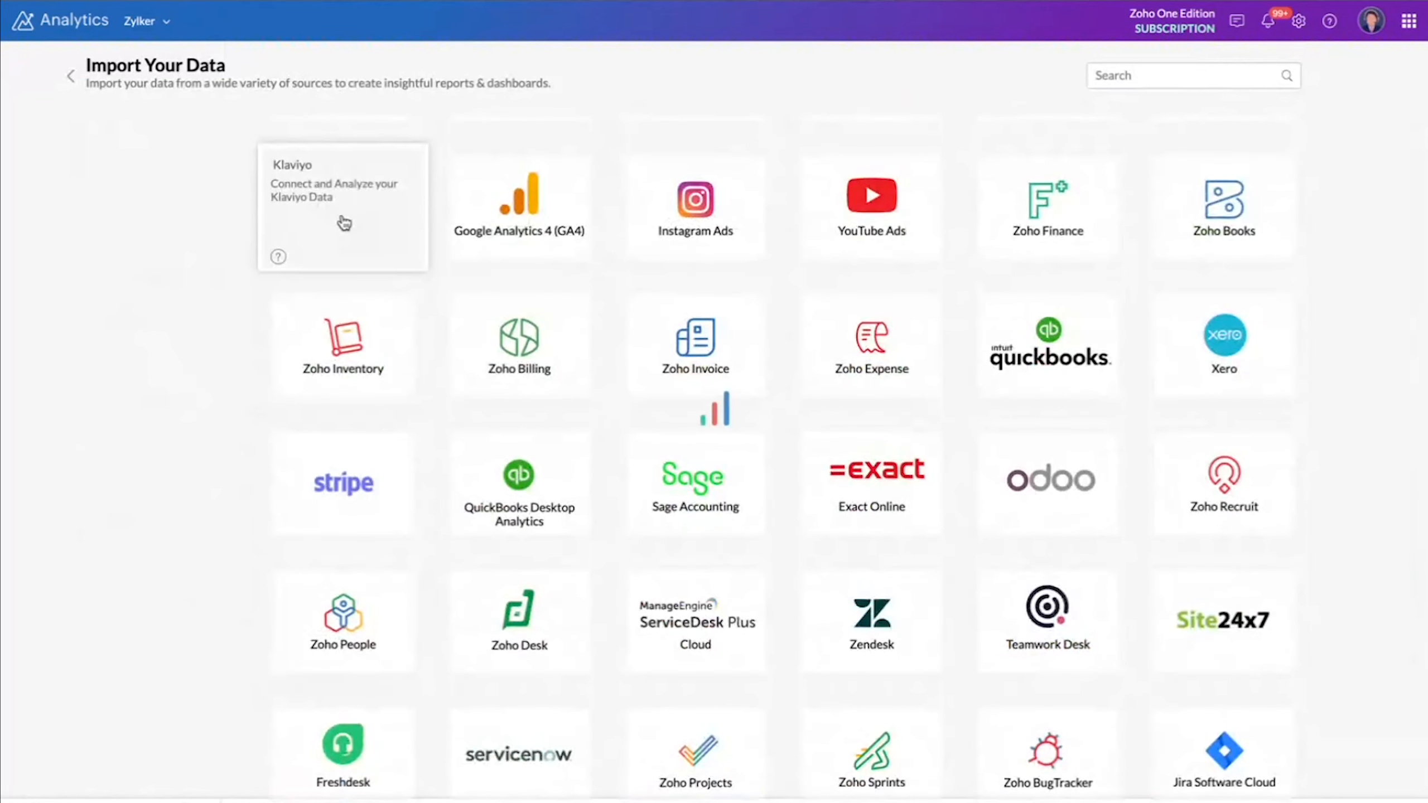
pyautogui.click(344, 223)
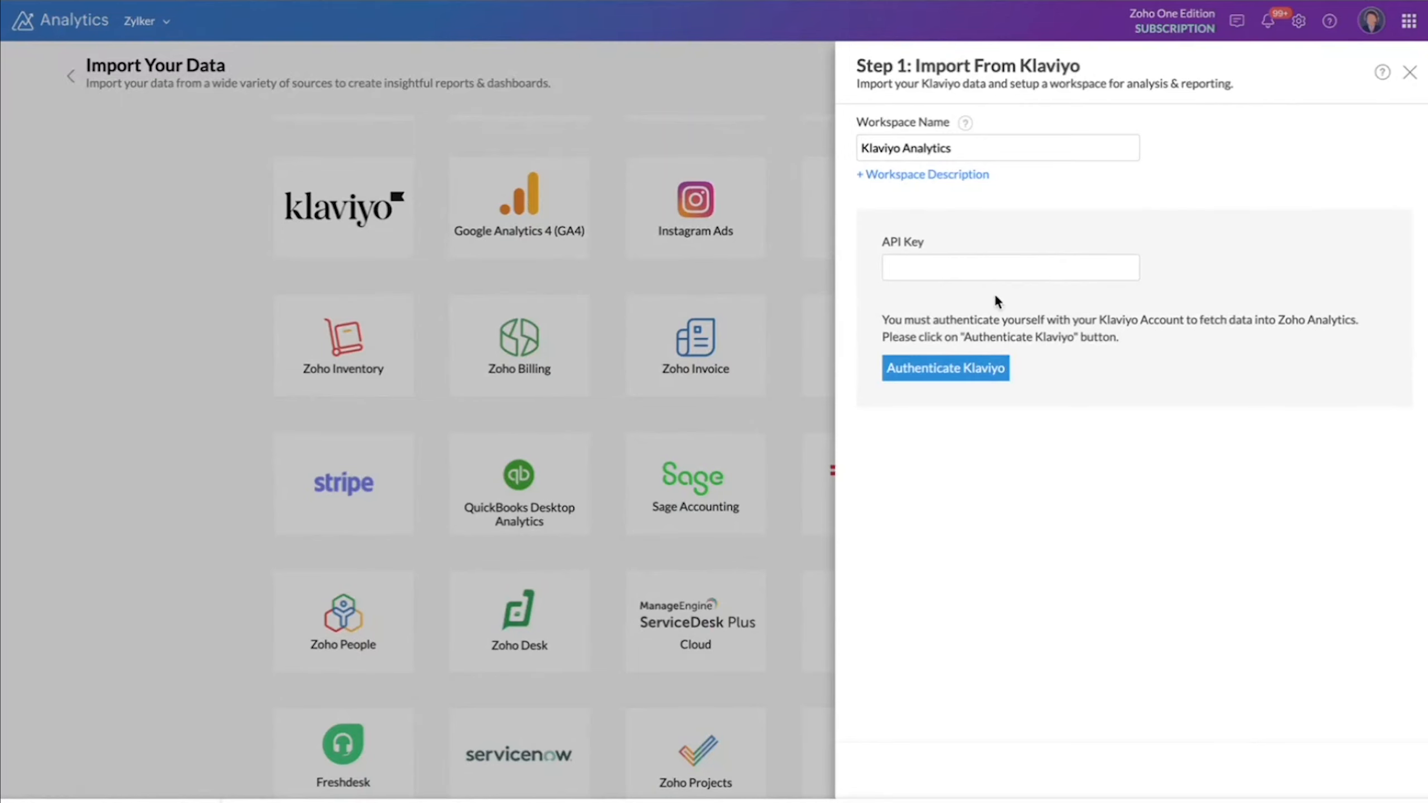
# - Open the Klaviyo Overview dashboard and look through the workspace's lists of dashboards, reports and data tables
pyautogui.scroll(-1, 997, 303)
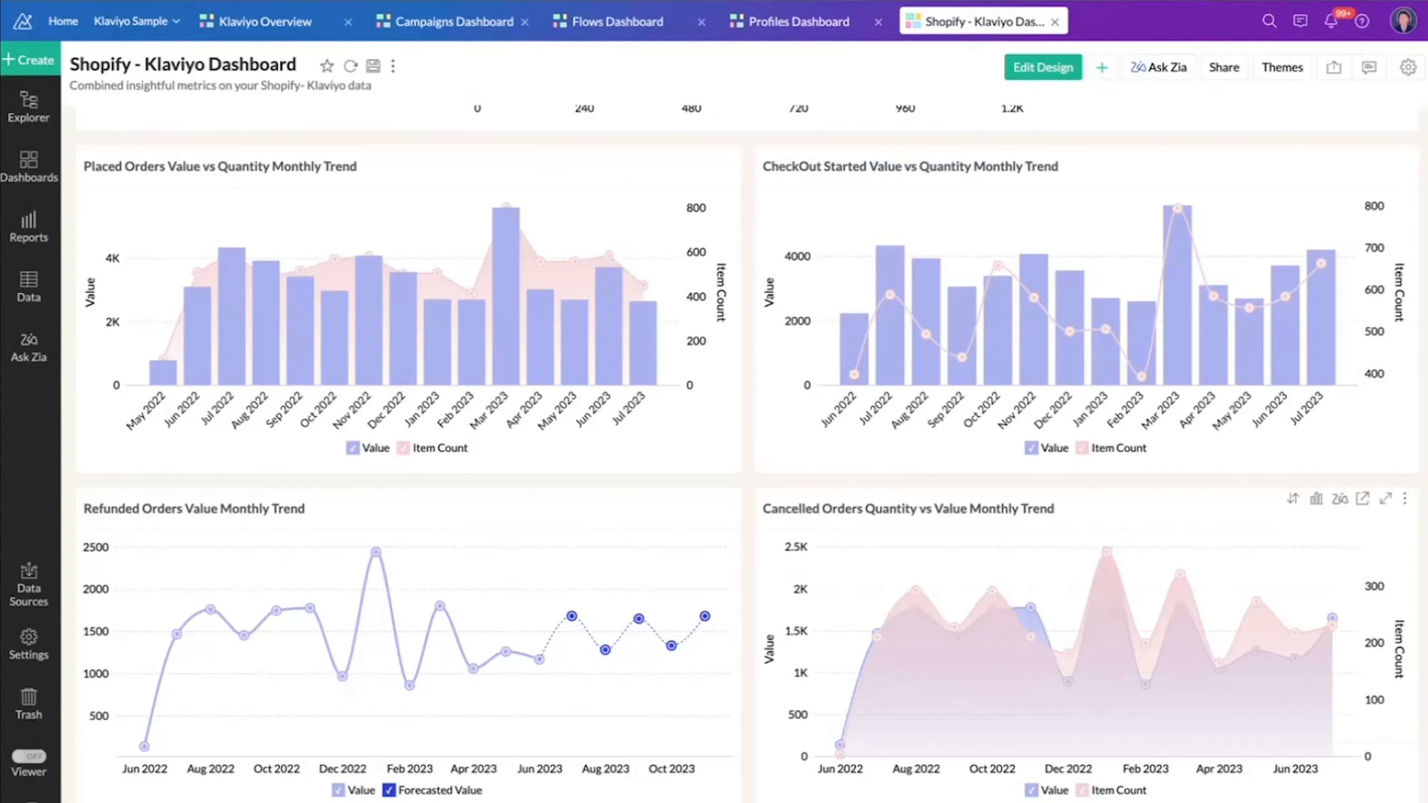
pyautogui.click(251, 22)
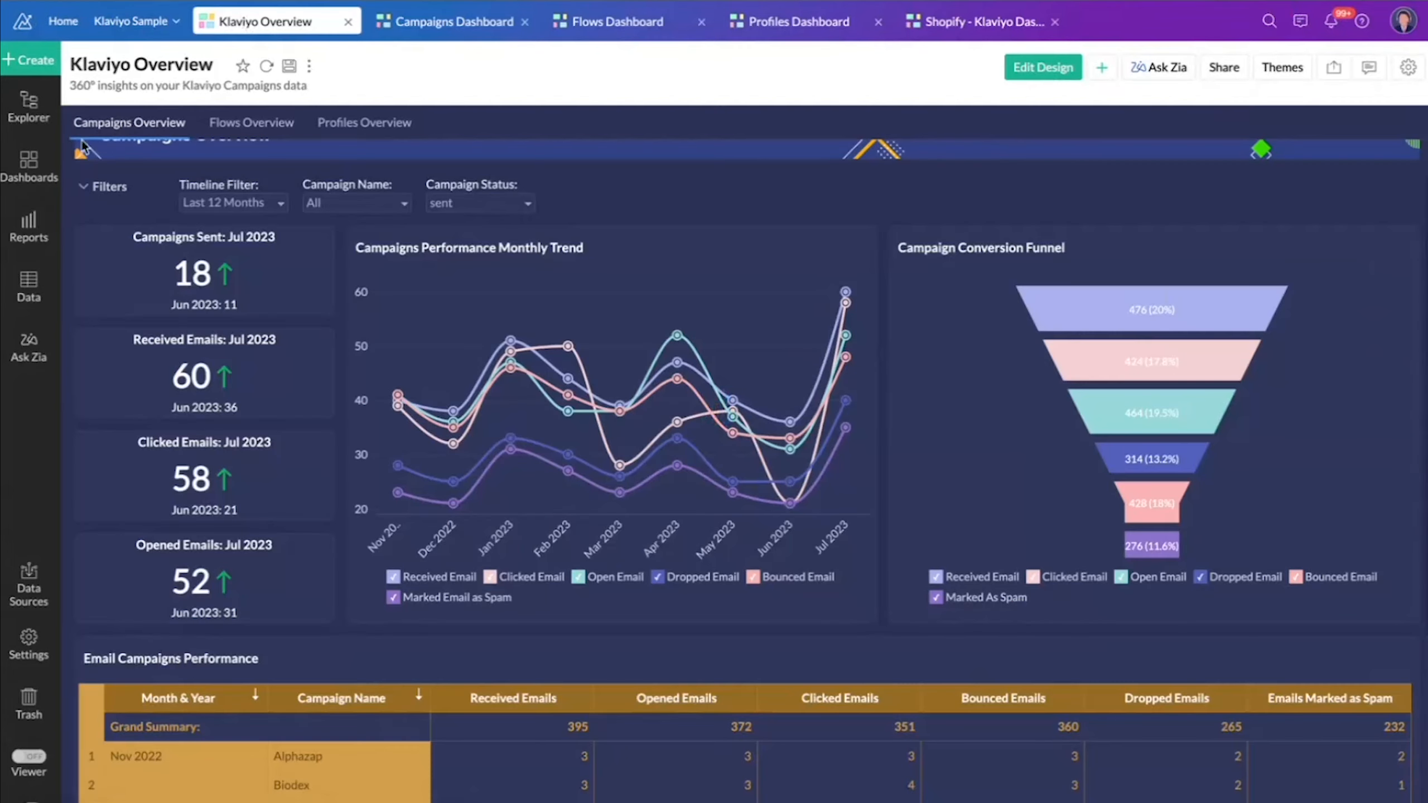
pyautogui.click(43, 164)
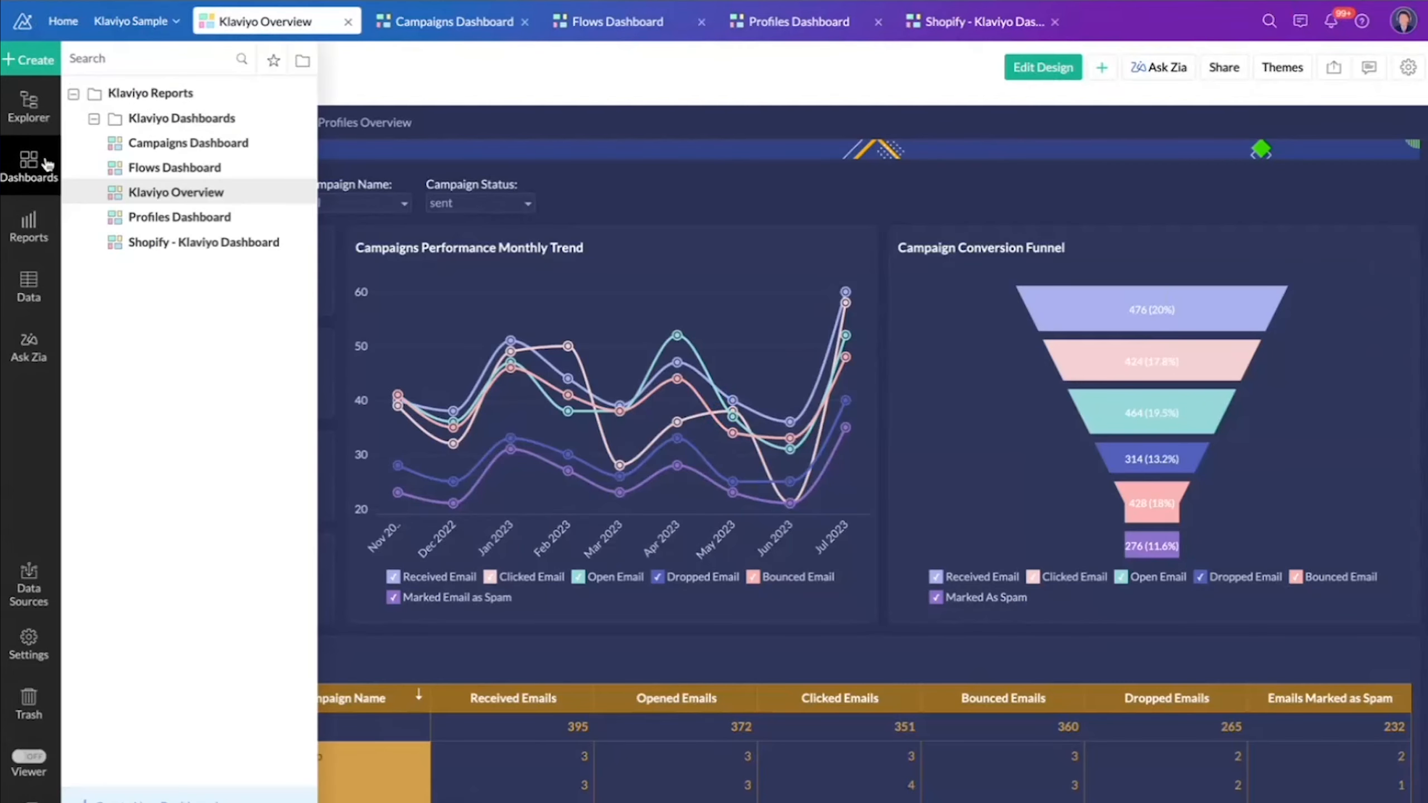
pyautogui.click(48, 222)
pyautogui.scroll(-5, 168, 242)
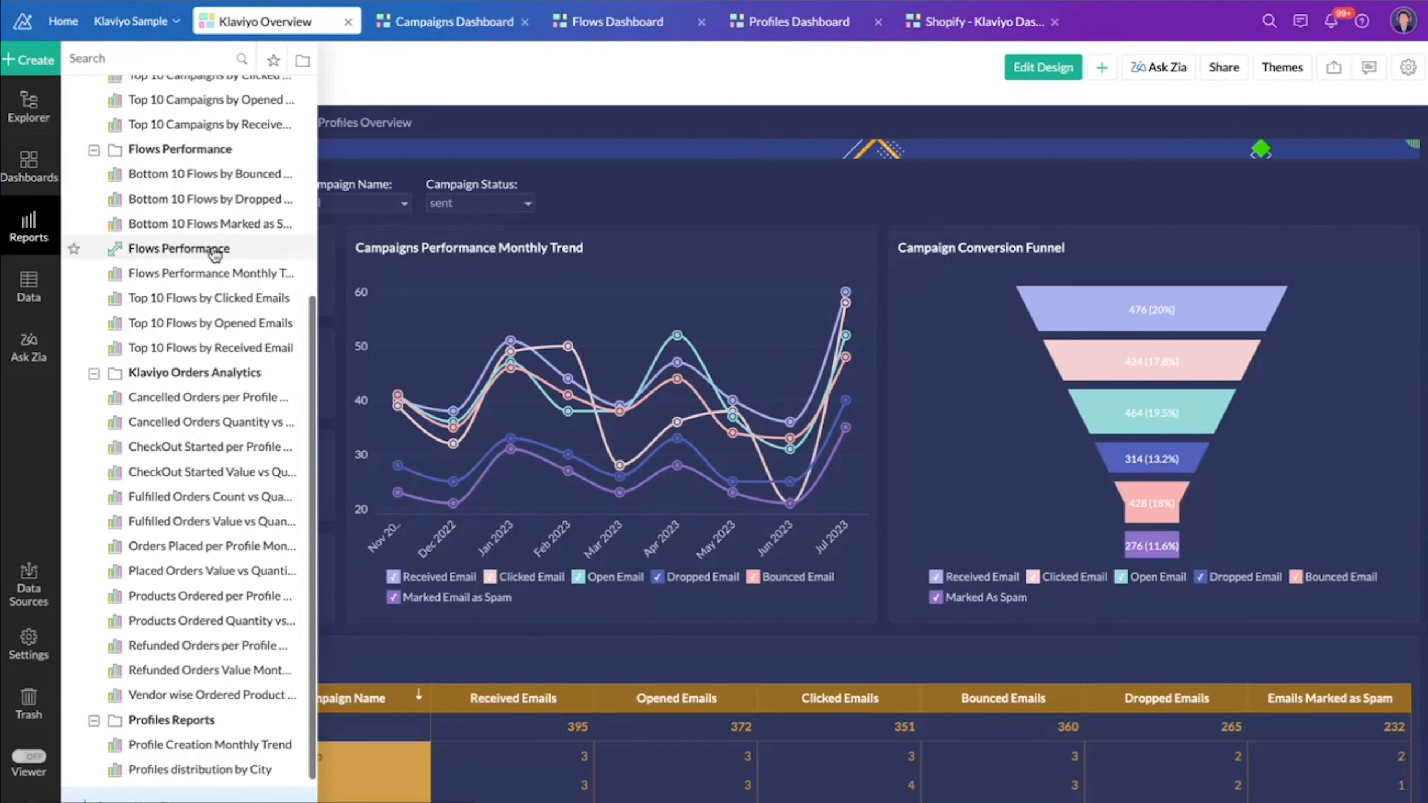
pyautogui.click(23, 279)
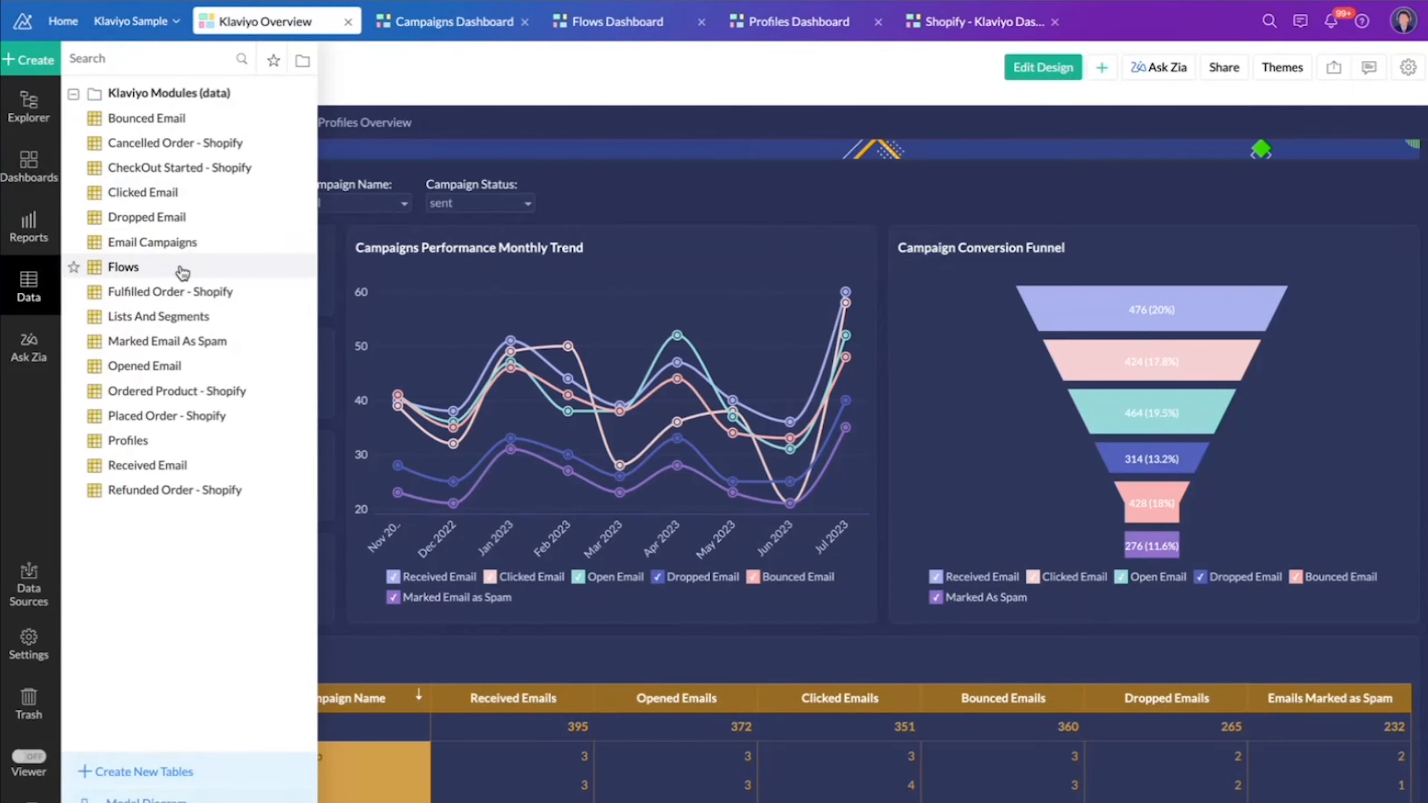
pyautogui.click(57, 171)
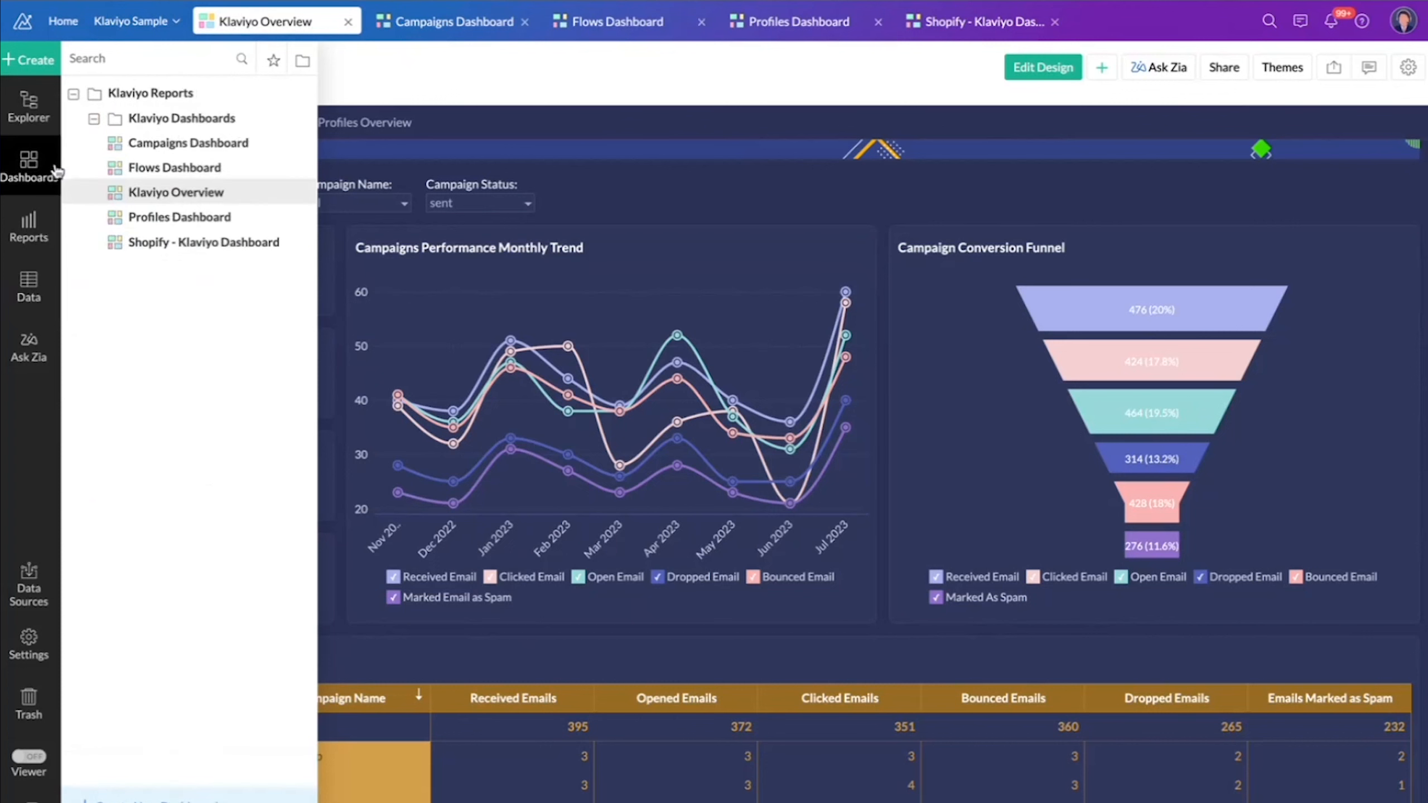
pyautogui.click(387, 67)
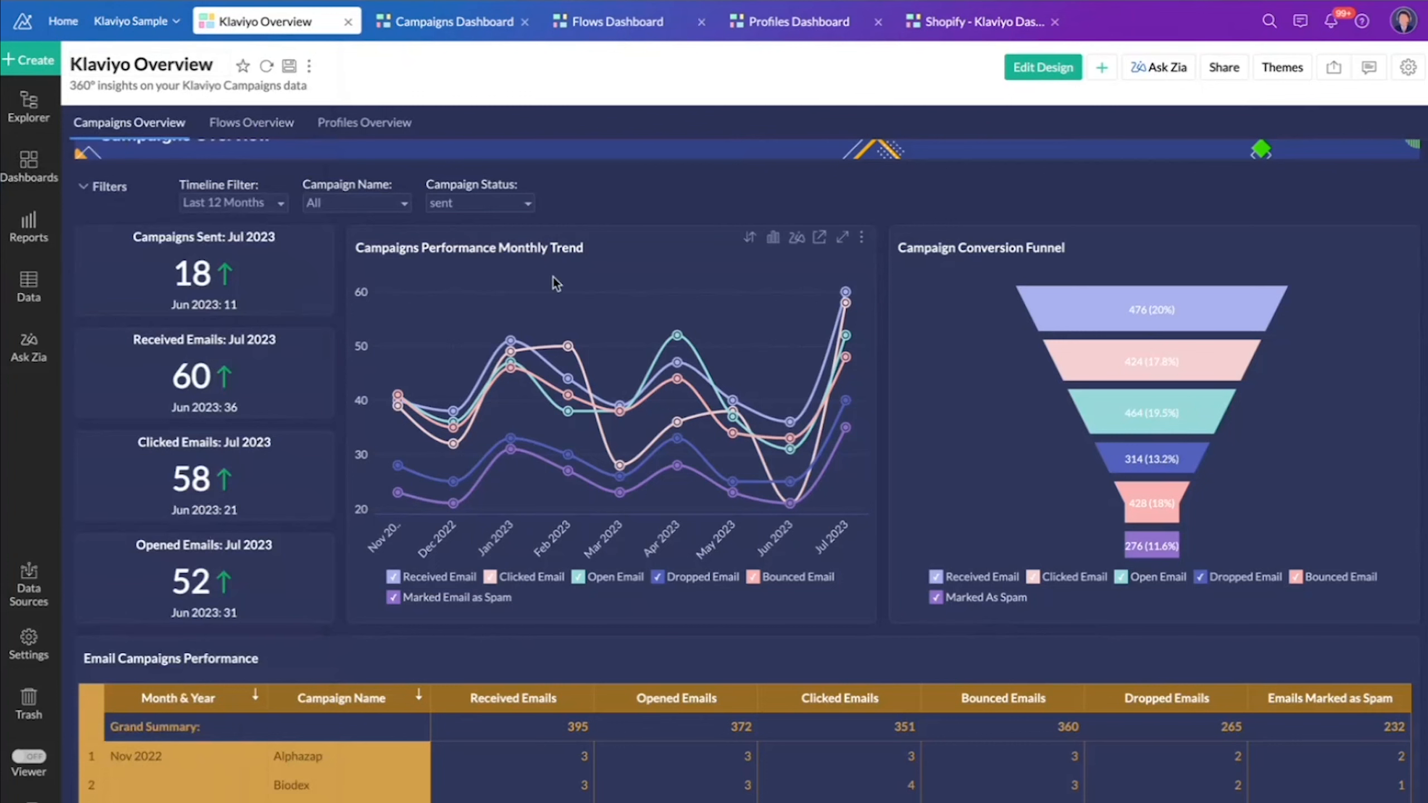
# - Enlarge the Campaign Conversion Funnel, inspect each stage from Received Email to Marked As Spam, and restore the chart's size
pyautogui.scroll(1, 641, 365)
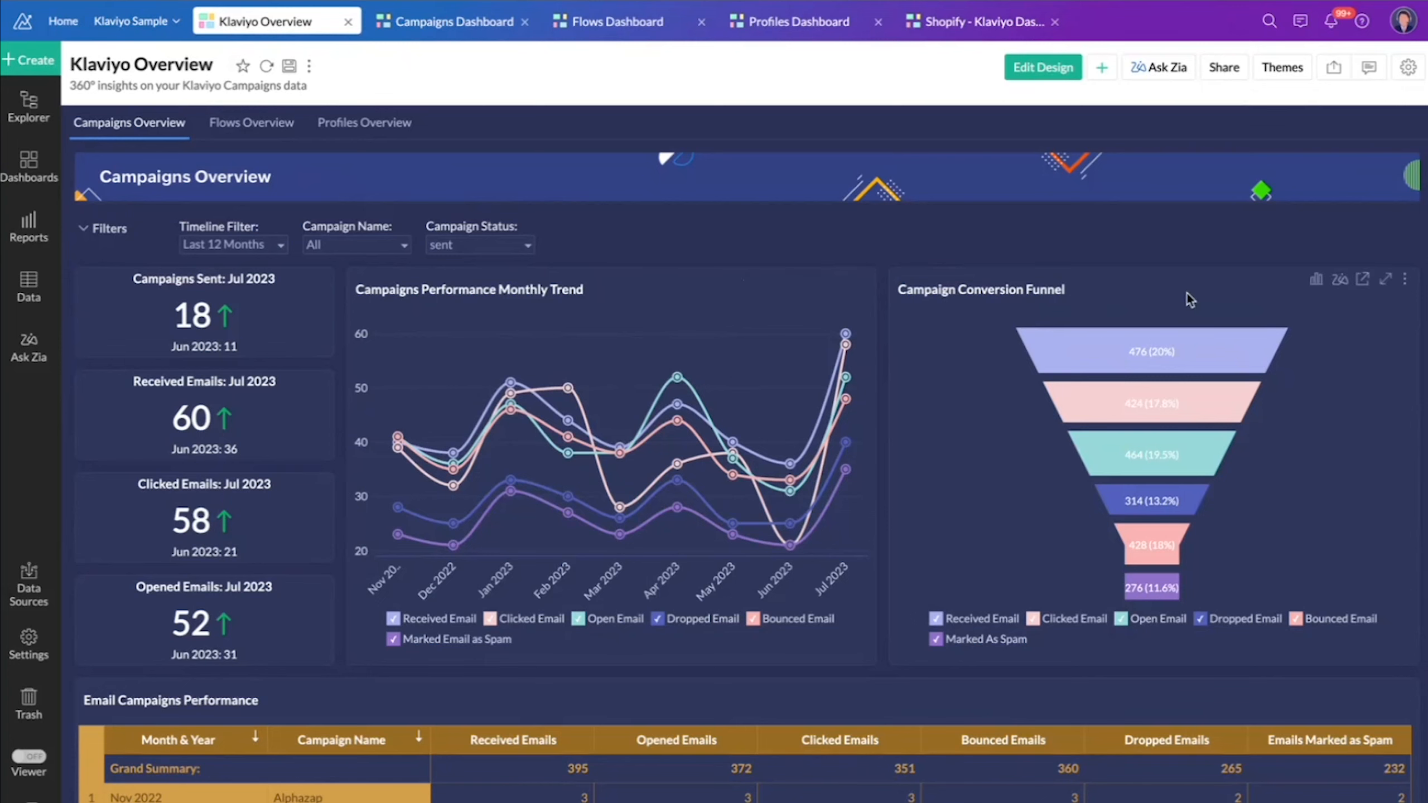
pyautogui.click(1384, 280)
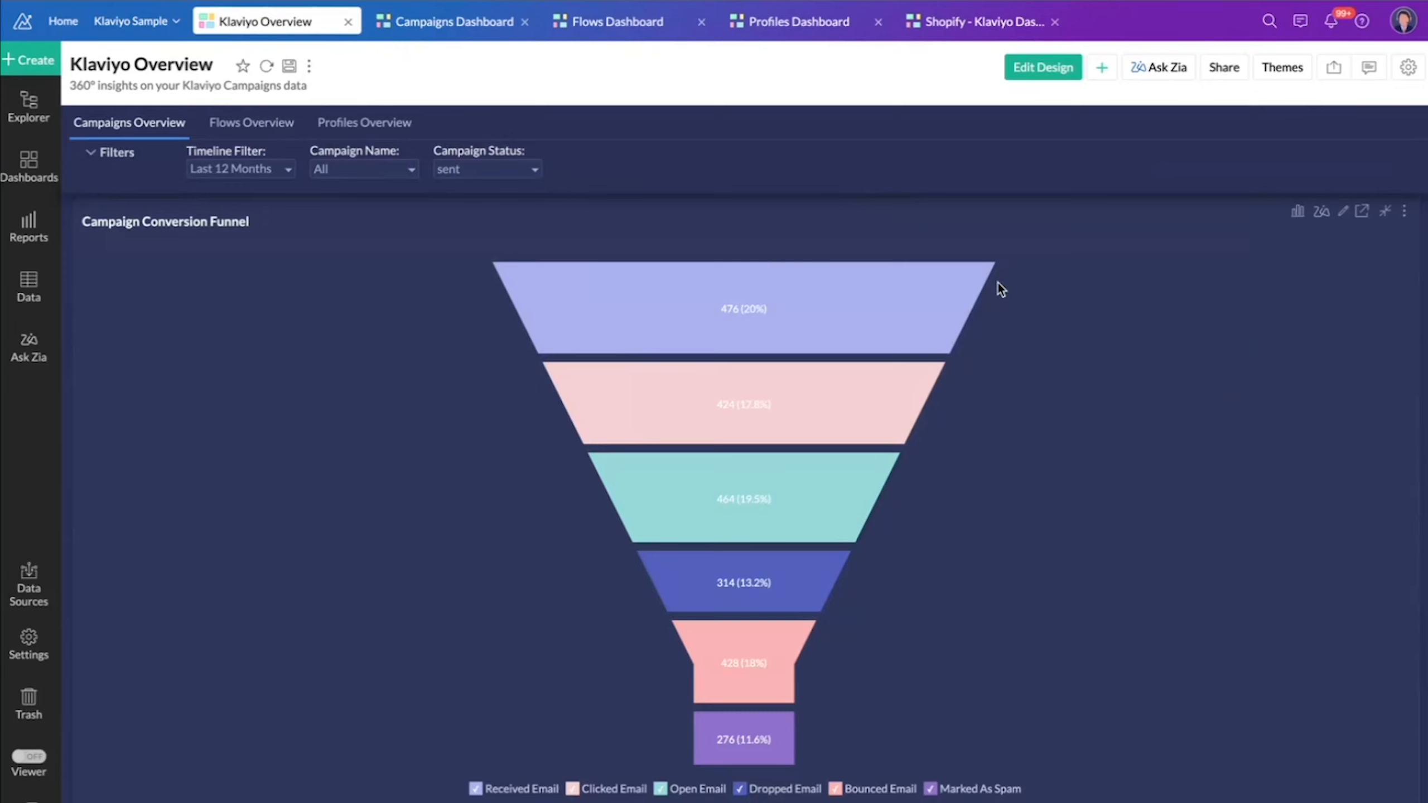
pyautogui.moveTo(893, 318)
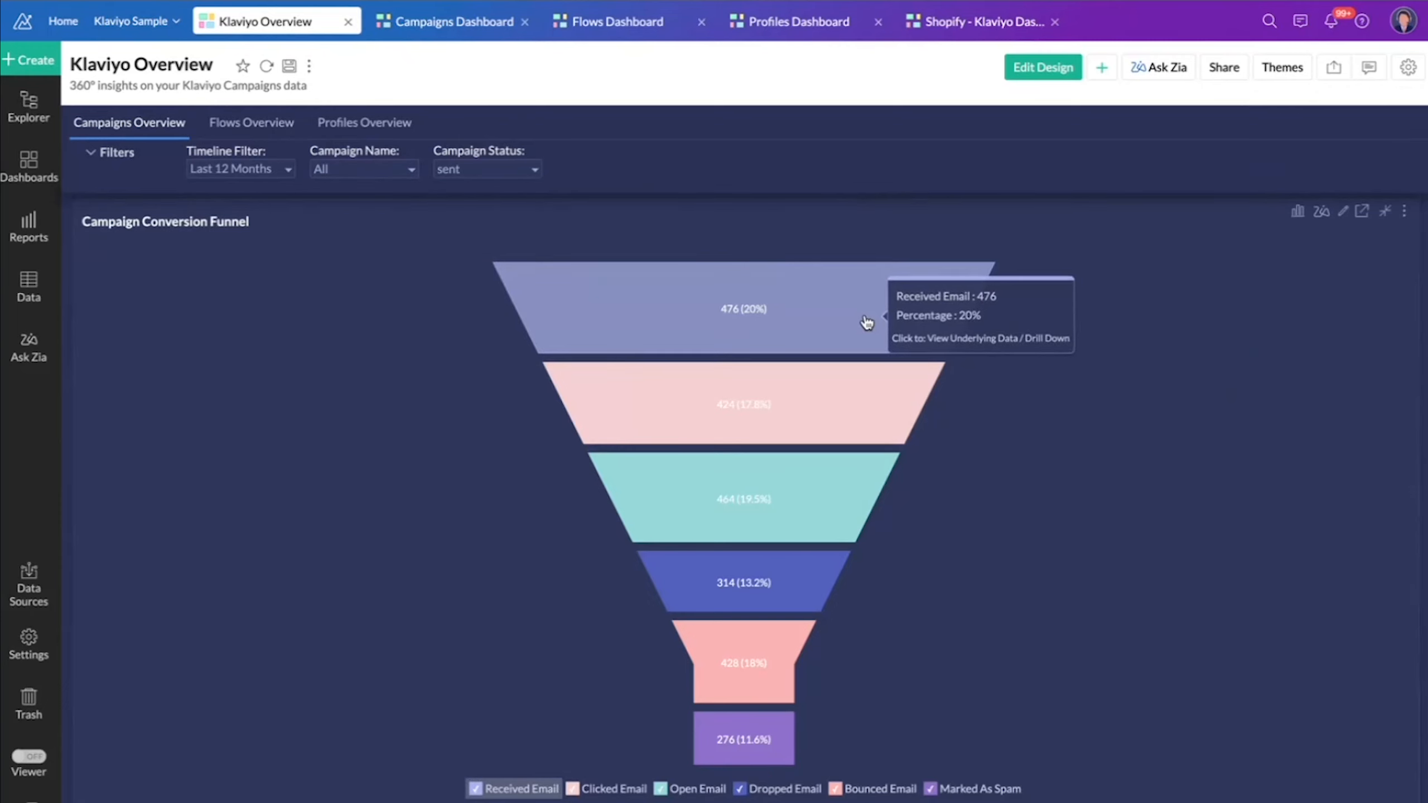
pyautogui.moveTo(822, 403)
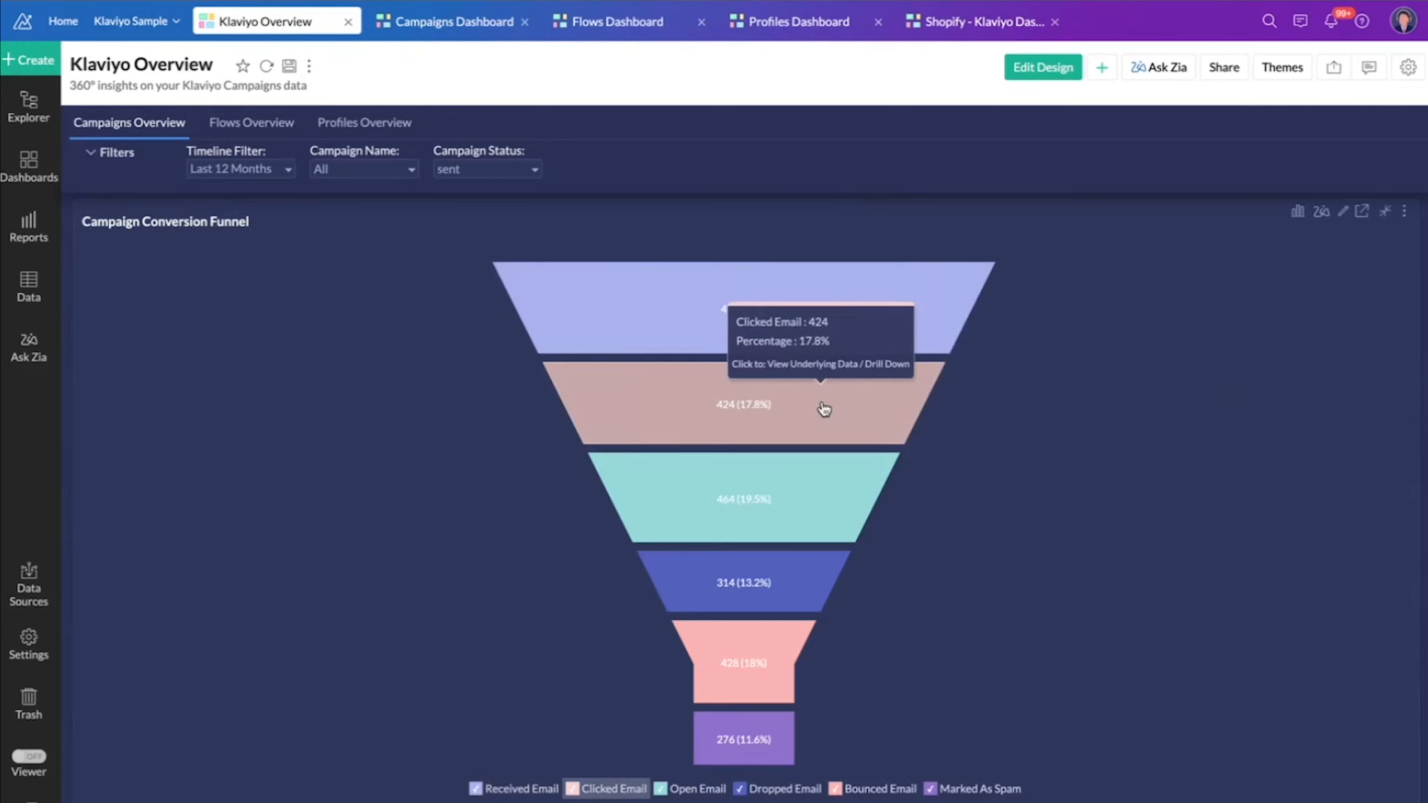
pyautogui.moveTo(822, 469)
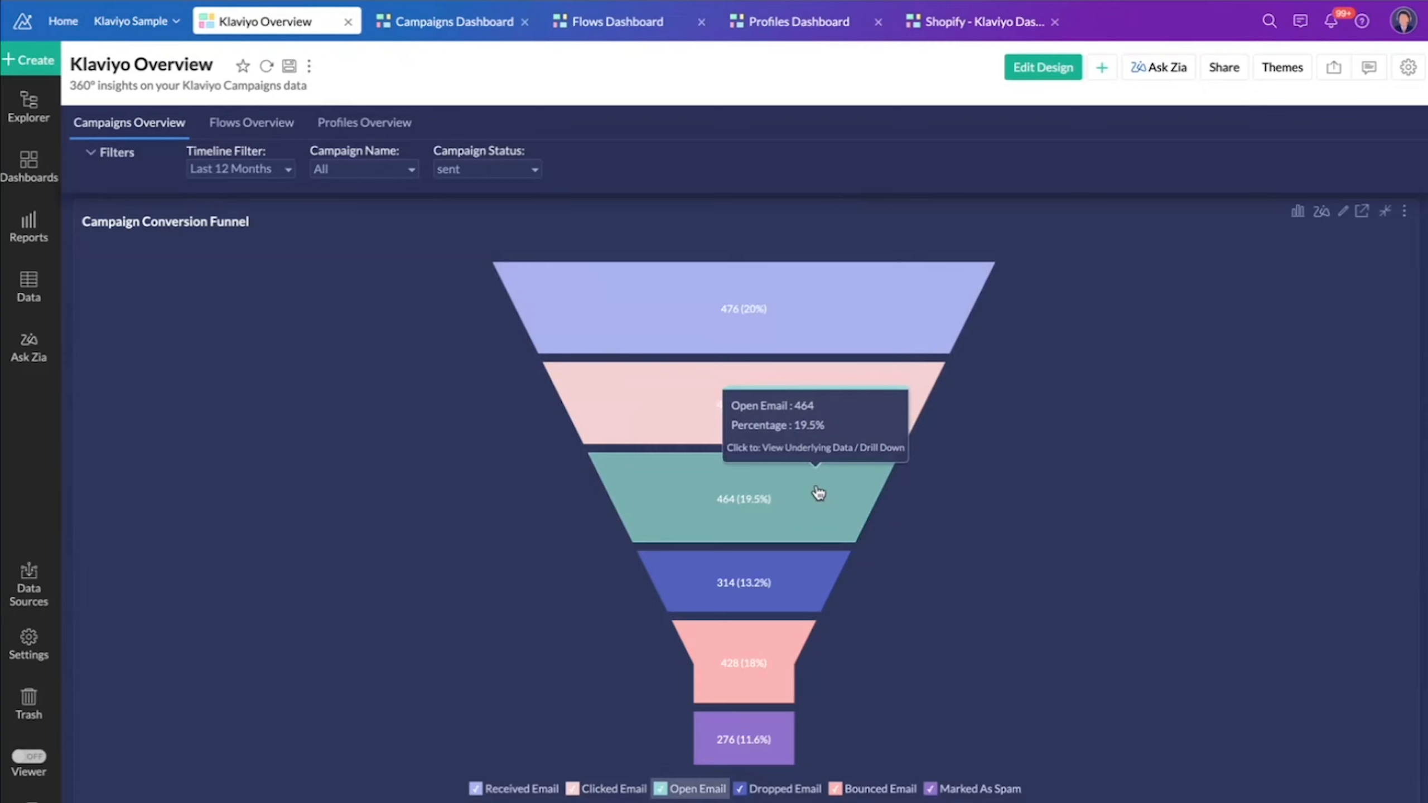
pyautogui.moveTo(799, 583)
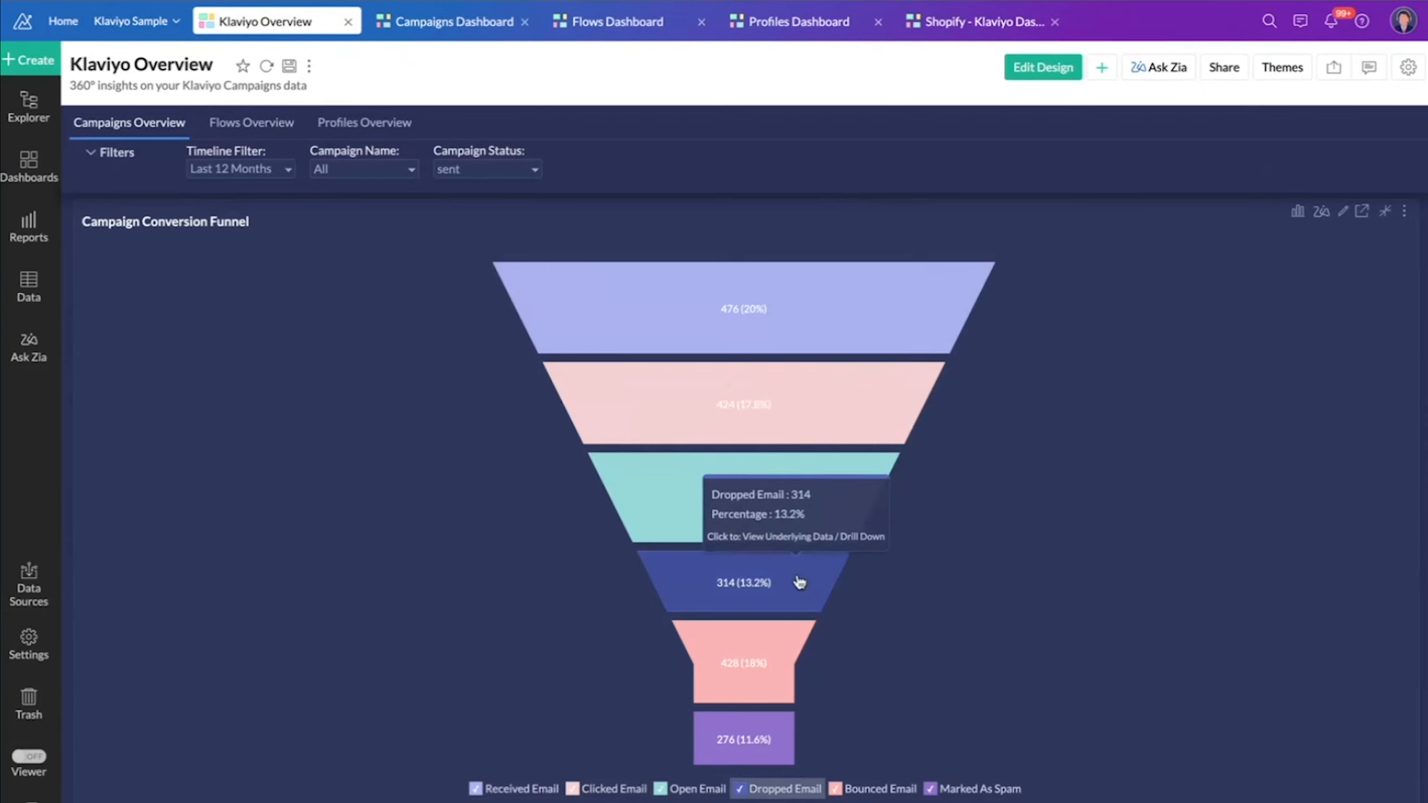
pyautogui.moveTo(795, 644)
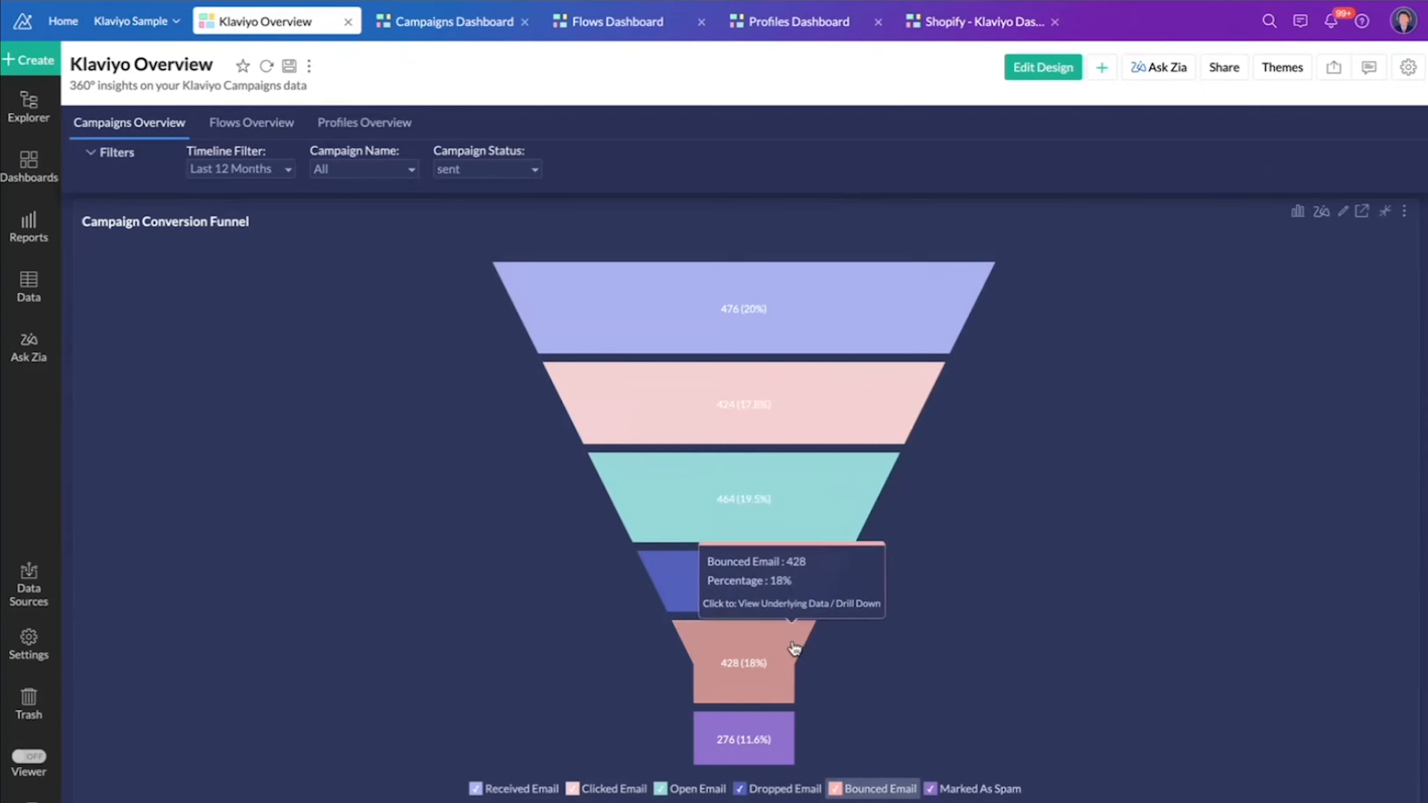
pyautogui.moveTo(786, 735)
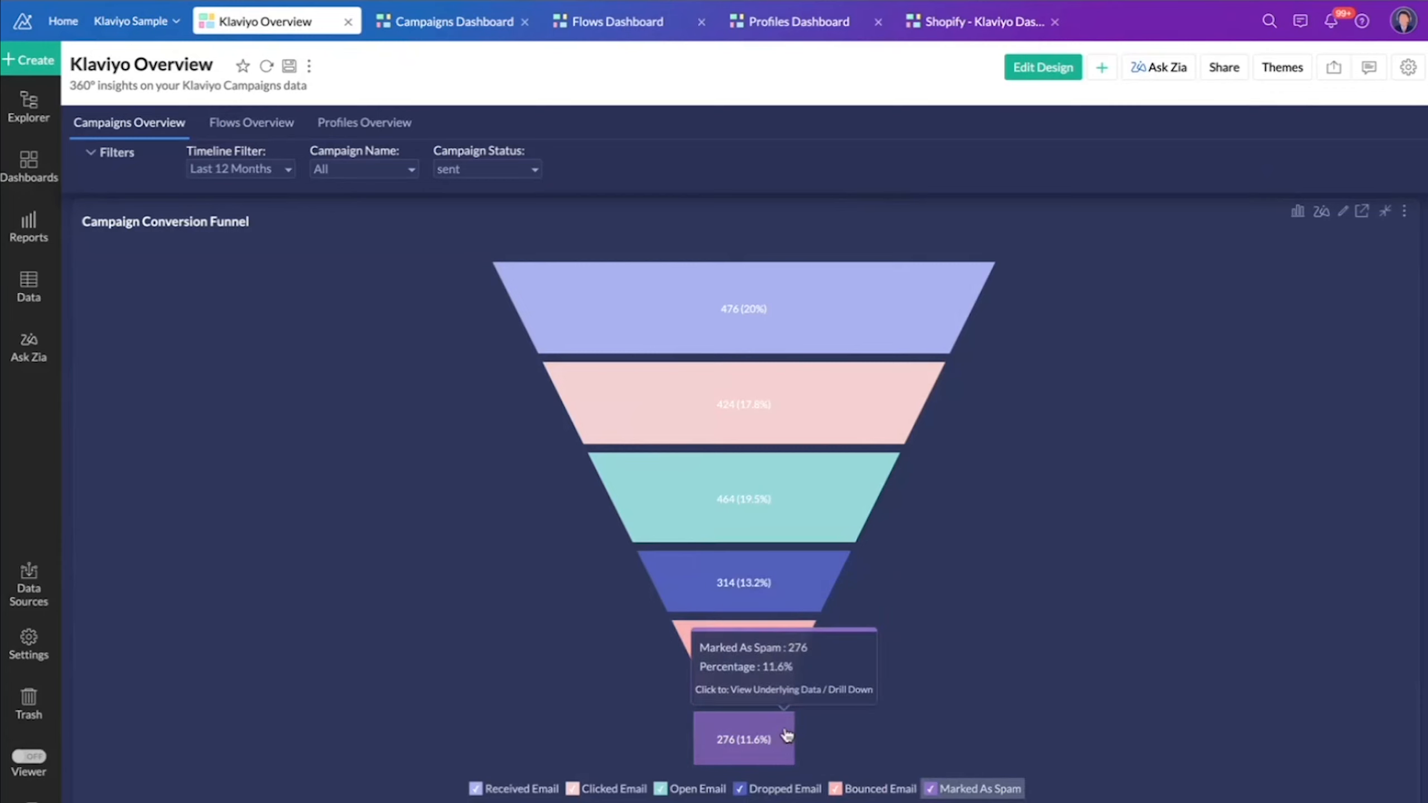
pyautogui.click(1386, 212)
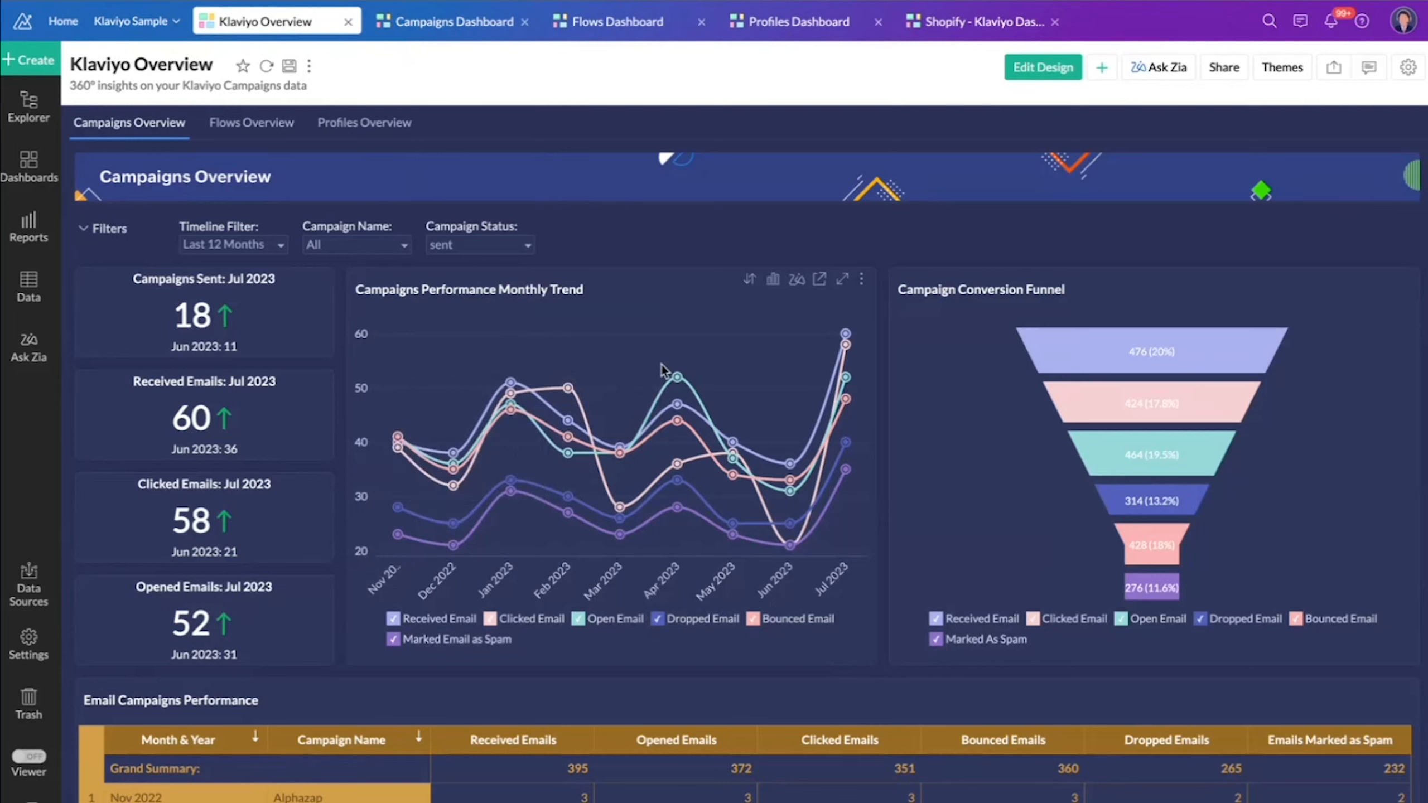
# - View the Campaigns Performance Monthly Trend chart enlarged, restore it, and examine the Email Campaigns Performance table
pyautogui.click(842, 279)
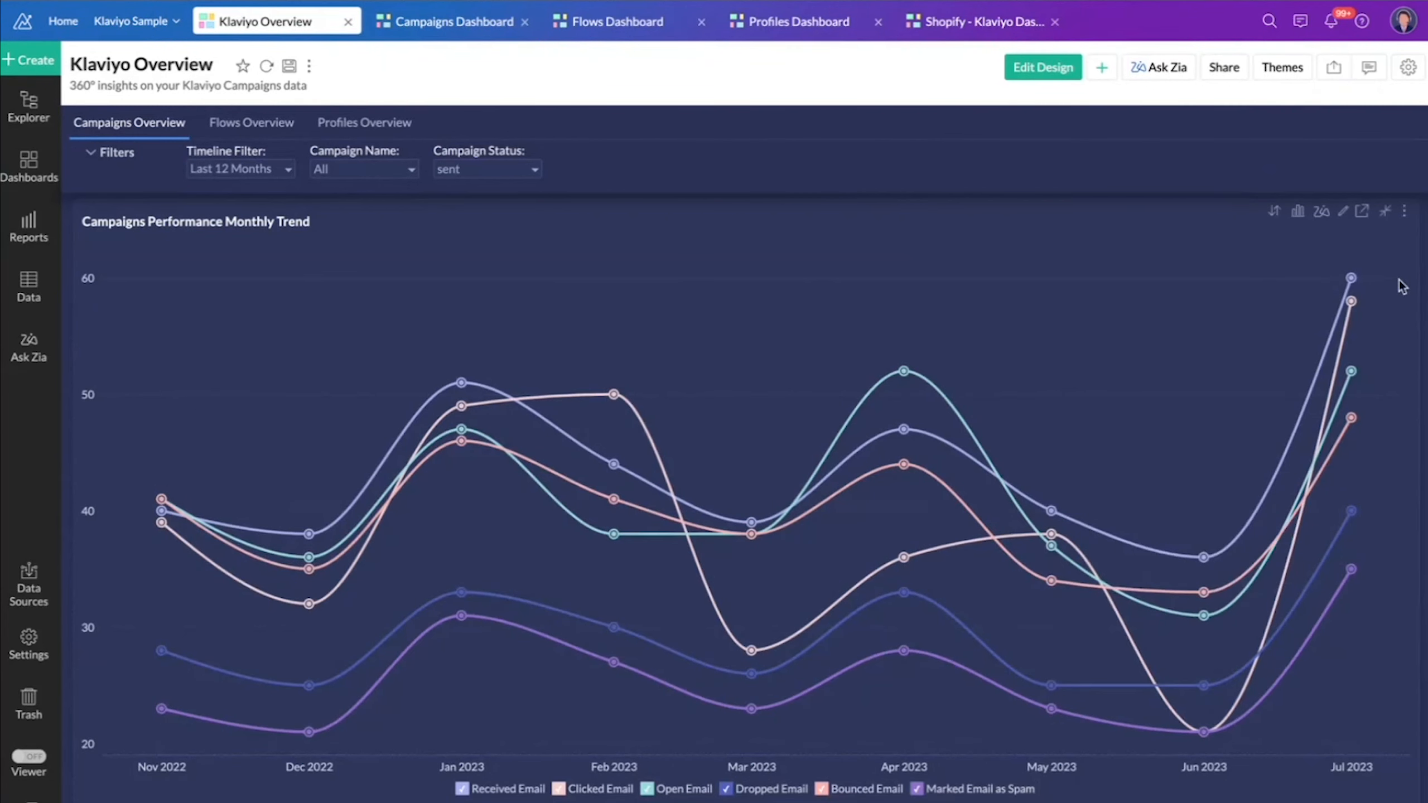
pyautogui.click(1385, 213)
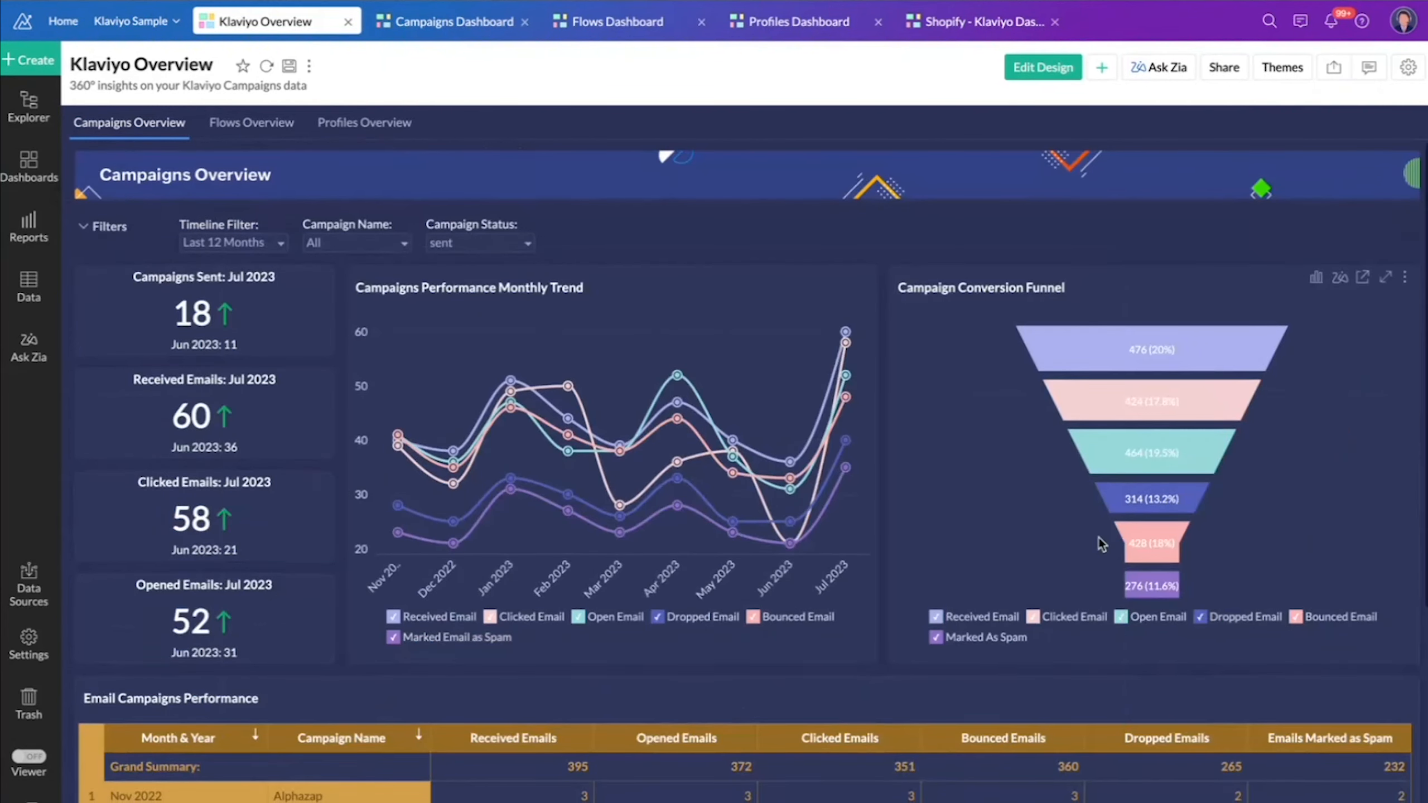
pyautogui.scroll(-5, 1099, 540)
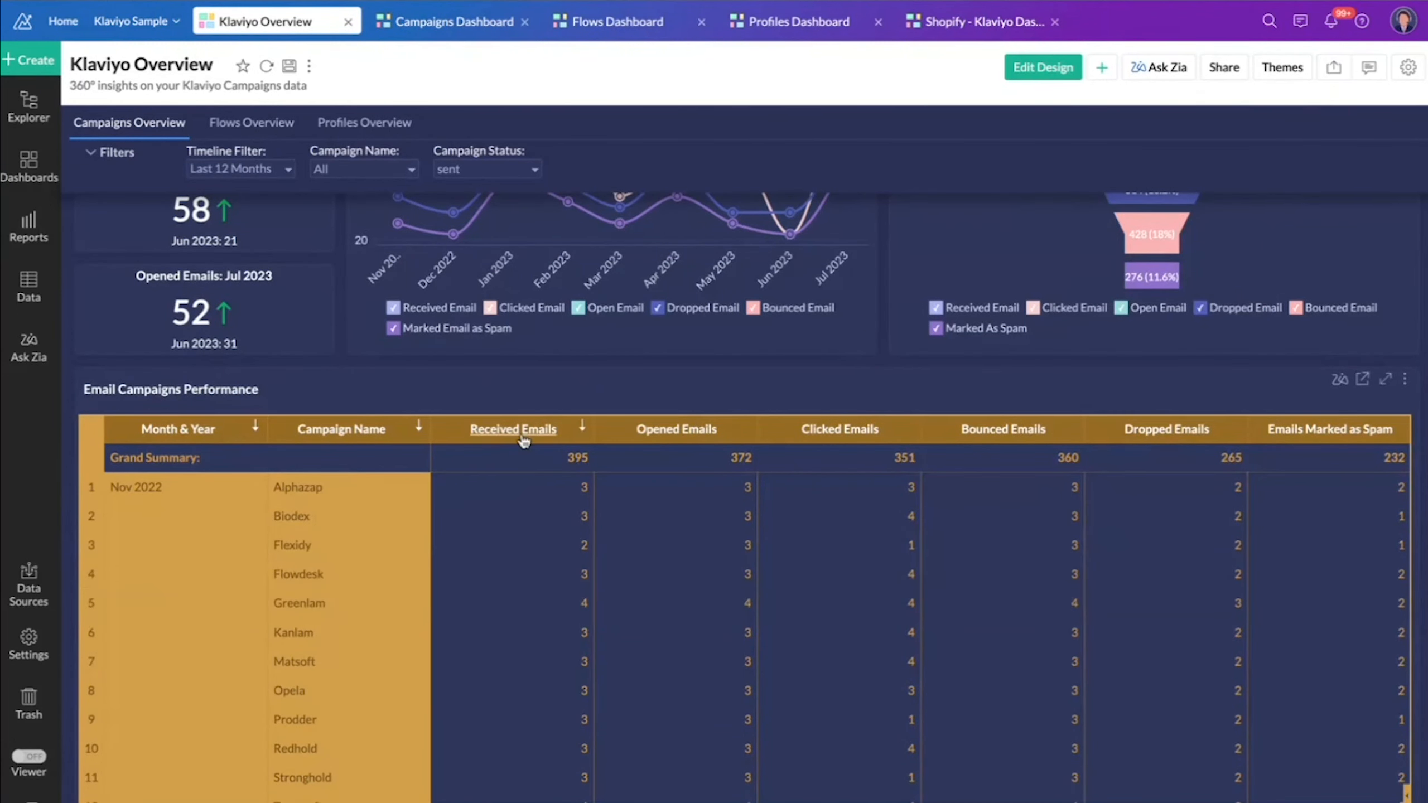
# - Open the Campaigns Dashboard and examine its email metrics, conversion funnel, list type distributions and client heat maps
pyautogui.click(416, 20)
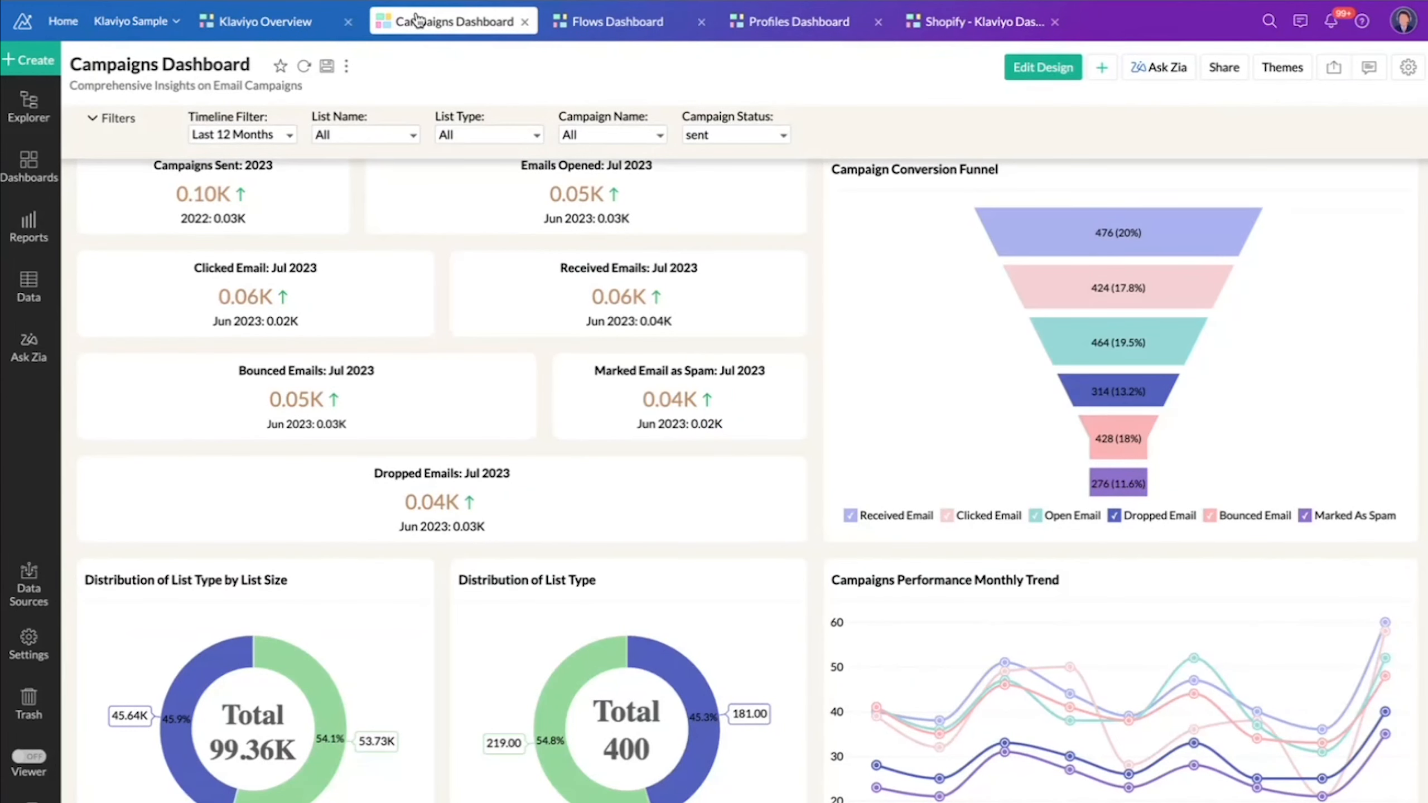
pyautogui.scroll(2, 767, 404)
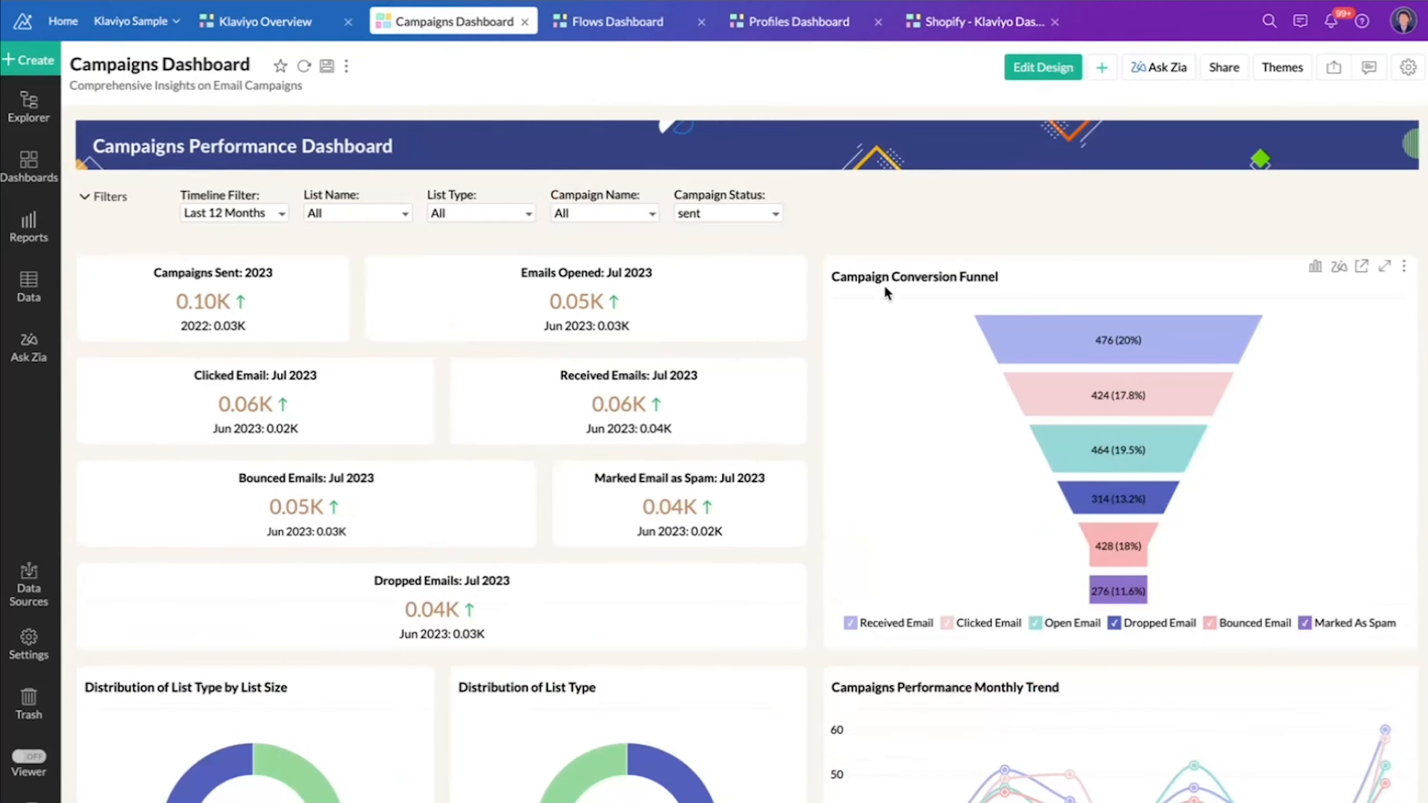
pyautogui.scroll(-4, 982, 314)
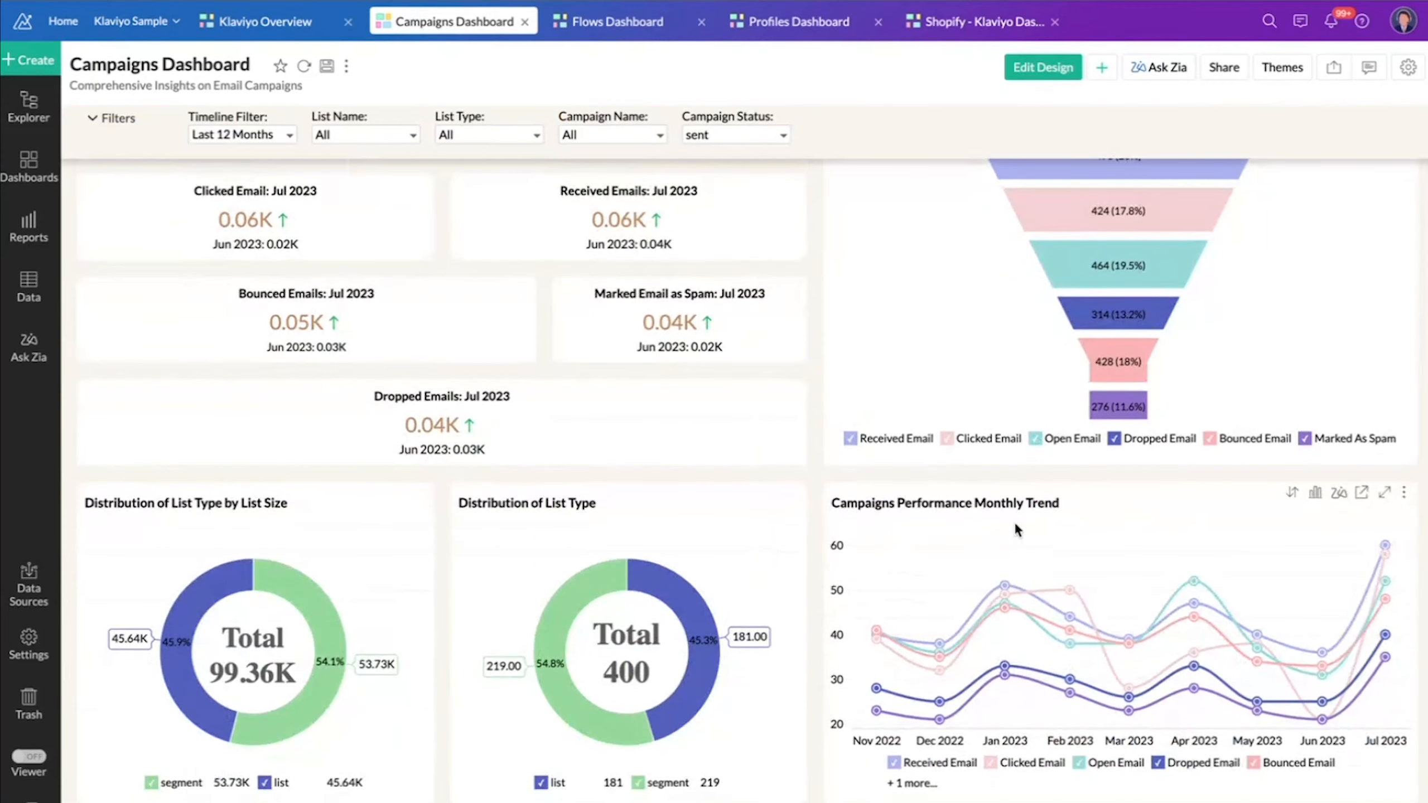
pyautogui.scroll(-1, 1015, 529)
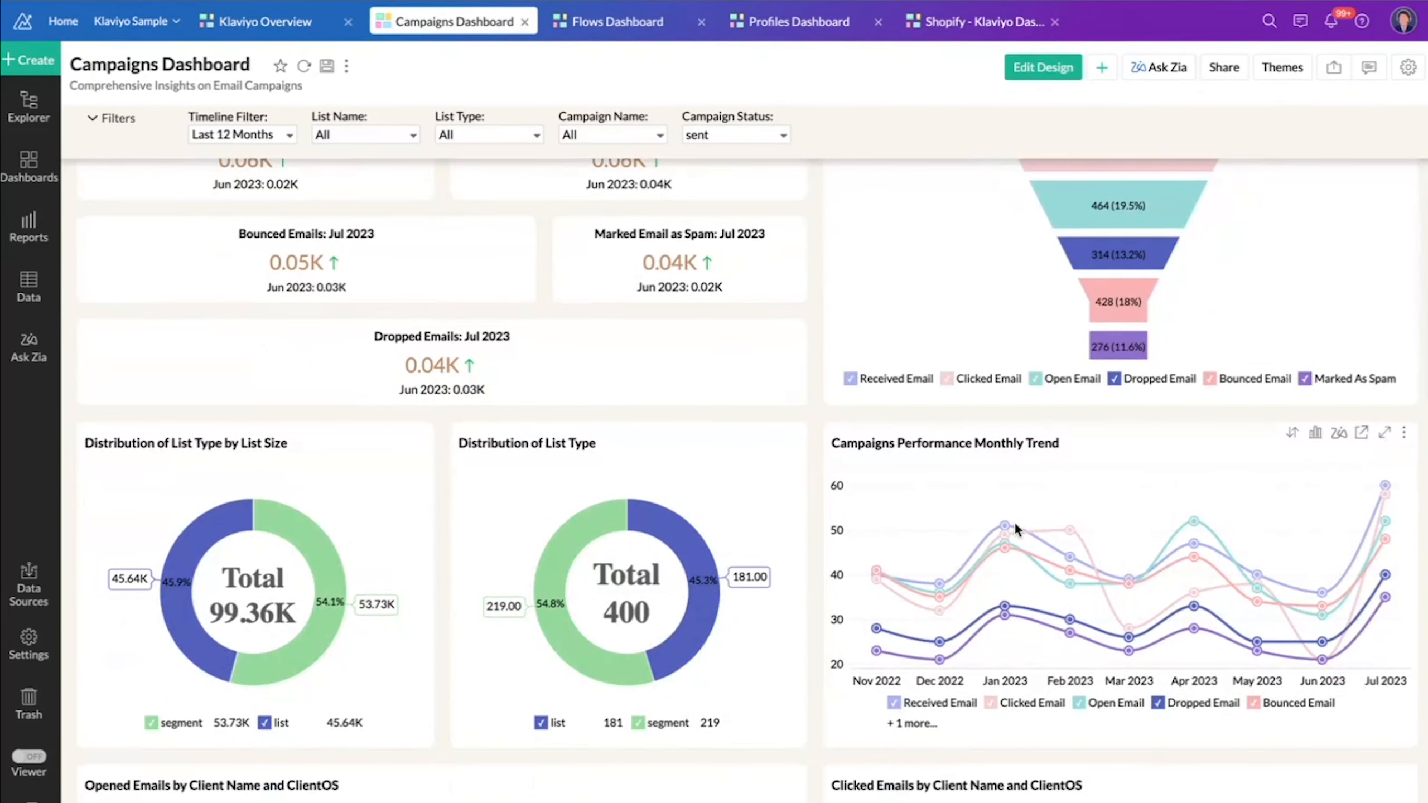
pyautogui.scroll(-2, 1014, 522)
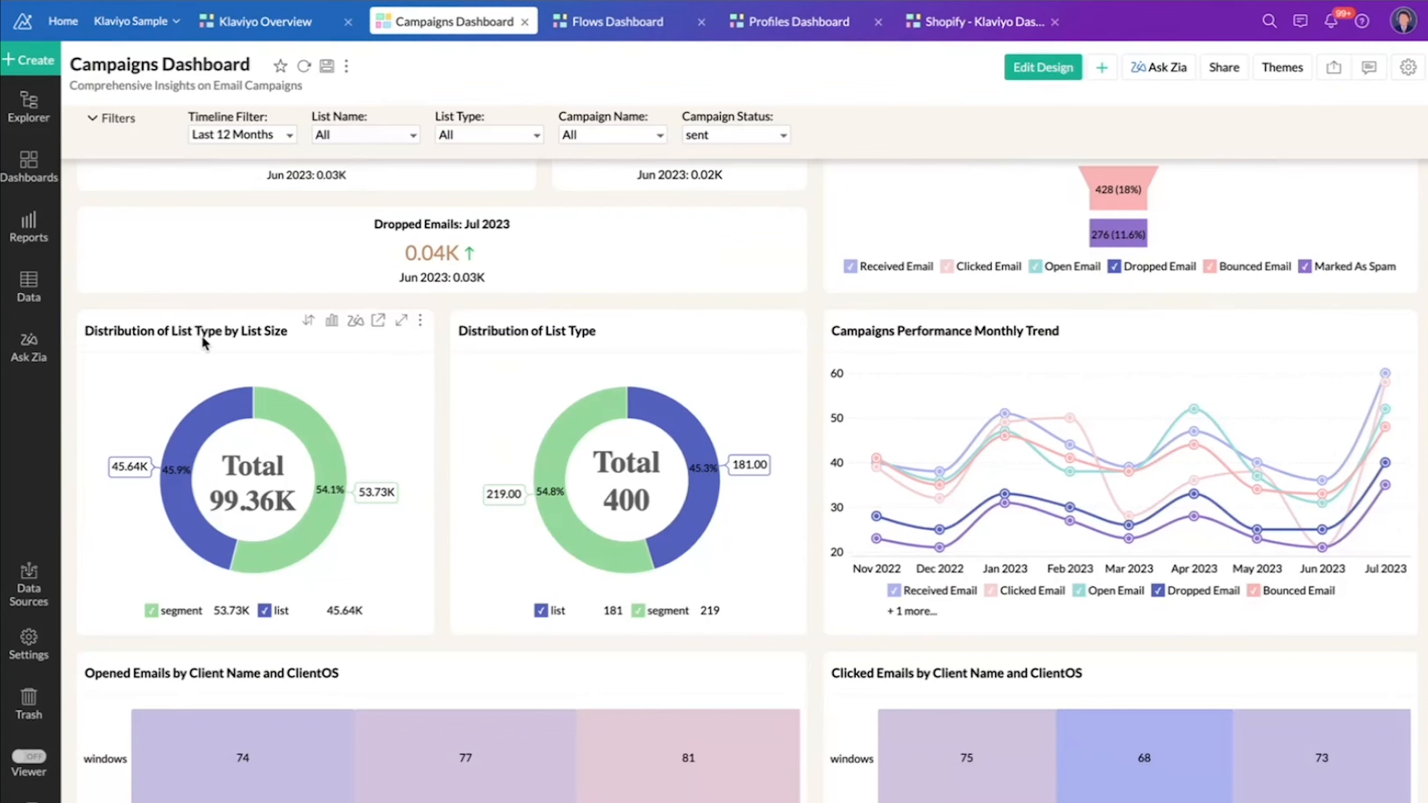
pyautogui.scroll(-10, 289, 361)
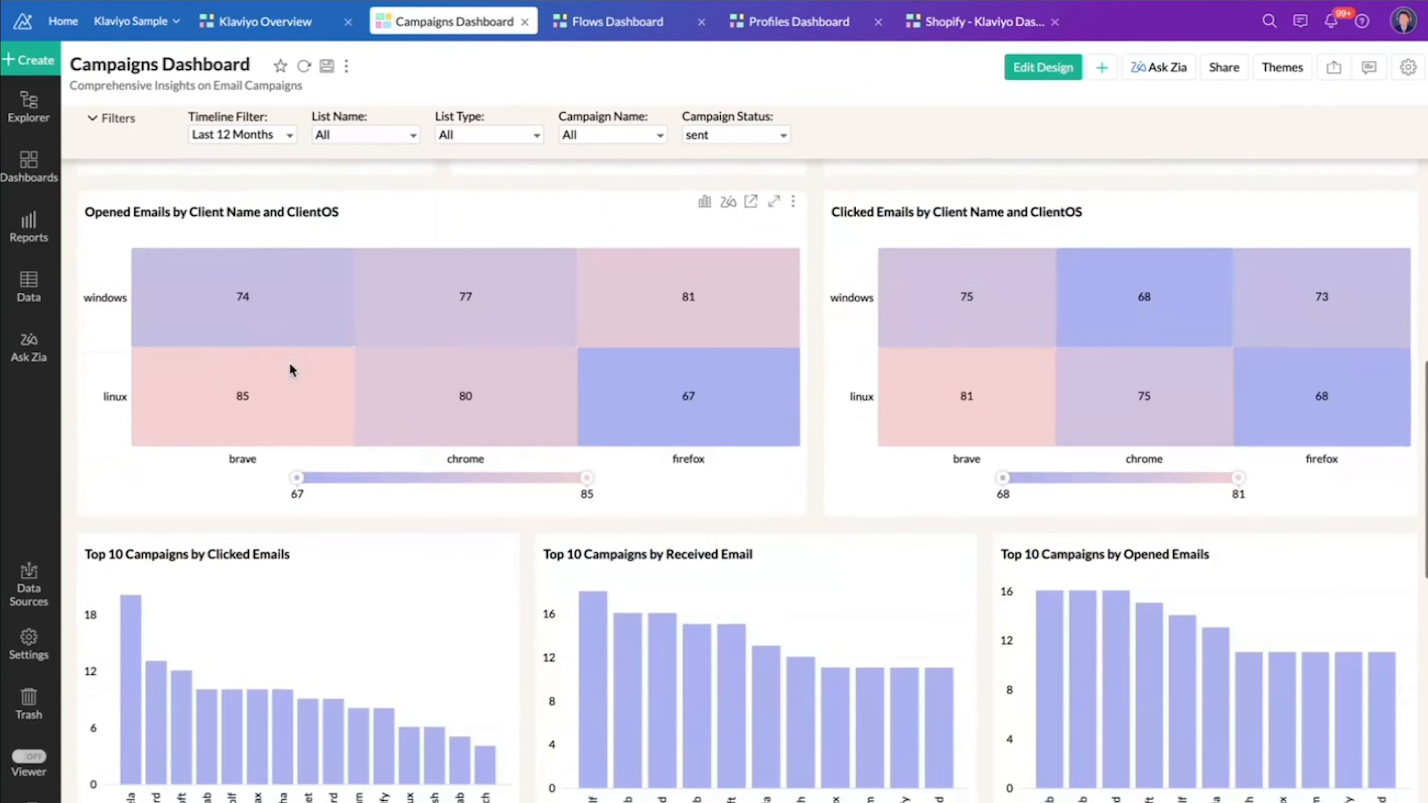
# - Inspect the bars of the enlarged Top 10 Campaigns by Clicked Emails chart, restore it, and view the Bottom 10 Campaigns charts
pyautogui.scroll(-3, 289, 361)
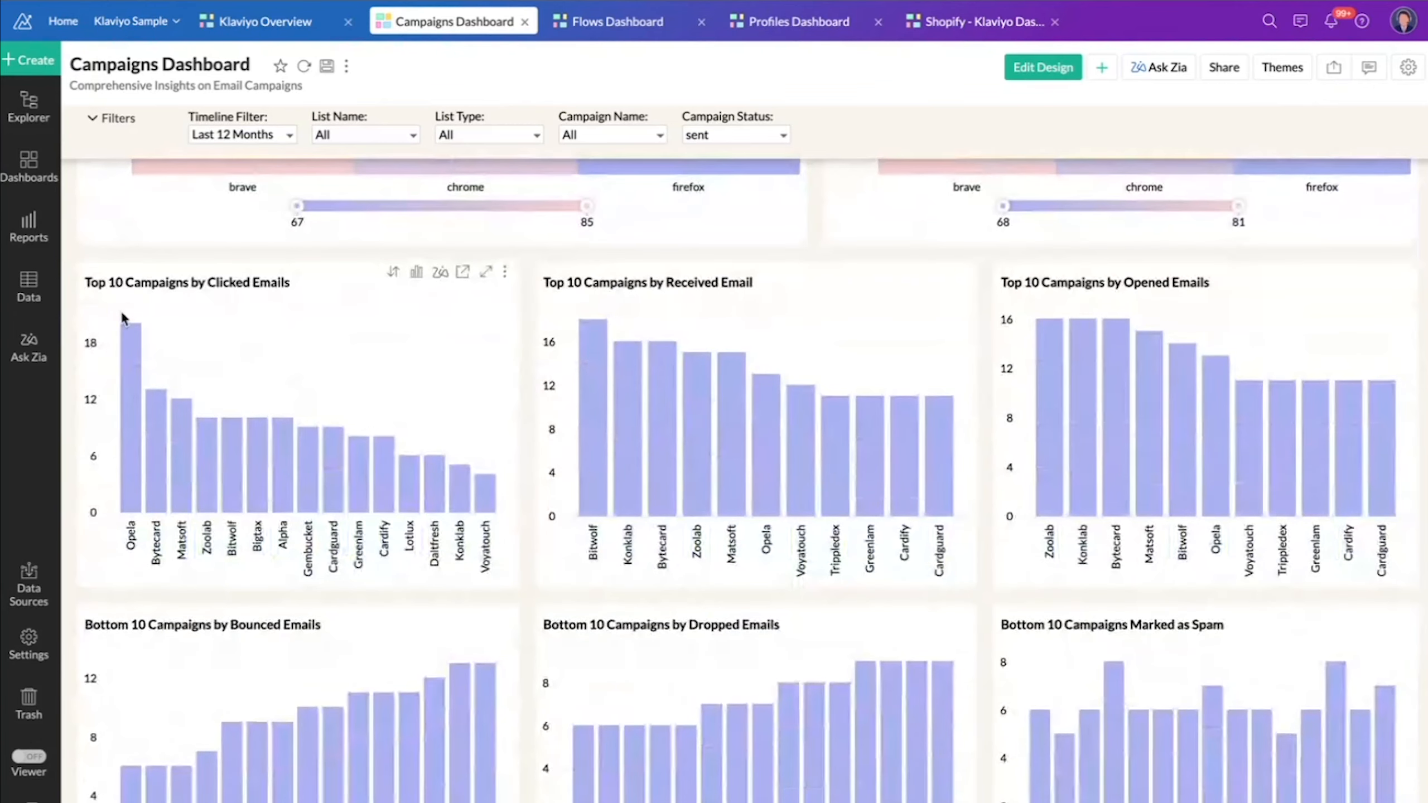
pyautogui.click(486, 274)
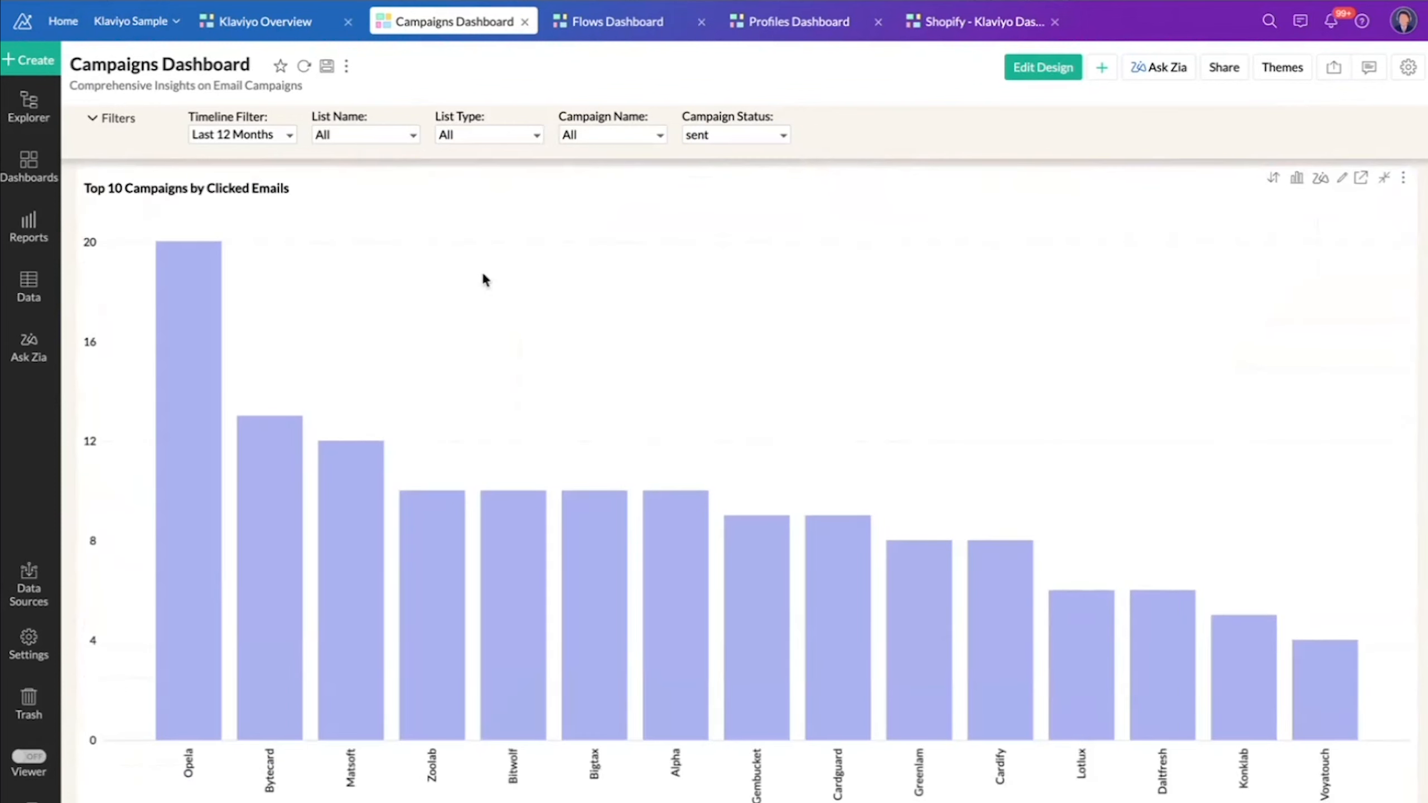
pyautogui.moveTo(182, 741)
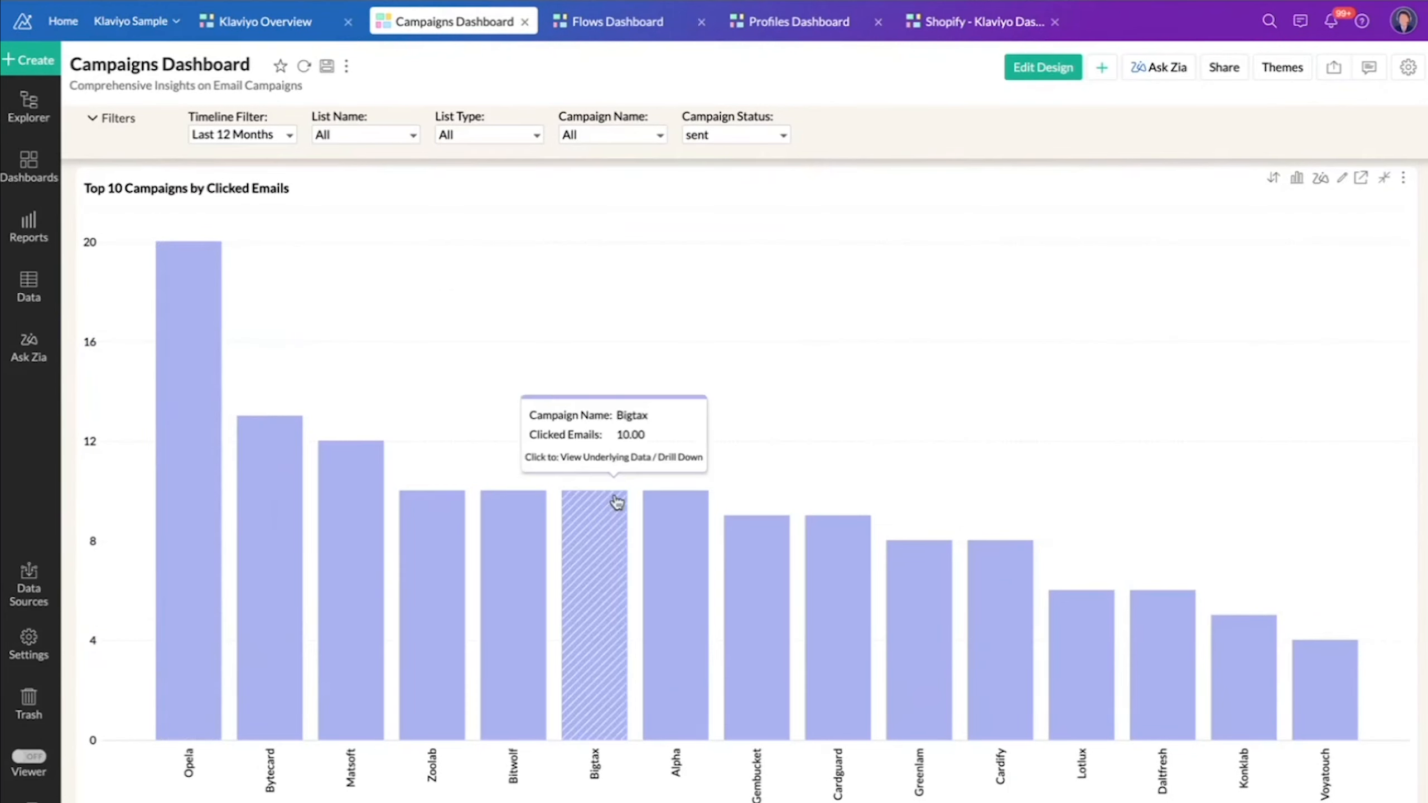
pyautogui.moveTo(482, 596)
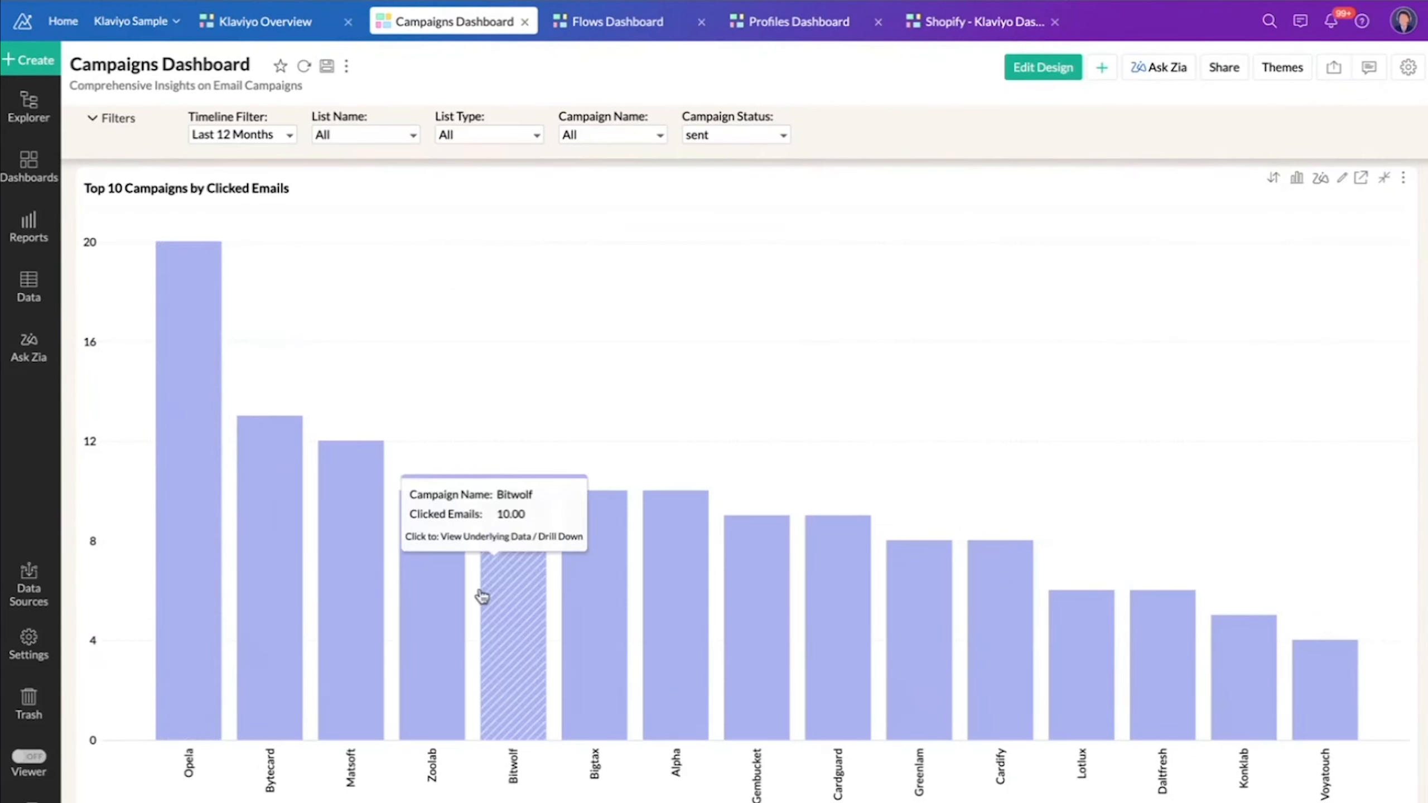
pyautogui.click(1385, 179)
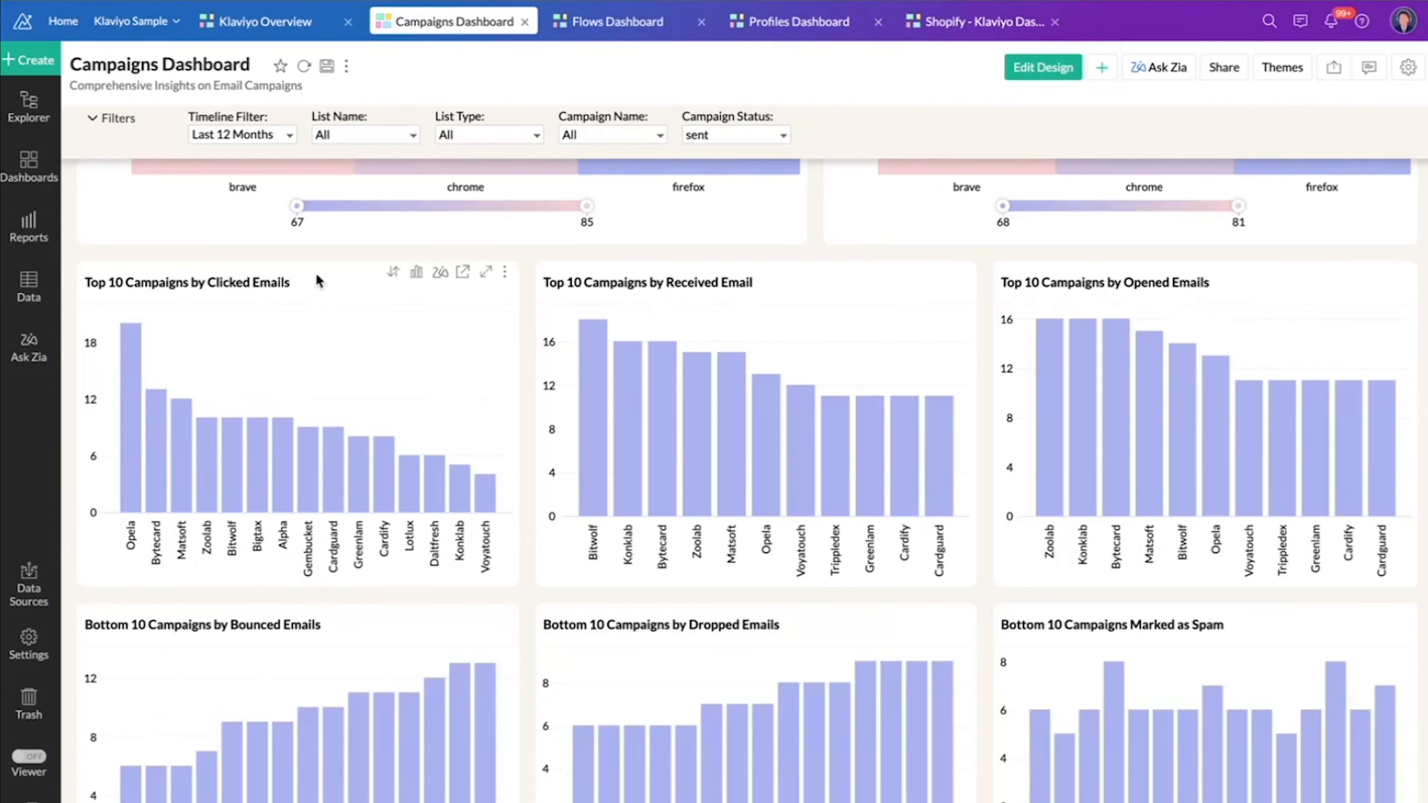
pyautogui.scroll(-3, 158, 628)
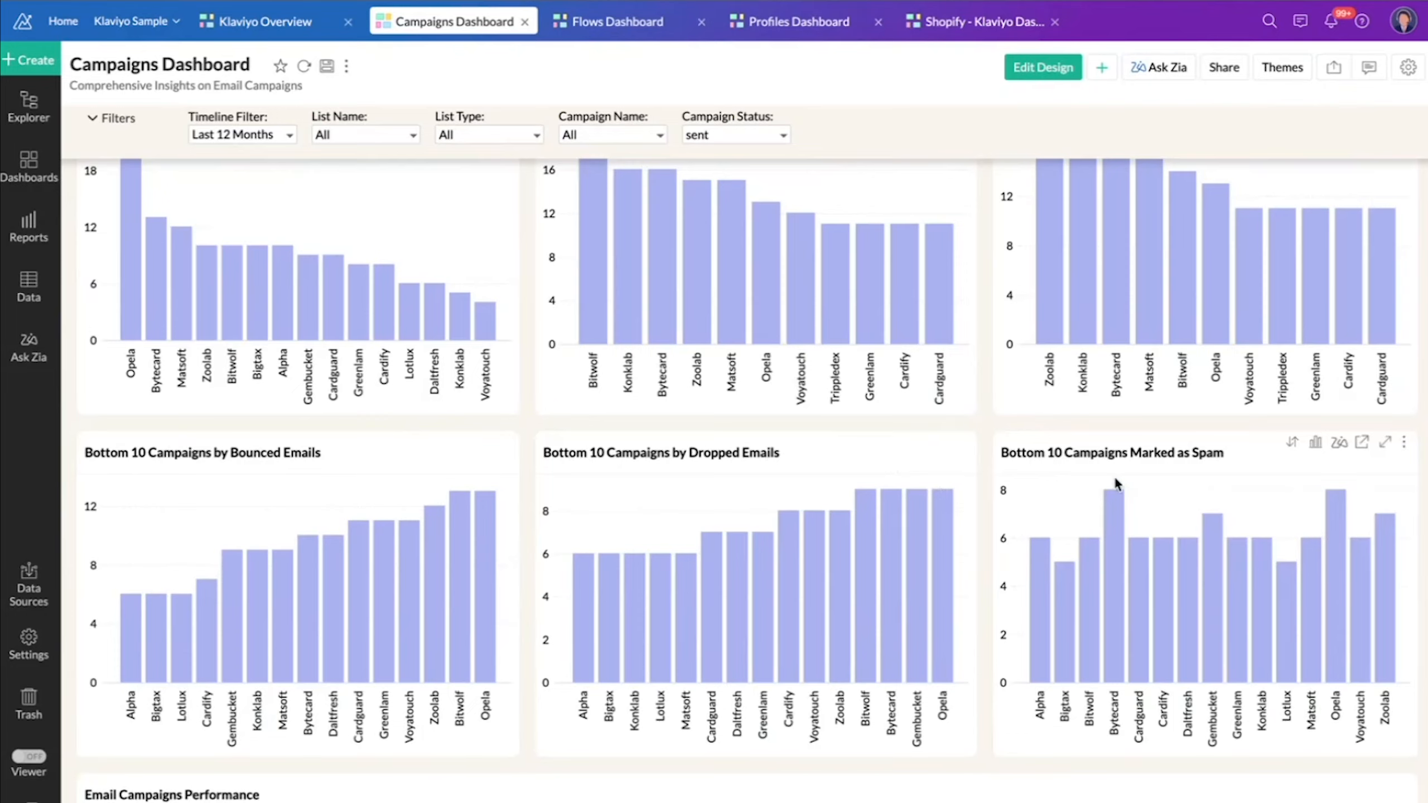
# - Open the Flows Dashboard, view the Flows Performance Monthly Trend chart enlarged, and restore its size
pyautogui.scroll(10, 1116, 484)
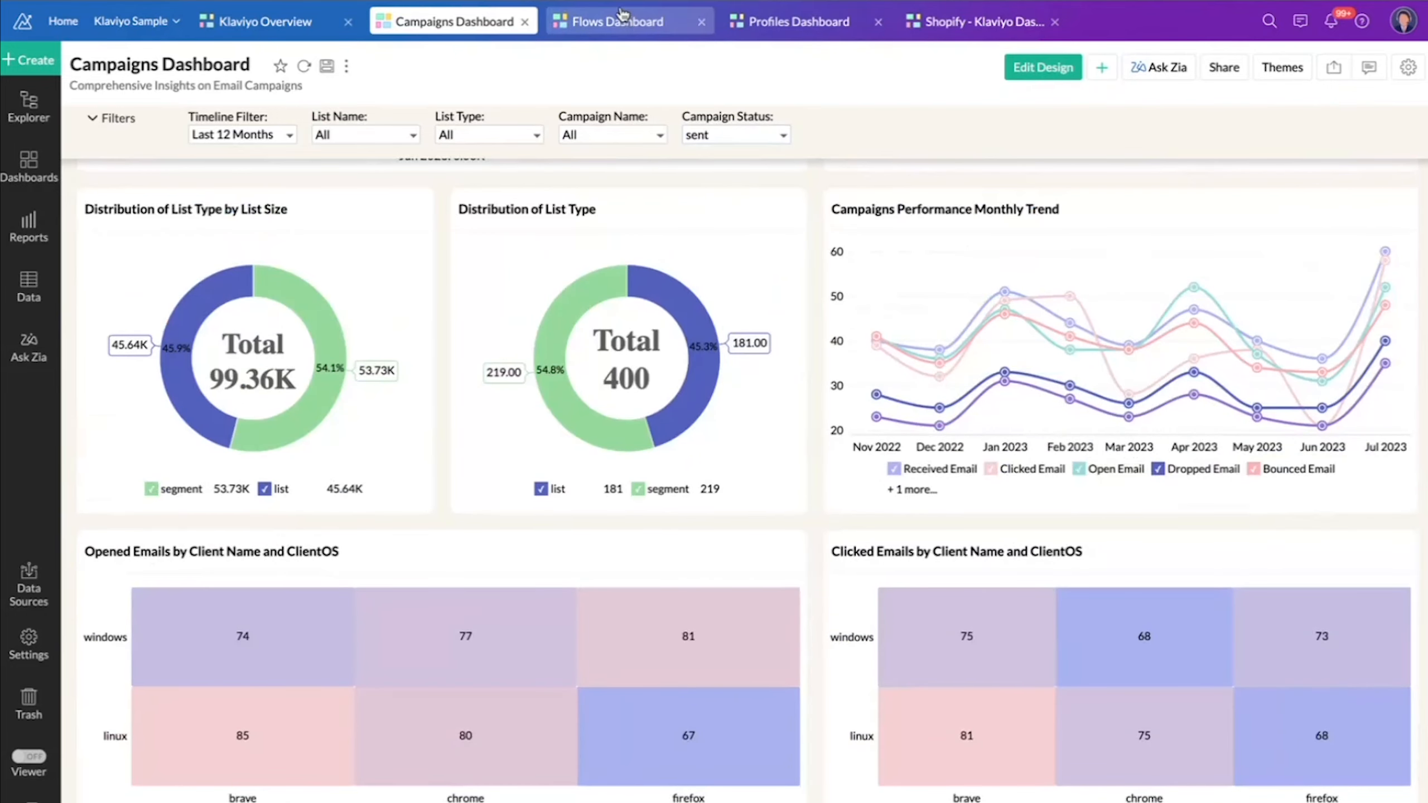
pyautogui.click(622, 14)
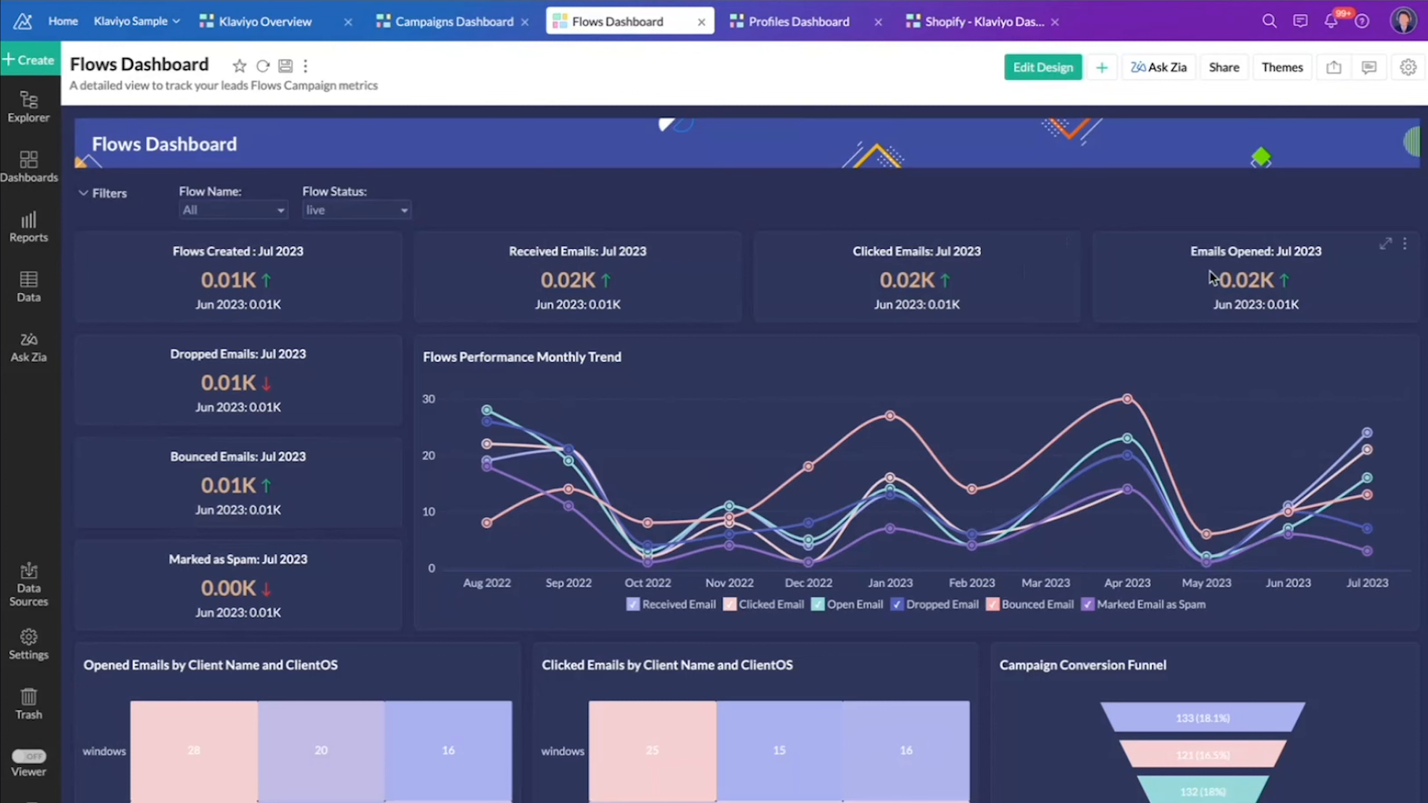
pyautogui.moveTo(1110, 424)
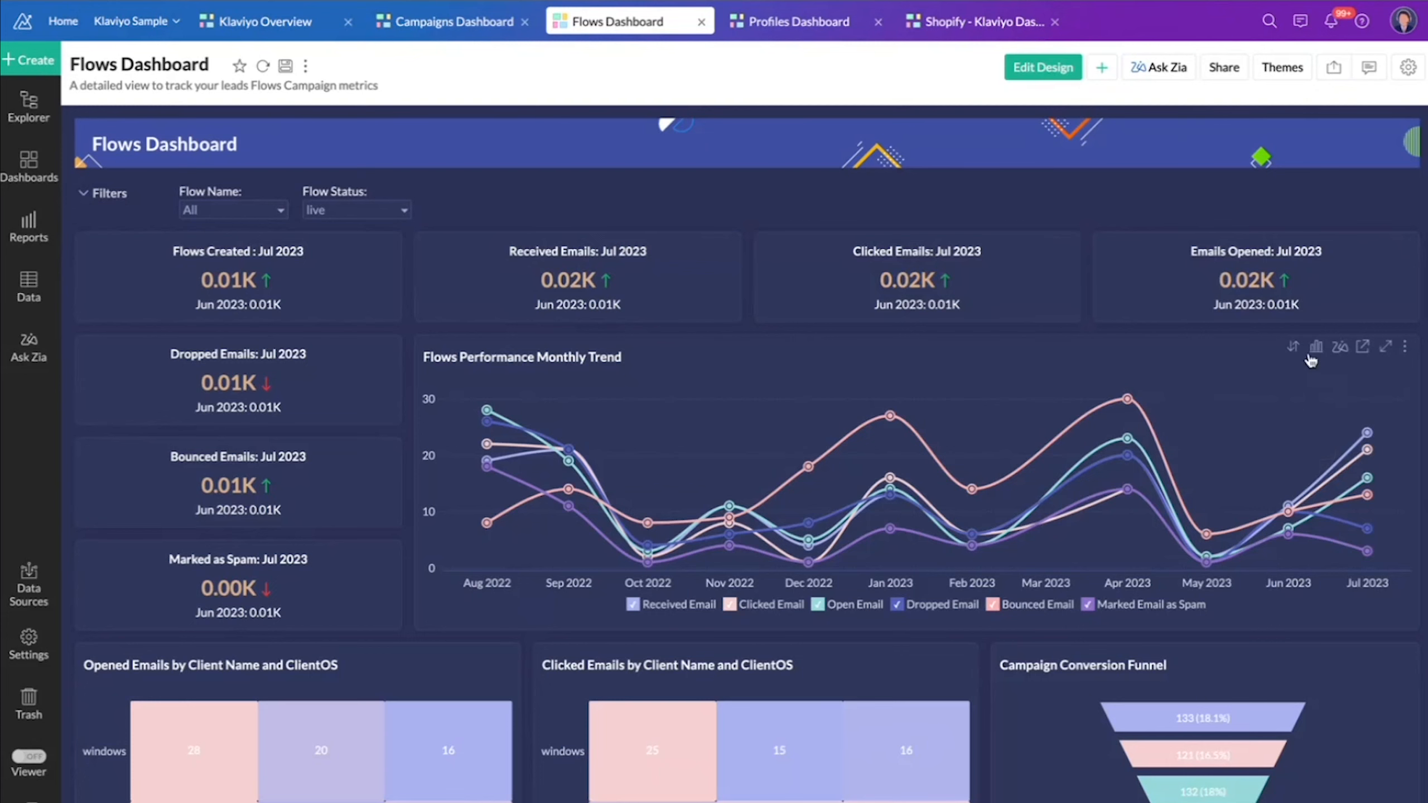
pyautogui.click(1384, 347)
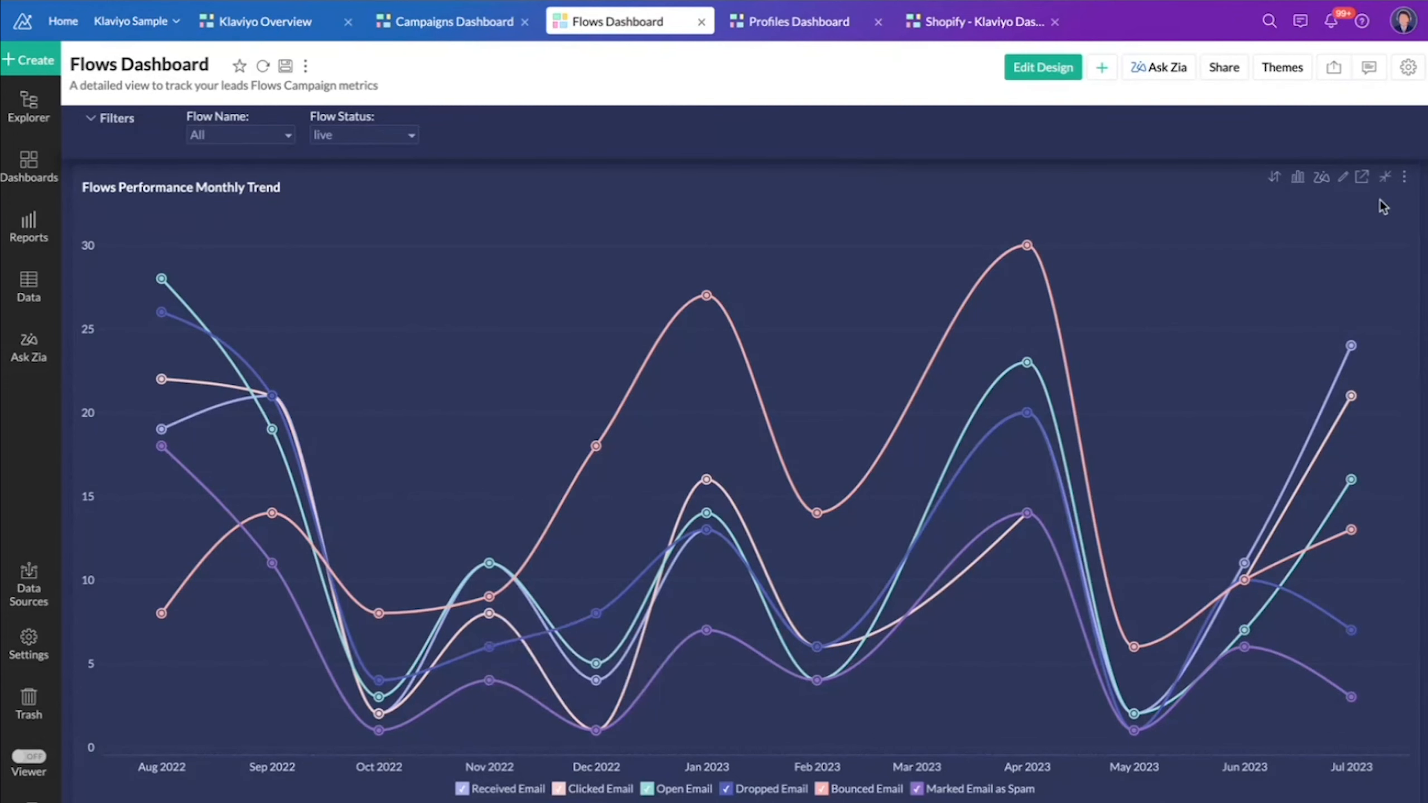
pyautogui.click(1385, 177)
# - Examine the client heat maps, Campaign Conversion Funnel and Top 10 Flows charts on the Flows Dashboard
pyautogui.scroll(-5, 1021, 430)
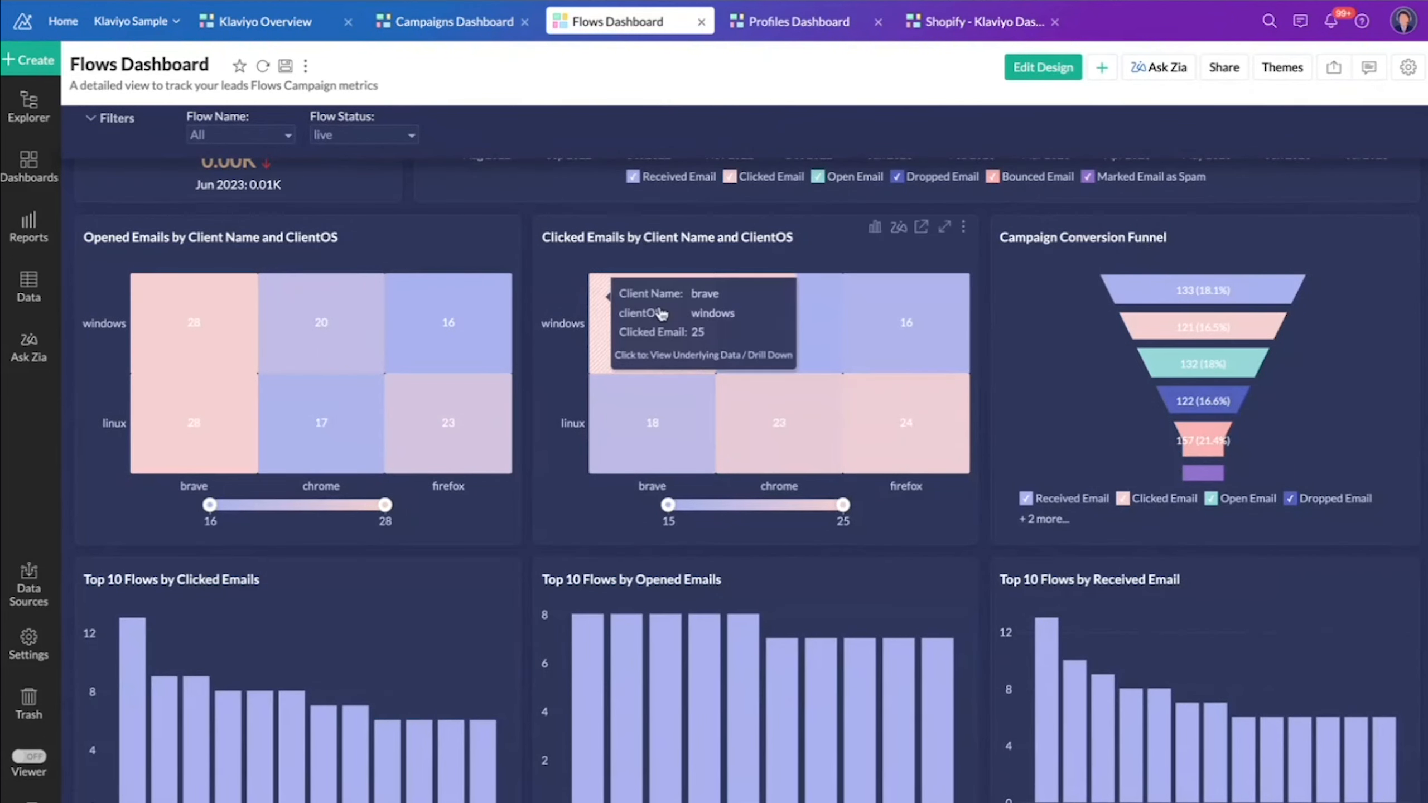
pyautogui.scroll(-2, 717, 399)
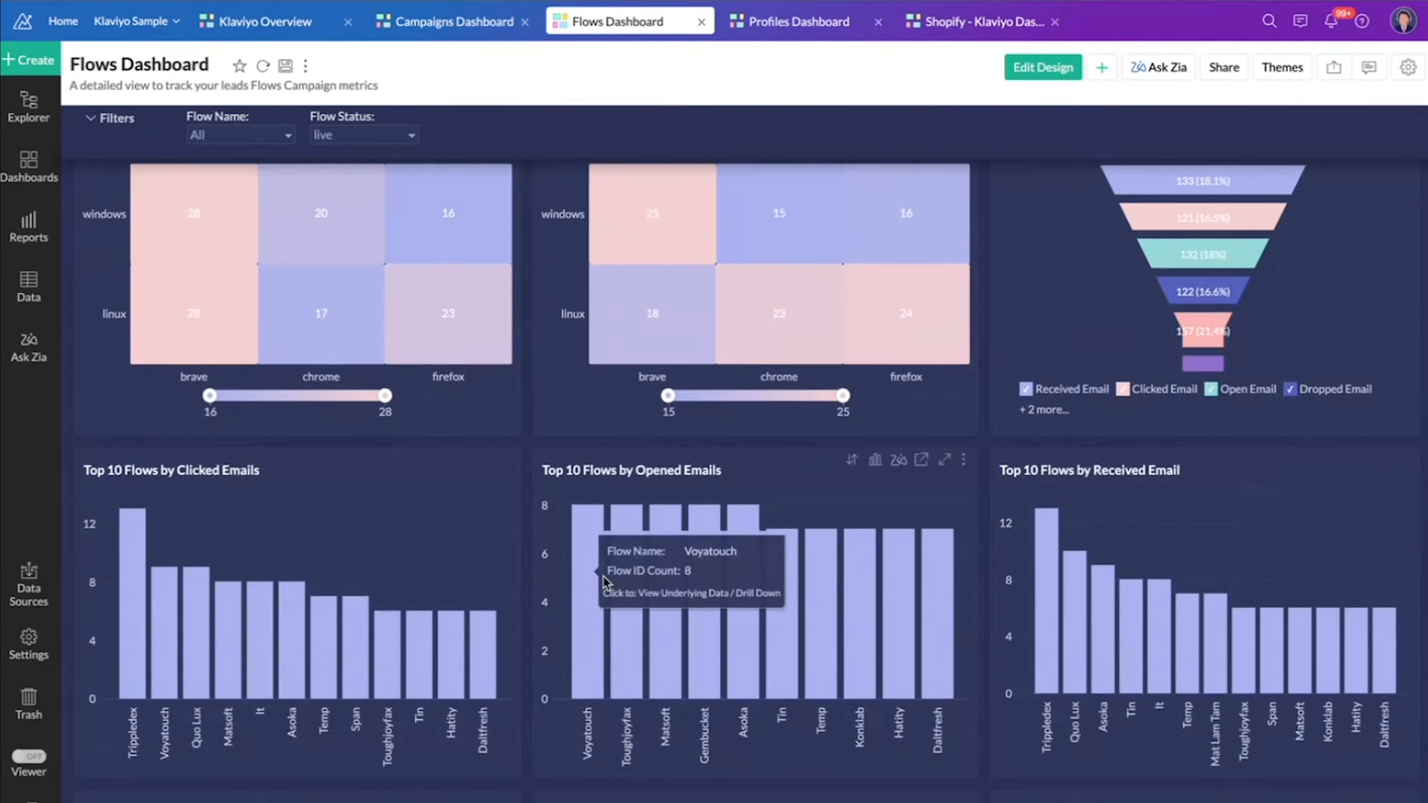
pyautogui.scroll(-5, 603, 575)
pyautogui.scroll(7, 731, 588)
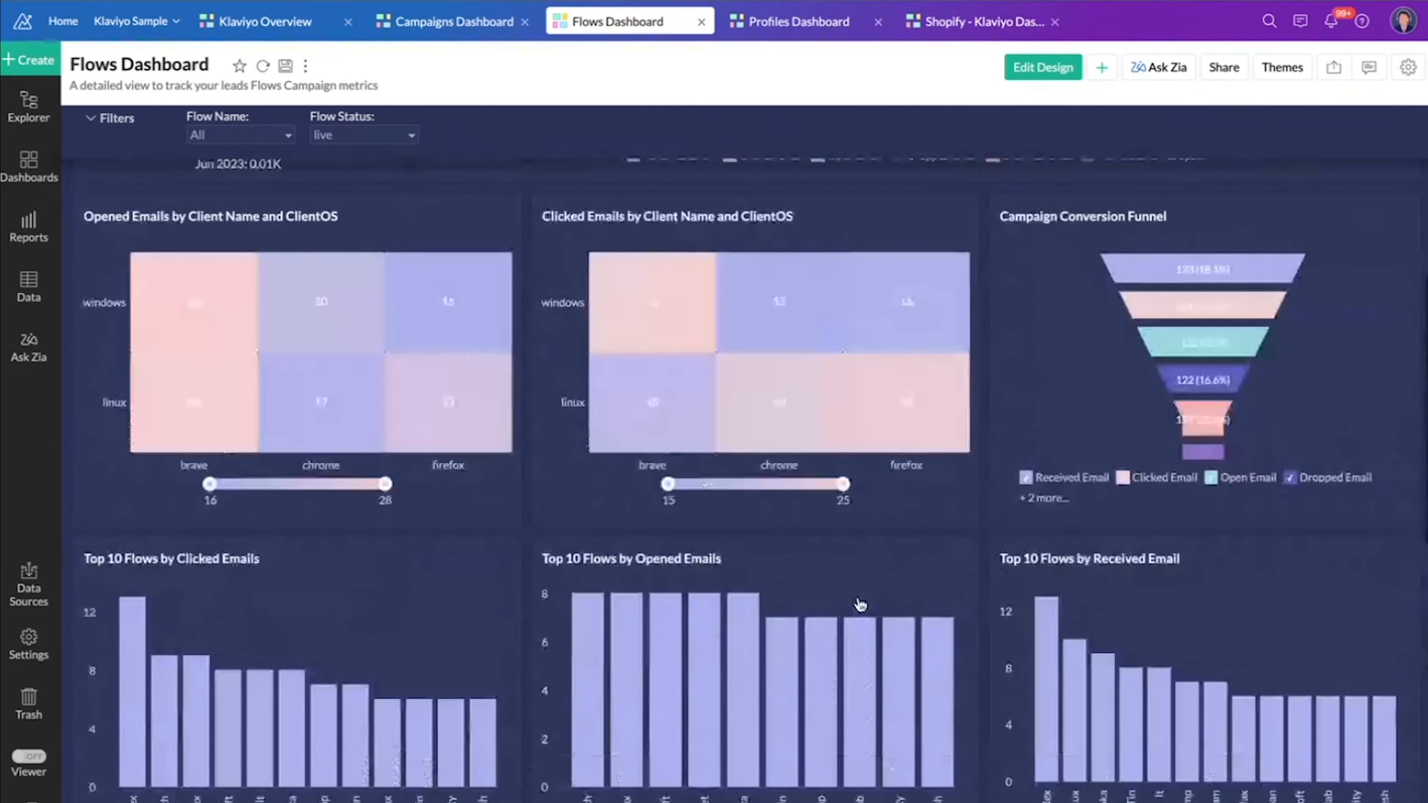
# - Open the Profiles Dashboard and examine its per-profile order metrics, monthly trends and Profiles distribution by City map
pyautogui.click(787, 21)
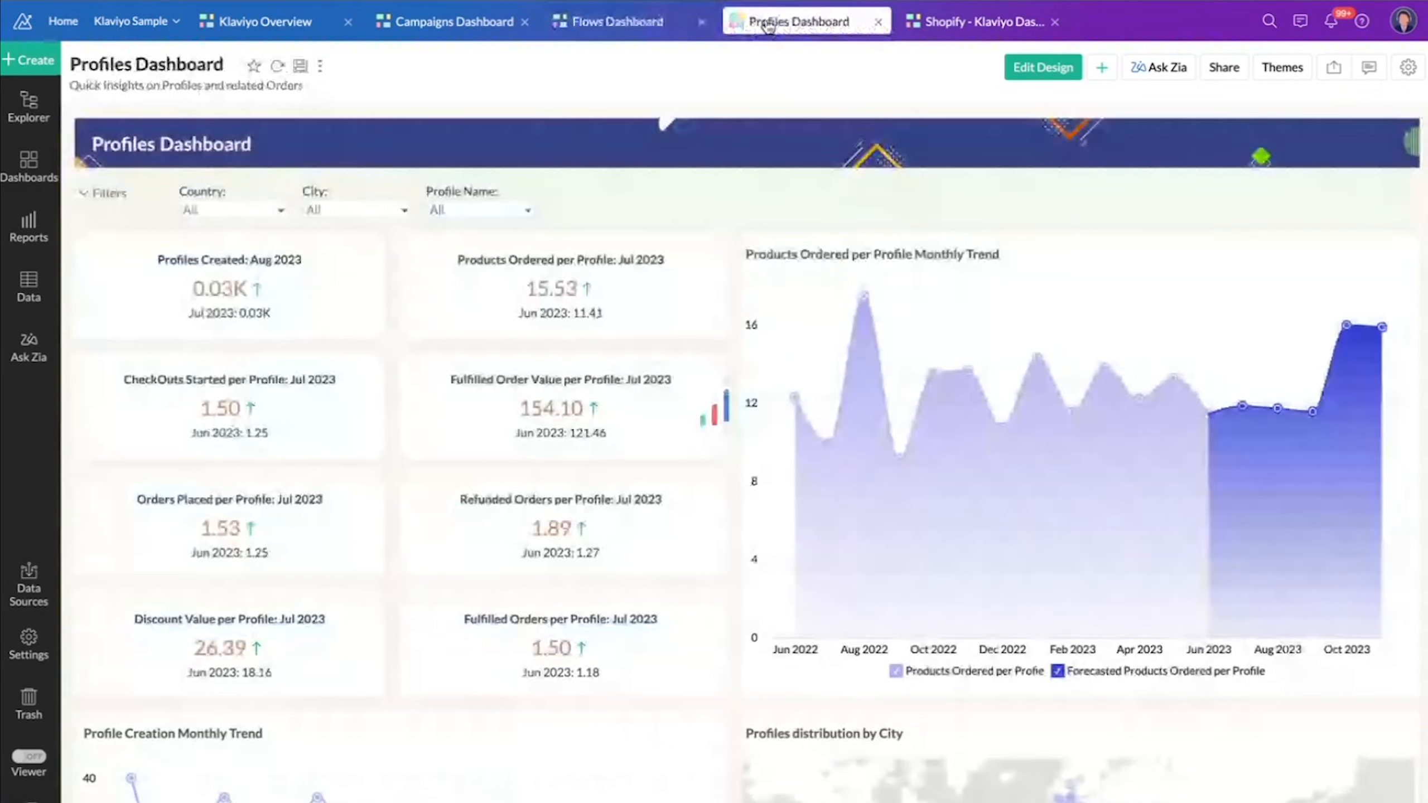
pyautogui.scroll(-5, 910, 508)
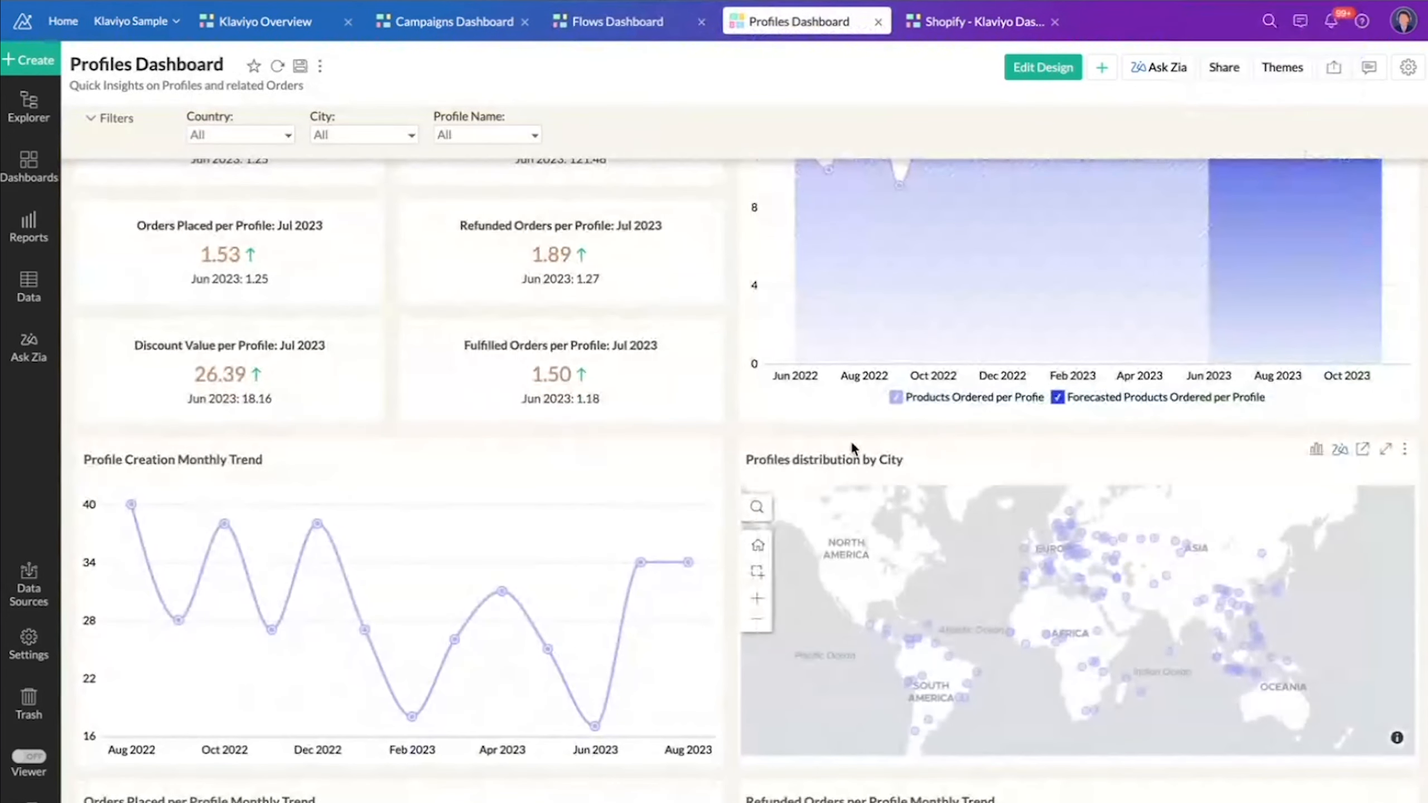
pyautogui.moveTo(919, 293)
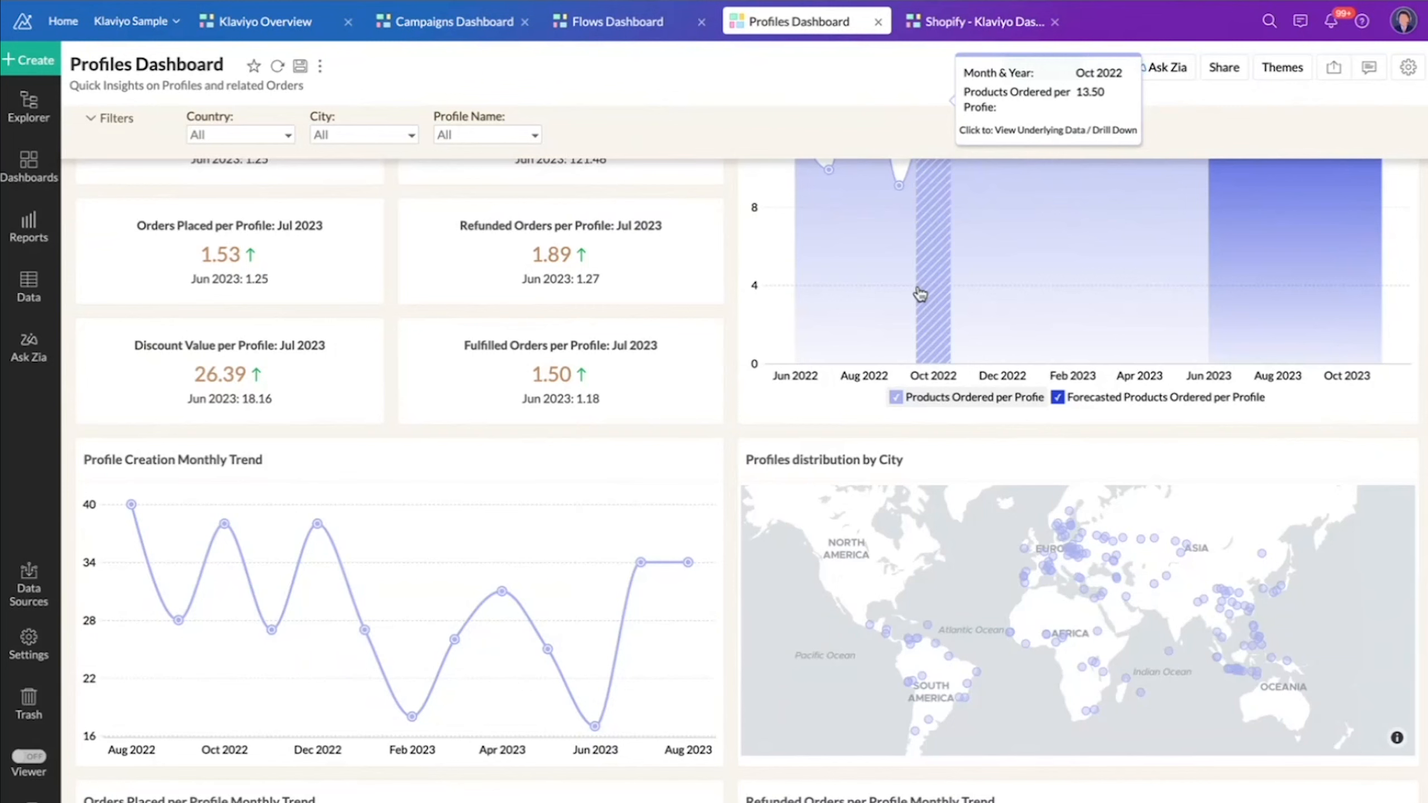
# - Open the Shopify - Klaviyo Dashboard and examine its order metrics, monthly trend charts and Vendor wise Ordered Product Value heat map
pyautogui.click(992, 24)
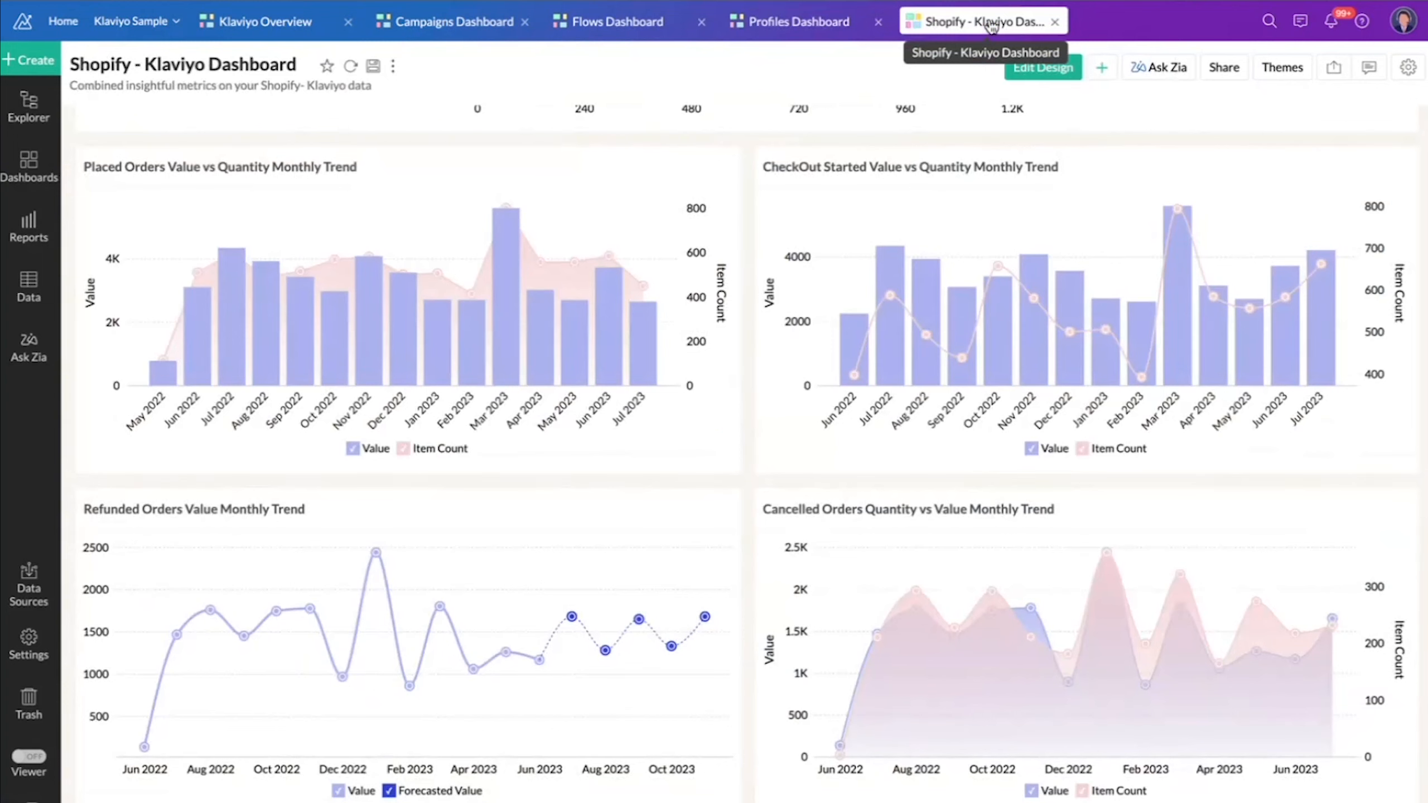
pyautogui.scroll(3, 653, 252)
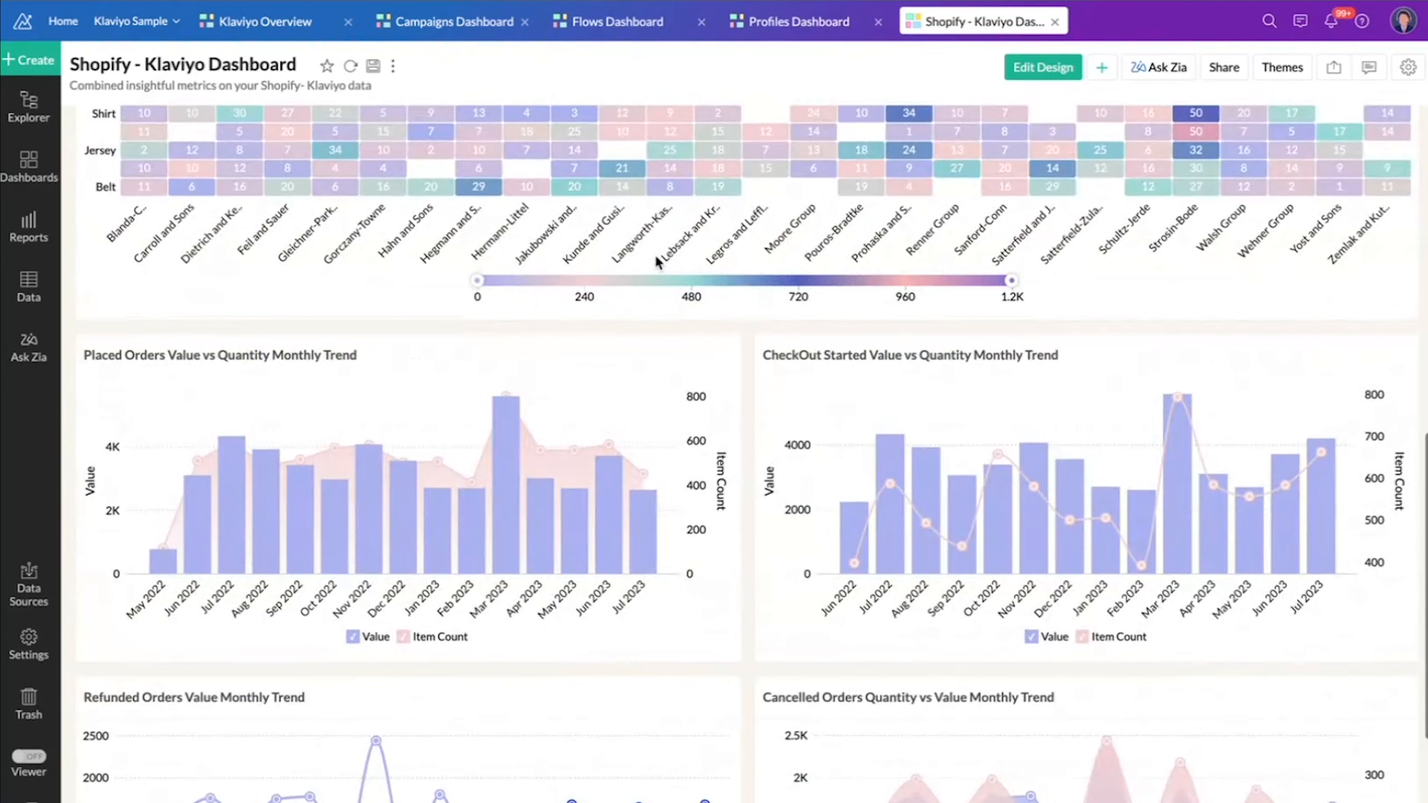
pyautogui.scroll(15, 654, 252)
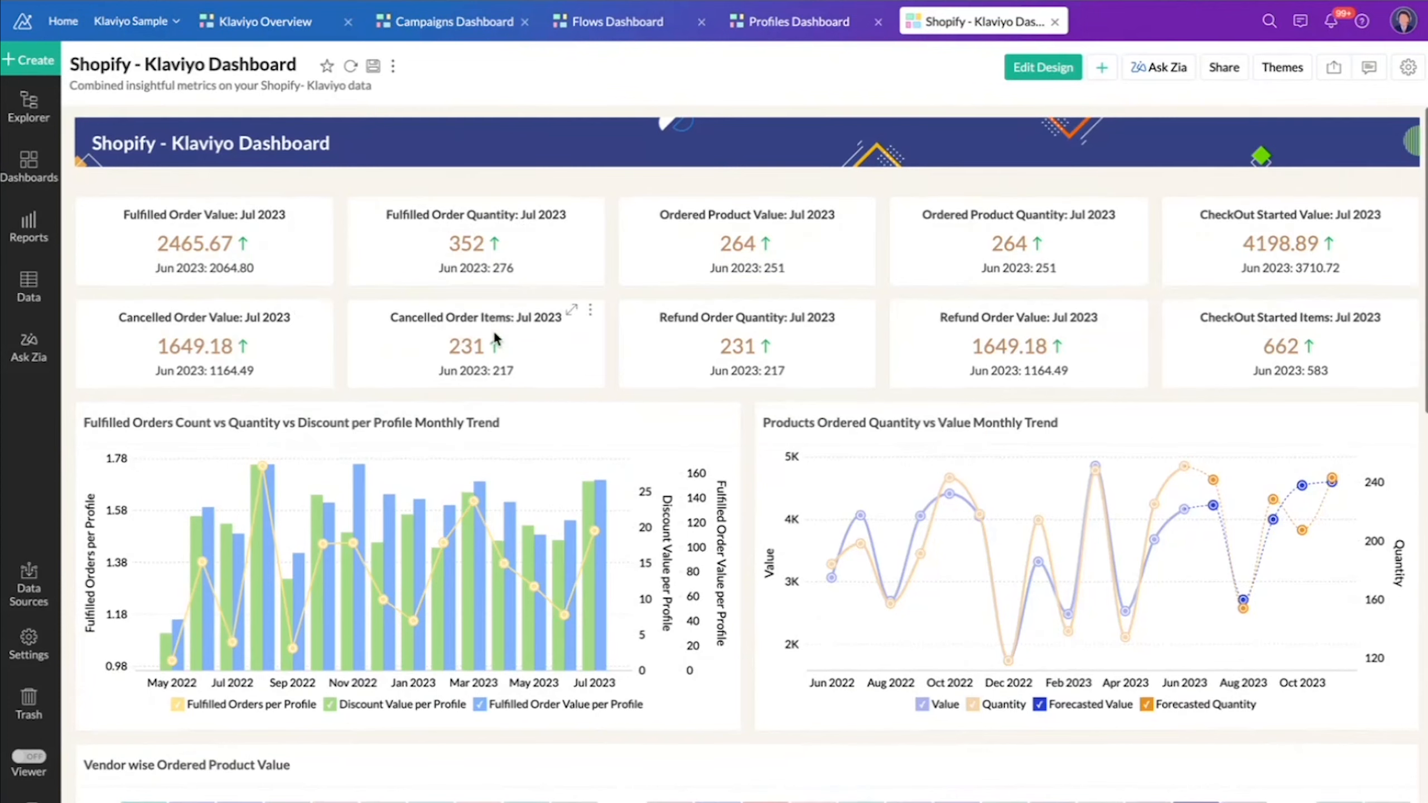
pyautogui.scroll(-4, 493, 336)
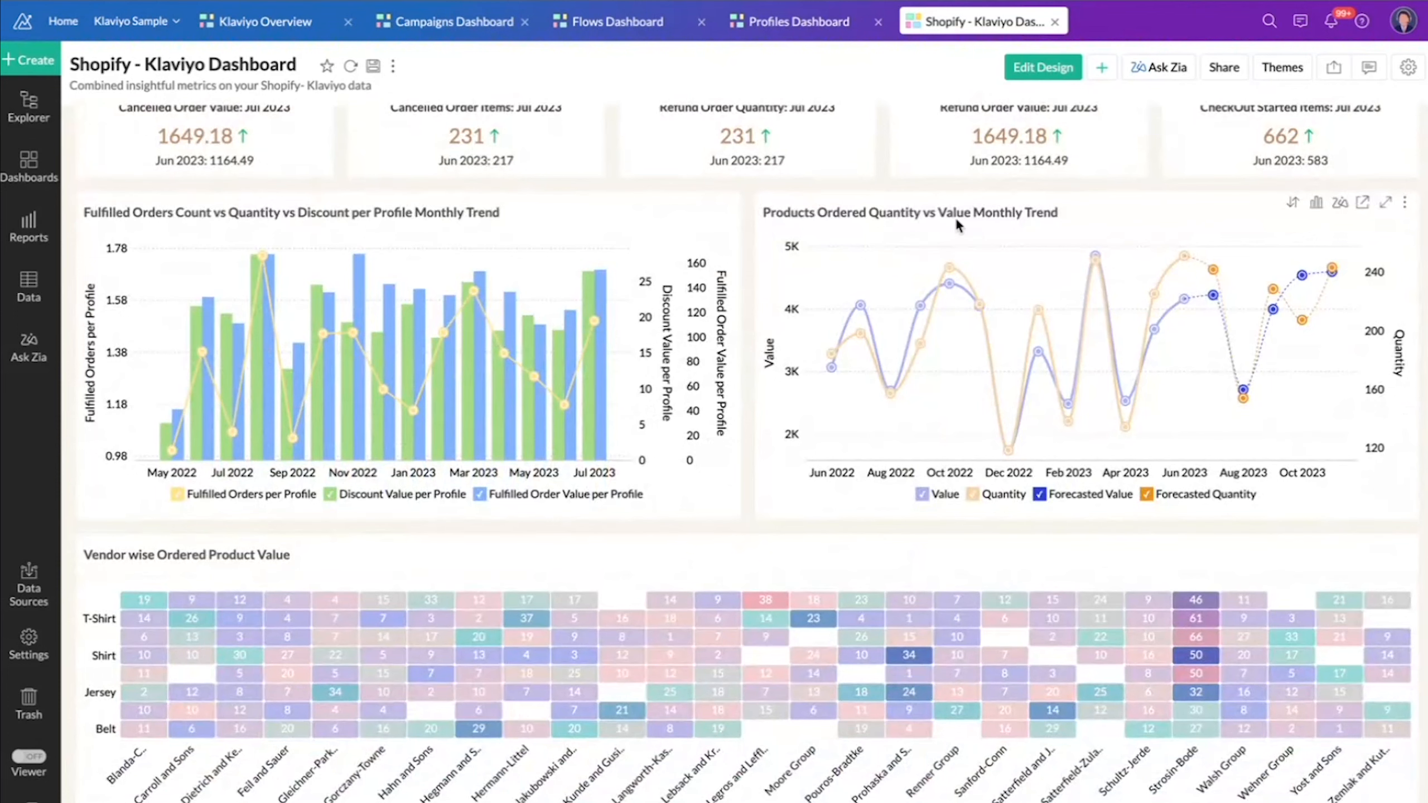
# - View the Products Ordered Quantity vs Value Monthly Trend as a separate report, and return to the Shopify - Klaviyo Dashboard's order trend charts
pyautogui.click(1372, 203)
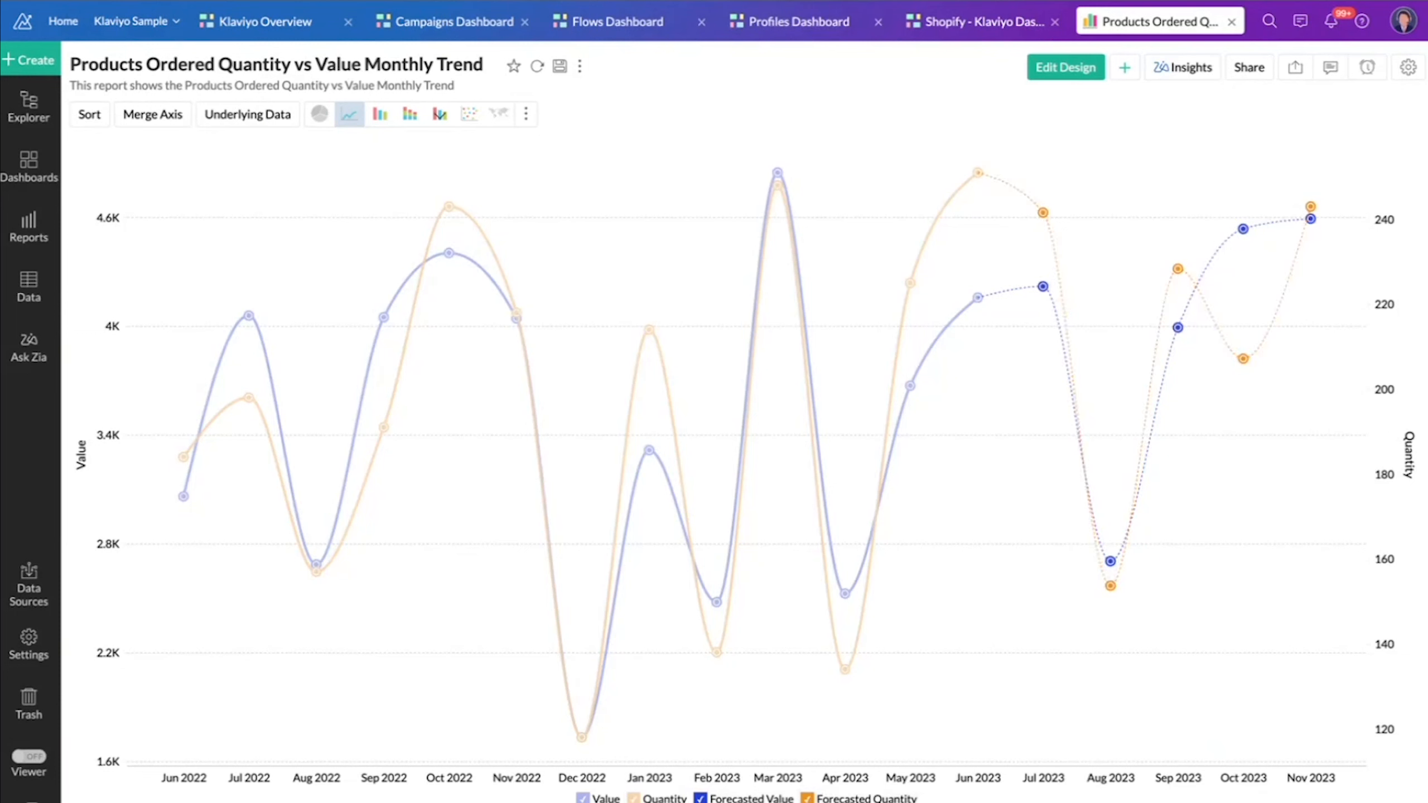
pyautogui.click(928, 23)
pyautogui.scroll(-10, 902, 399)
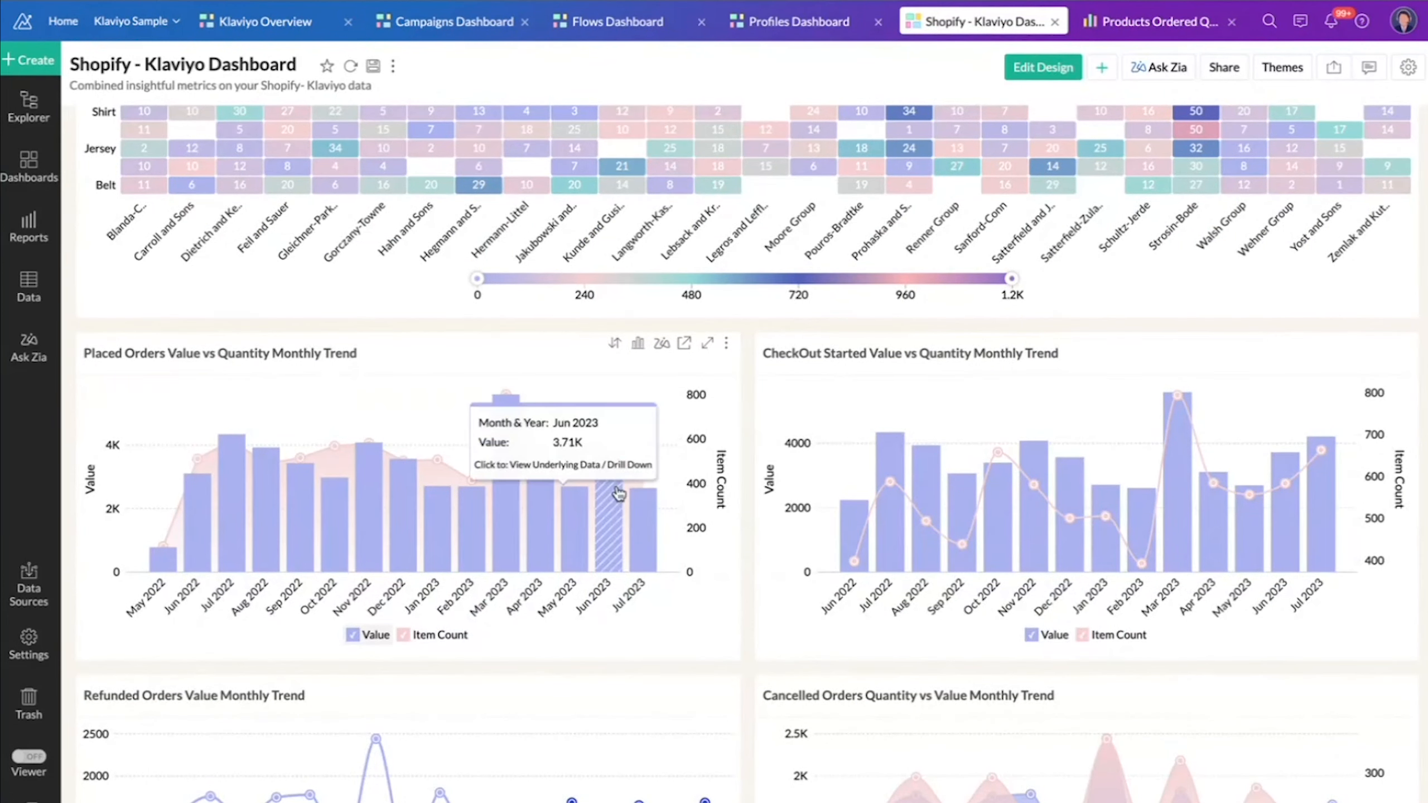
pyautogui.scroll(-2, 619, 493)
pyautogui.scroll(-1, 619, 493)
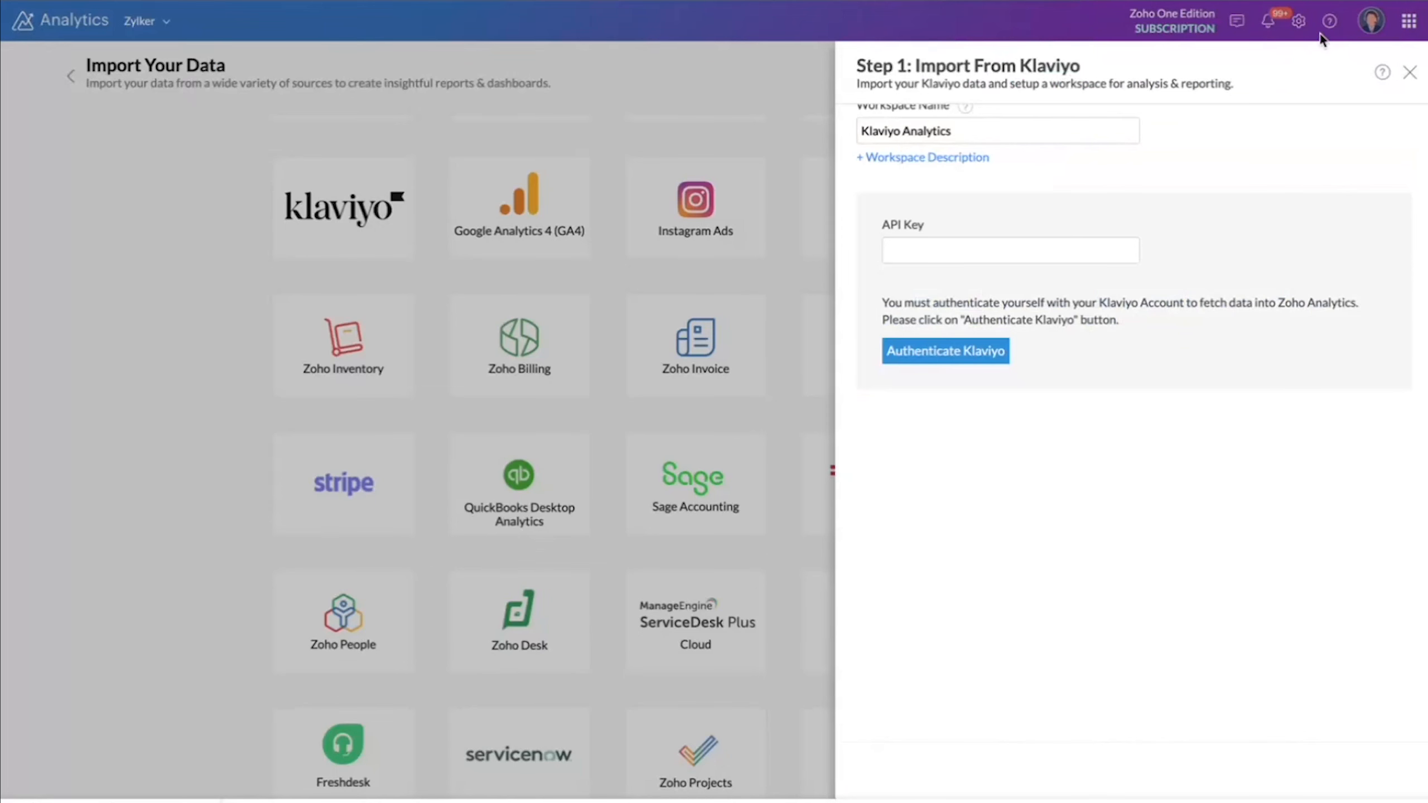
# - Close the Klaviyo import form and browse the data source connectors on the Import Your Data page
pyautogui.click(1410, 73)
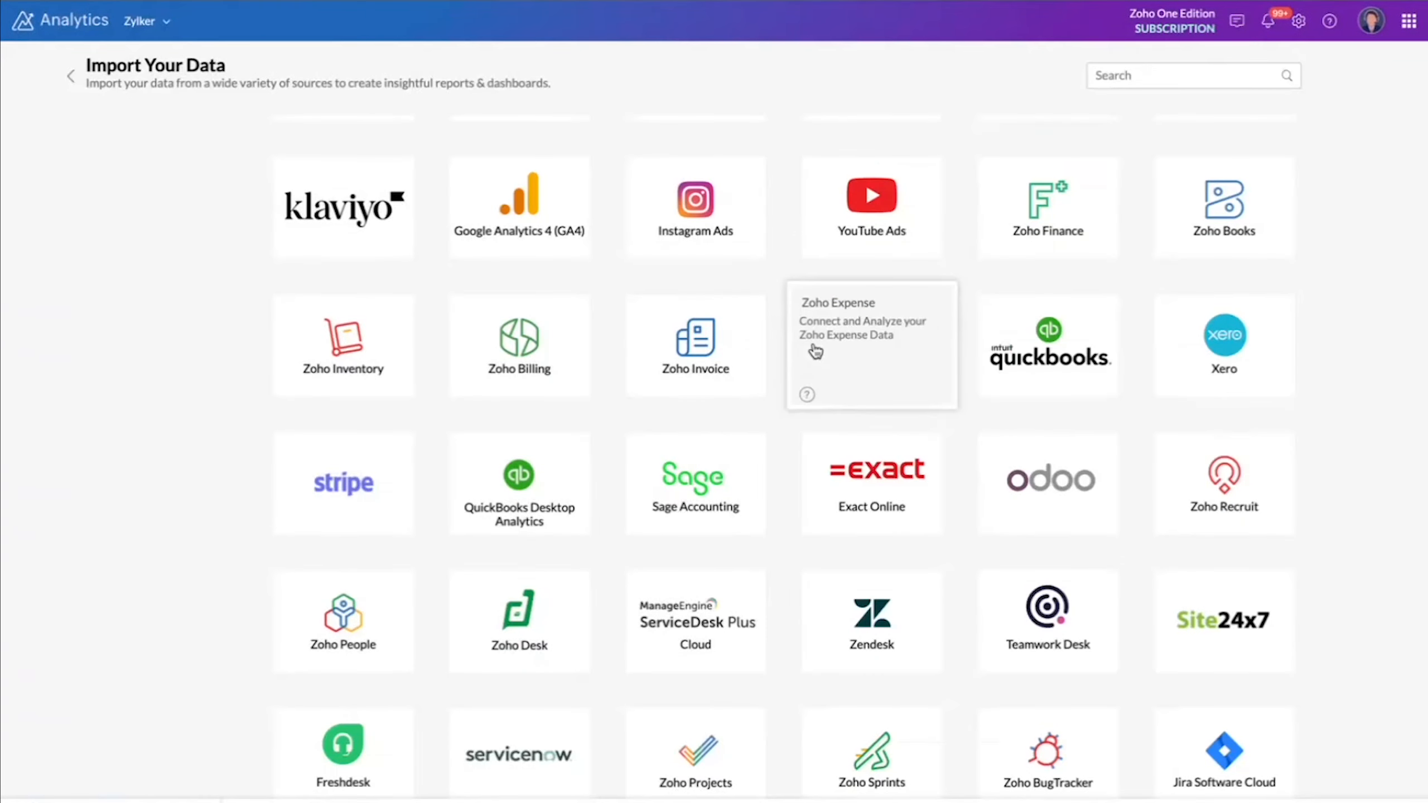
pyautogui.scroll(2, 814, 349)
pyautogui.moveTo(816, 349)
pyautogui.scroll(-1, 816, 349)
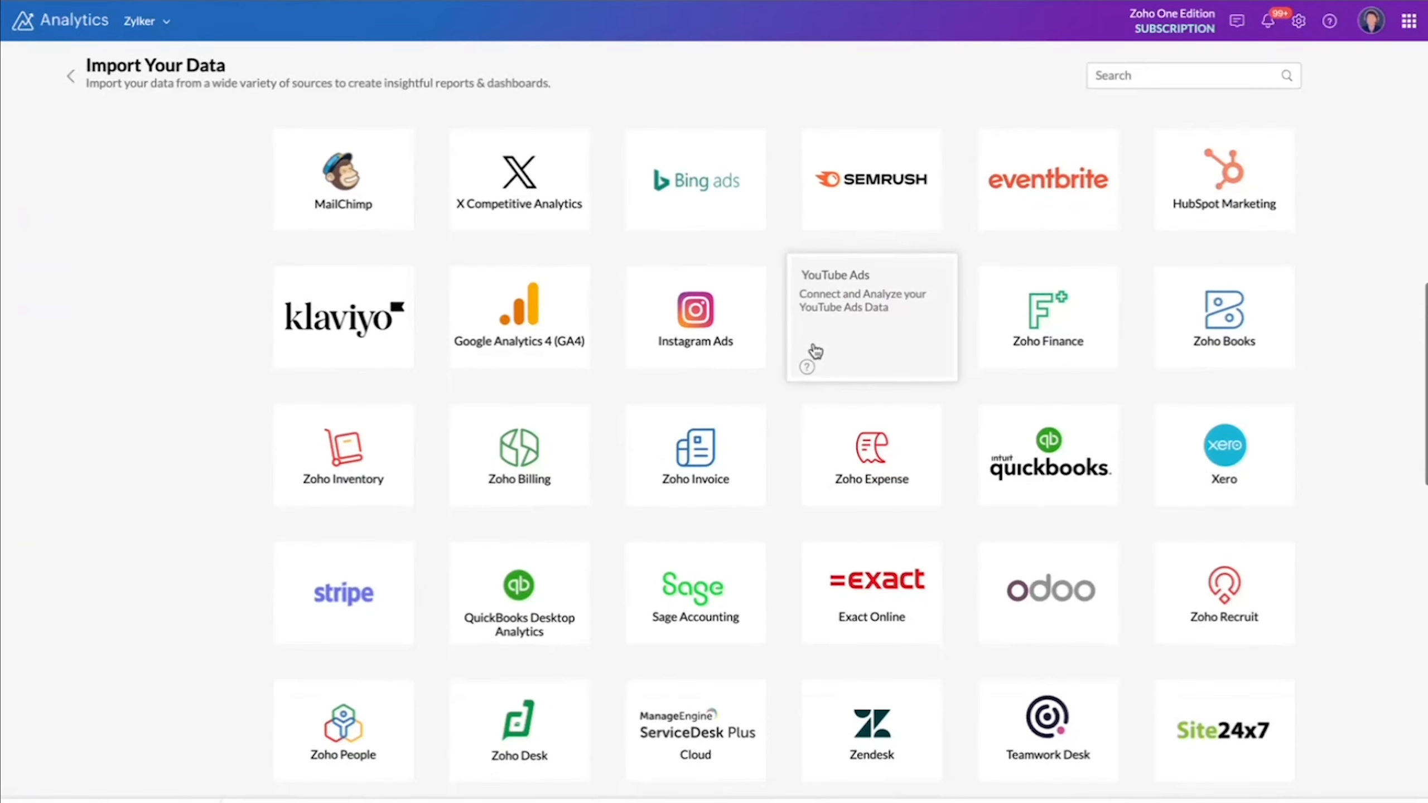
pyautogui.scroll(2, 816, 350)
pyautogui.scroll(-1, 816, 350)
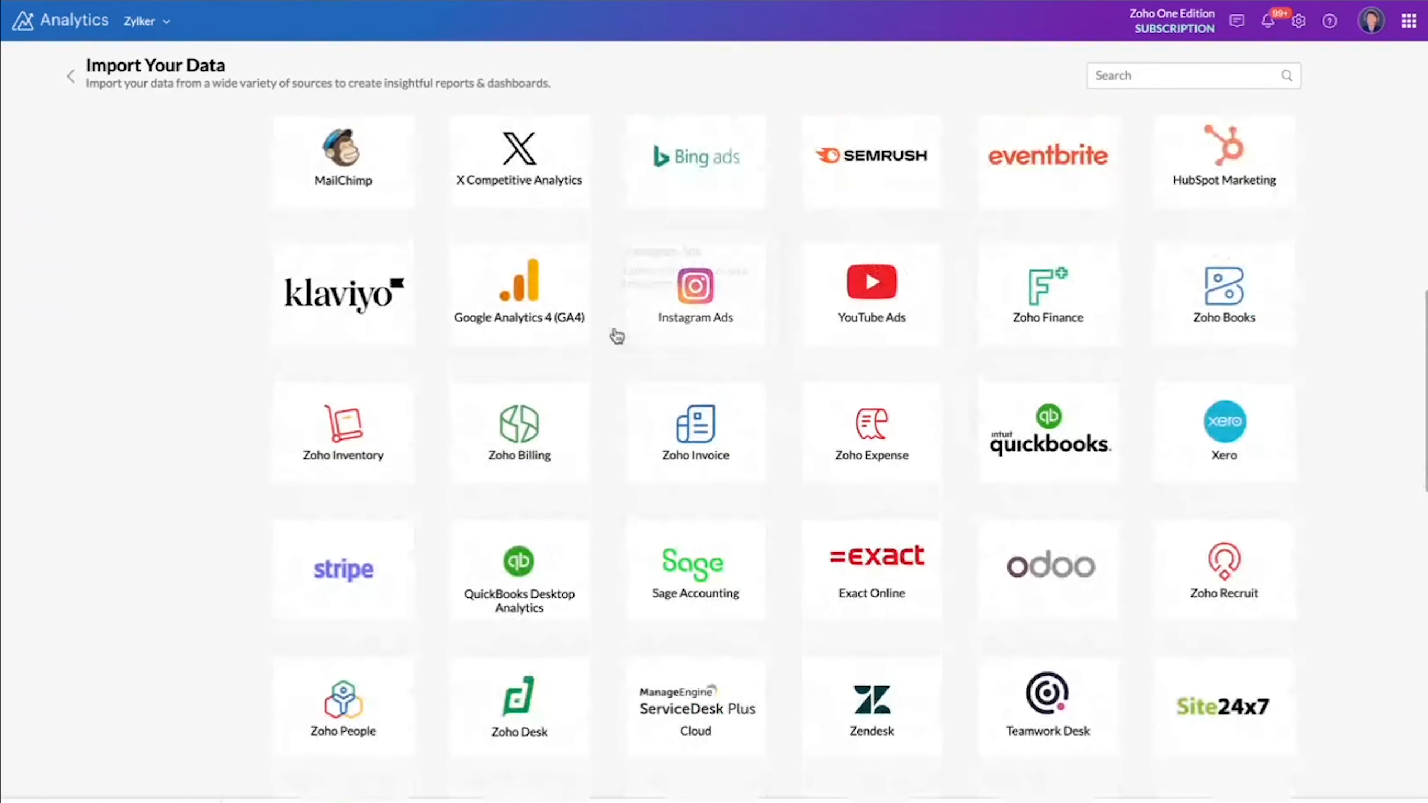
pyautogui.moveTo(531, 320)
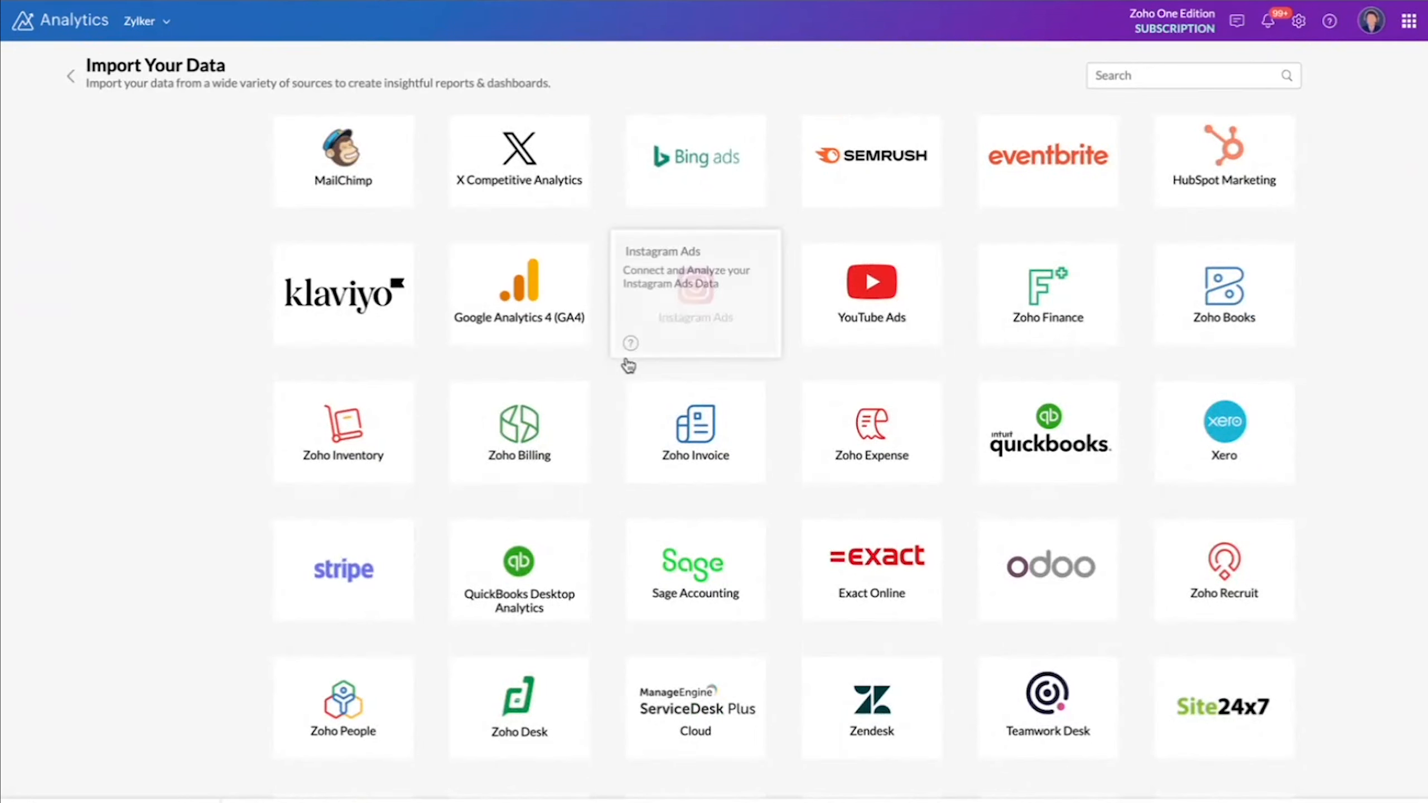
pyautogui.moveTo(592, 531)
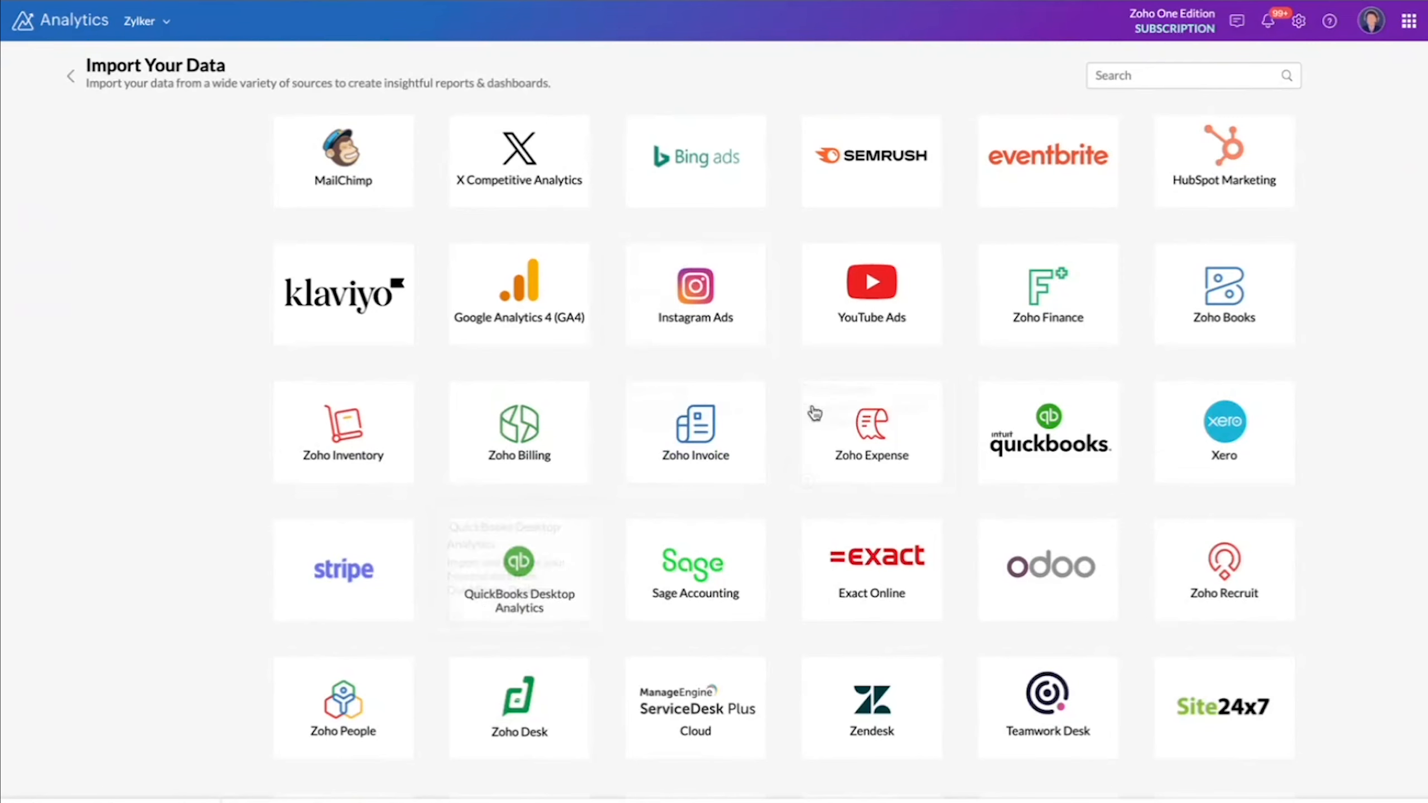
pyautogui.scroll(2, 1128, 192)
pyautogui.scroll(5, 1128, 192)
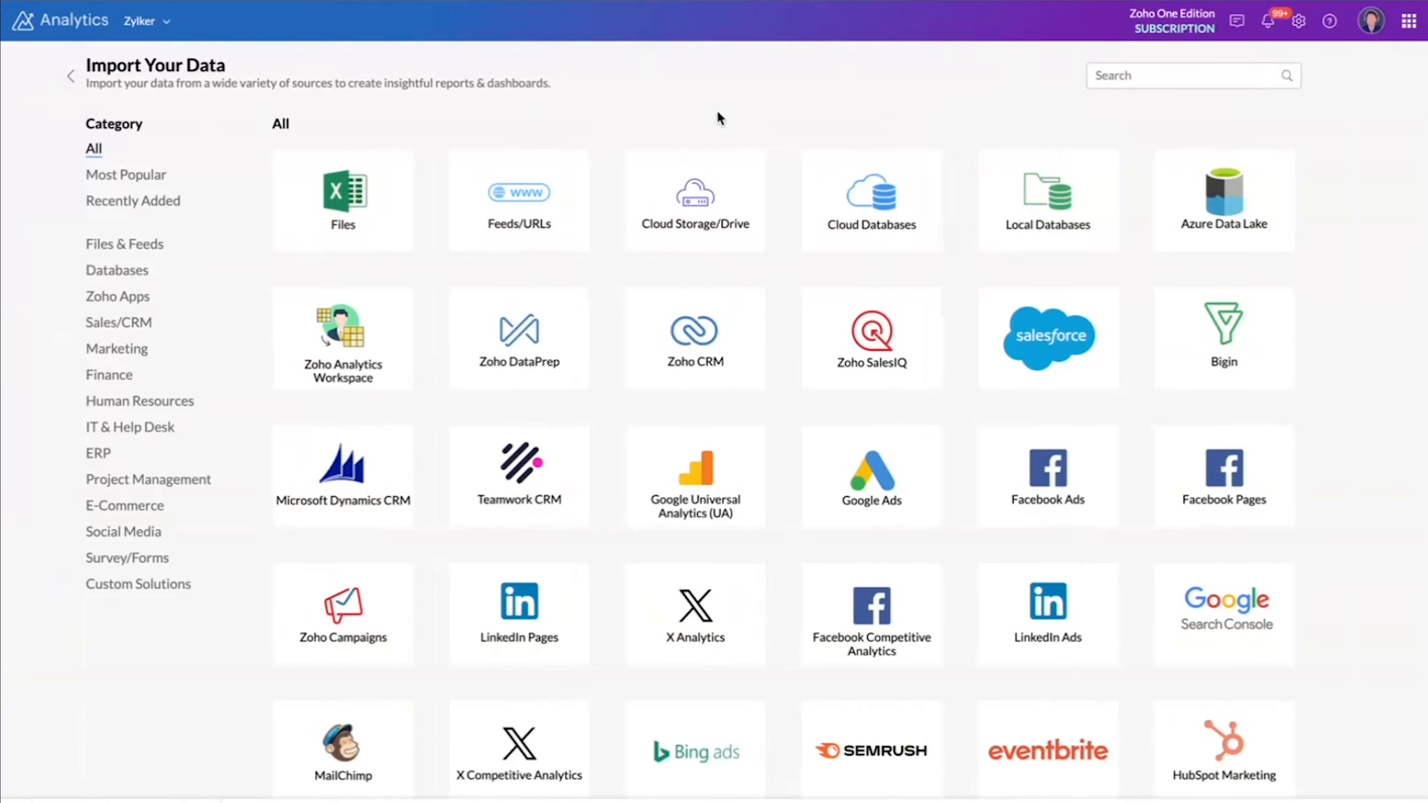
# - Find the Mixpanel connector among the data sources and open its import form
pyautogui.scroll(-10, 851, 532)
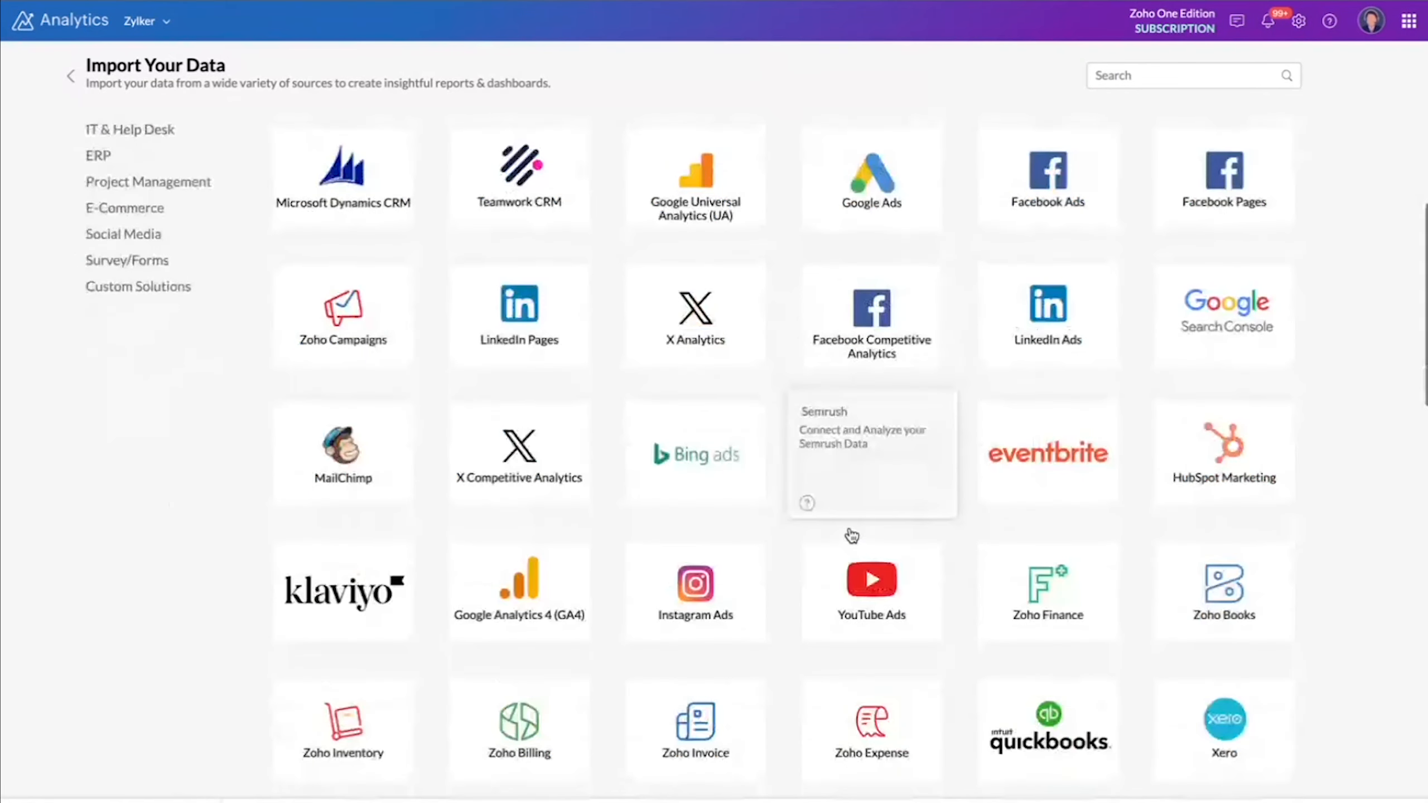
pyautogui.scroll(-5, 851, 536)
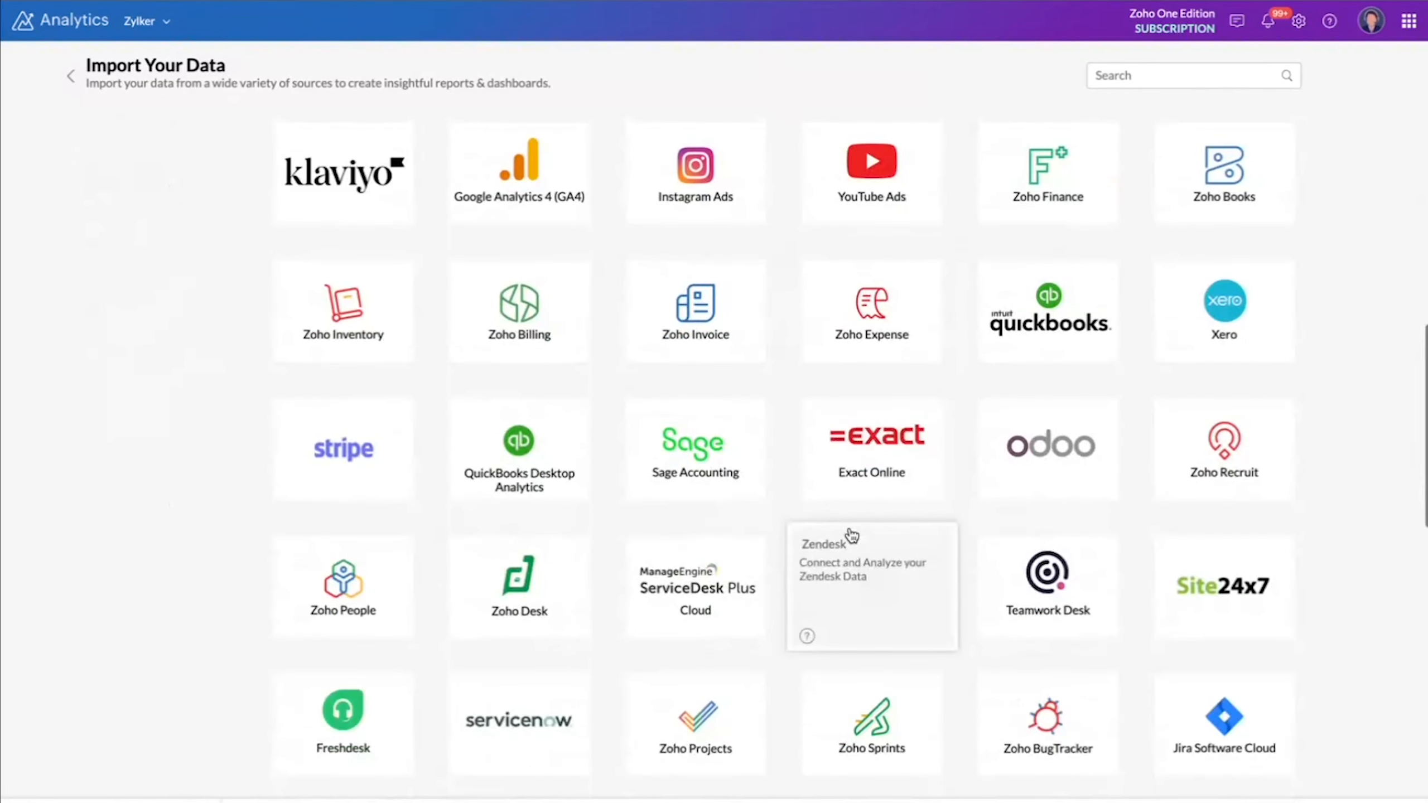
pyautogui.scroll(-8, 852, 536)
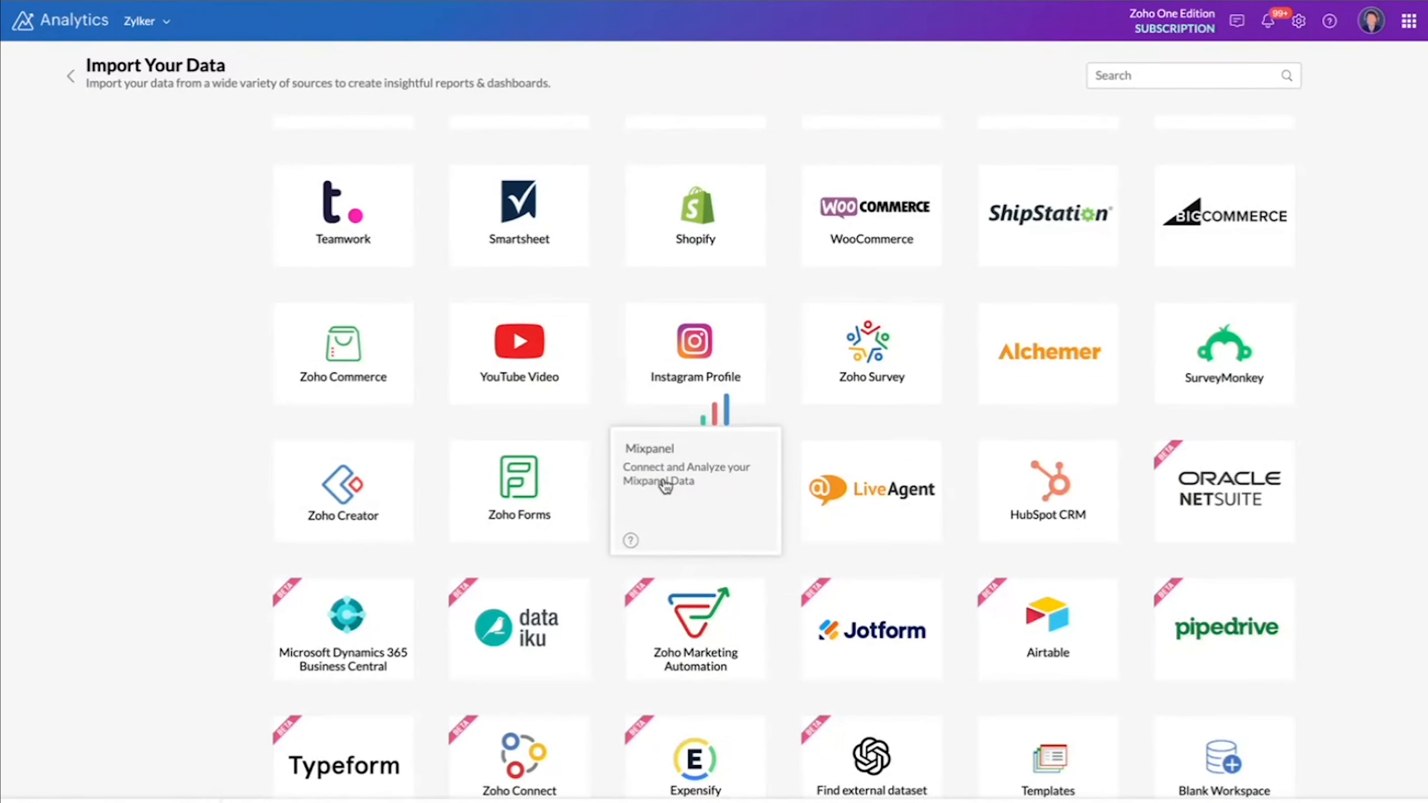
pyautogui.click(665, 487)
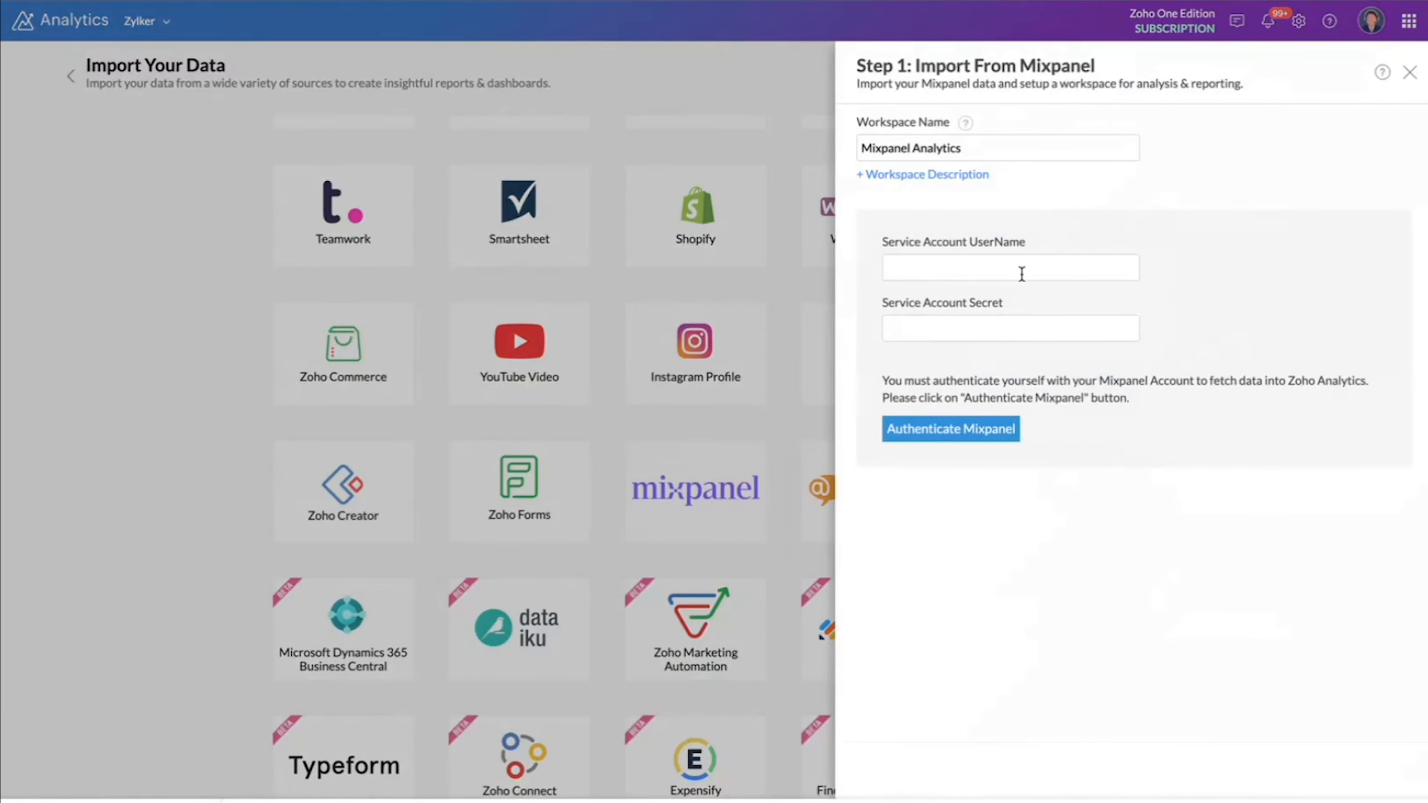
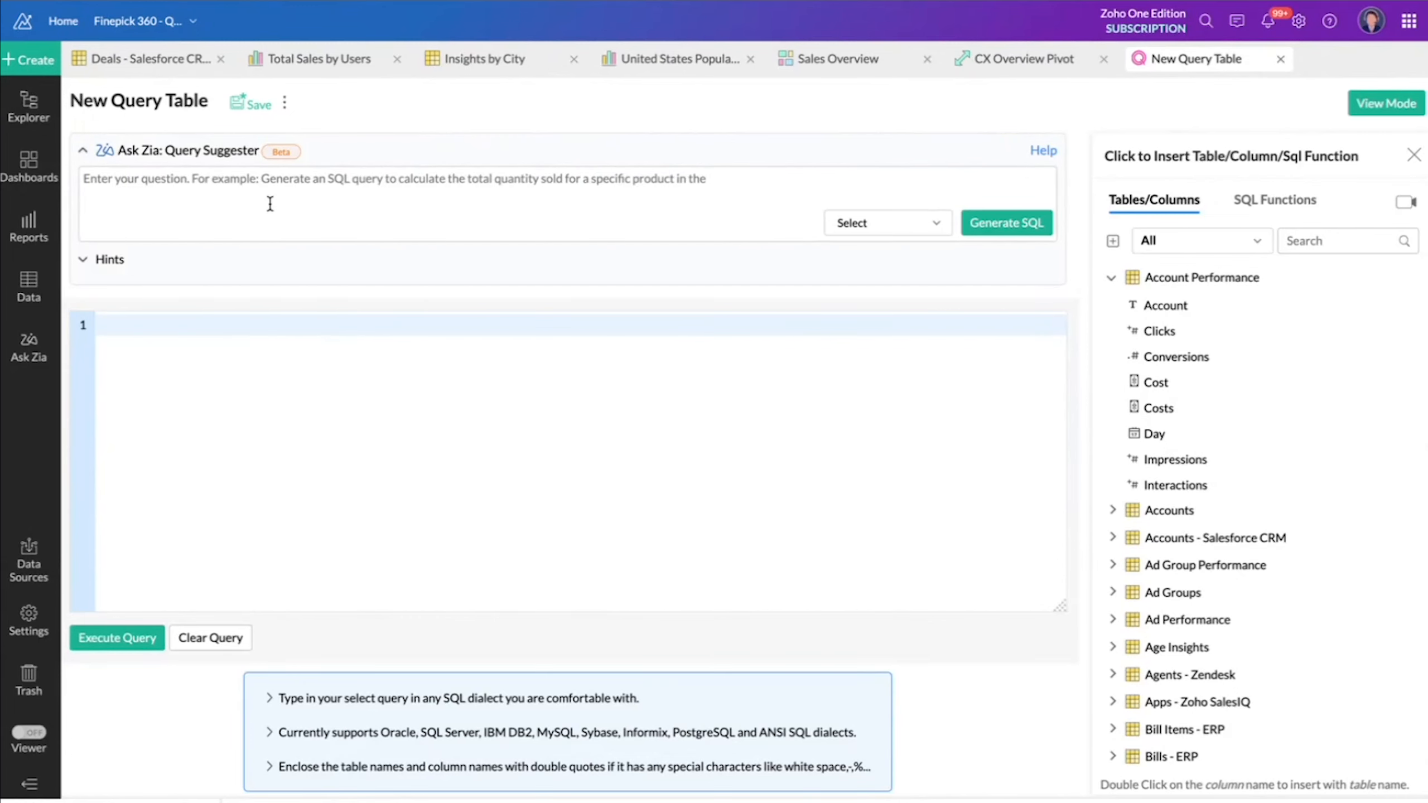
# - Collapse the Ask Zia query suggester and name the new query table "Campagins Leads Count"
pyautogui.click(95, 153)
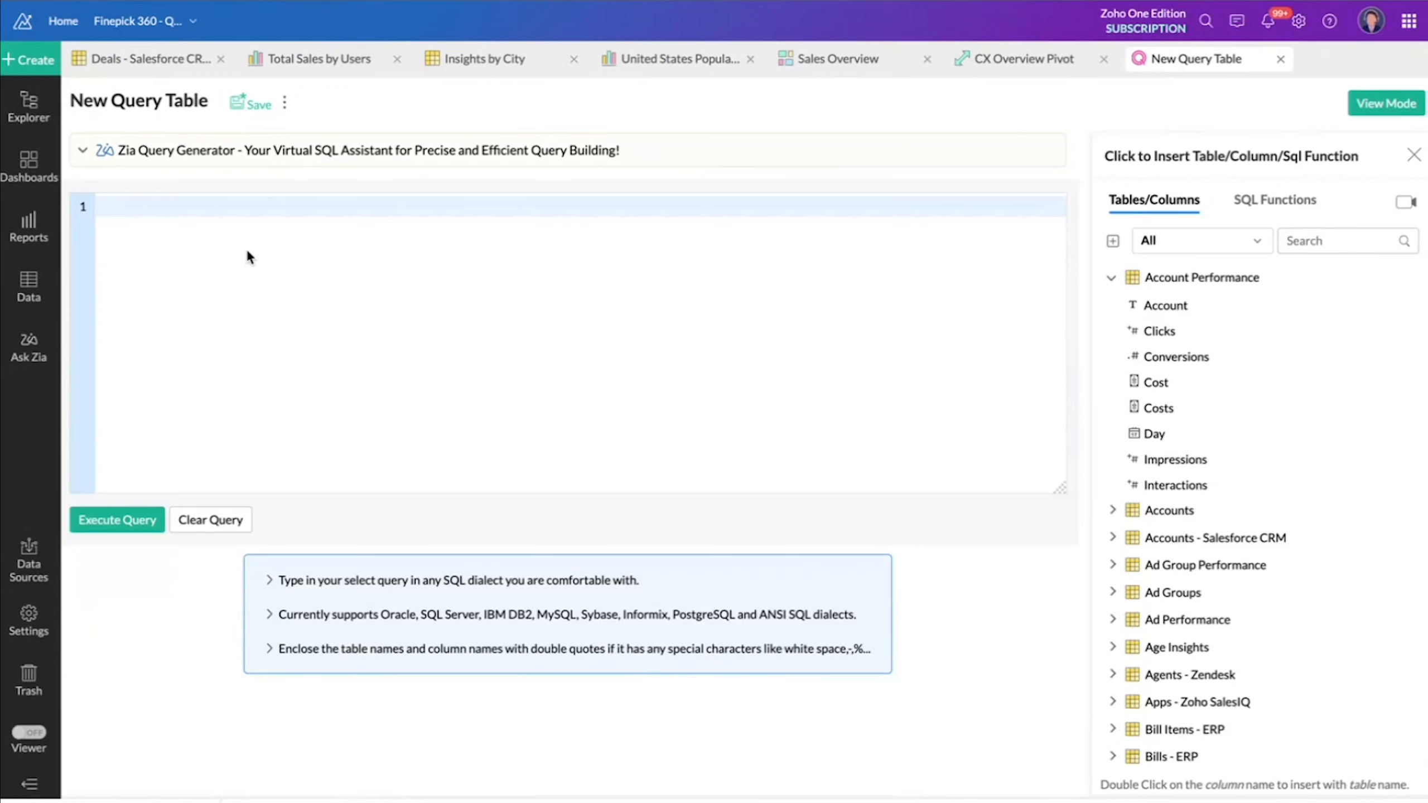
pyautogui.click(209, 109)
pyautogui.press('BackSpace')
pyautogui.press('BackSpace')
pyautogui.press('BackSpace')
pyautogui.press('BackSpace')
pyautogui.press('BackSpace')
pyautogui.press('BackSpace')
pyautogui.press('BackSpace')
pyautogui.press('BackSpace')
pyautogui.press('BackSpace')
pyautogui.press('BackSpace')
pyautogui.press('BackSpace')
pyautogui.press('BackSpace')
pyautogui.press('BackSpace')
pyautogui.press('BackSpace')
pyautogui.press('BackSpace')
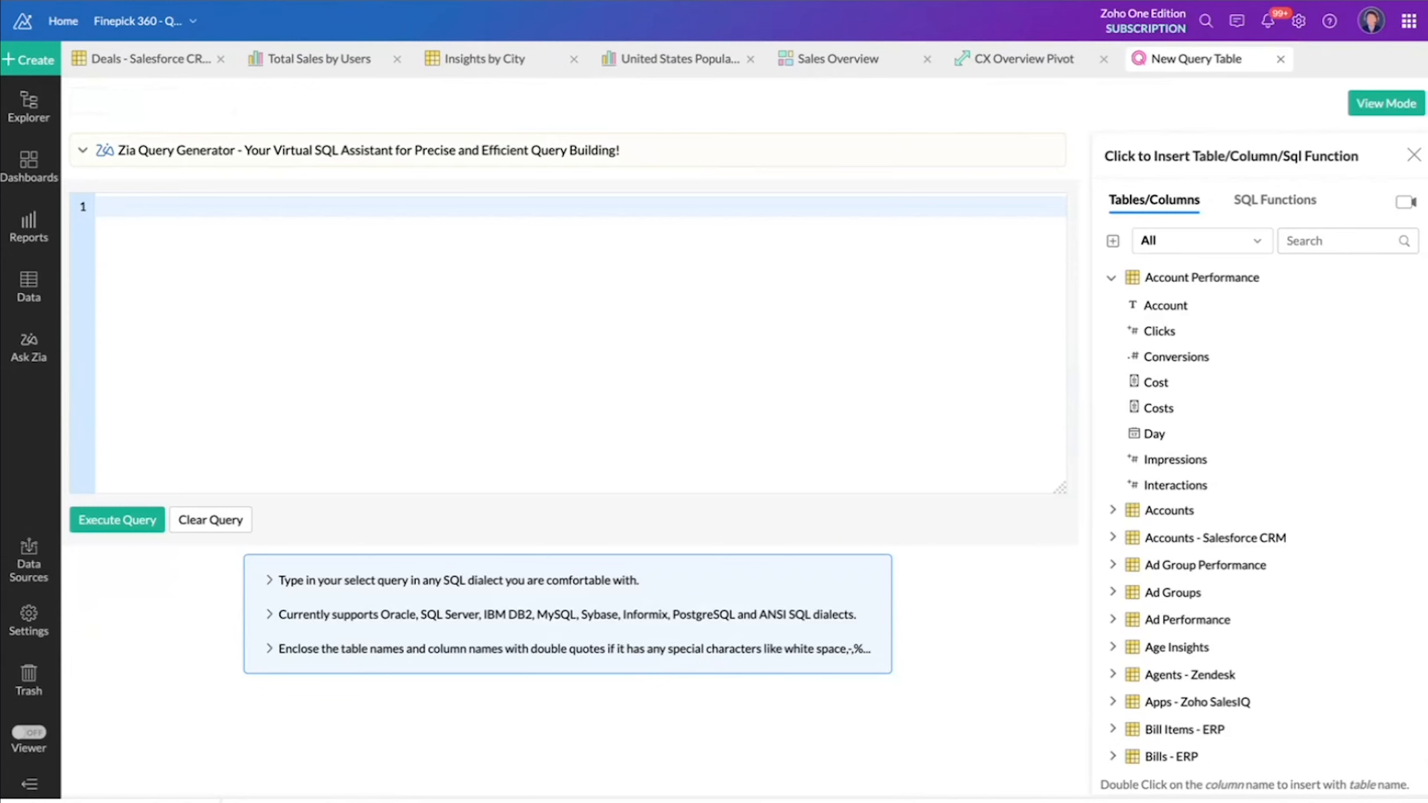
pyautogui.write('Campagins Leads')
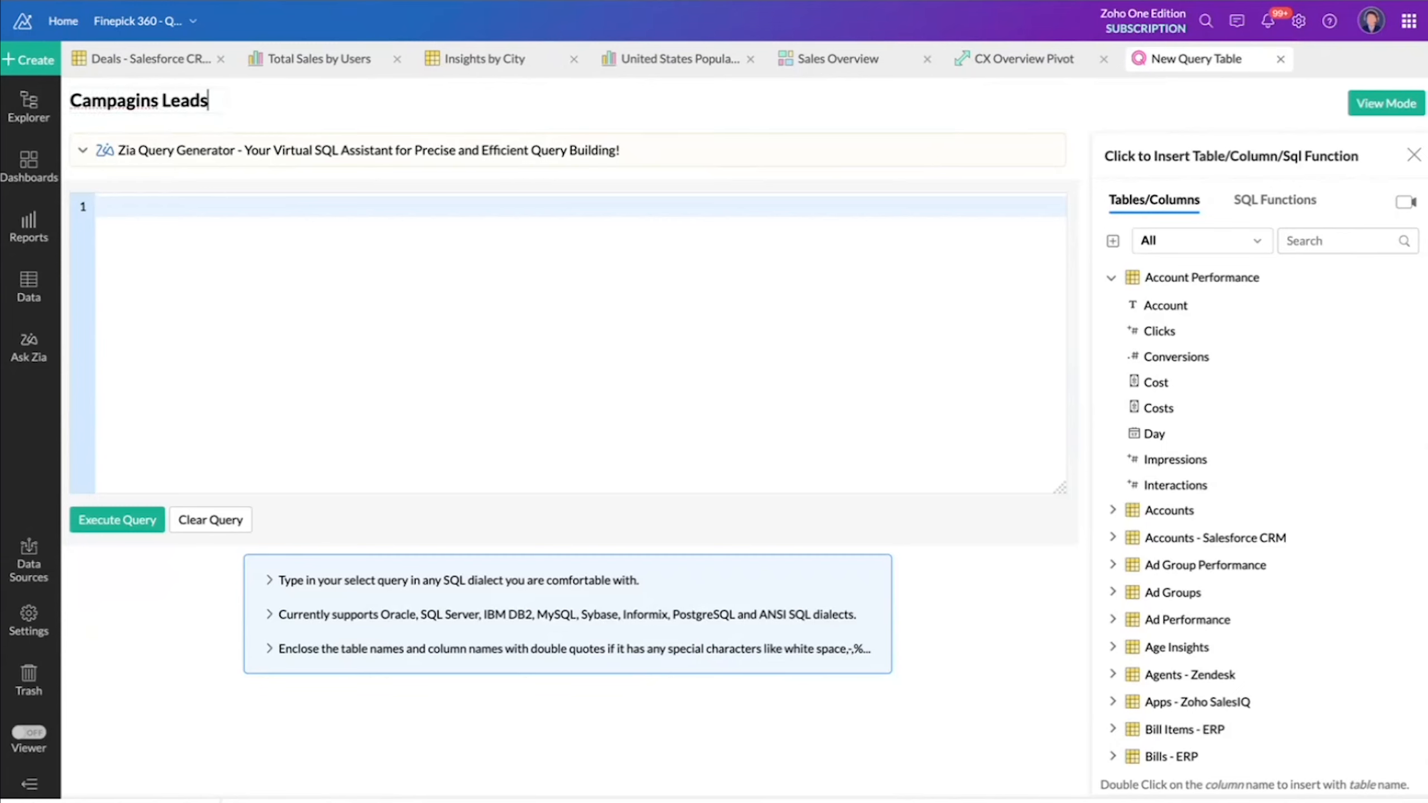
pyautogui.write(' Count')
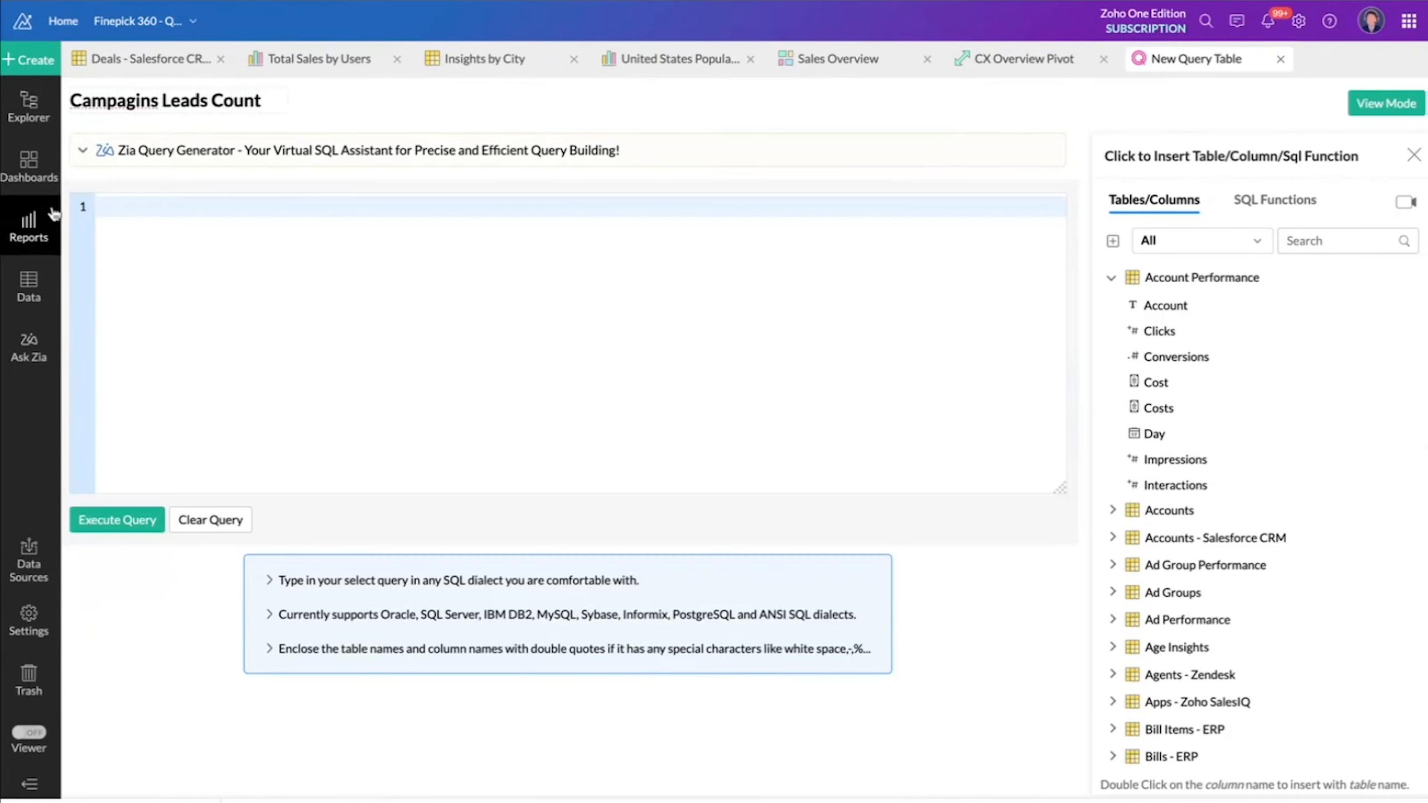
# - Start the query with SELECT "GA Campaign Name", "Lead ID"
pyautogui.click(135, 203)
pyautogui.write('s')
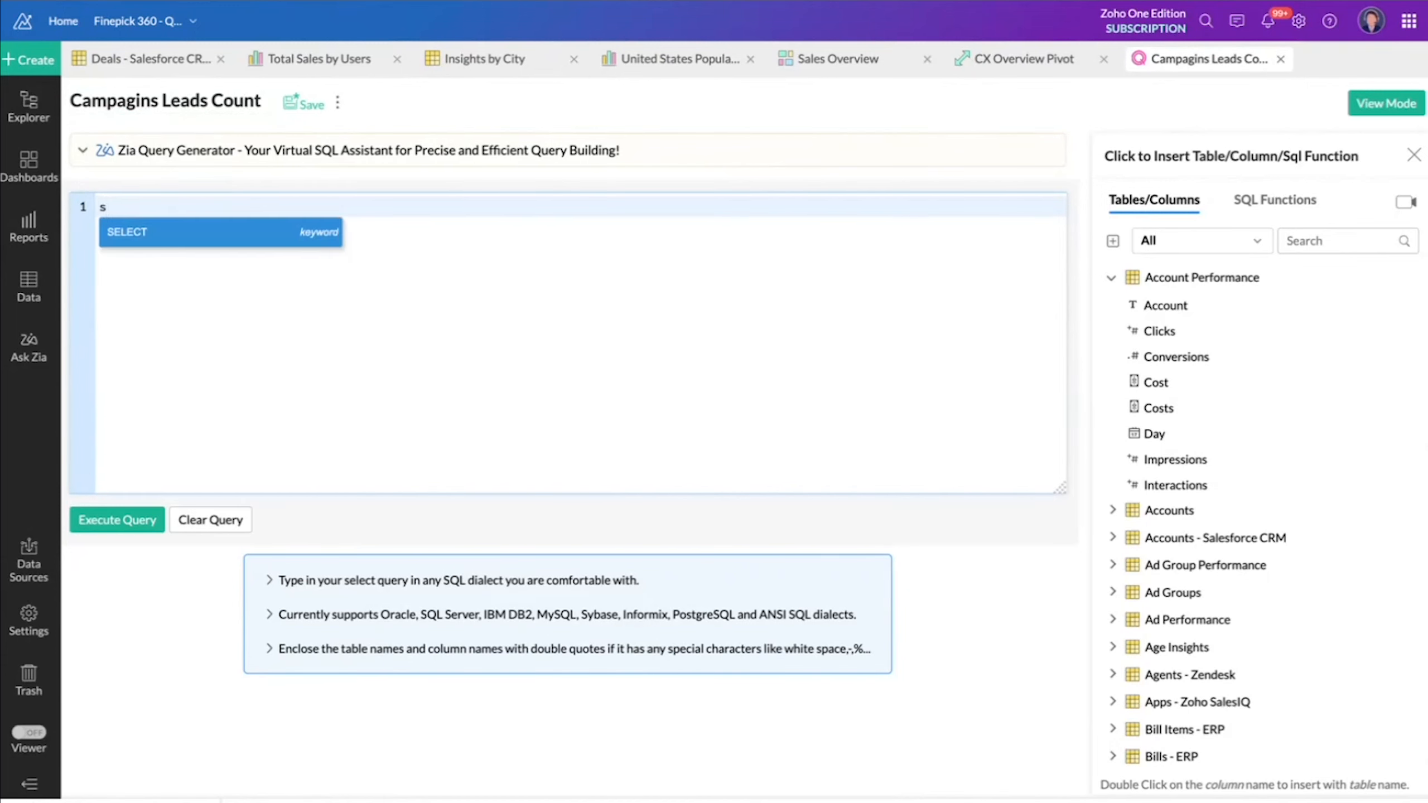
pyautogui.press('Return')
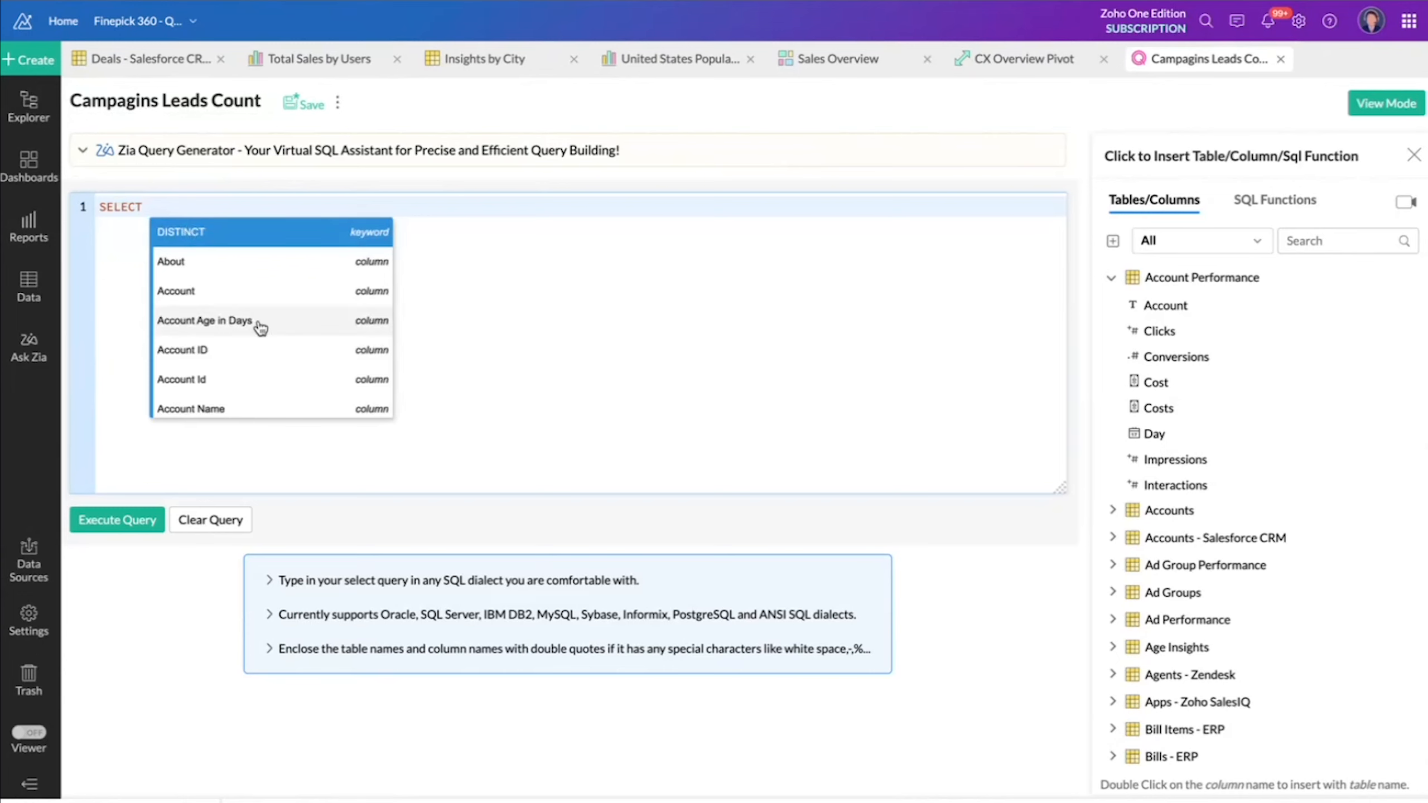
pyautogui.scroll(-2, 264, 334)
pyautogui.scroll(2, 263, 334)
pyautogui.write('ga')
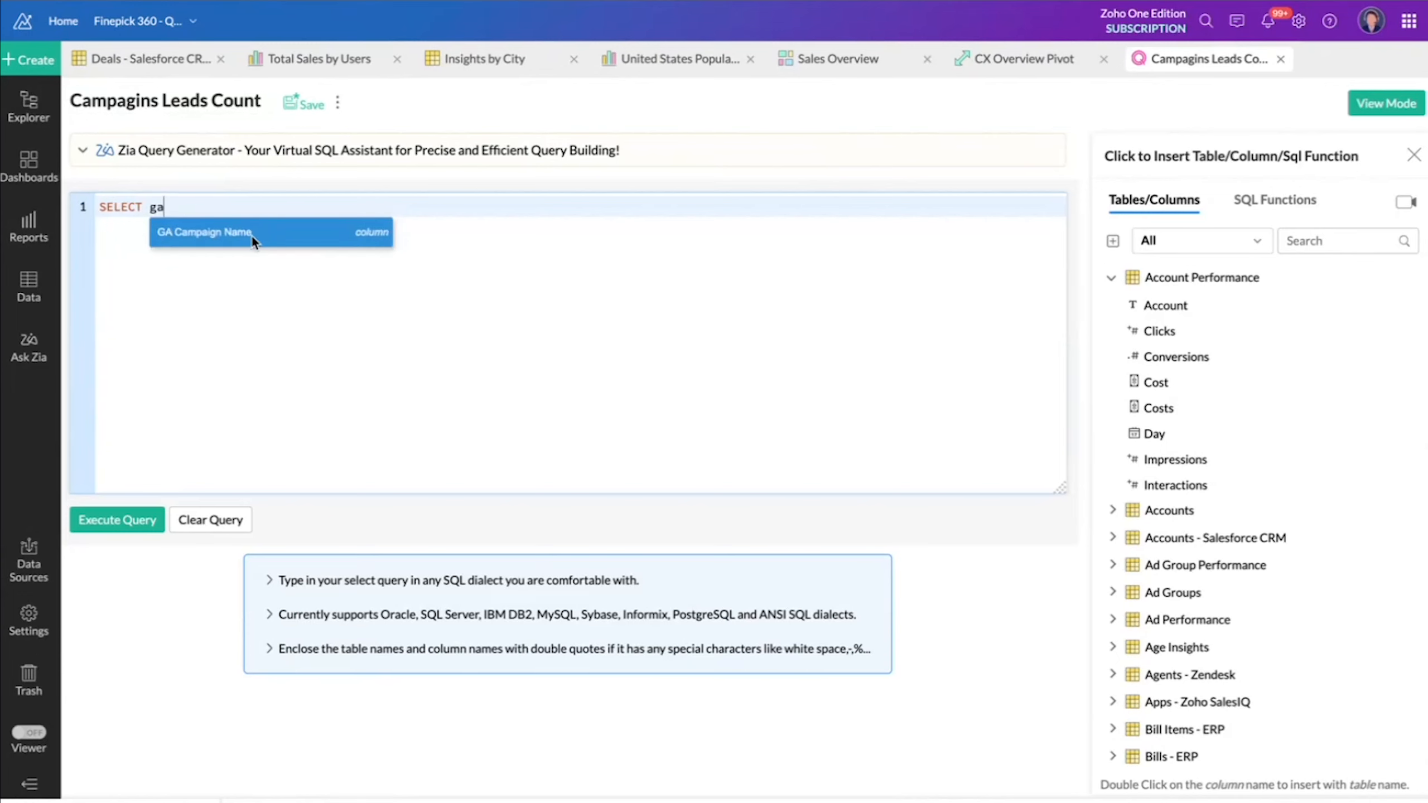
pyautogui.click(252, 239)
pyautogui.write(',')
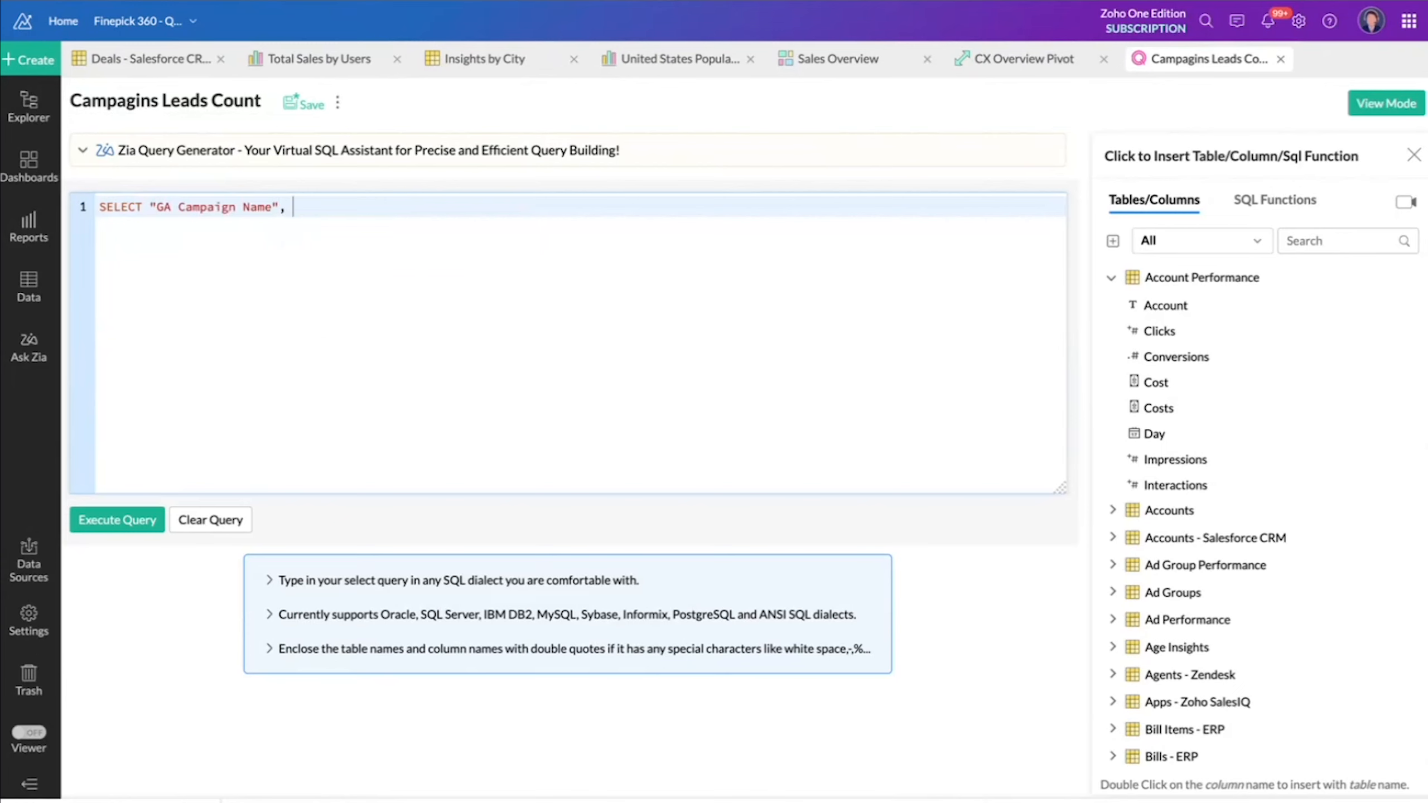
pyautogui.write(' le')
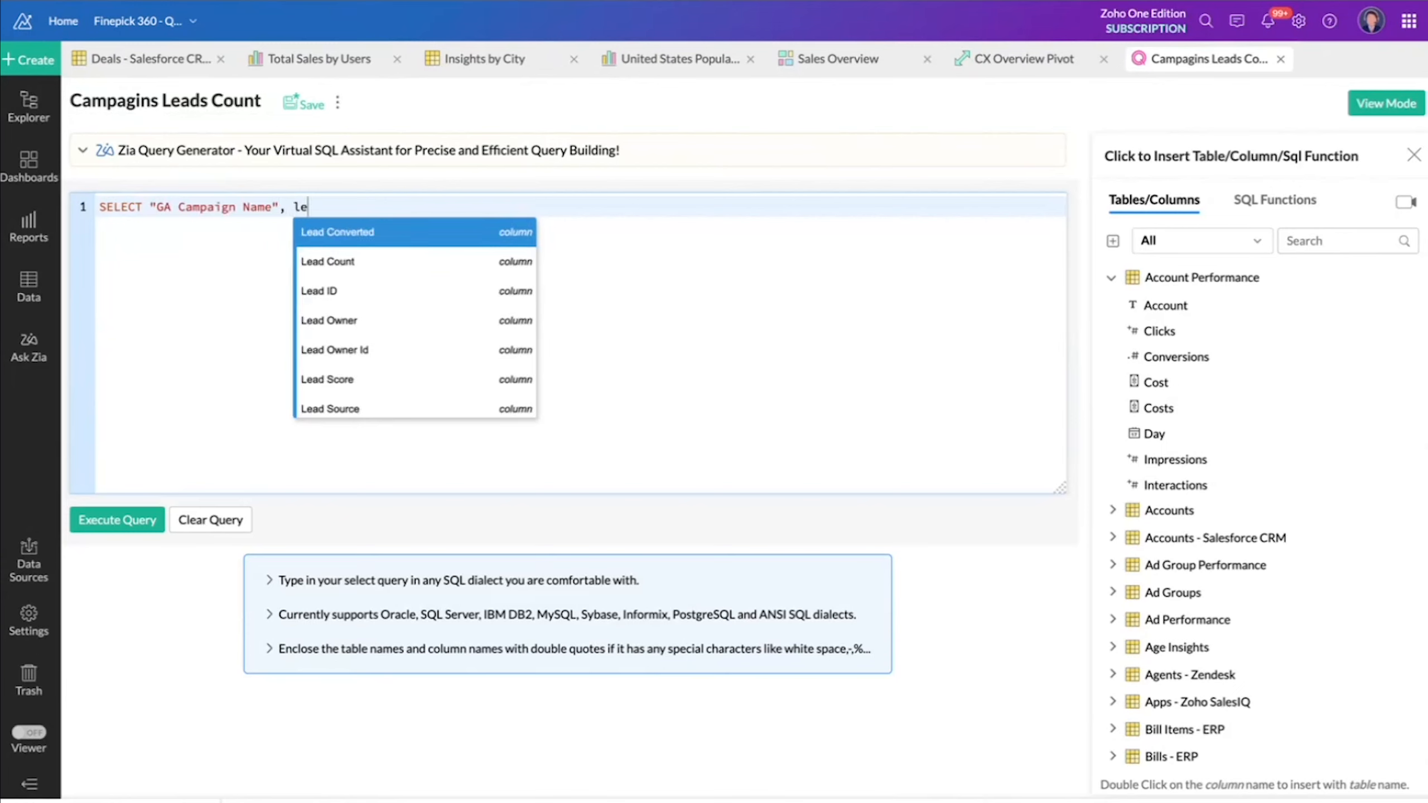
pyautogui.click(318, 291)
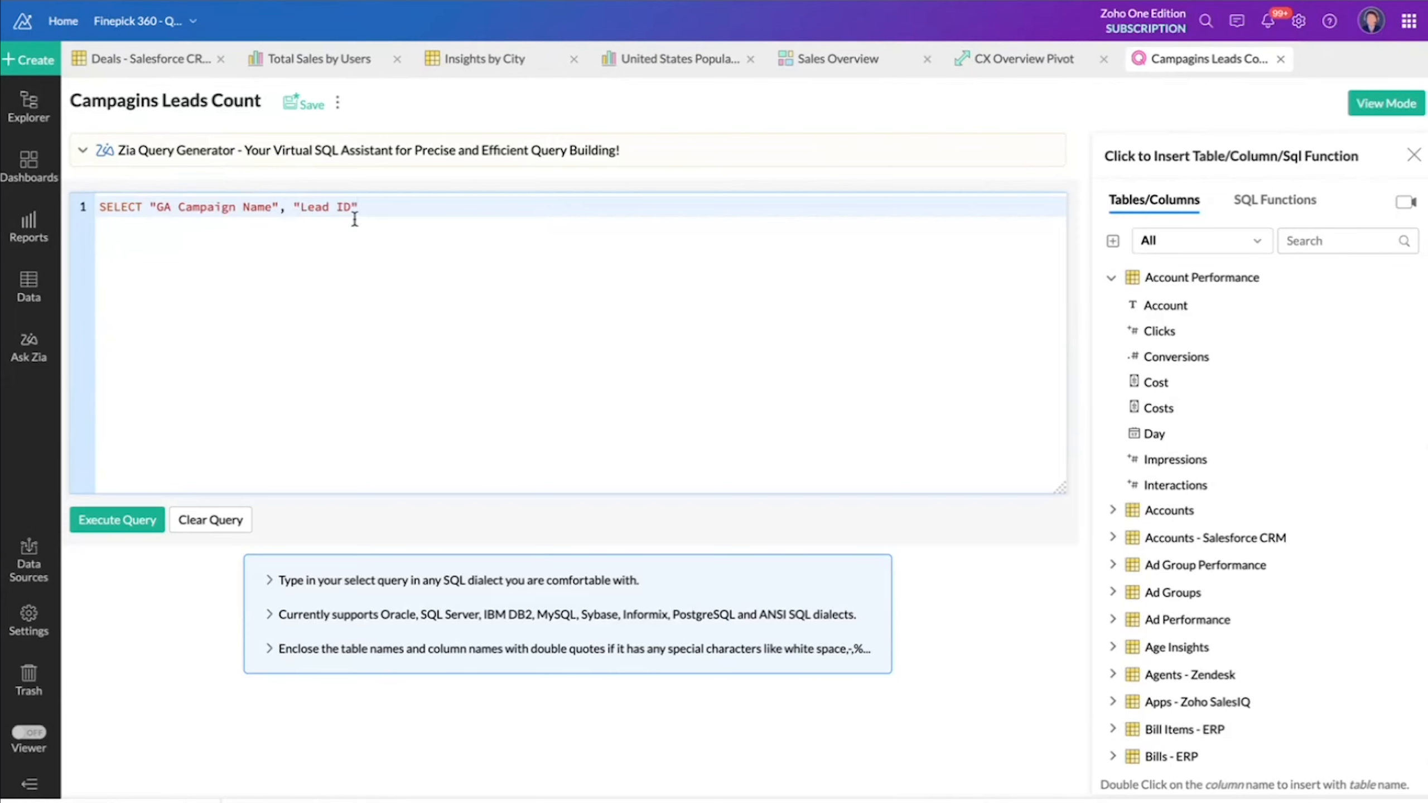
# - Wrap the "Lead ID" column in a Count function and give it the alias "Leads Count"
pyautogui.click(294, 209)
pyautogui.write('Count')
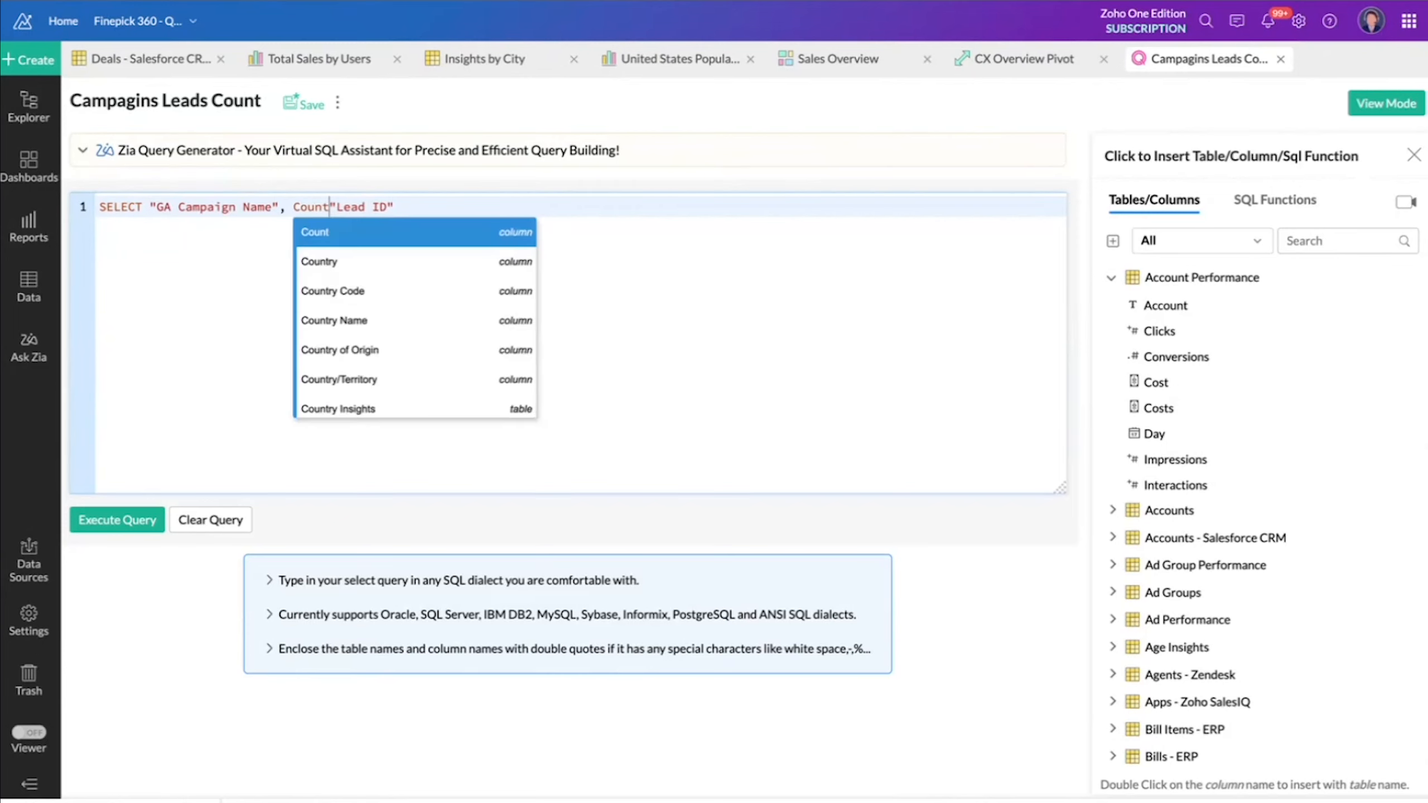
pyautogui.write('(')
pyautogui.press('Right')
pyautogui.press('Right')
pyautogui.press('Right')
pyautogui.press('Right')
pyautogui.press('Right')
pyautogui.press('Right')
pyautogui.press('Right')
pyautogui.press('Right')
pyautogui.write(')')
pyautogui.press('BackSpace')
pyautogui.write('")"')
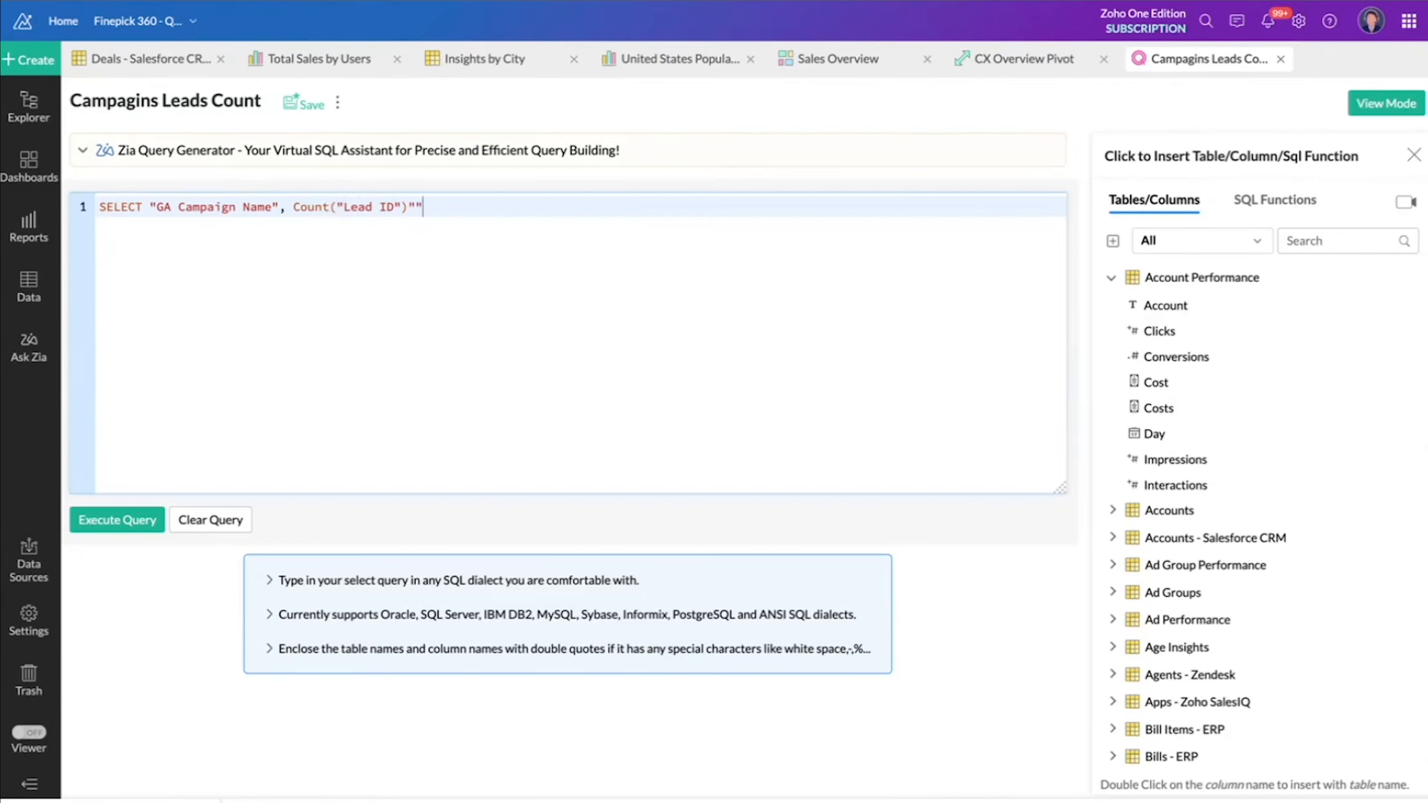
pyautogui.write('Leads Count')
pyautogui.press('Right')
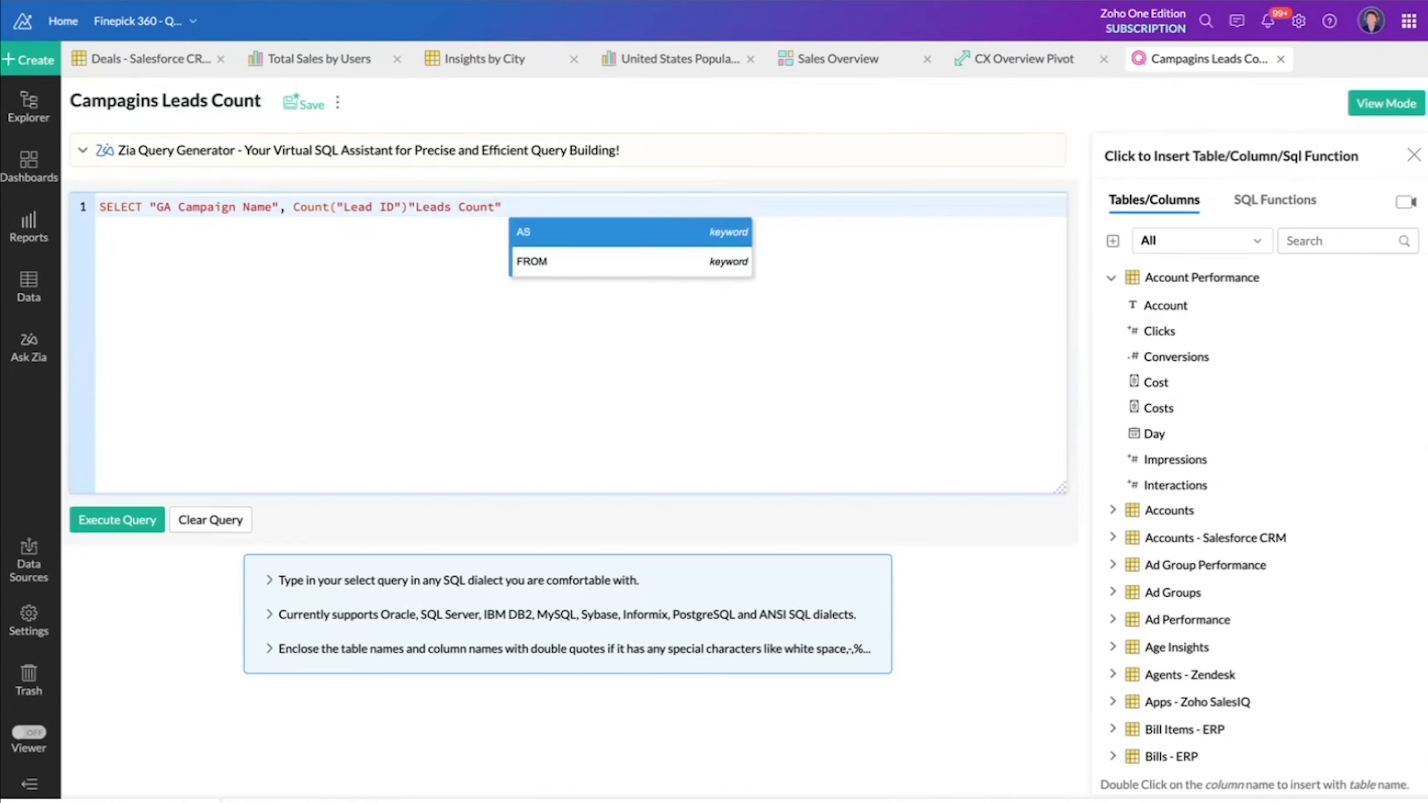
# - Add a FROM clause that reads from the "Leads - Salesforce CRM" table and start a second query line
pyautogui.click(545, 262)
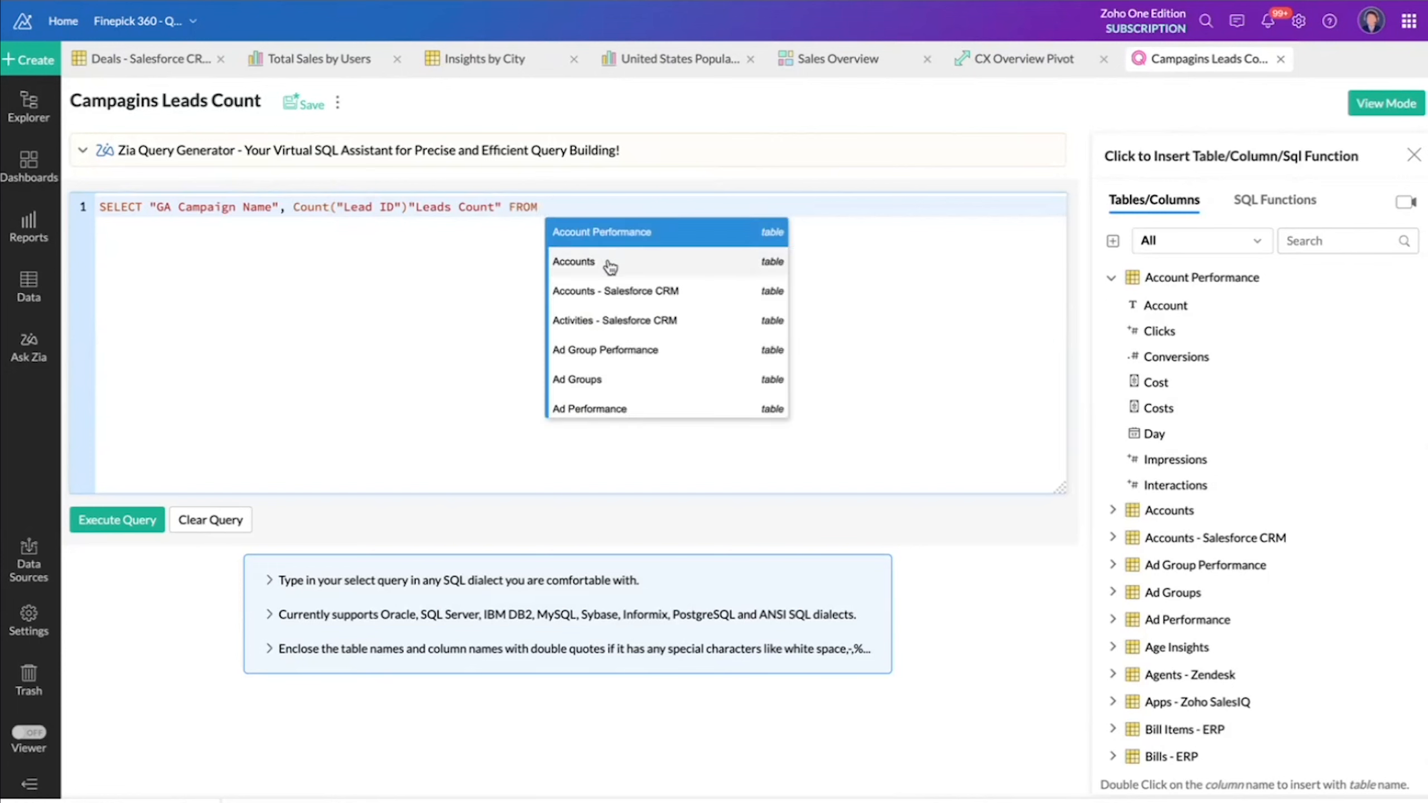
pyautogui.scroll(-8, 607, 265)
pyautogui.scroll(8, 605, 258)
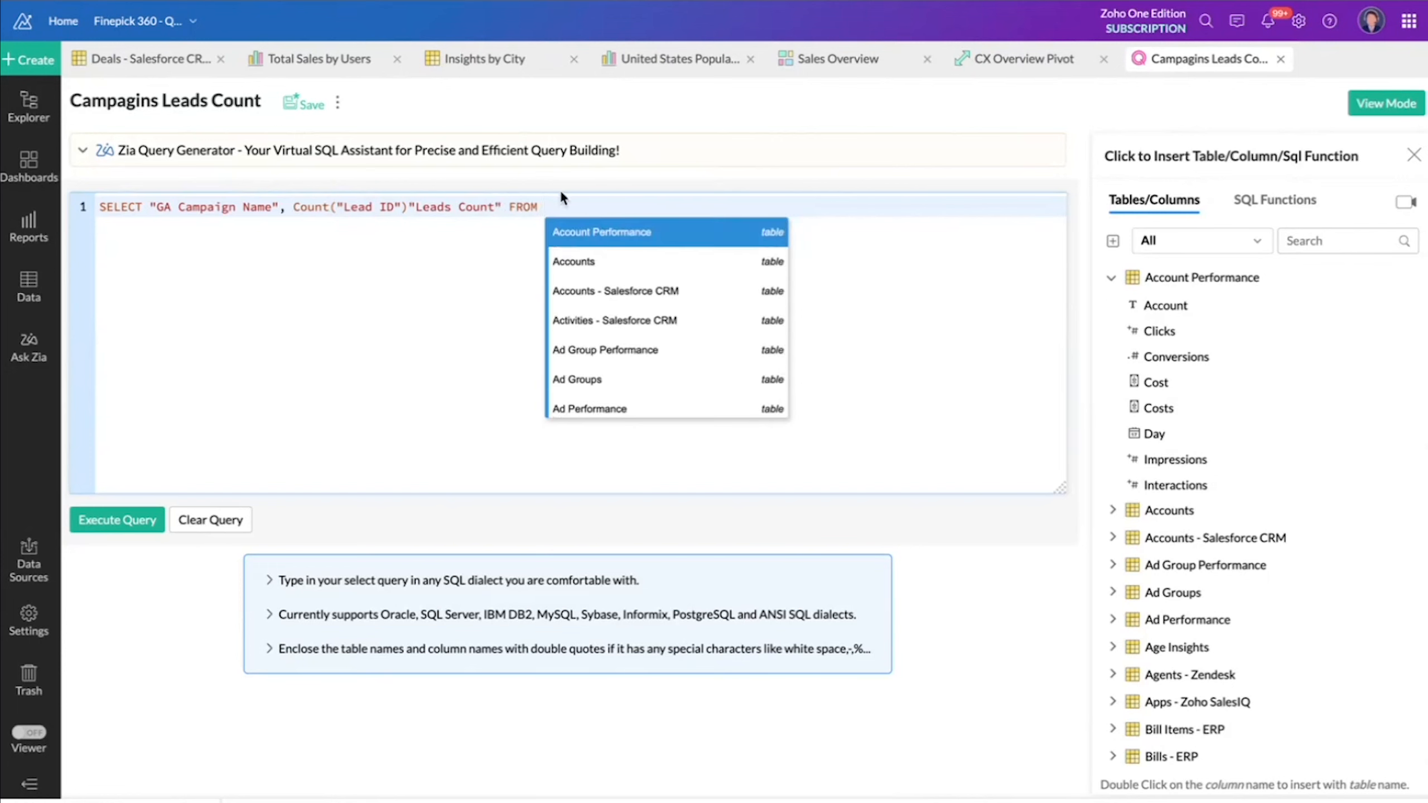
pyautogui.write('leads')
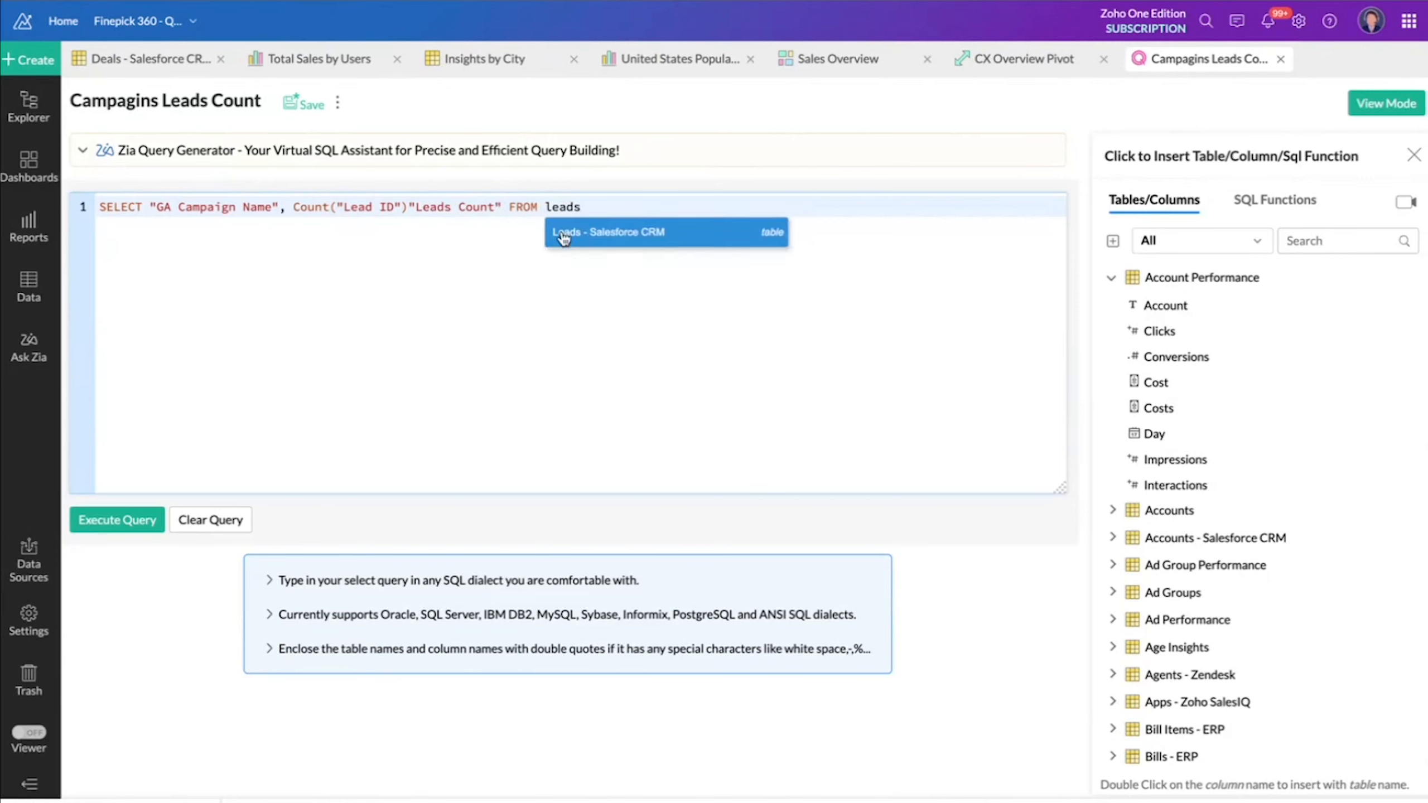
pyautogui.click(564, 238)
pyautogui.press('Return')
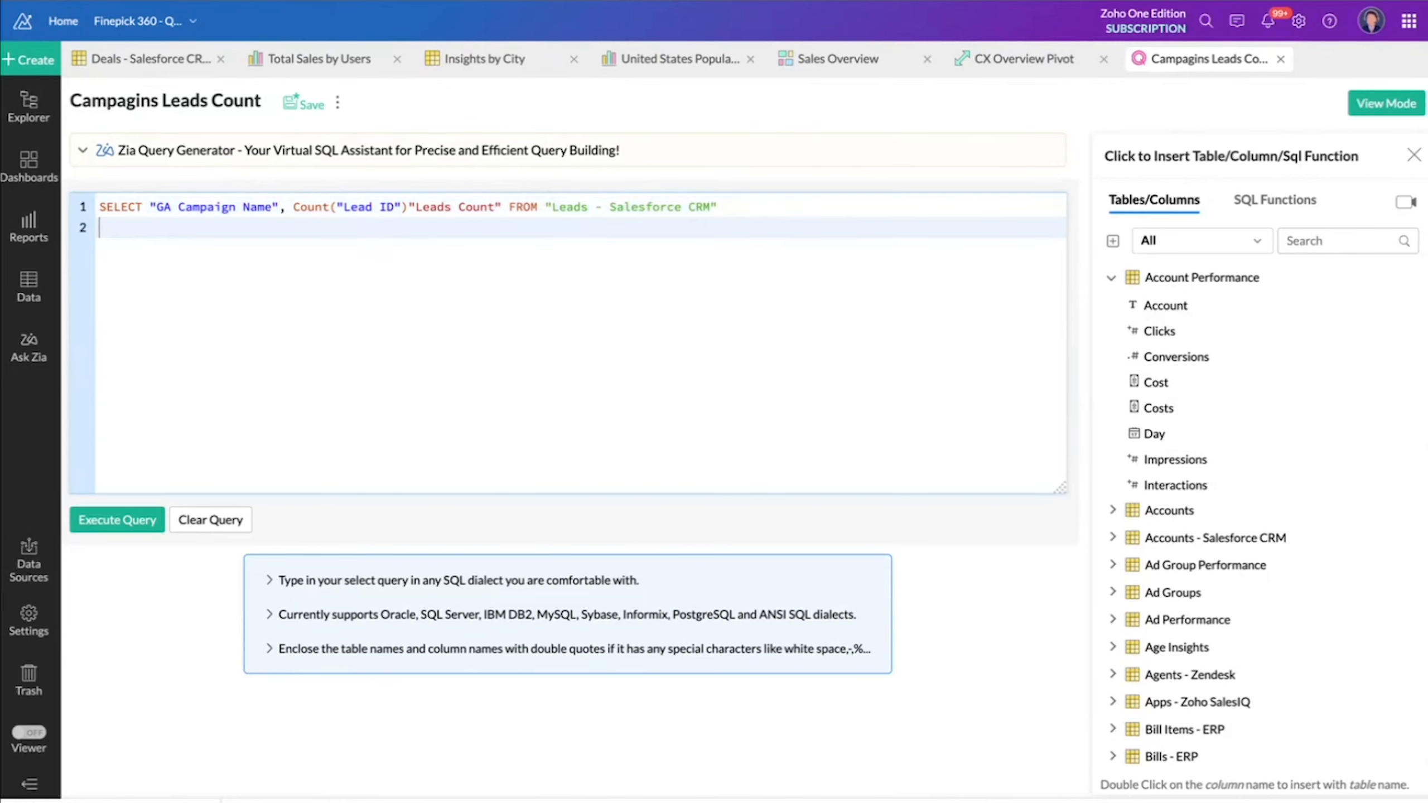
# - Add GROUP BY 1 on the second line and execute the query
pyautogui.write('G')
pyautogui.press('Return')
pyautogui.write('1')
pyautogui.click(109, 522)
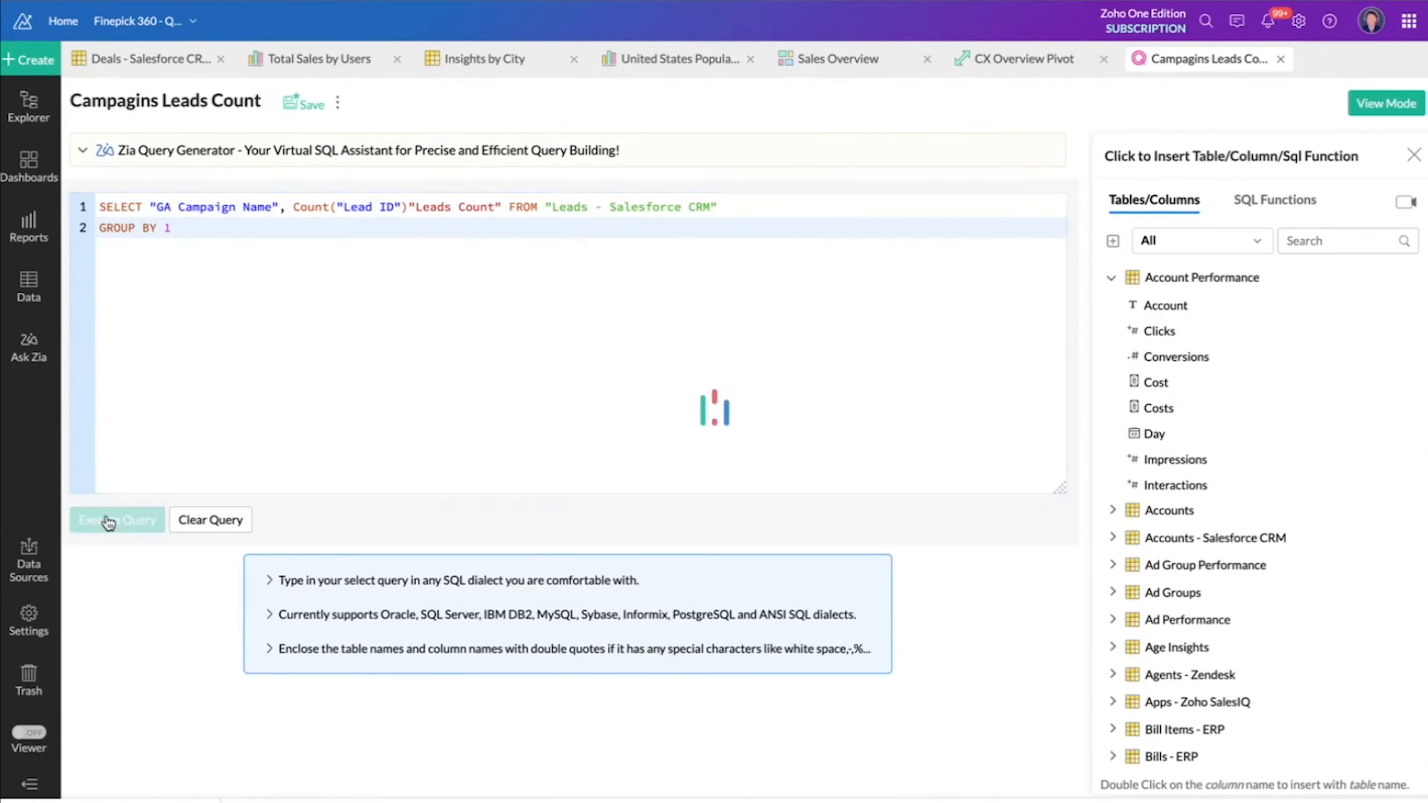
# - Review the preview of leads per campaign, and look at the query table's Save As options without saving
pyautogui.scroll(-2, 106, 523)
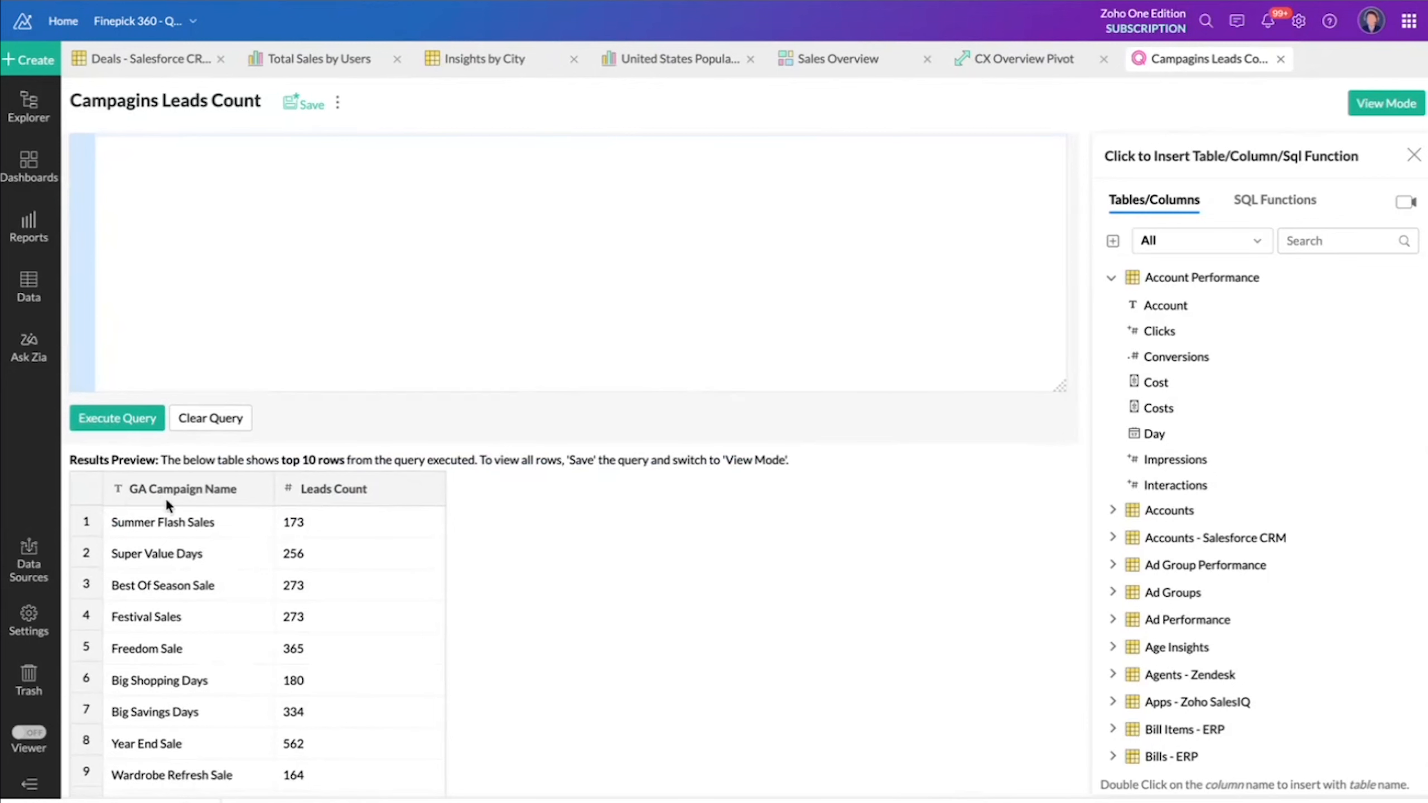
pyautogui.scroll(2, 316, 672)
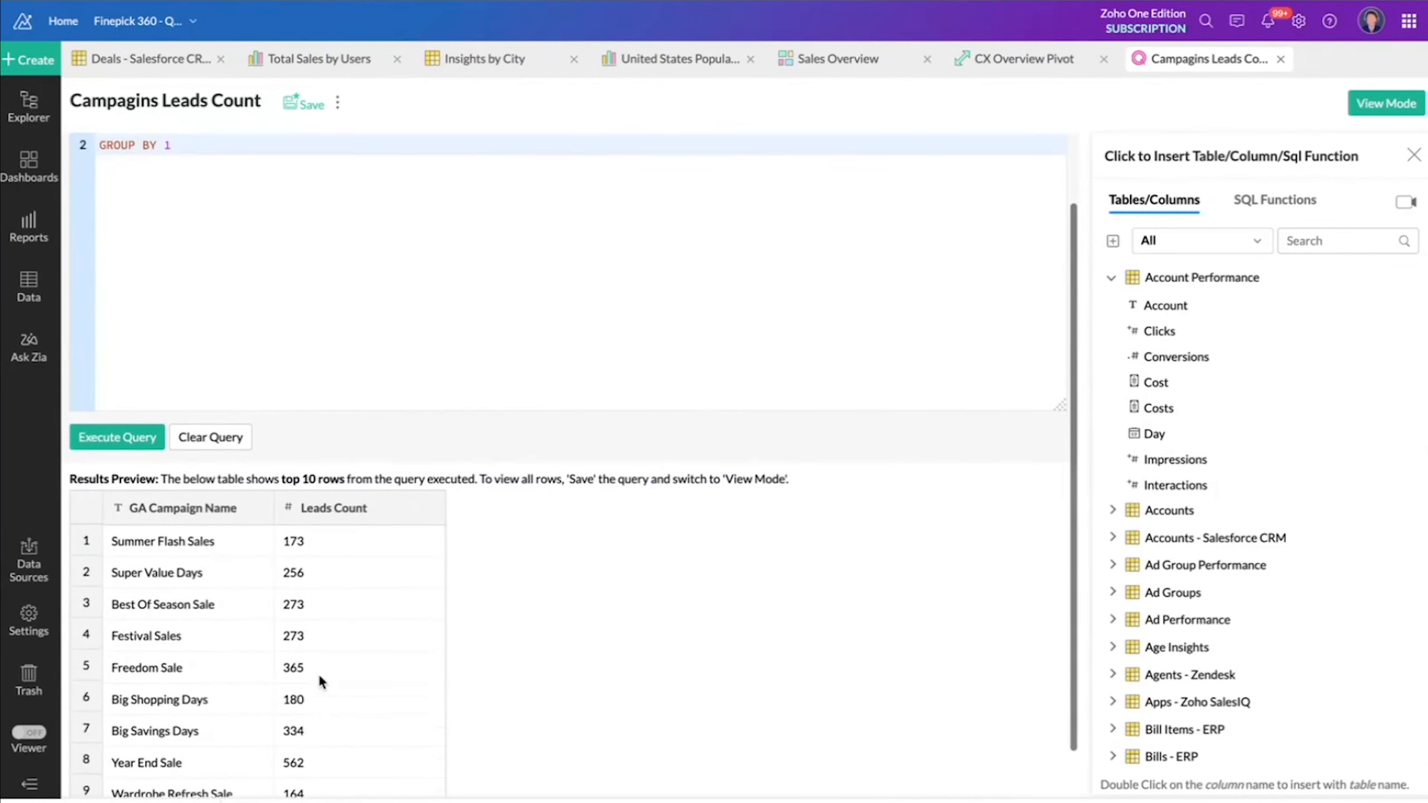
pyautogui.click(299, 103)
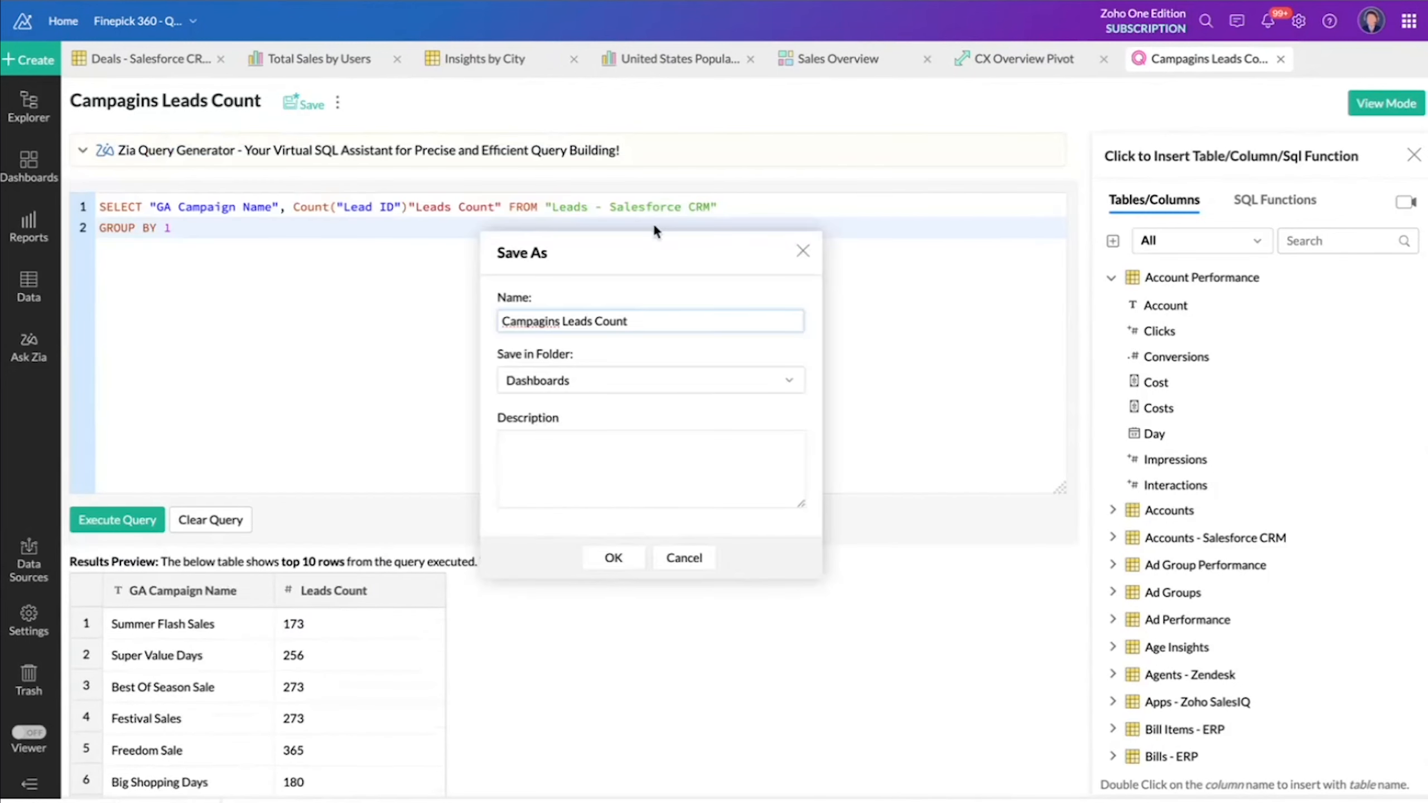
pyautogui.click(679, 558)
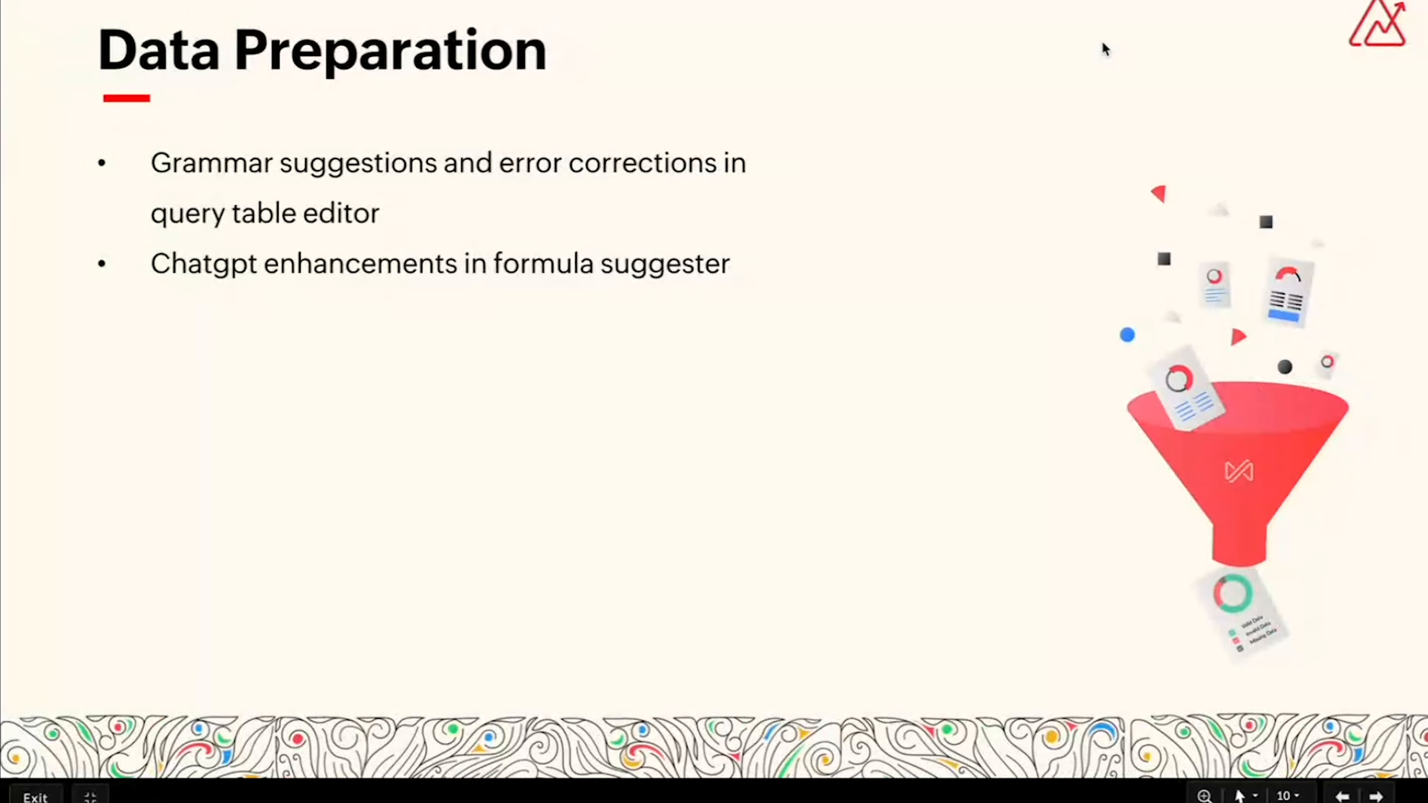
# - Start a new formula column on the Deals - Salesforce CRM table and expand the Ask Zia formula suggester
pyautogui.click(177, 60)
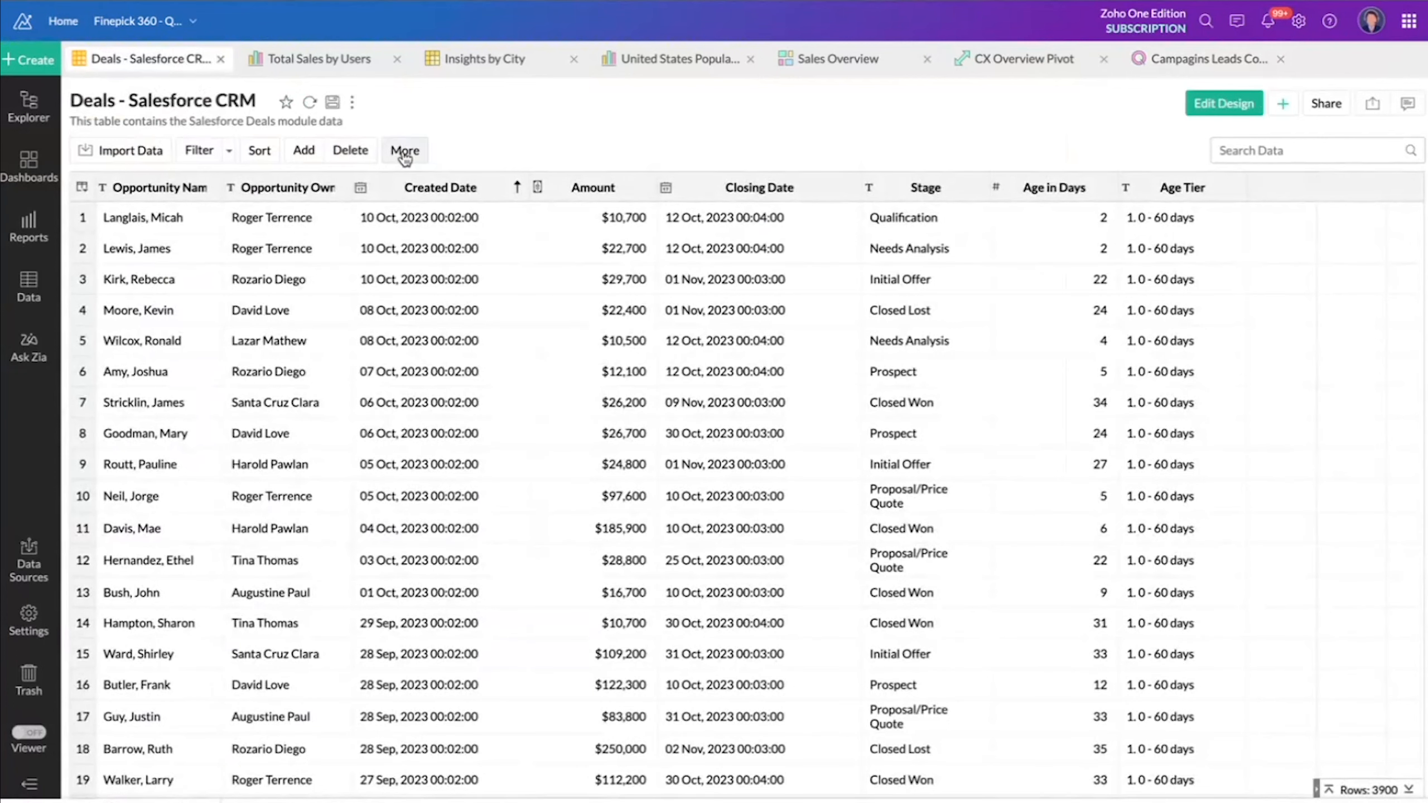
pyautogui.click(304, 150)
pyautogui.click(334, 201)
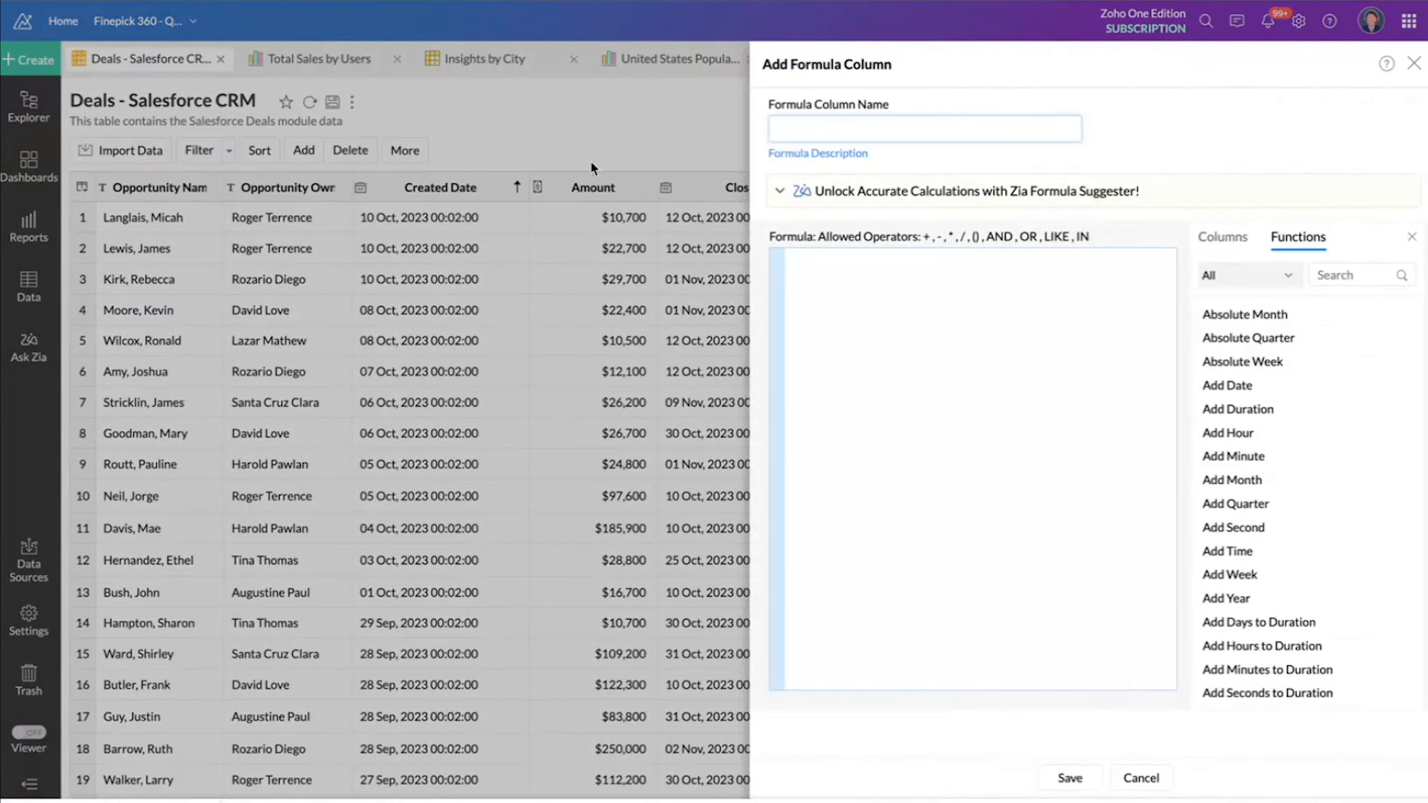
pyautogui.click(787, 188)
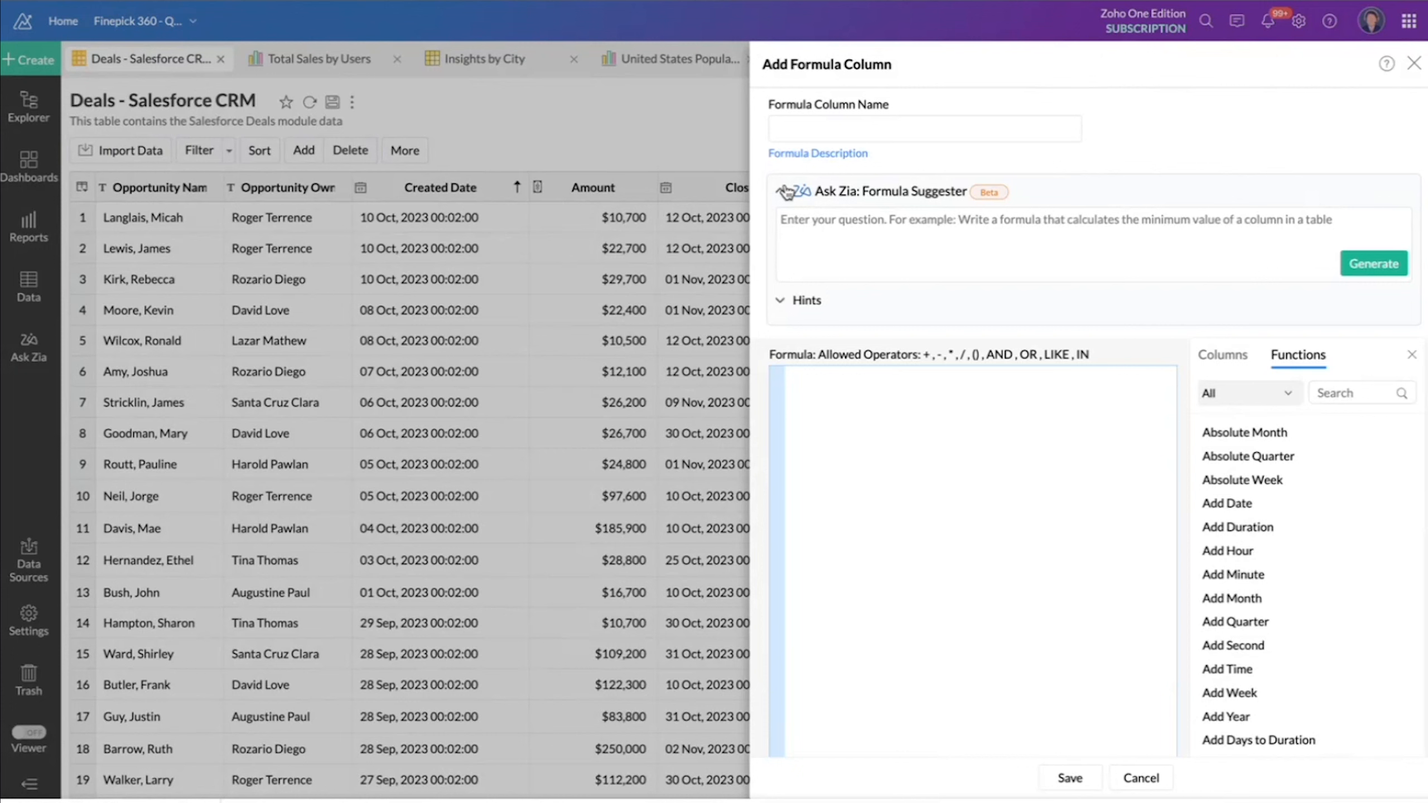
pyautogui.click(896, 243)
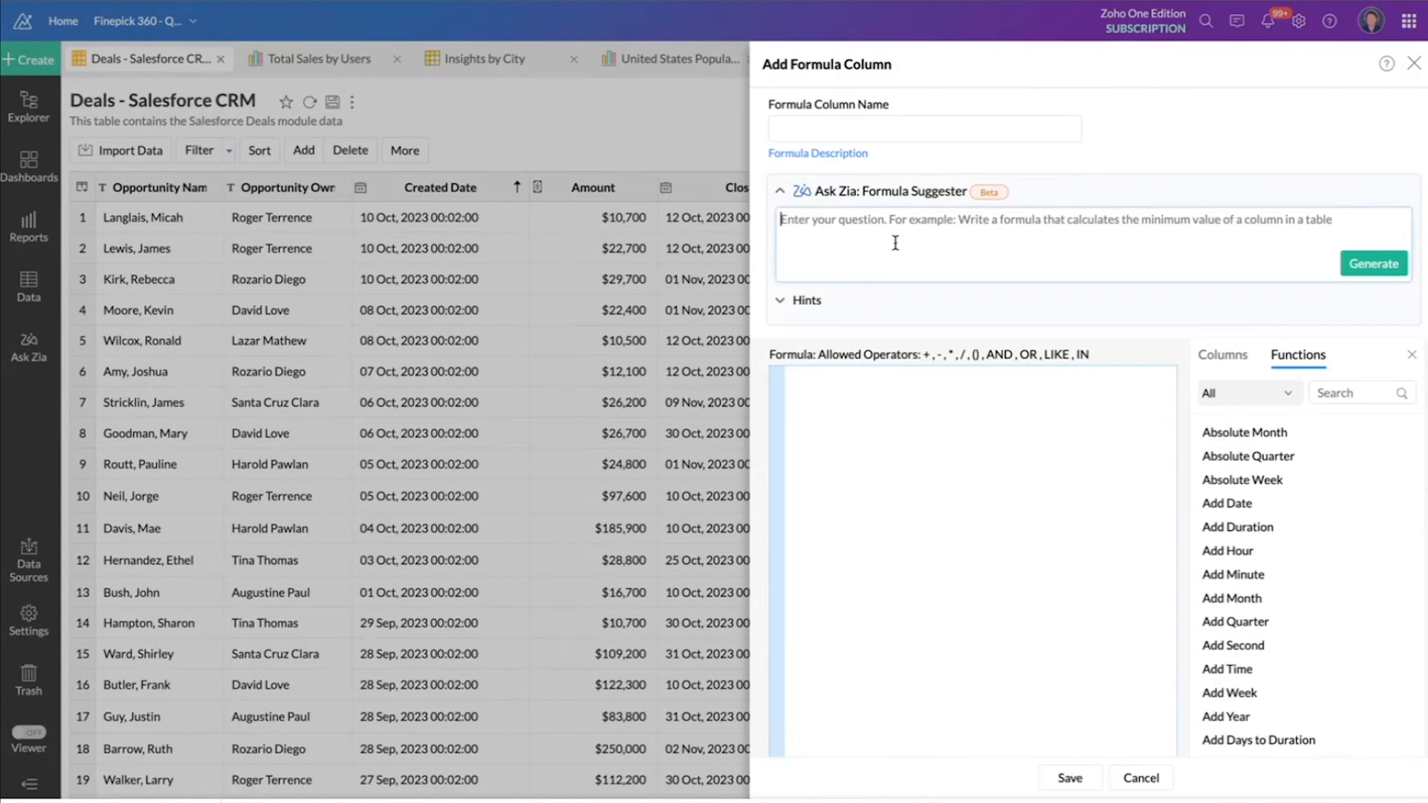
# - Ask Zia to generate a formula for "Find the time spent for every opportunity based on the created date and closed date"
pyautogui.write('Fin')
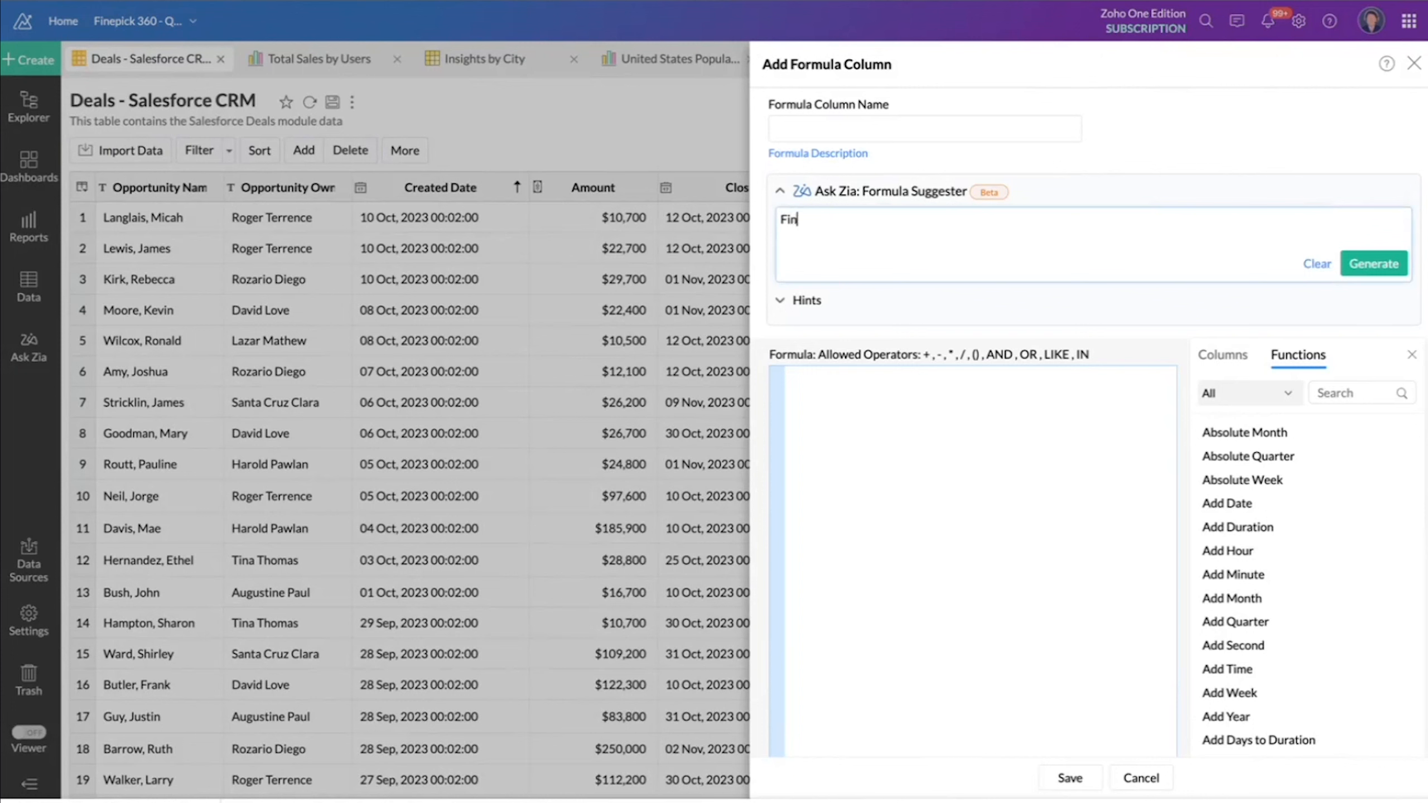
pyautogui.write('d the time spent for every opportu')
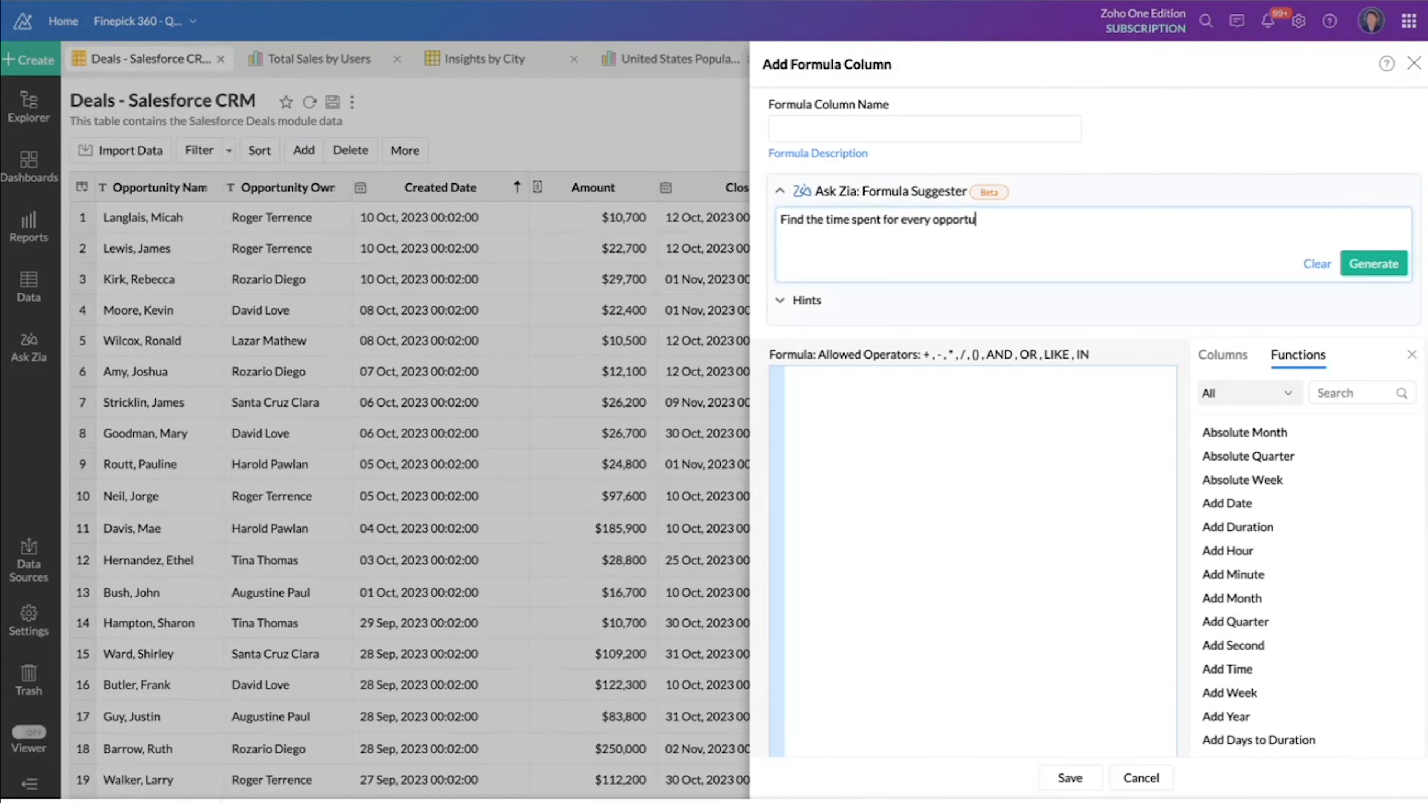
pyautogui.write('nity based on the created date and')
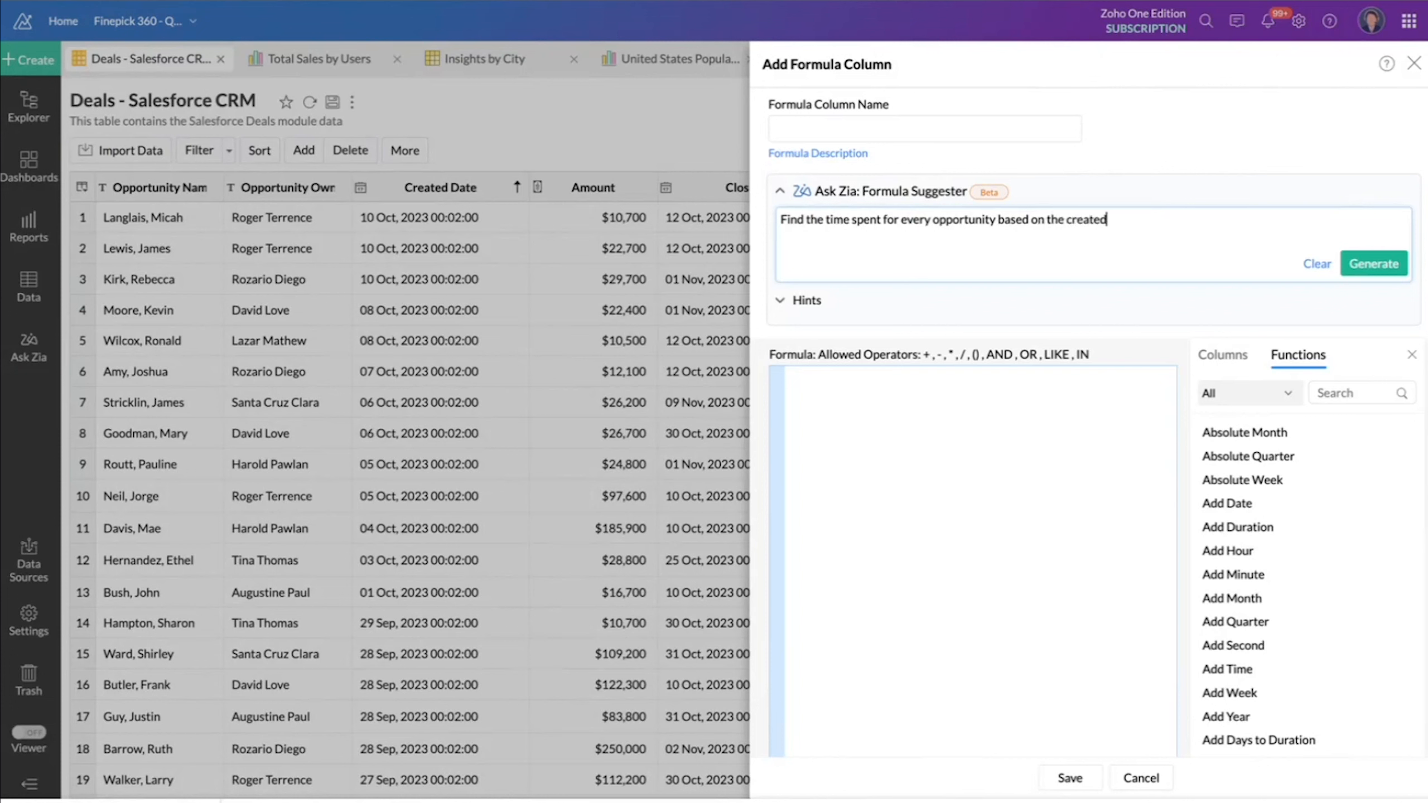
pyautogui.write(' closed date')
pyautogui.click(1370, 275)
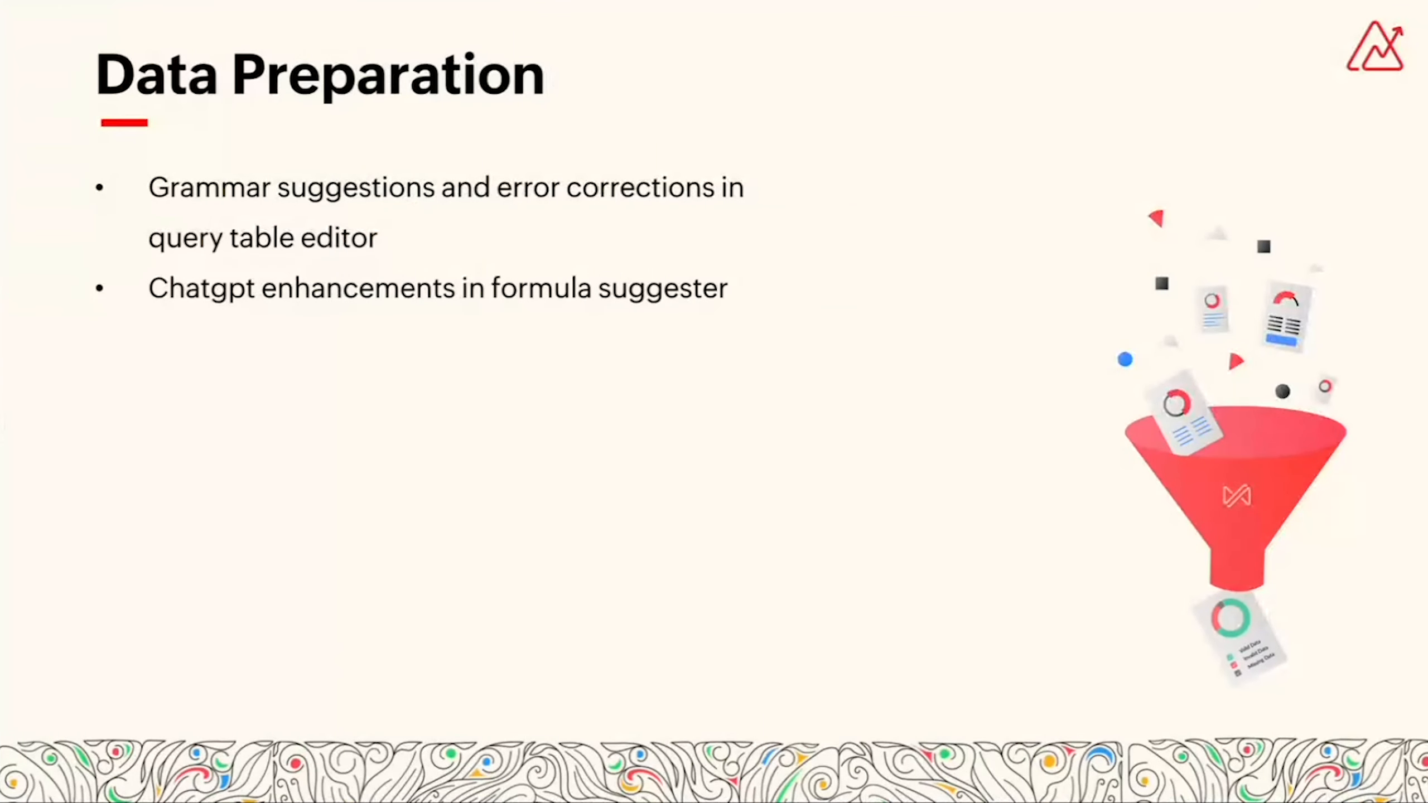
pyautogui.press('Right')
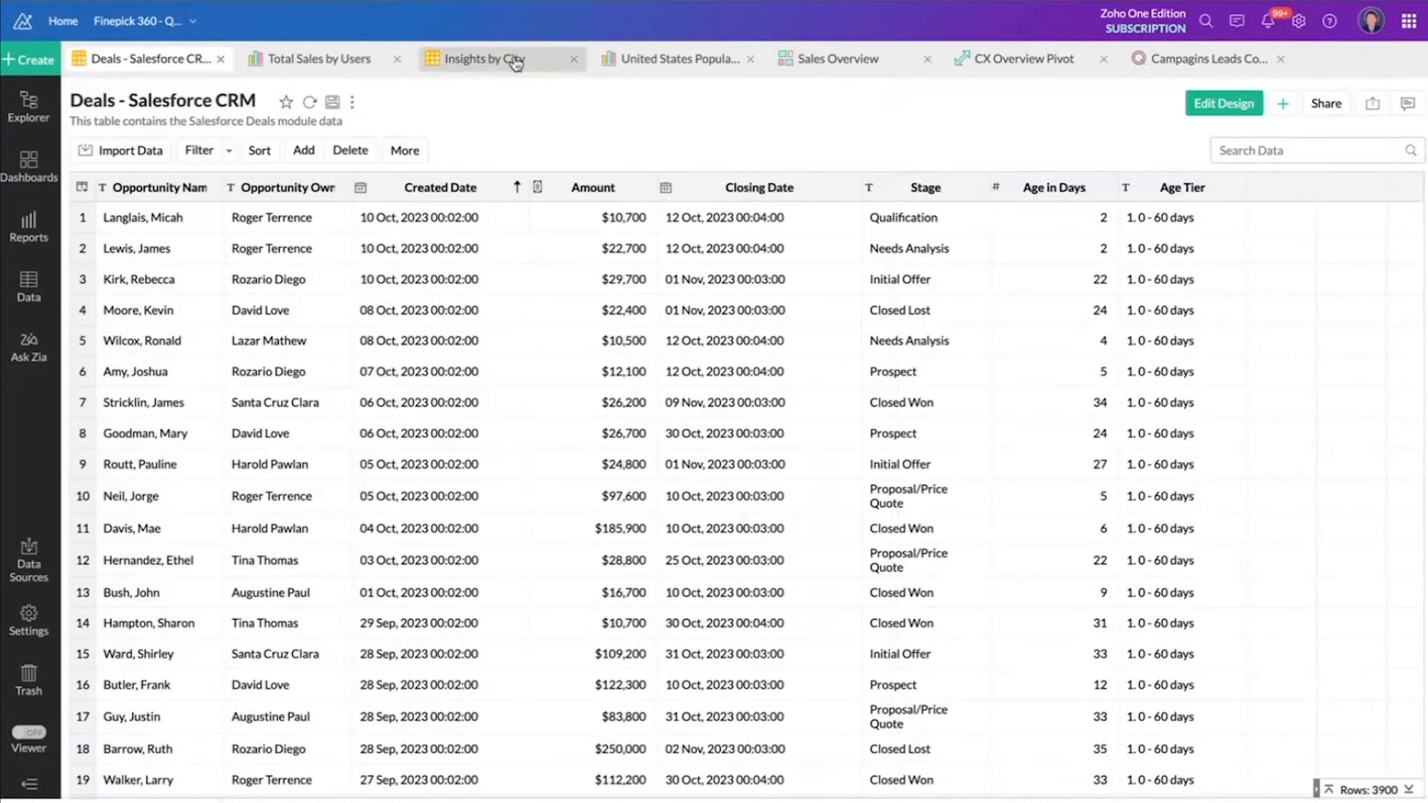
# - Switch to the Insights by City table, open its synonym management, and search the tables for "insights by city"
pyautogui.click(516, 63)
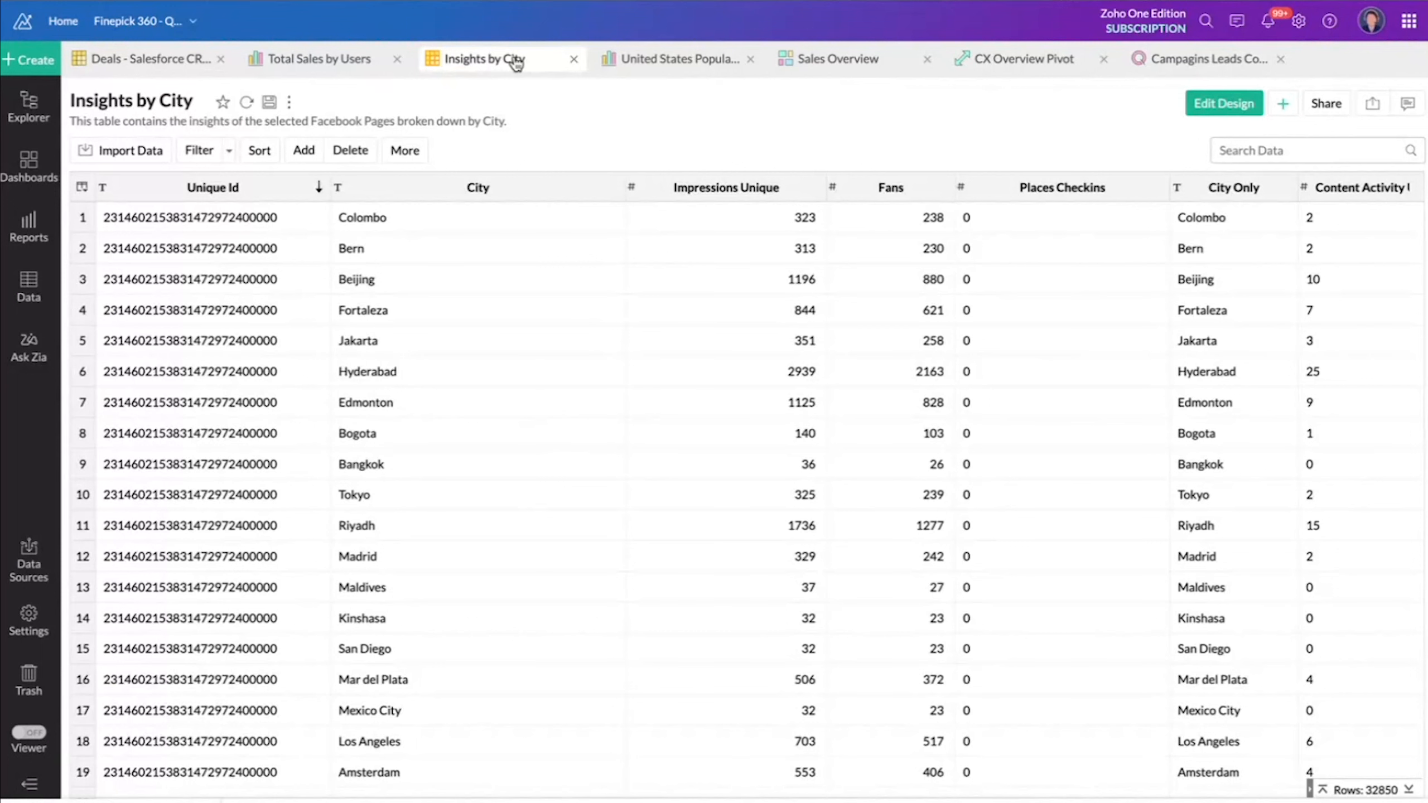
pyautogui.click(415, 151)
pyautogui.click(473, 534)
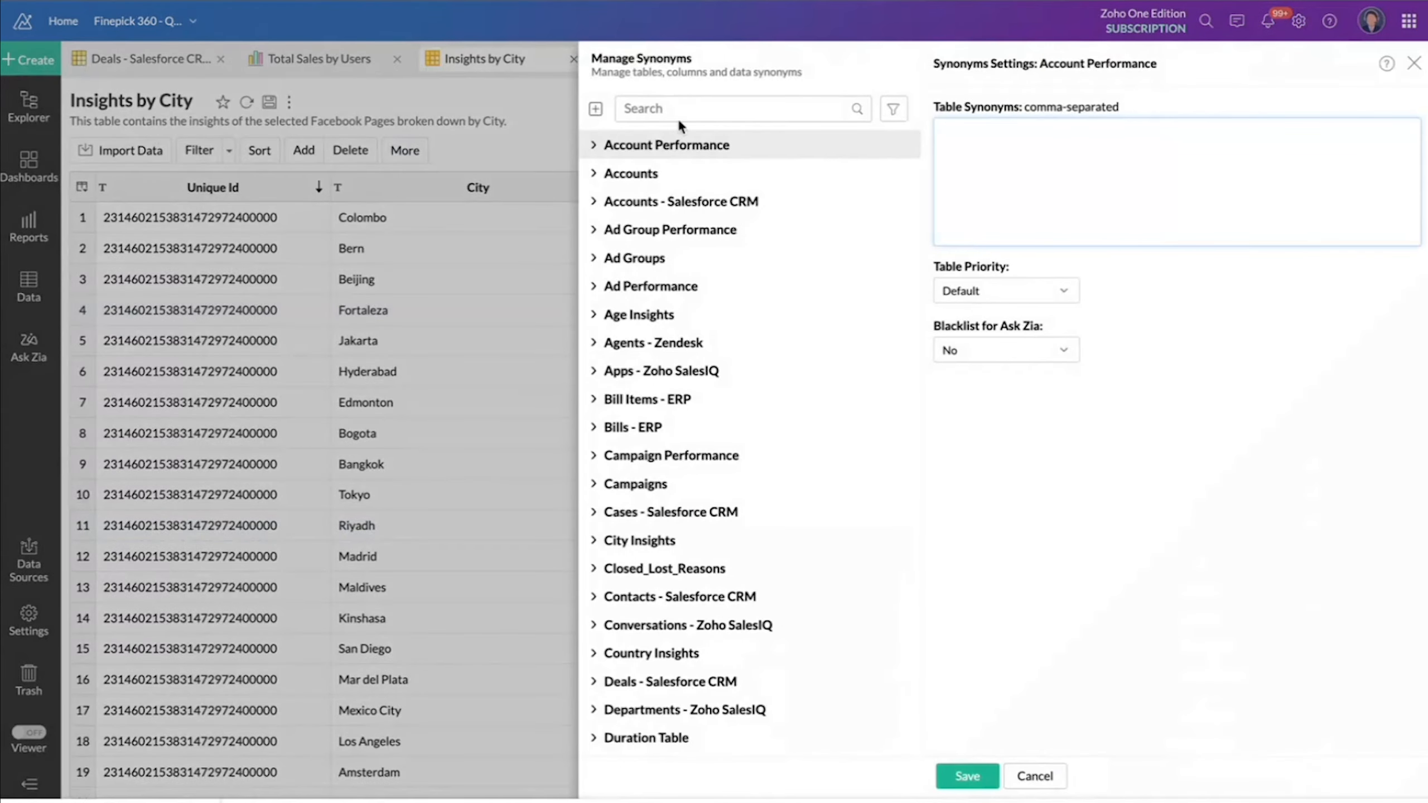
pyautogui.click(687, 102)
pyautogui.write('insights by city')
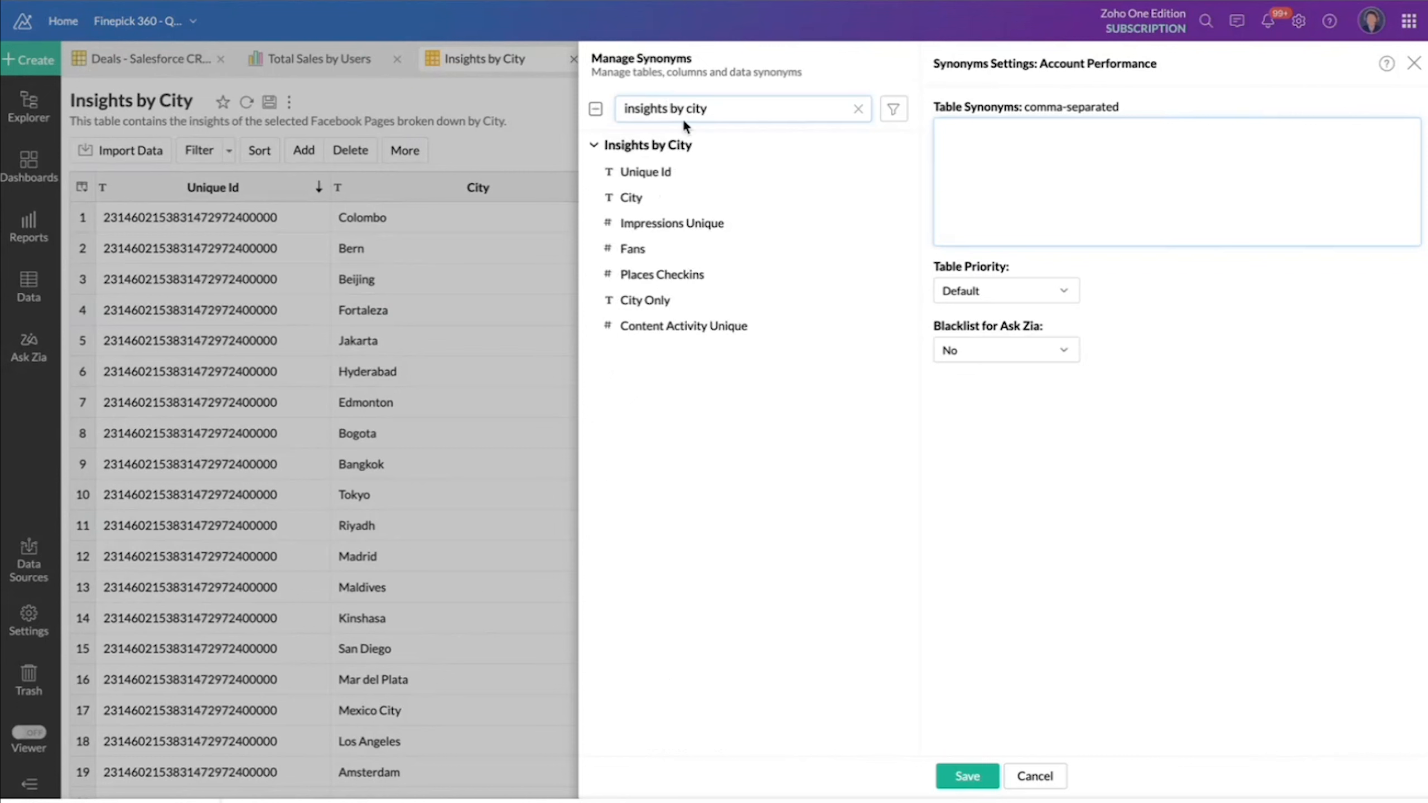
# - Examine the column synonyms and the data synonyms of the City column in Insights by City
pyautogui.click(639, 194)
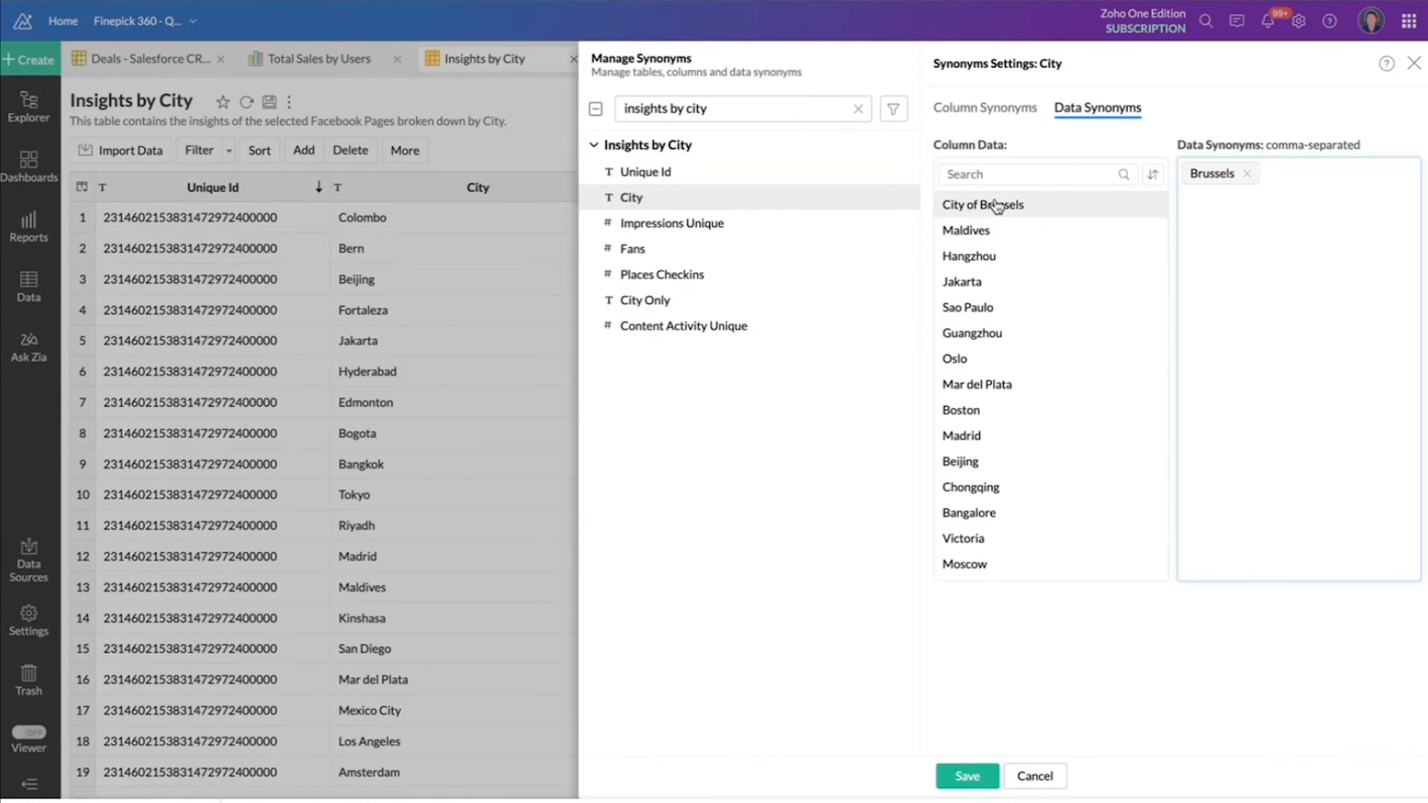
pyautogui.click(990, 121)
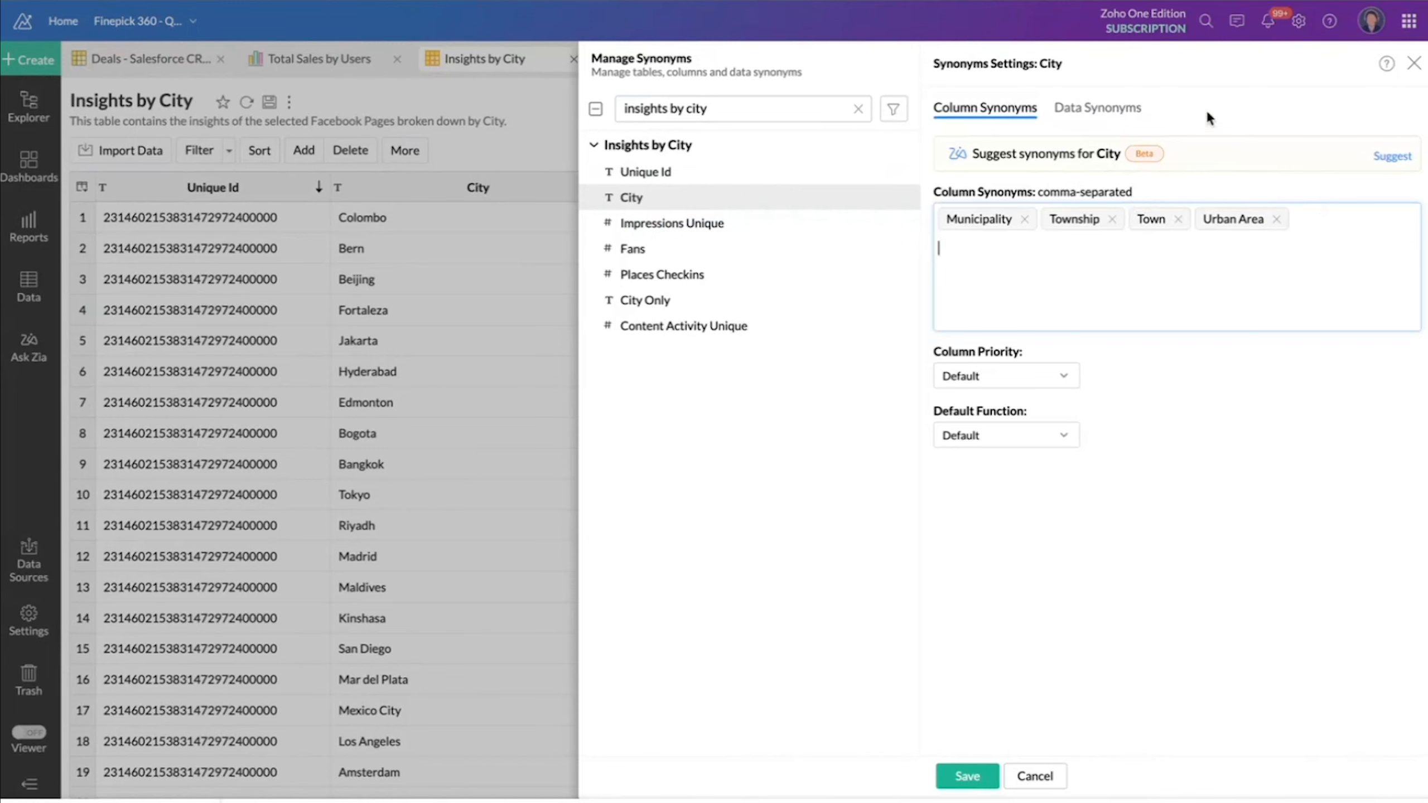
pyautogui.click(1105, 115)
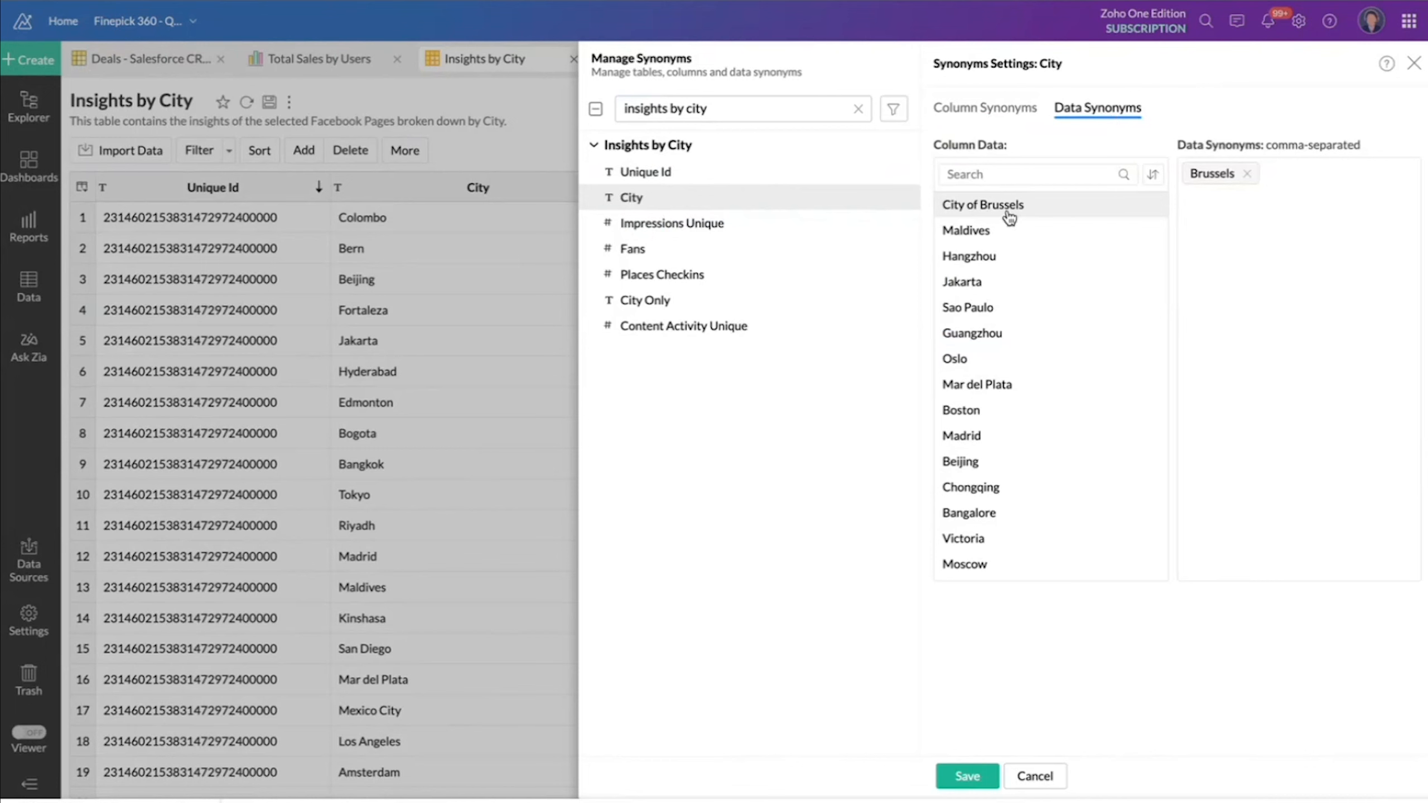
# - Look up San Francisco in the City column's data with "san fran" and save the synonym settings
pyautogui.click(1084, 165)
pyautogui.write('san fran')
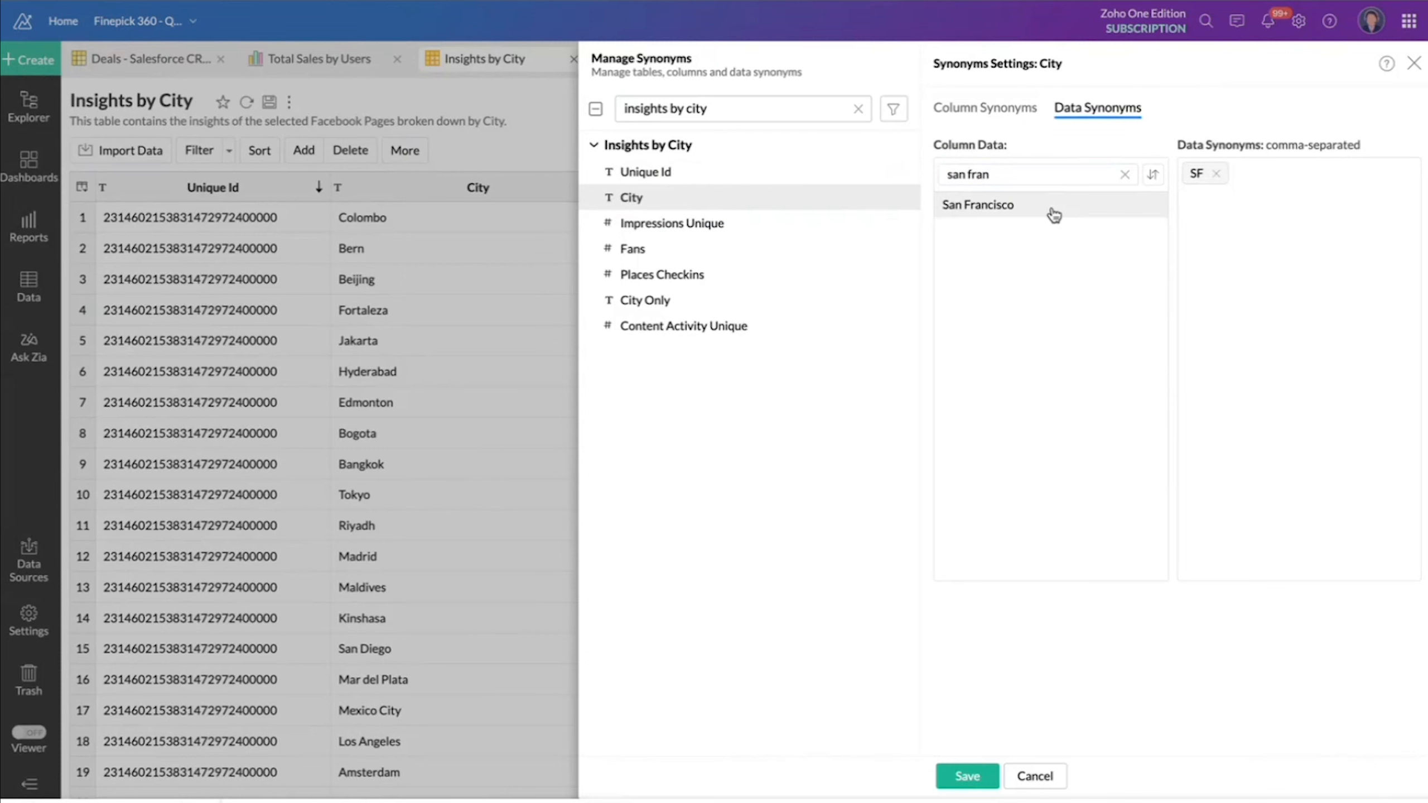
pyautogui.click(976, 772)
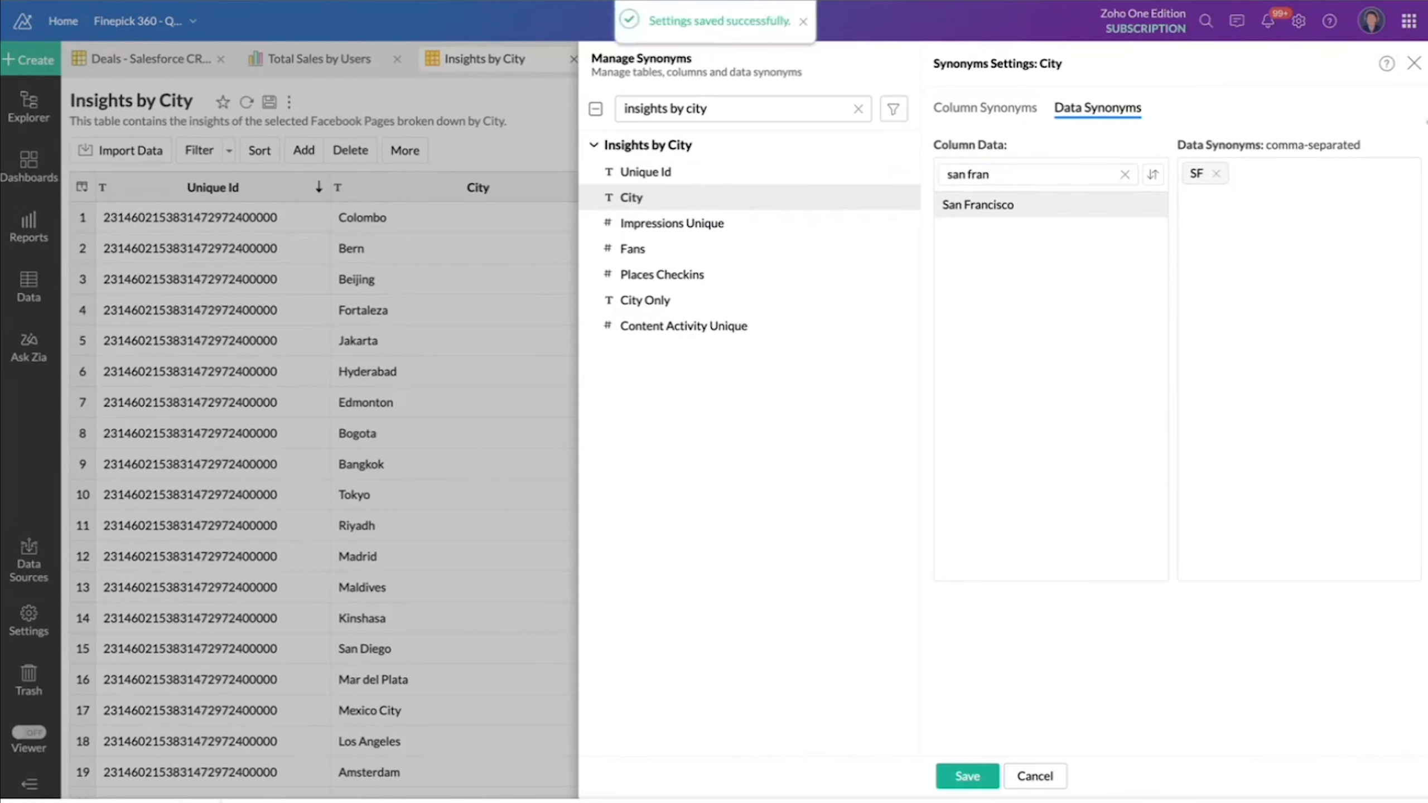
# - Close the synonym settings, open Ask Zia, and compose "Get the total Impressions Unique" using the suggested column from Insights by City
pyautogui.click(1414, 63)
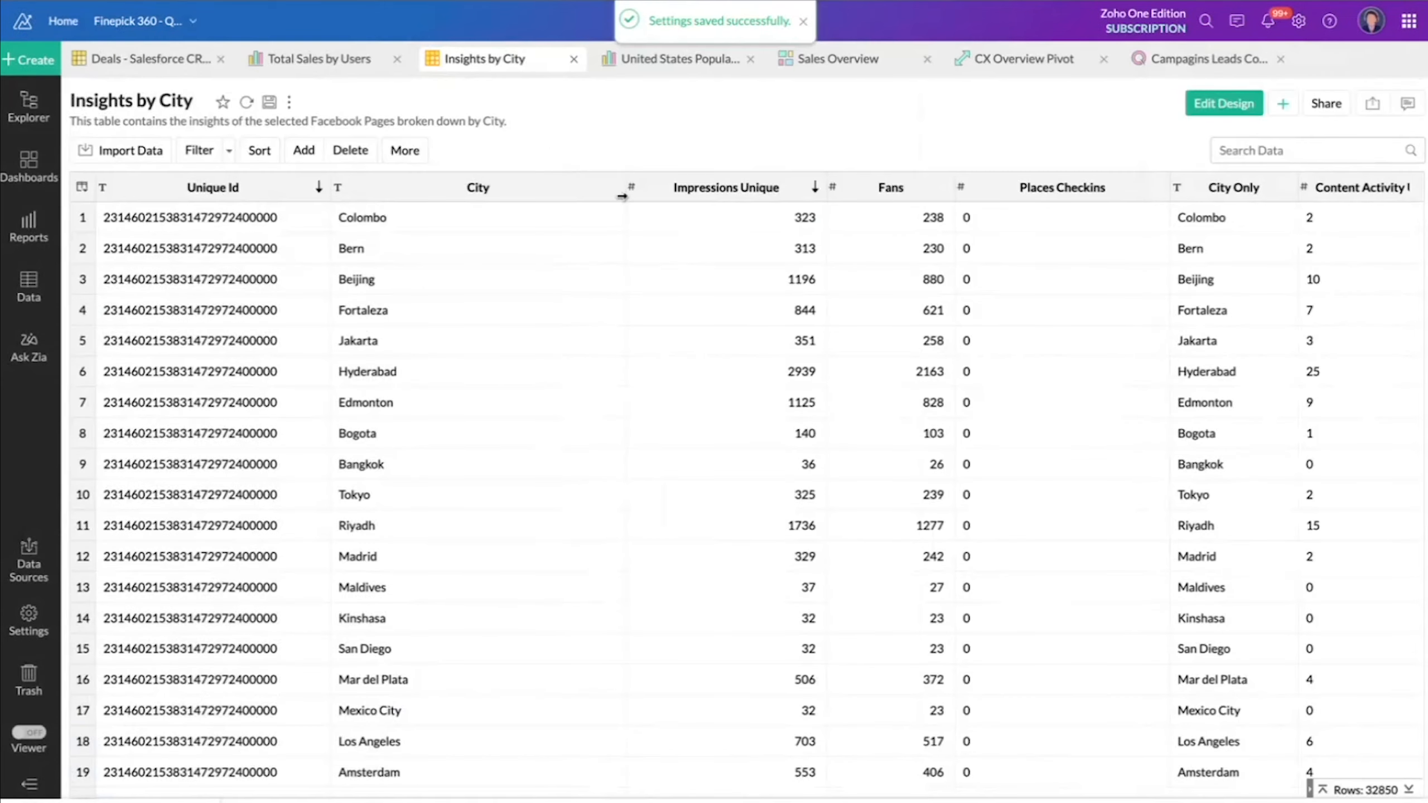
pyautogui.click(28, 348)
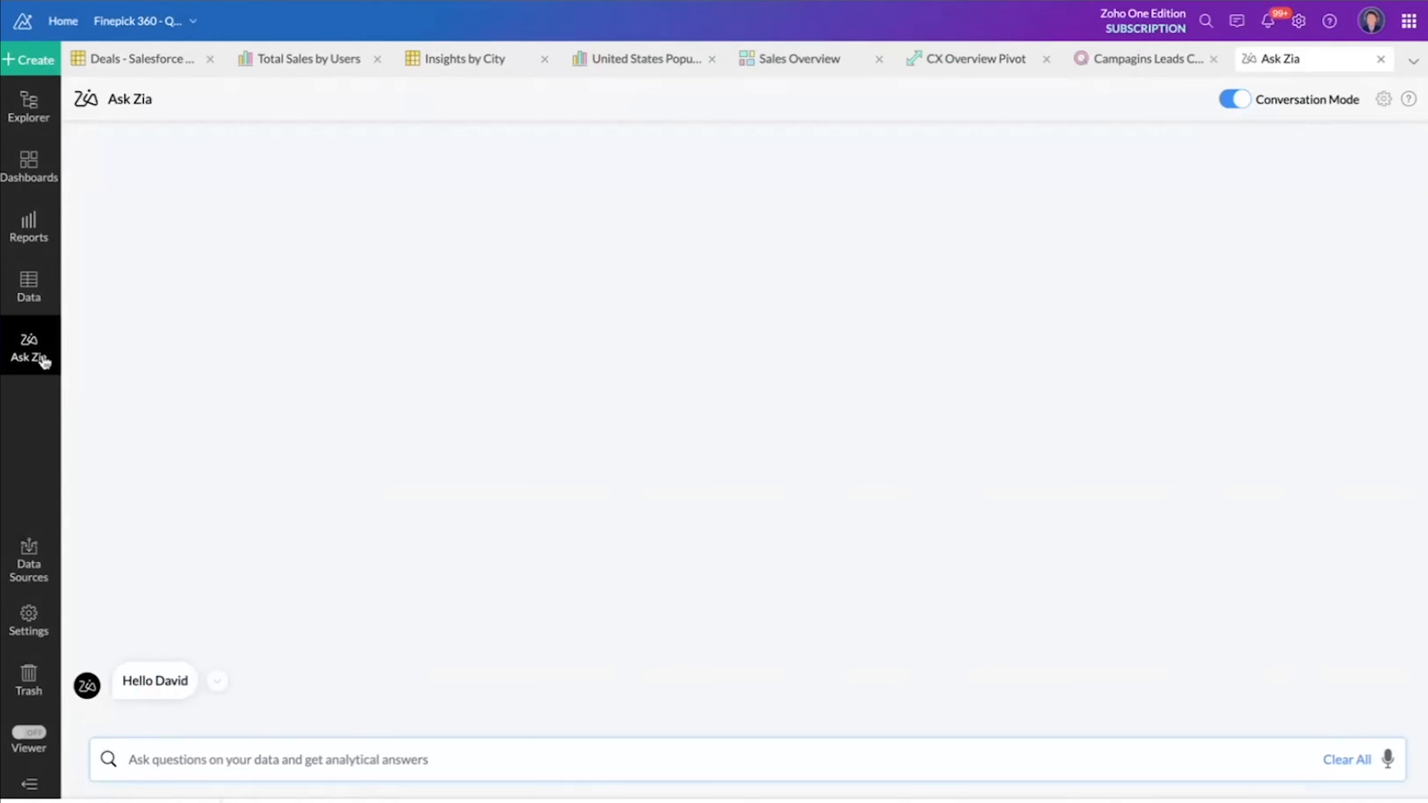
pyautogui.write('Get the imp')
pyautogui.press('BackSpace')
pyautogui.press('BackSpace')
pyautogui.press('BackSpace')
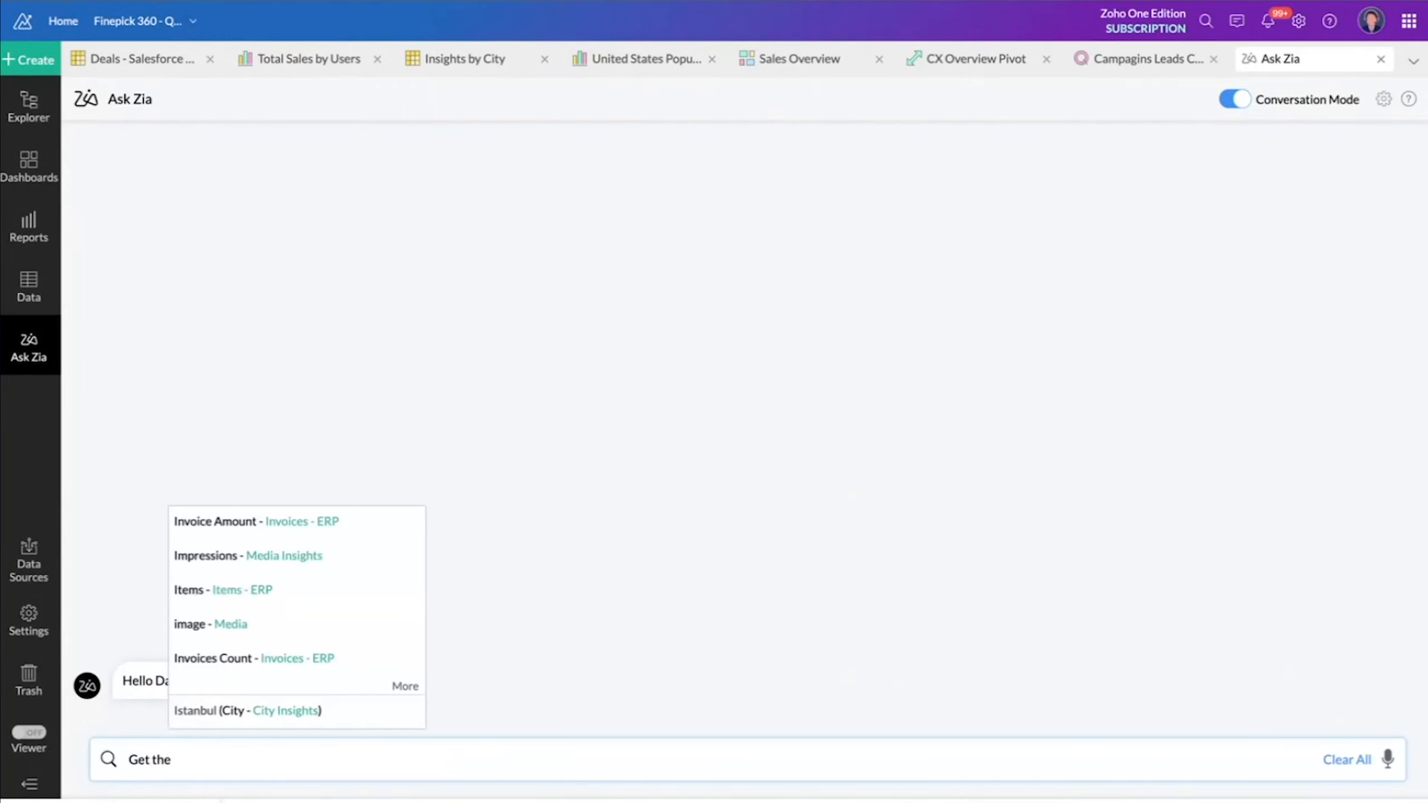
pyautogui.write('total impr')
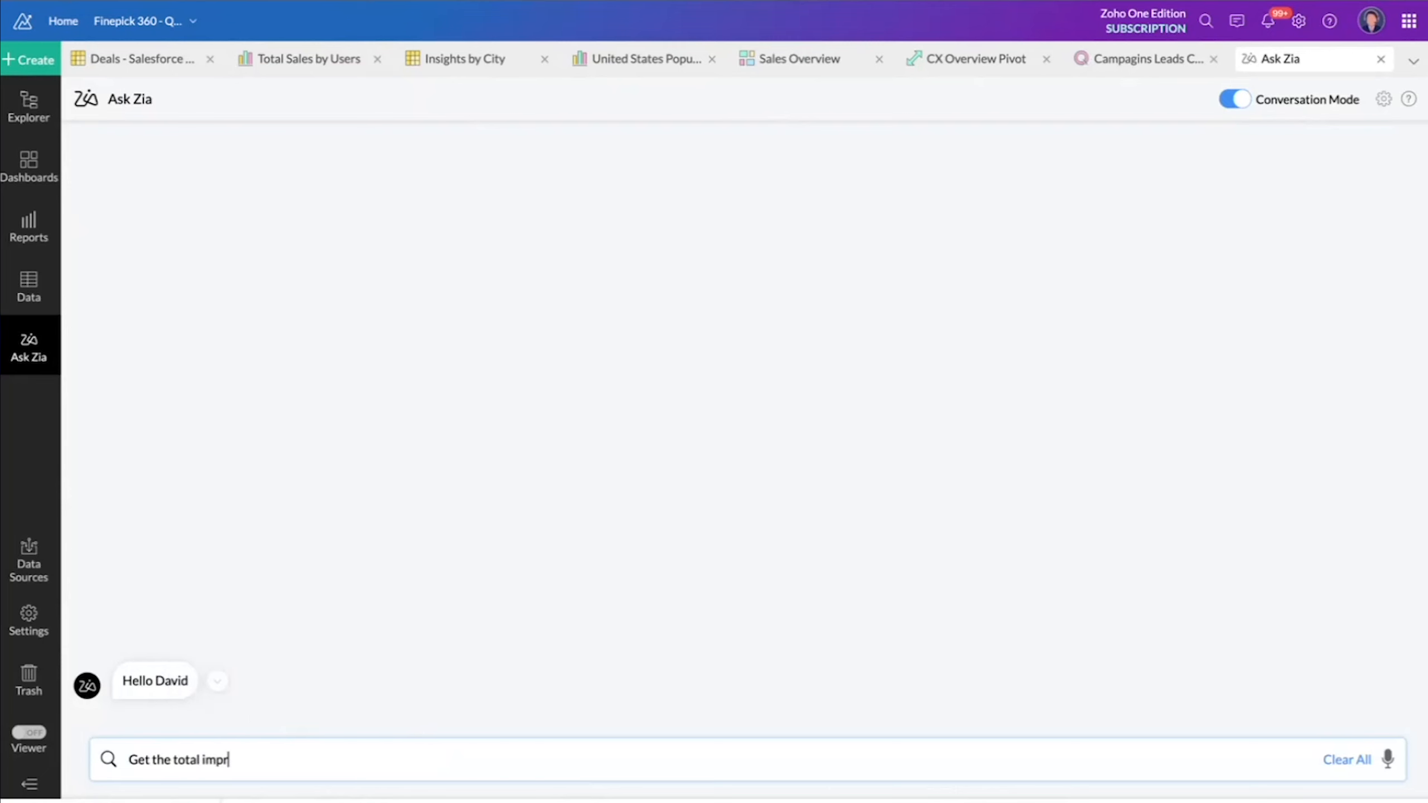
pyautogui.write('ession uni')
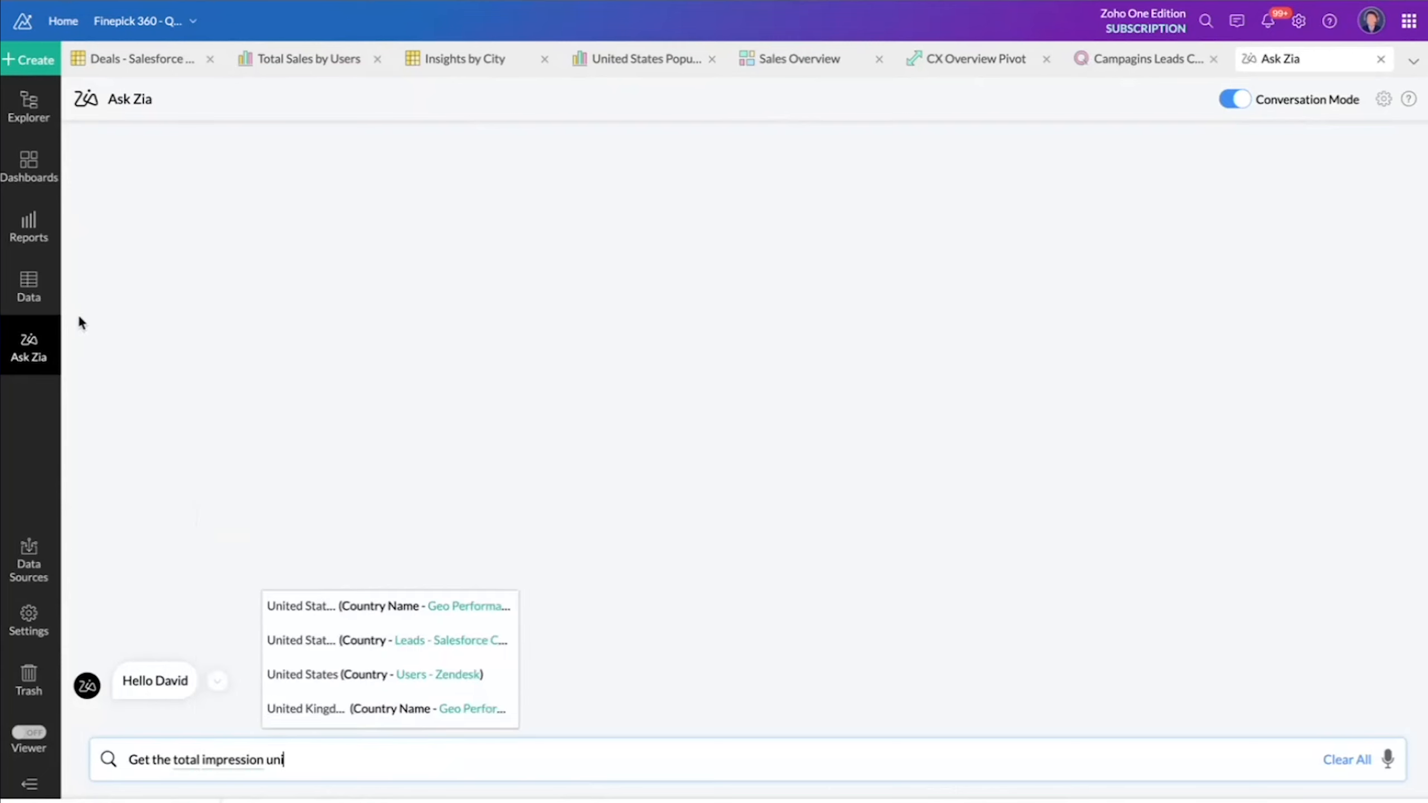
pyautogui.press('BackSpace')
pyautogui.press('BackSpace')
pyautogui.press('BackSpace')
pyautogui.press('BackSpace')
pyautogui.write('s')
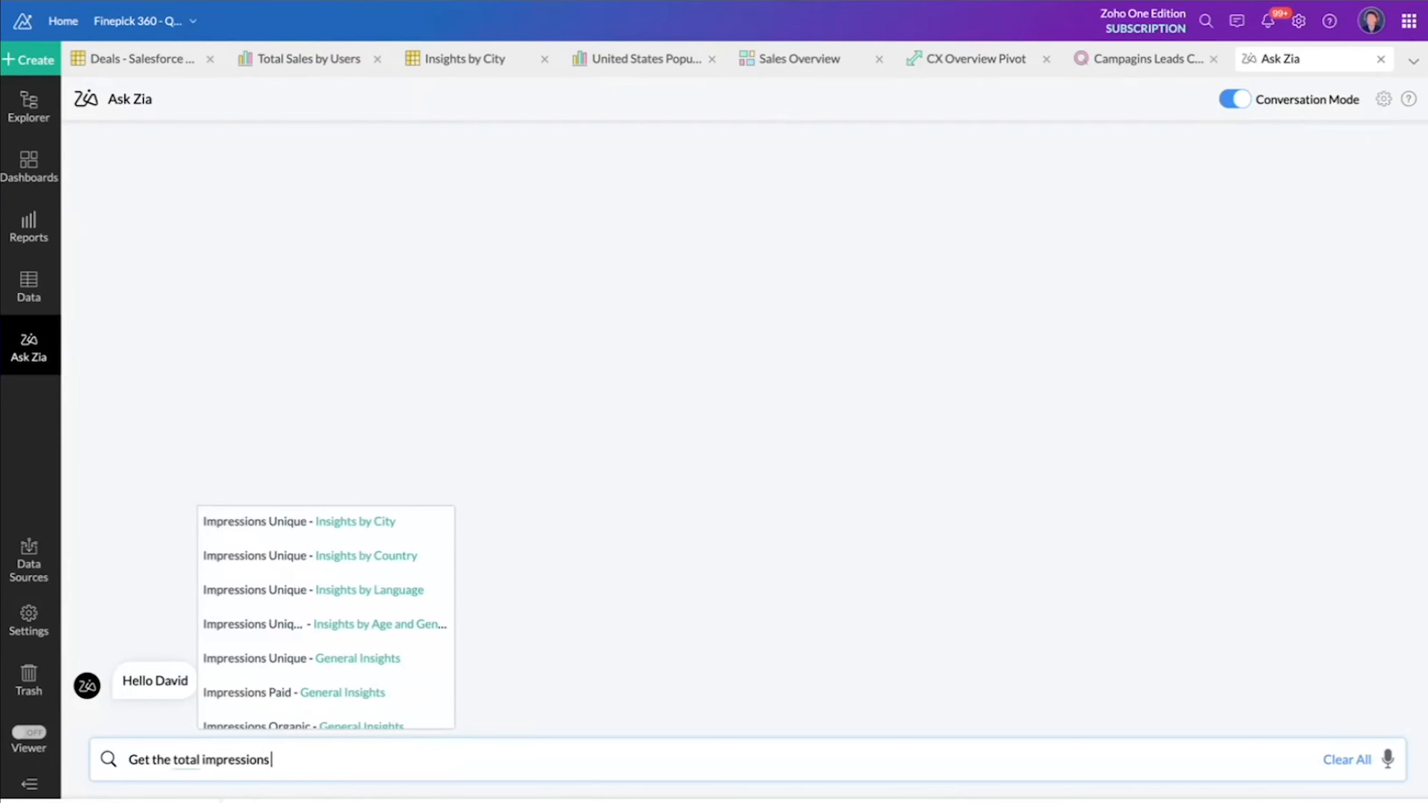
pyautogui.click(248, 515)
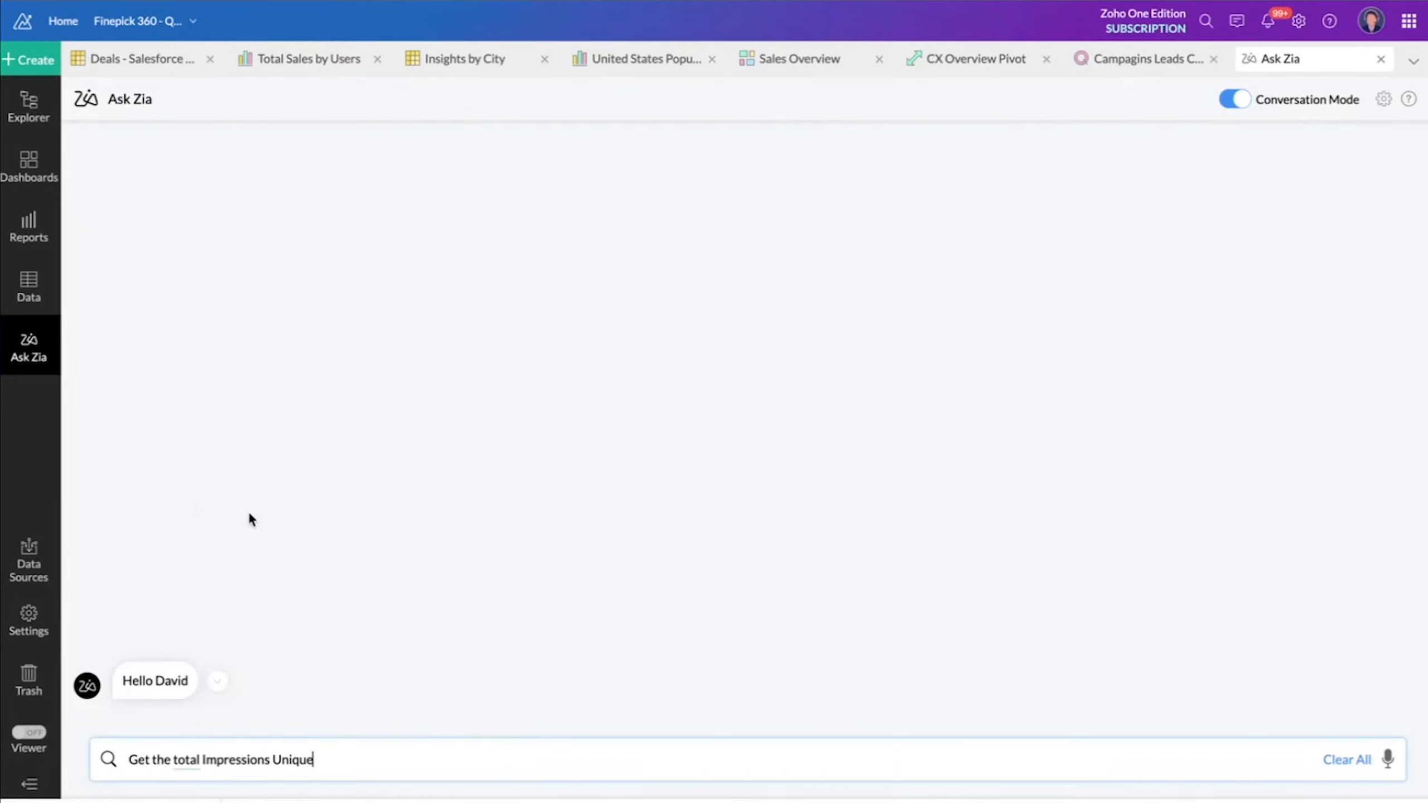
# - Complete the Ask Zia question with "for city SF" and submit it
pyautogui.write('f')
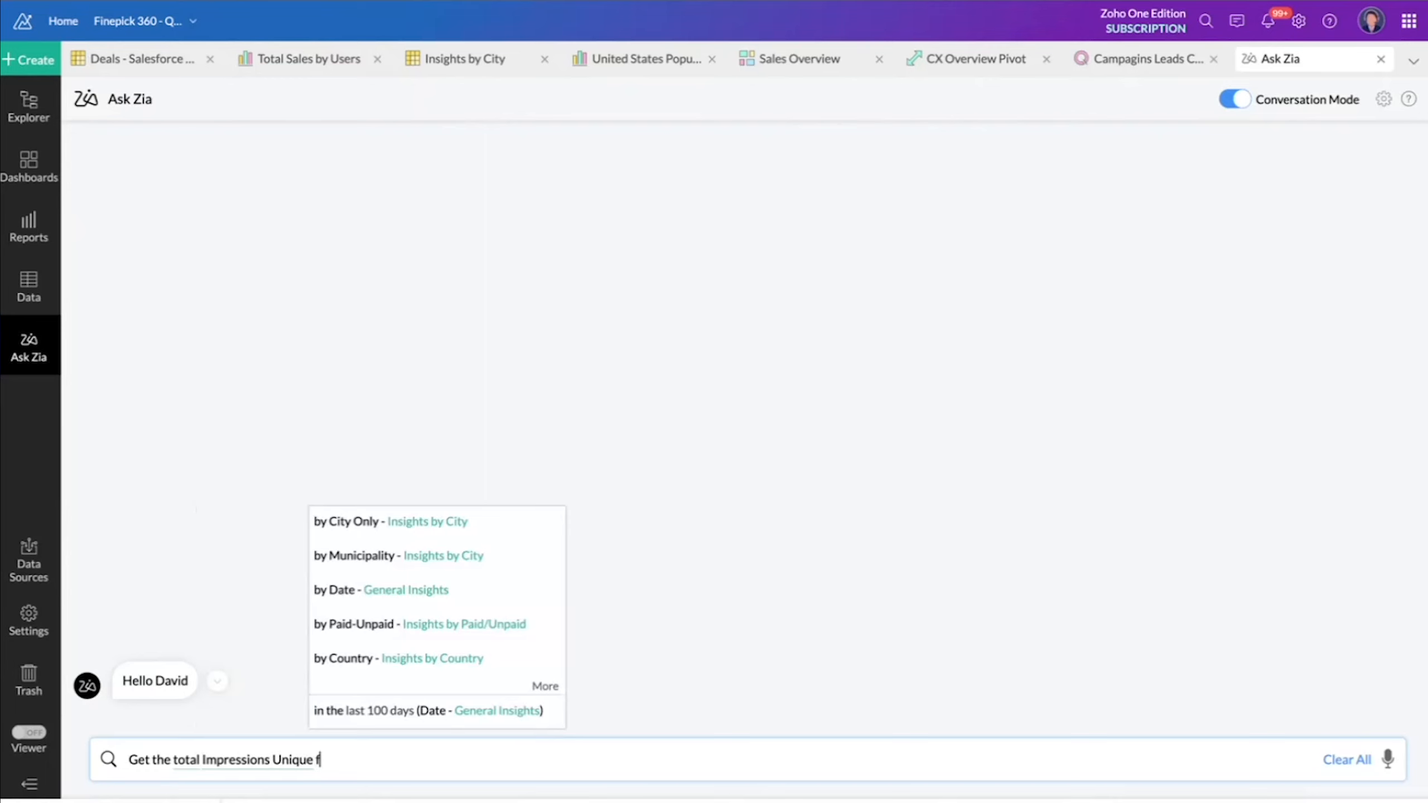
pyautogui.write('or city SF')
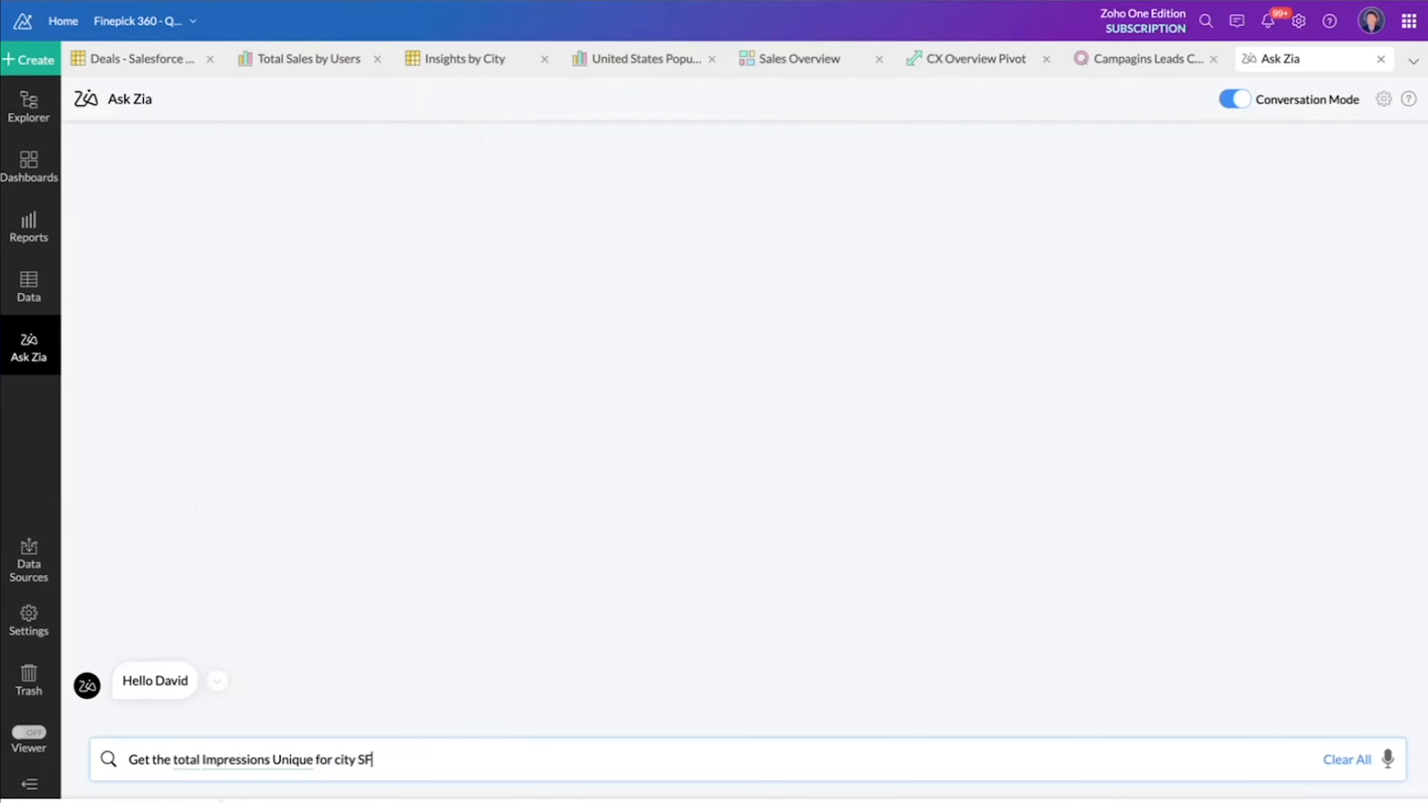
pyautogui.press('Return')
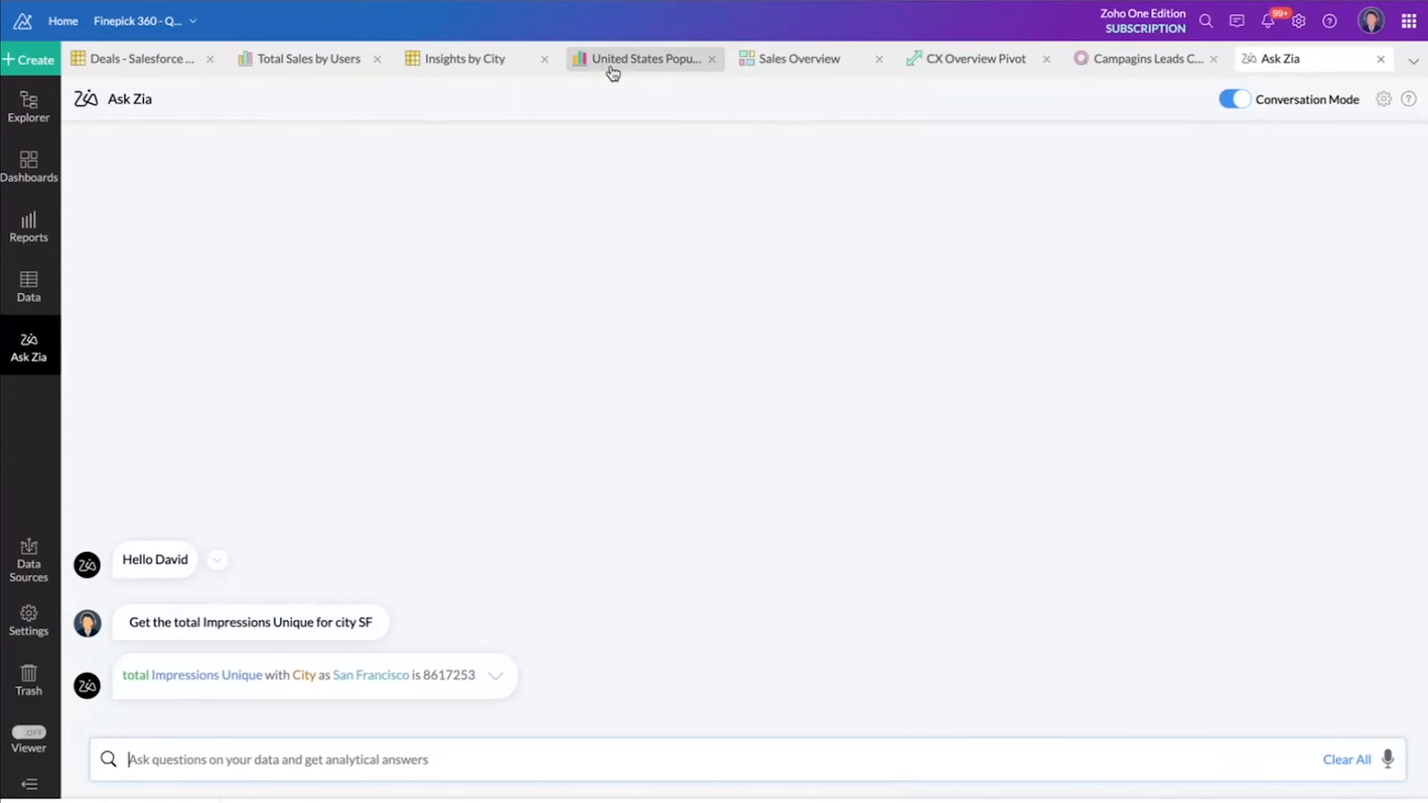
# - Show all users in the Total Sales by Users chart and open its Zia Insights
pyautogui.click(297, 59)
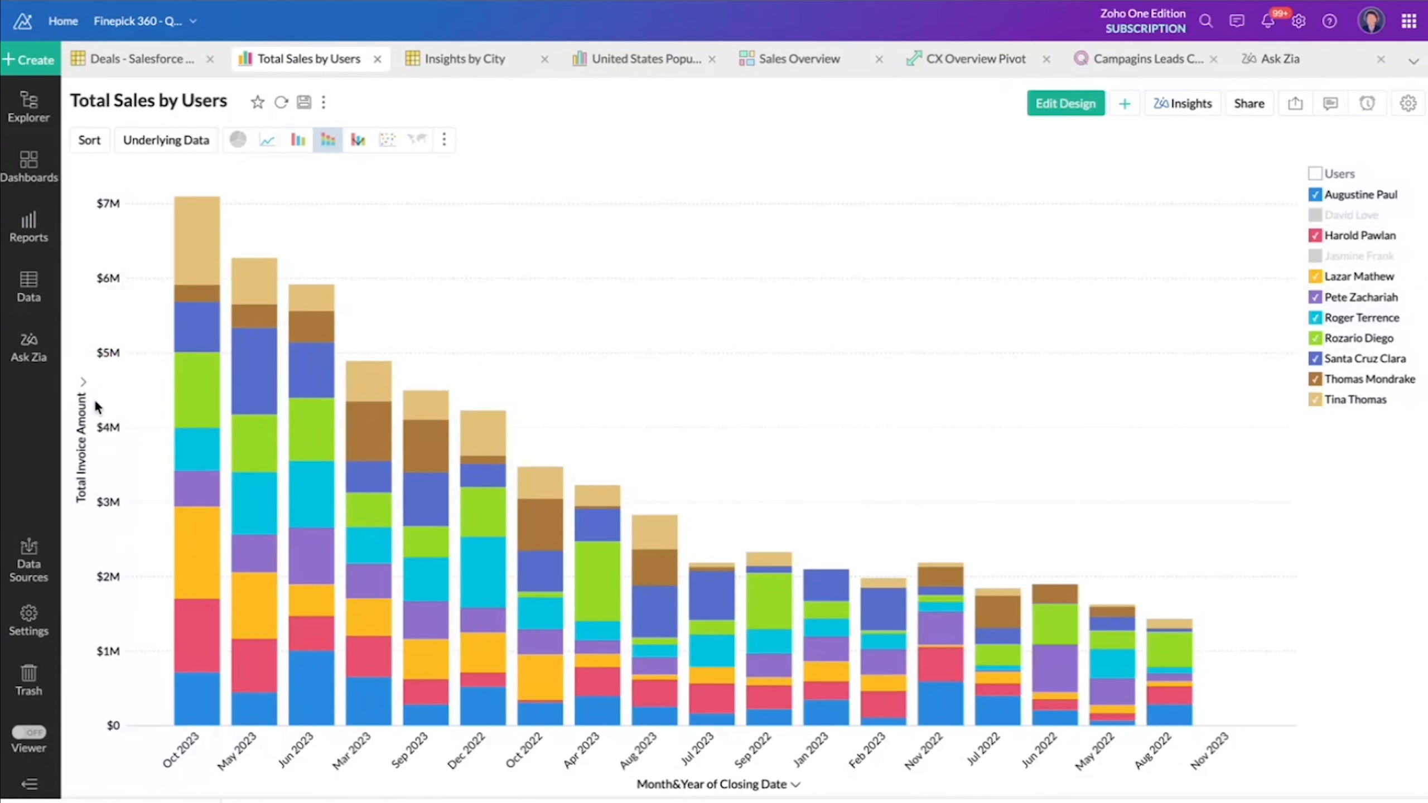
pyautogui.click(1318, 173)
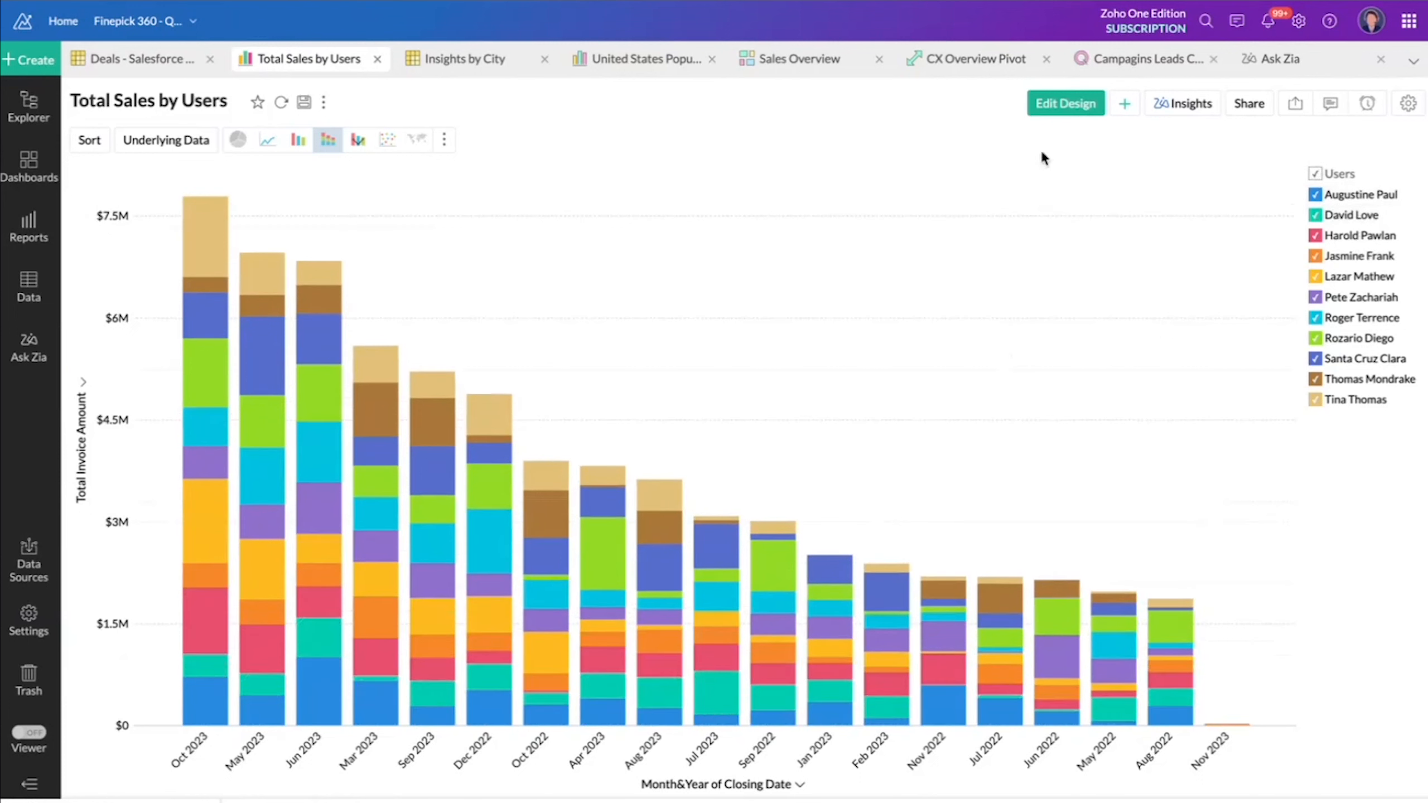
pyautogui.click(1209, 111)
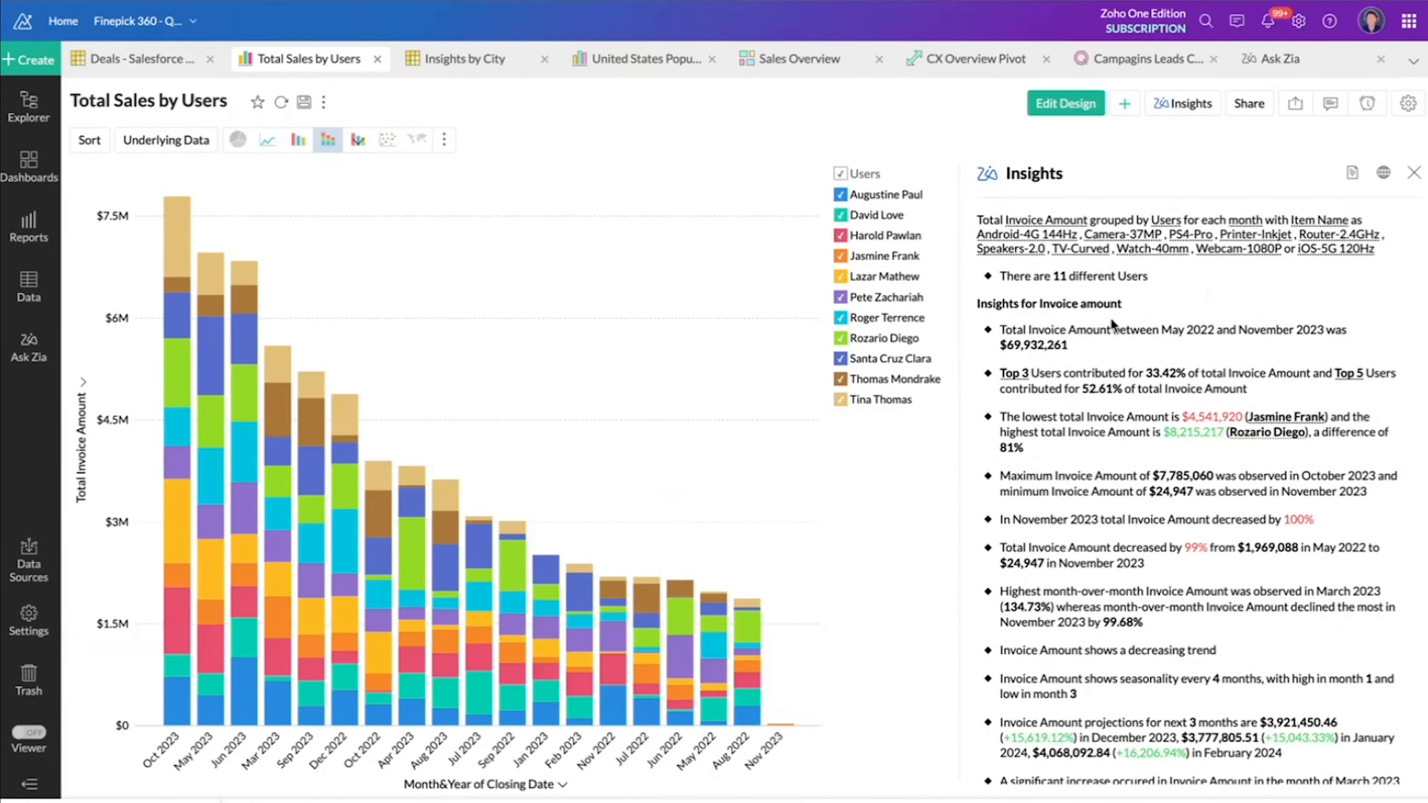
# - Hide the third, fourth and ninth users in the chart legend, review the Zia Insights for the filtered chart, and close them
pyautogui.click(900, 259)
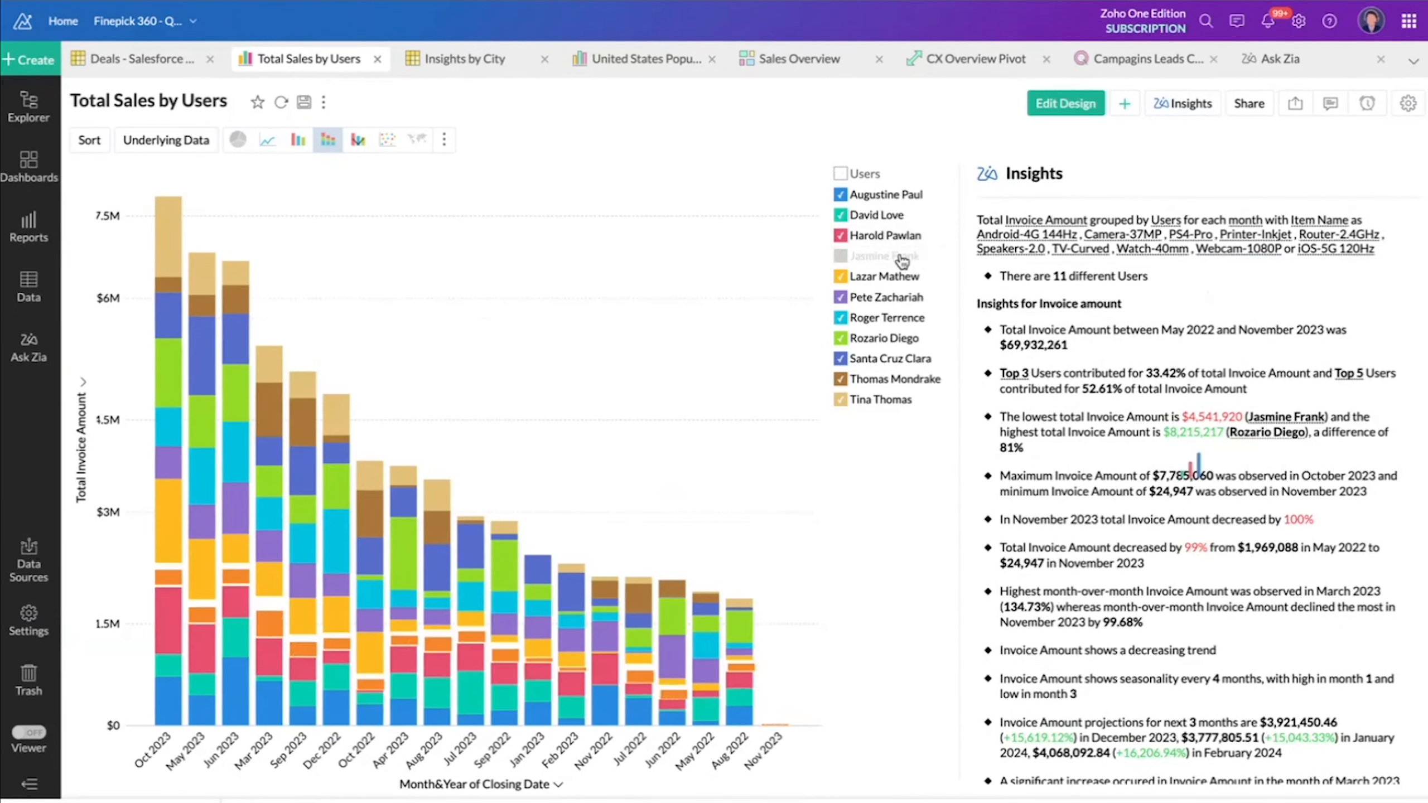
pyautogui.click(893, 360)
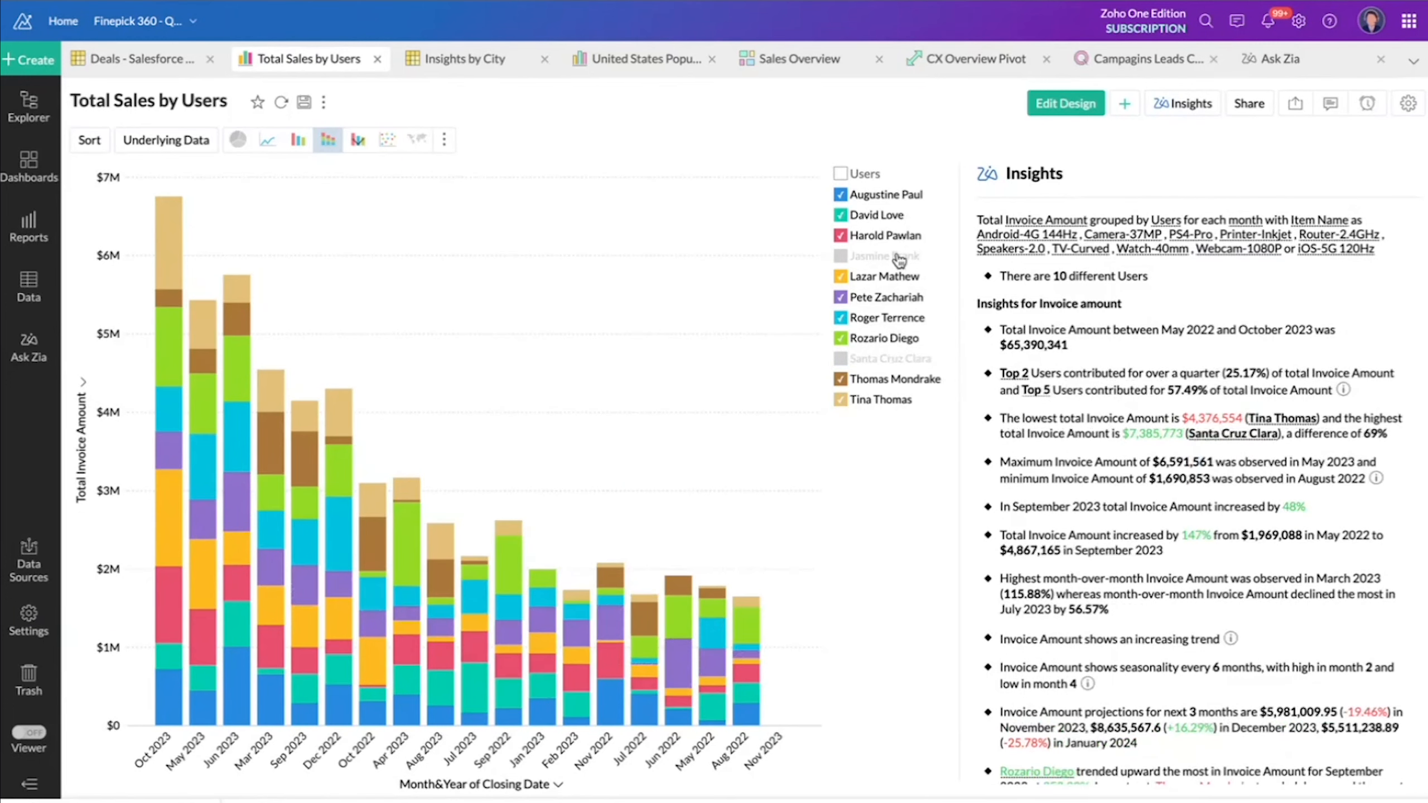
pyautogui.click(895, 237)
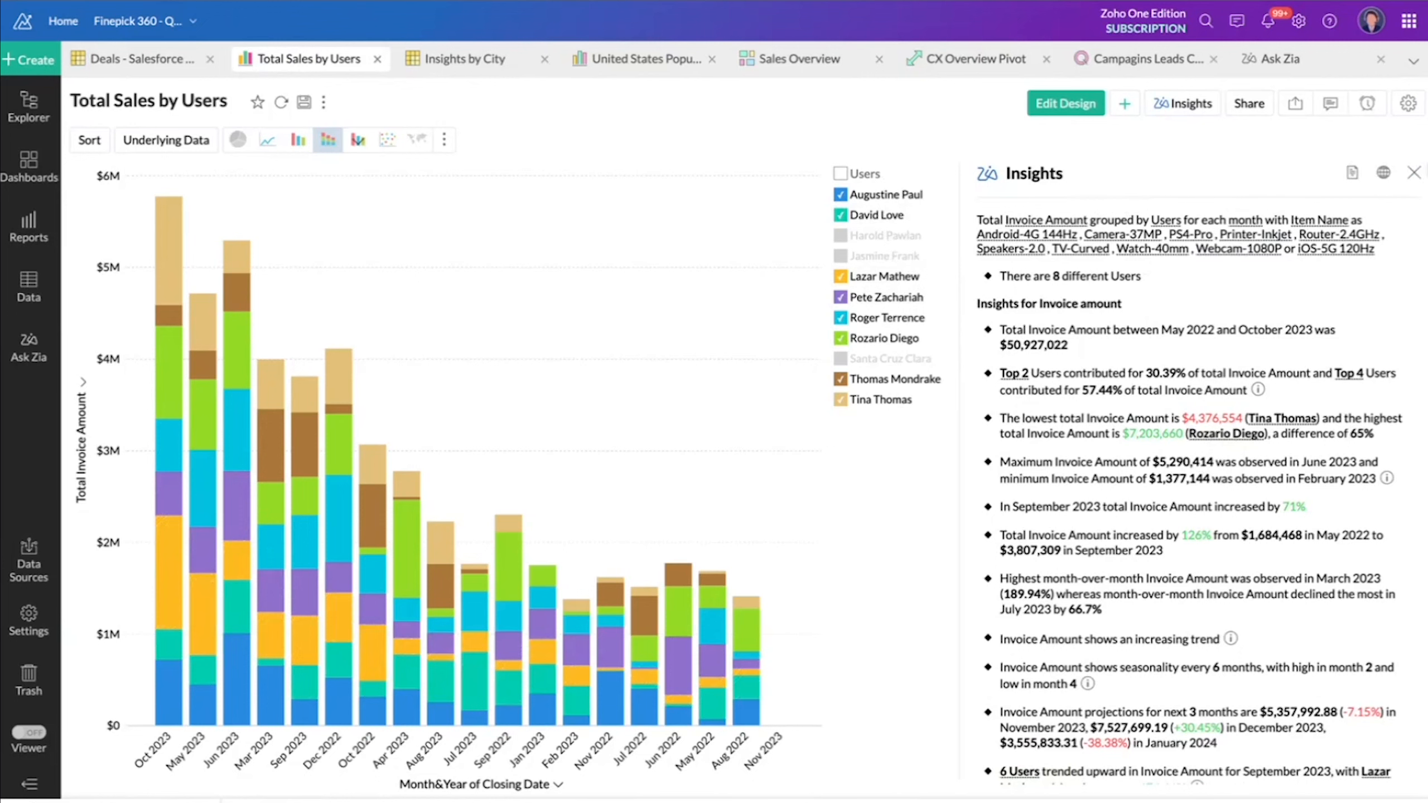
pyautogui.click(1414, 173)
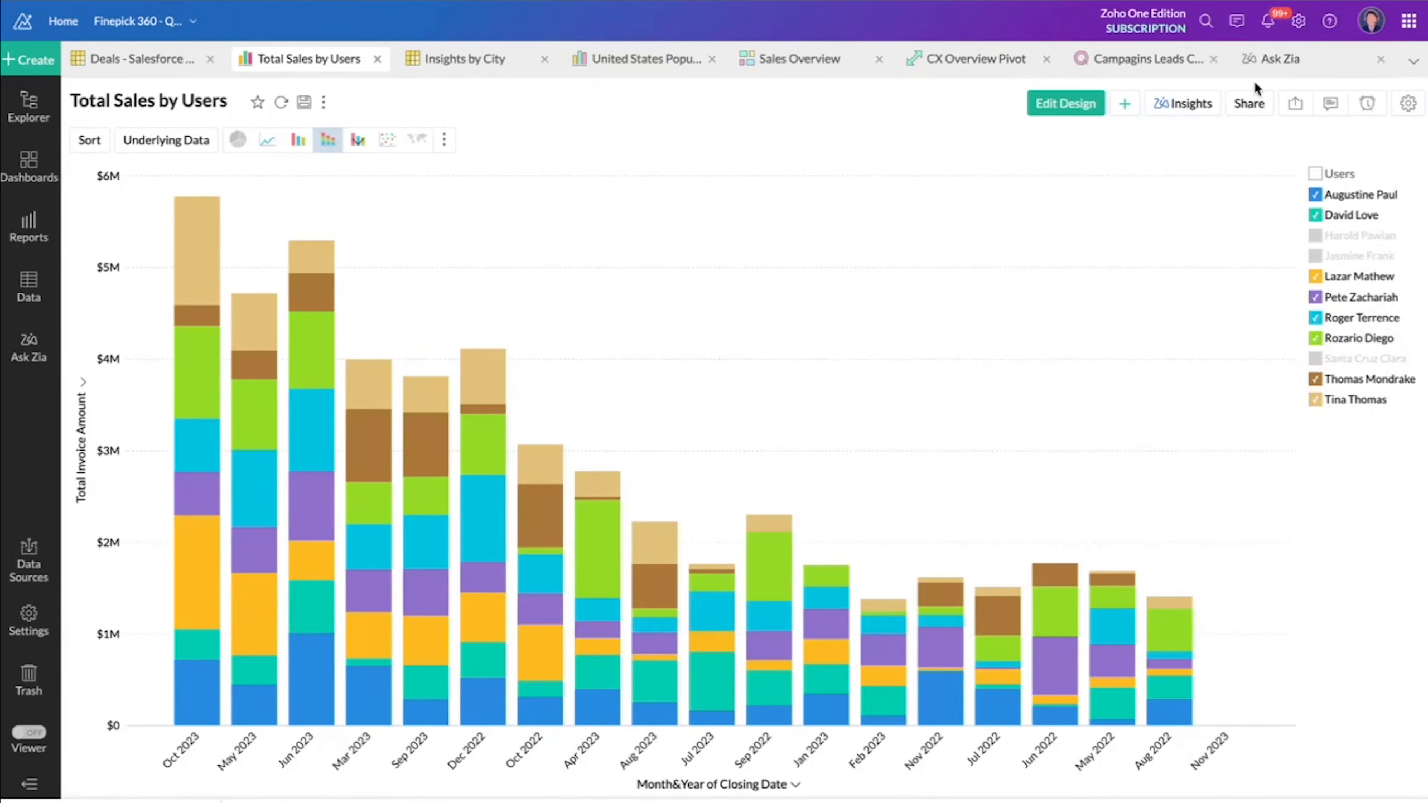
# - Set up sharing for the Total Sales by Users view, allowing View Underlying Data and confirming the underlying data column selection
pyautogui.click(1246, 105)
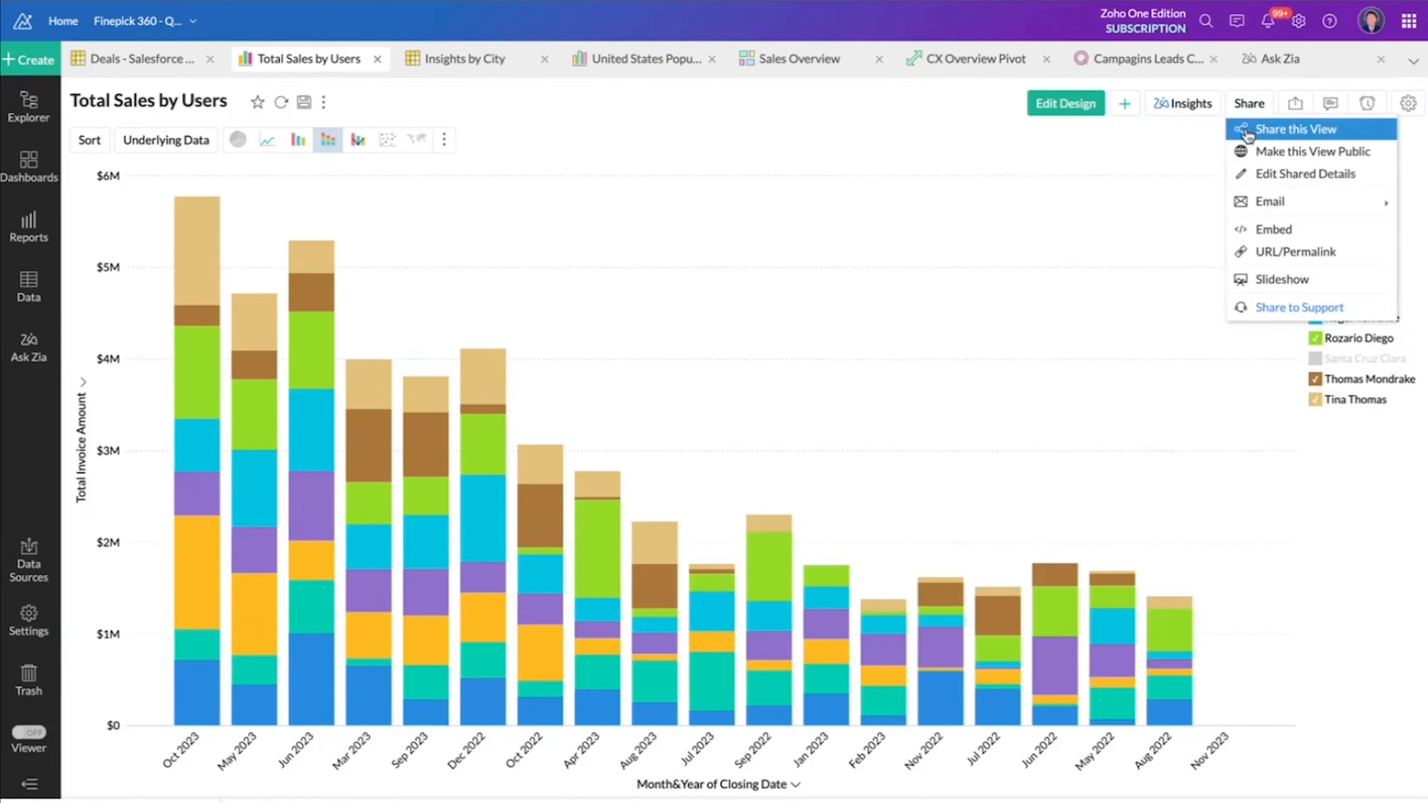
pyautogui.click(1245, 126)
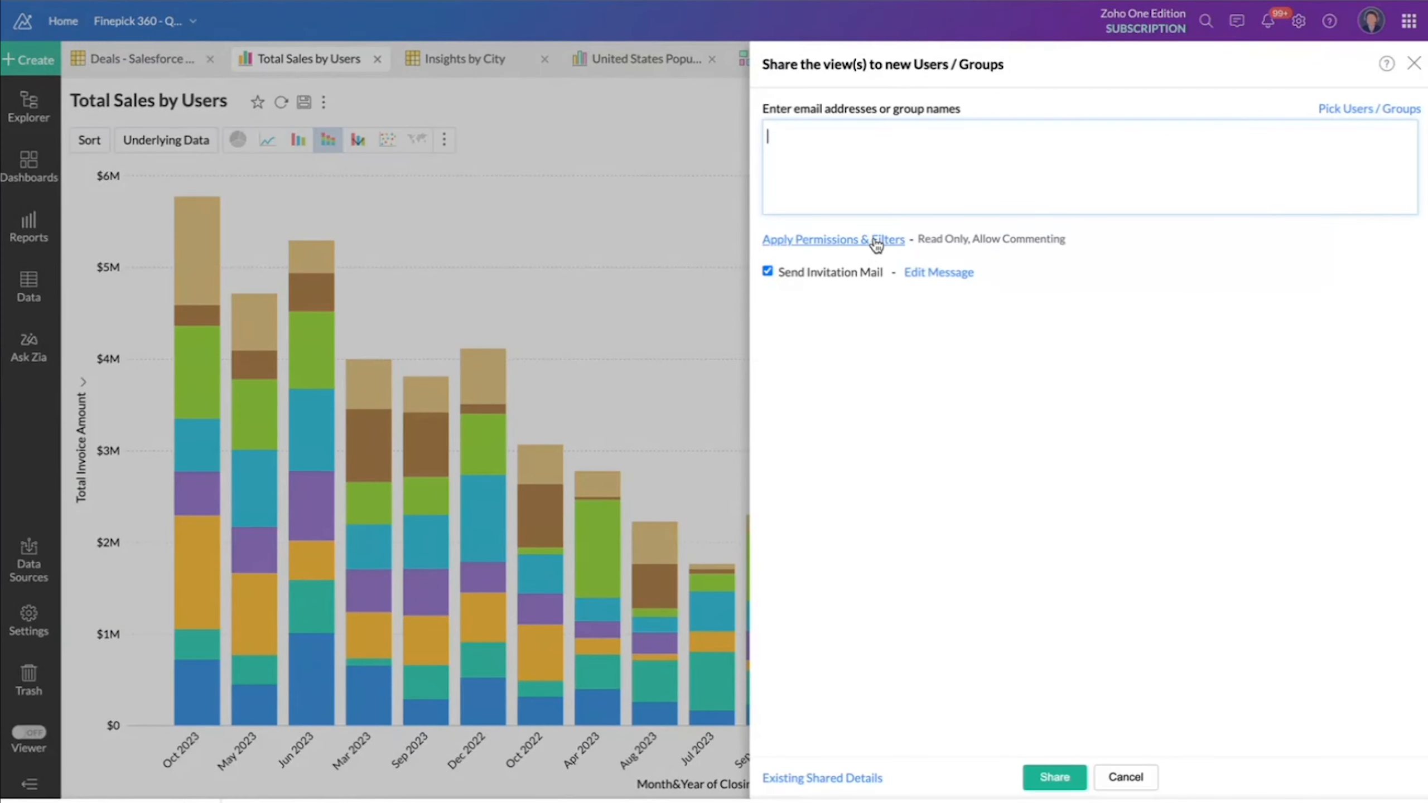
pyautogui.click(875, 240)
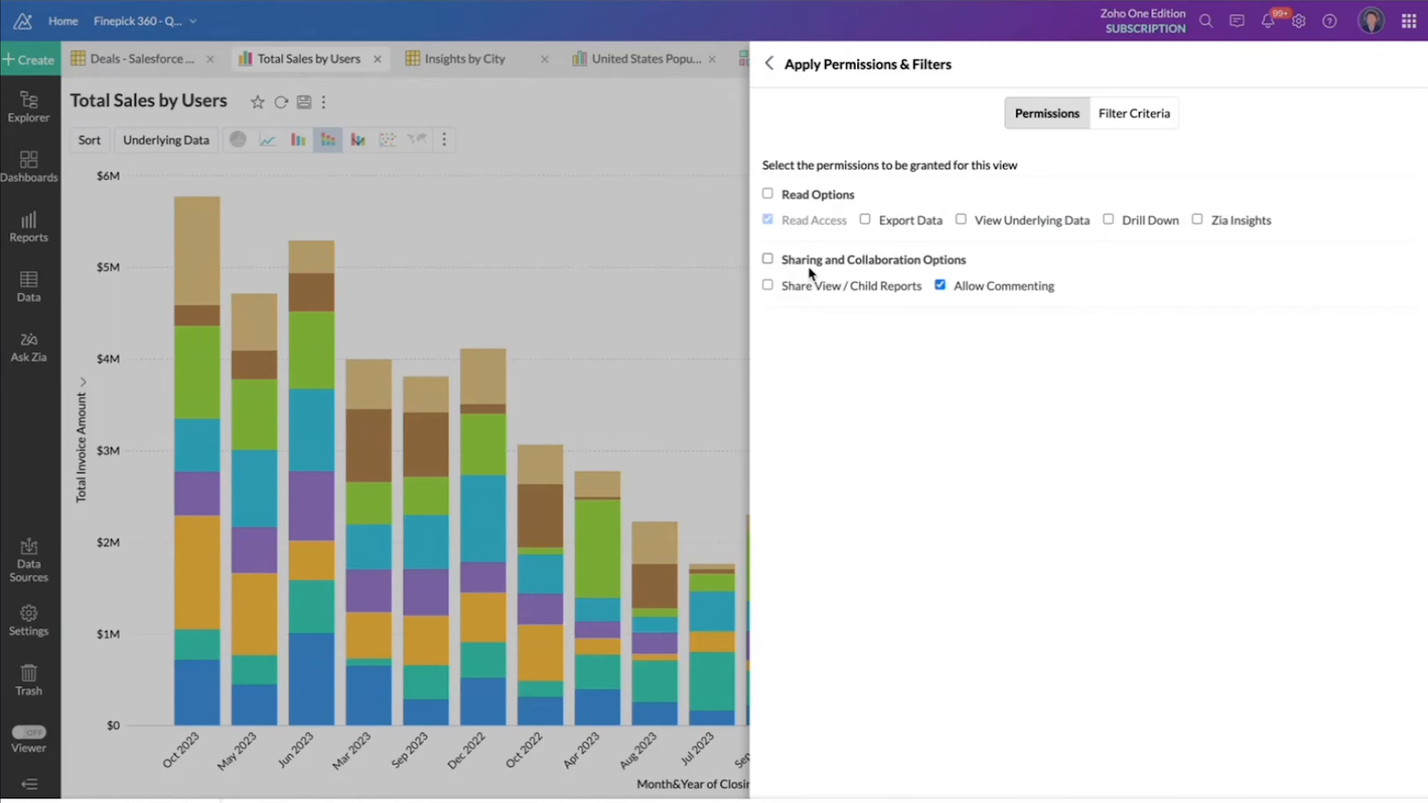
pyautogui.click(958, 220)
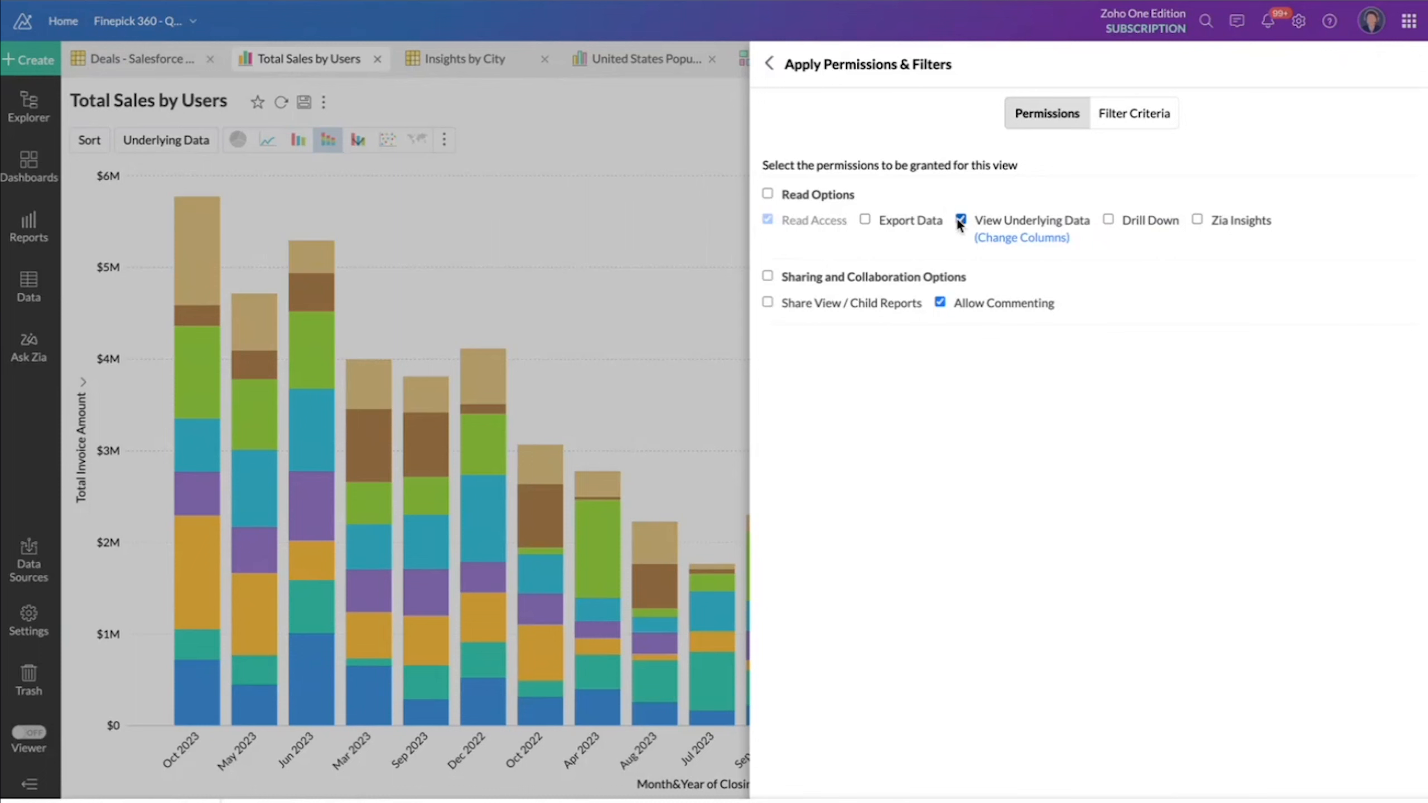
pyautogui.click(1049, 242)
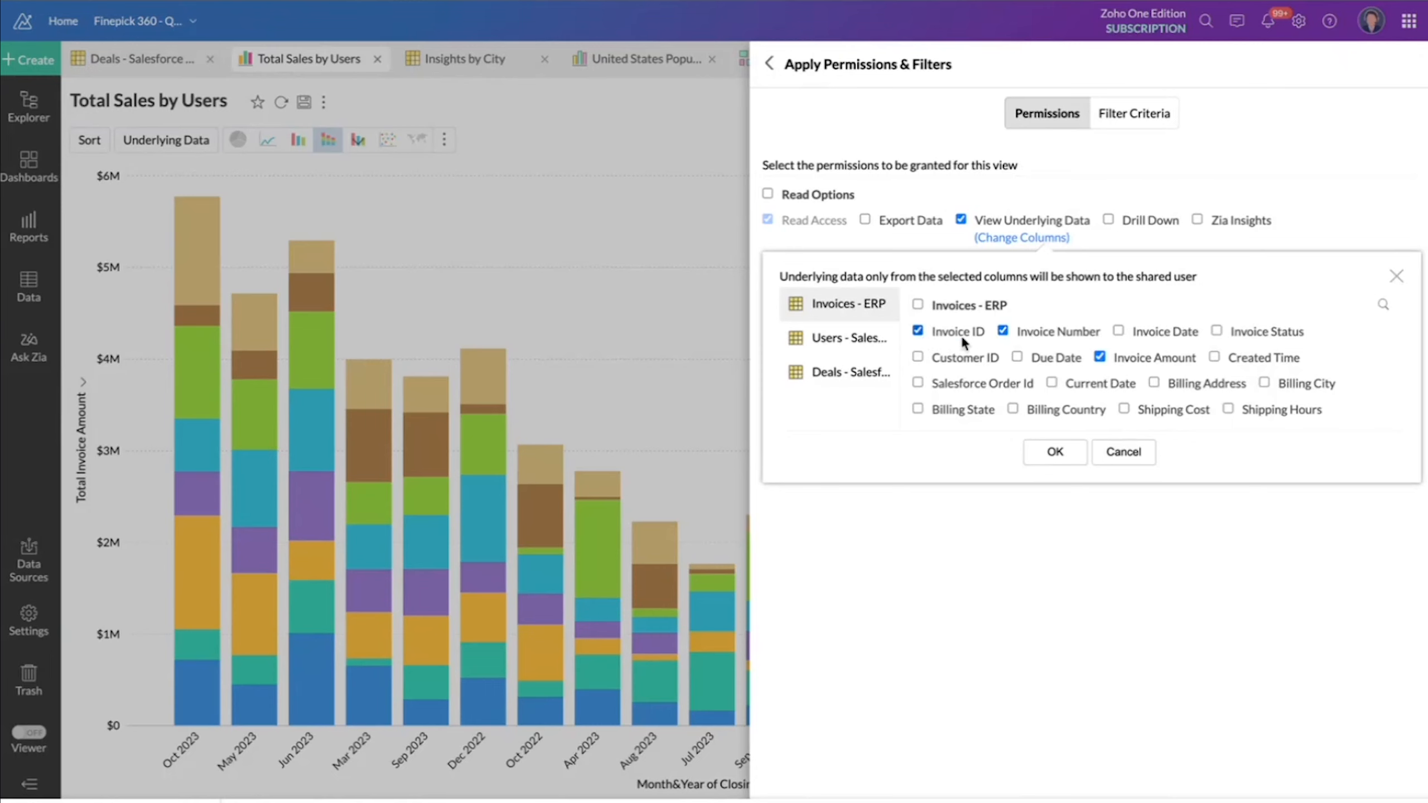
pyautogui.click(1049, 451)
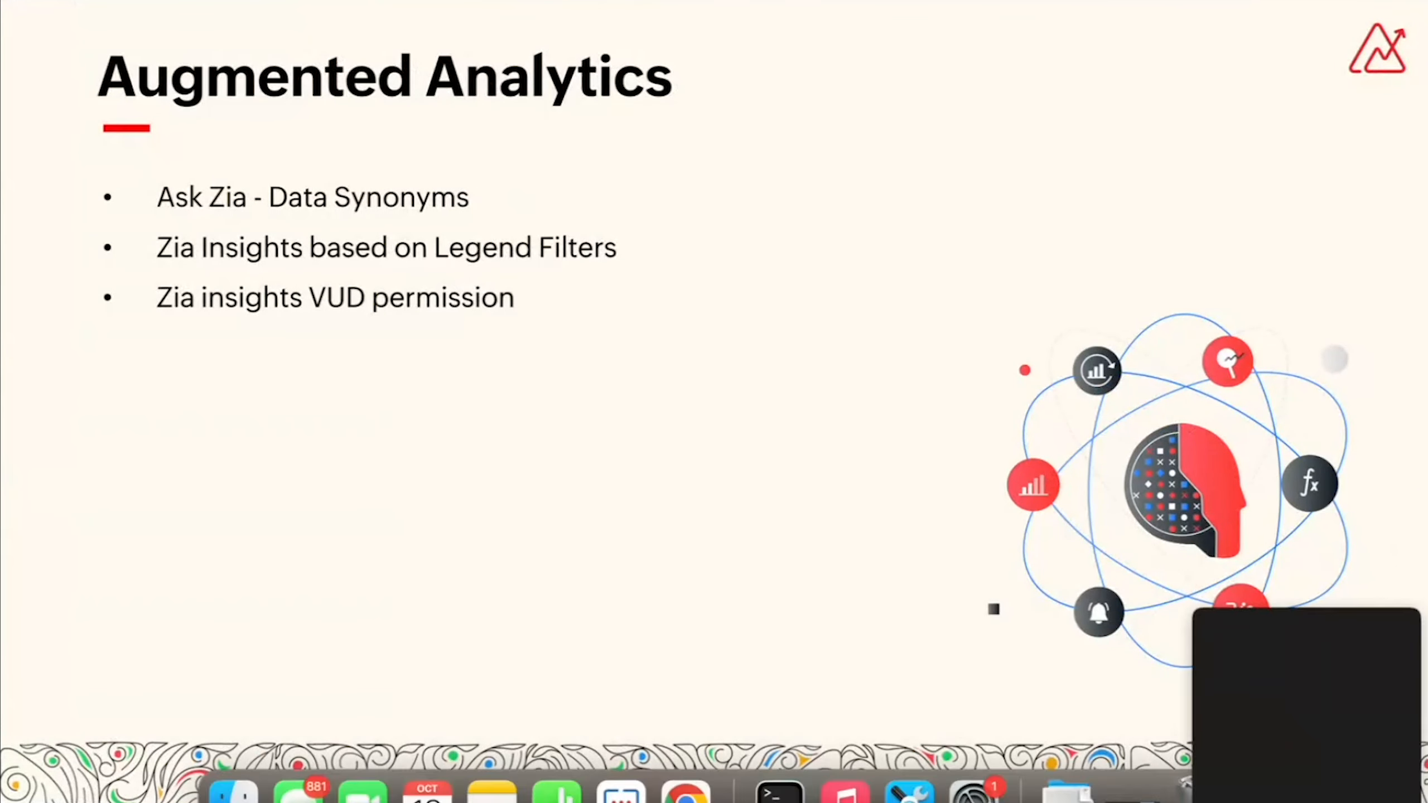
pyautogui.press('Right')
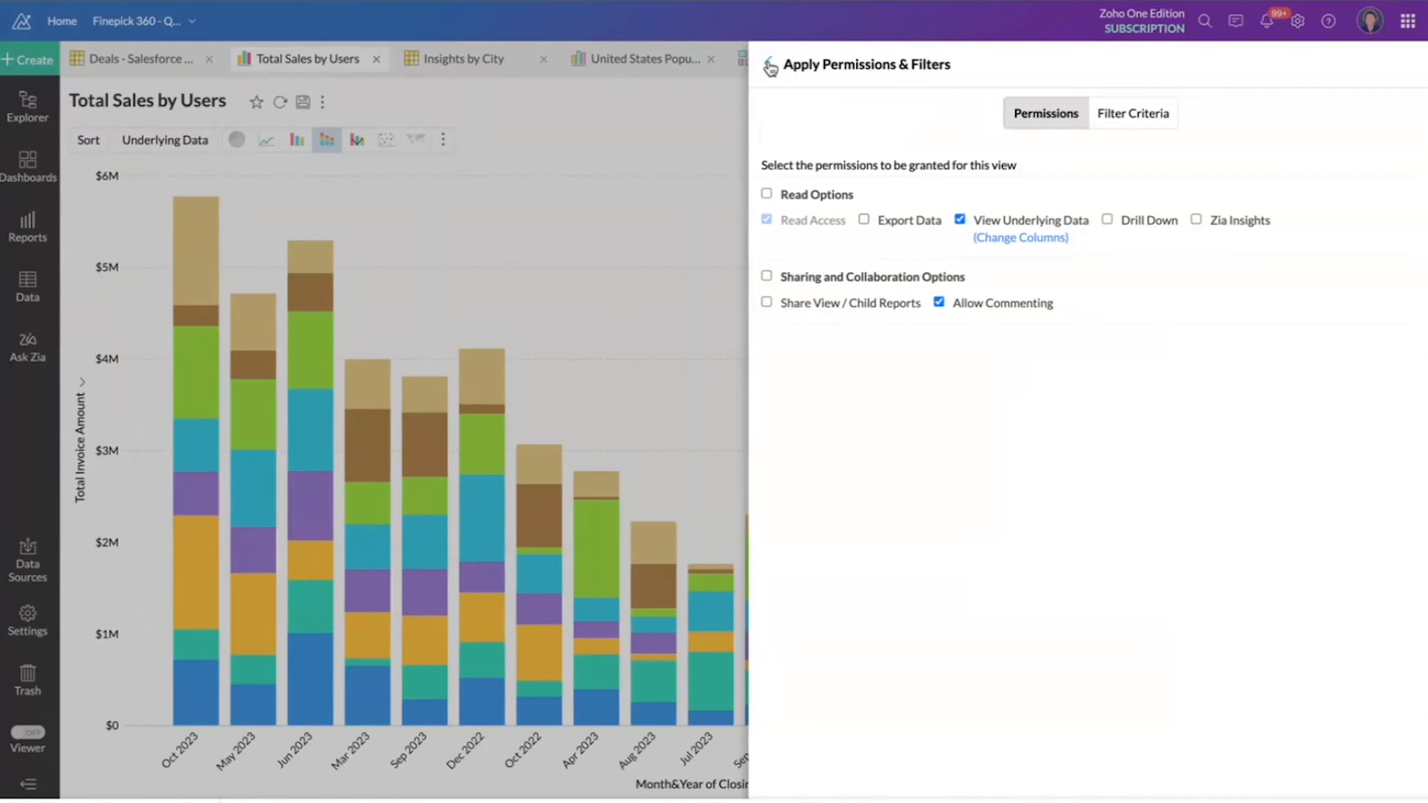
# - Leave the sharing settings without sharing the view and open the Sales Overview dashboard for editing
pyautogui.click(766, 62)
pyautogui.click(1413, 62)
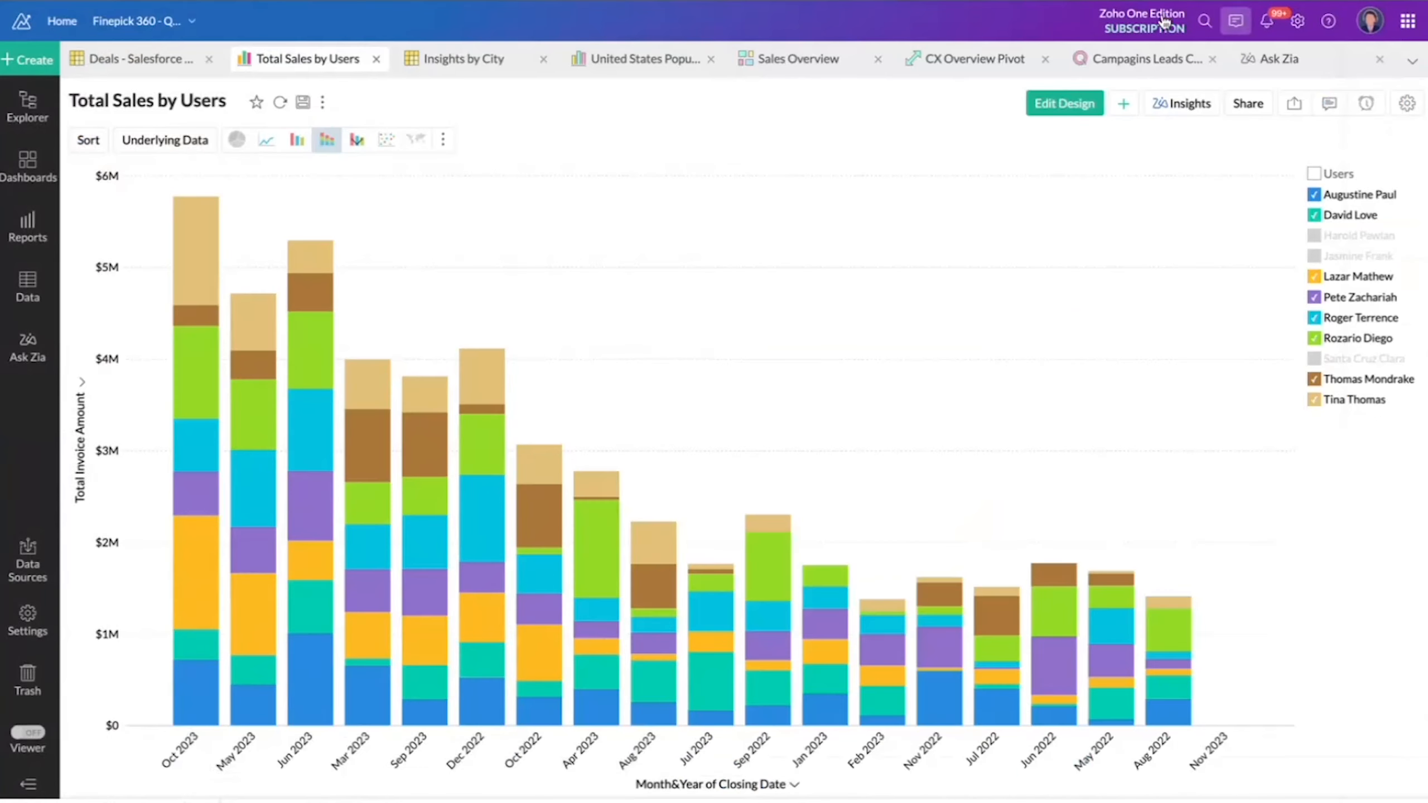
pyautogui.click(798, 60)
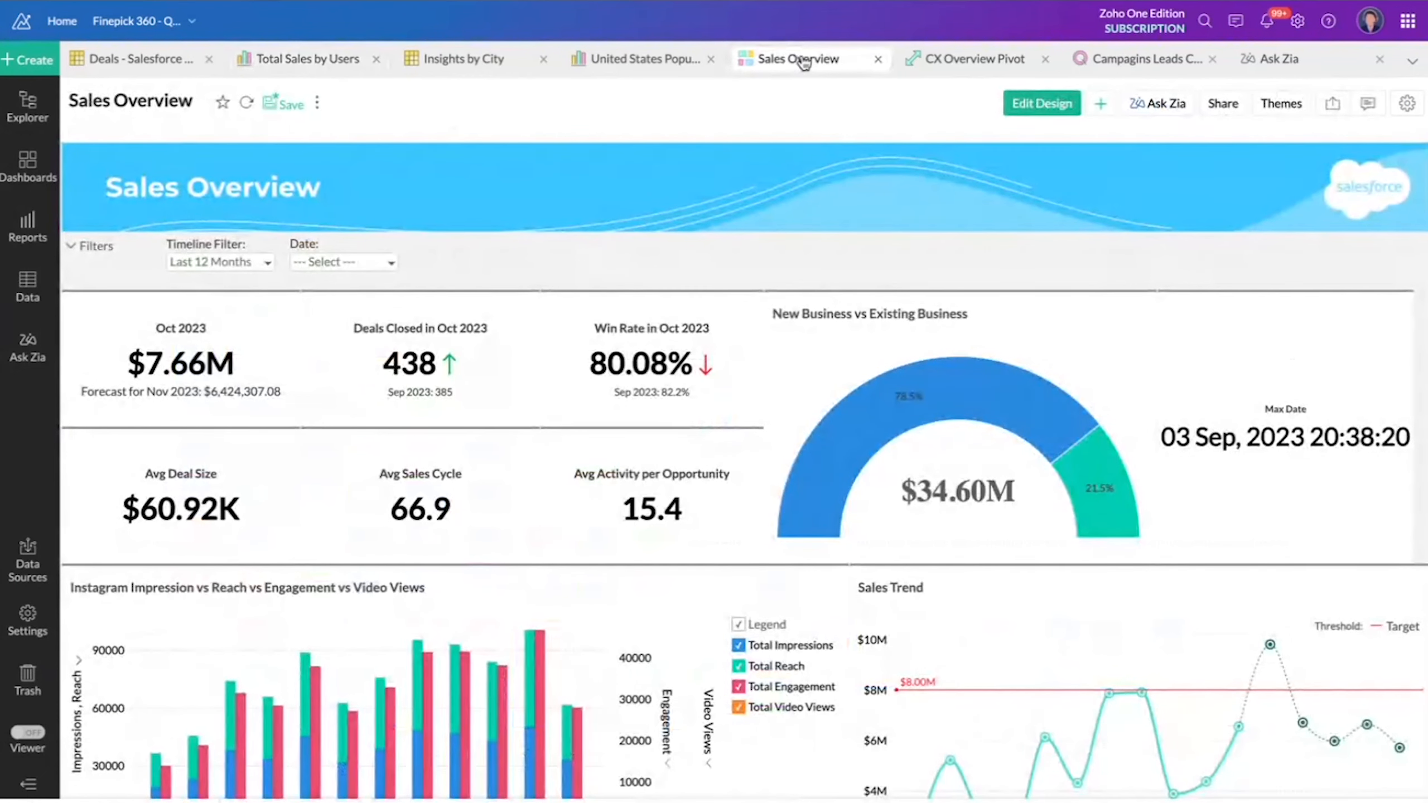
pyautogui.click(1019, 114)
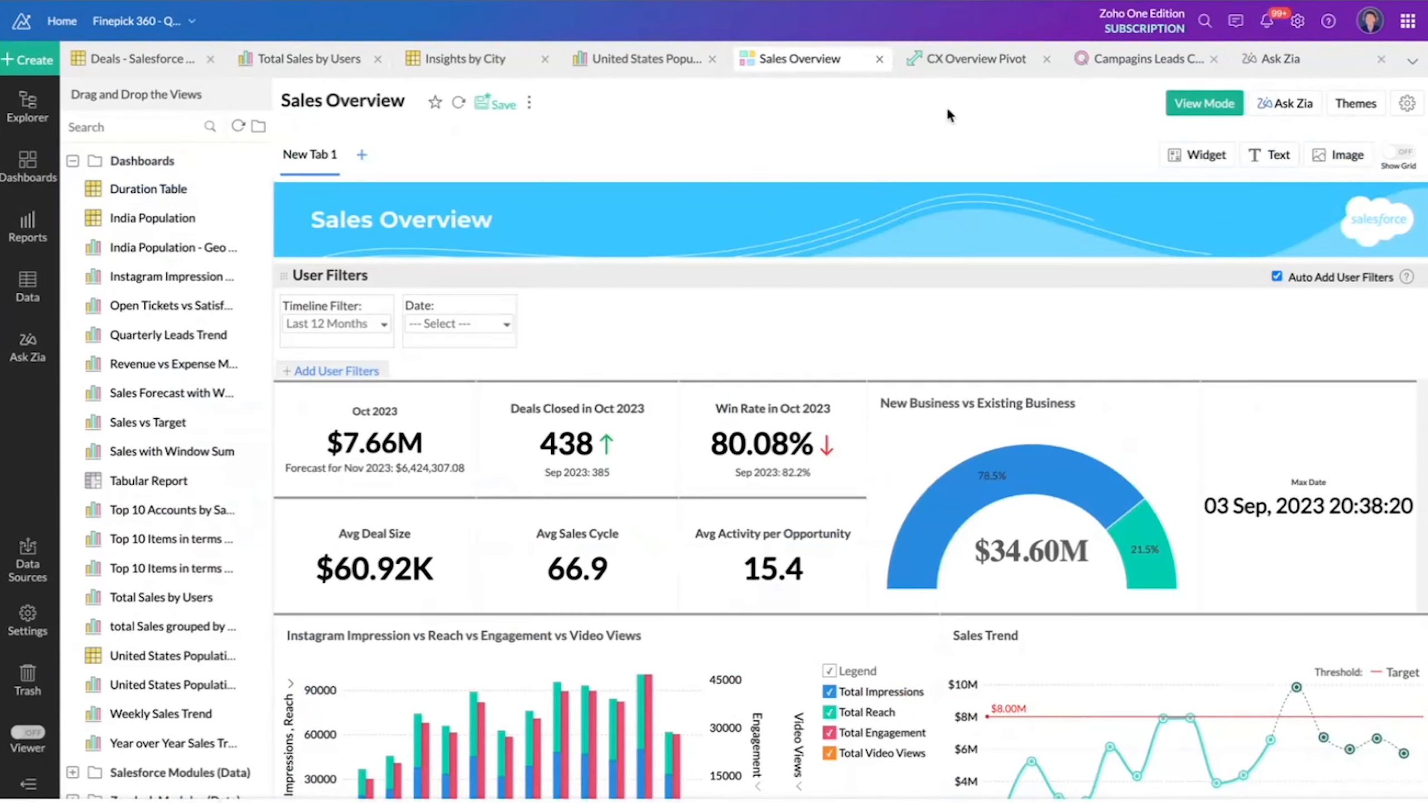
# - Examine the Forecast and difference options for the primary and secondary values of the Oct 2023 KPI widget, and apply it as is
pyautogui.click(410, 403)
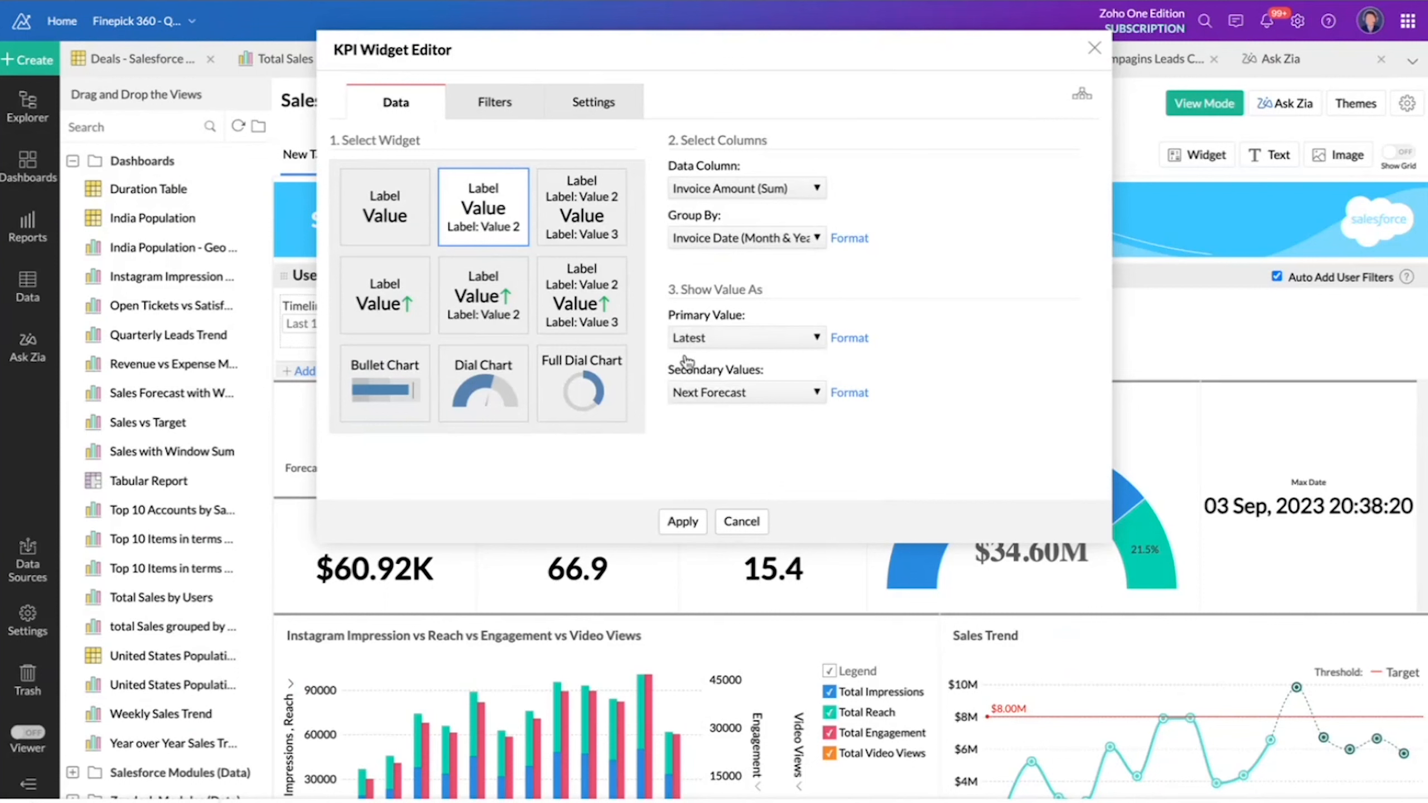
pyautogui.click(719, 397)
pyautogui.moveTo(734, 600)
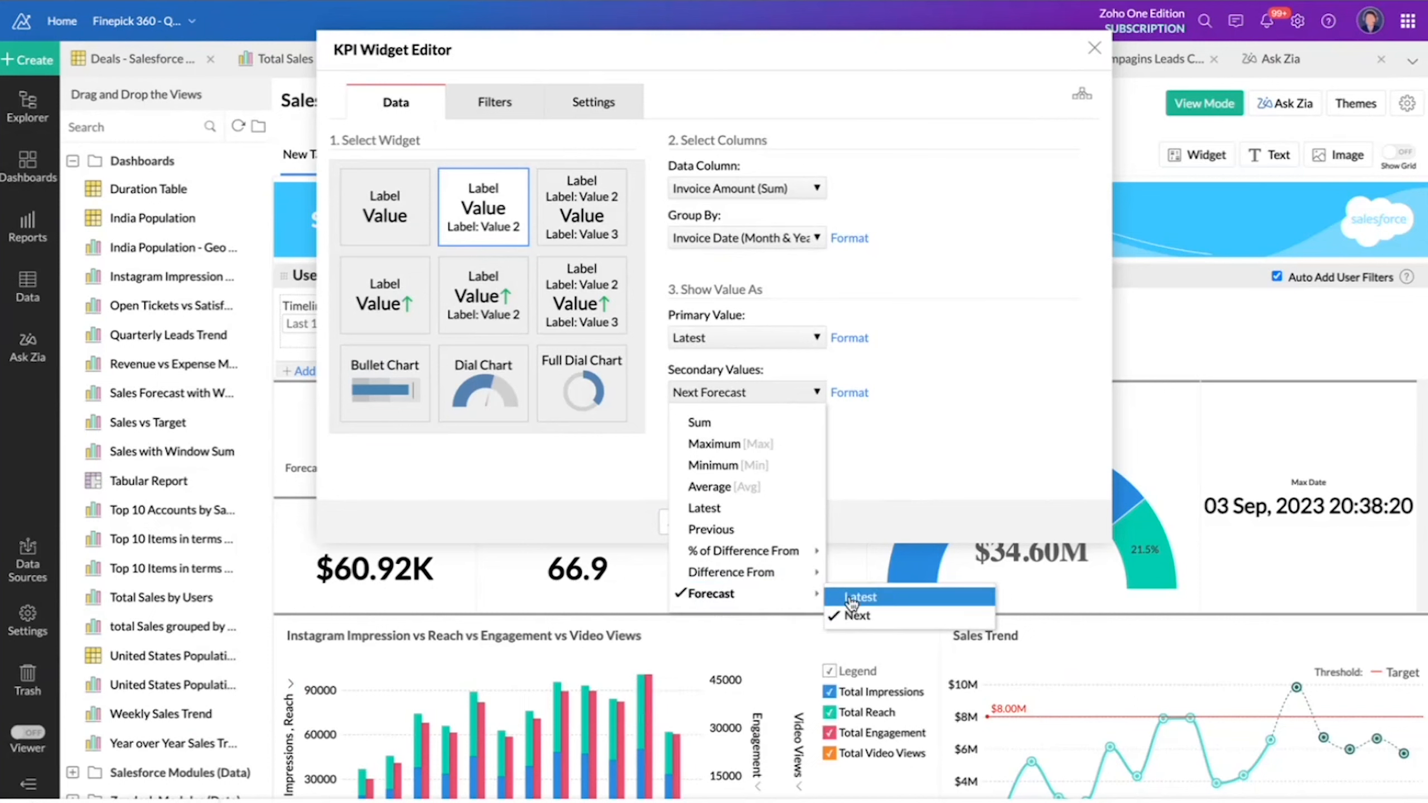
pyautogui.click(931, 438)
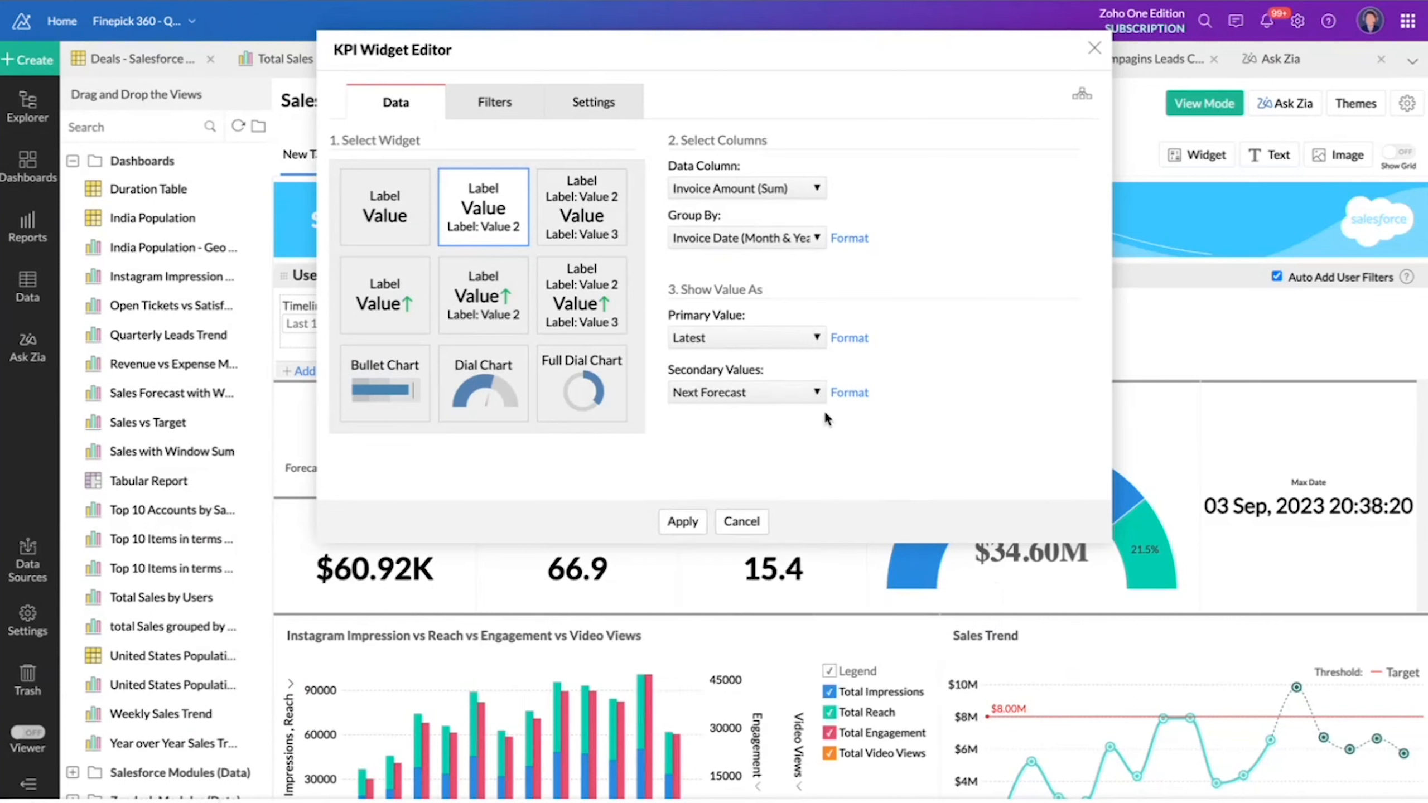
pyautogui.click(782, 348)
pyautogui.moveTo(784, 495)
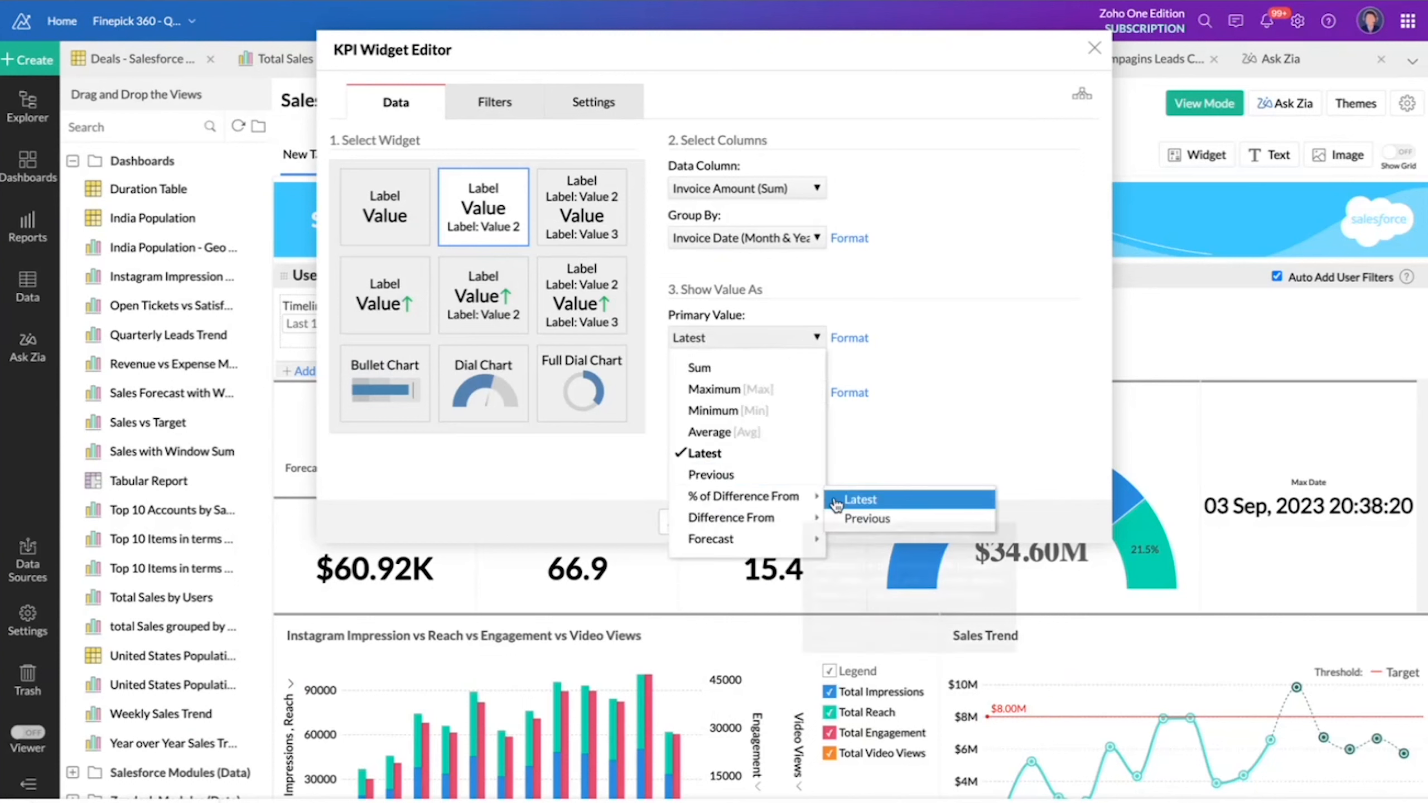
pyautogui.moveTo(796, 520)
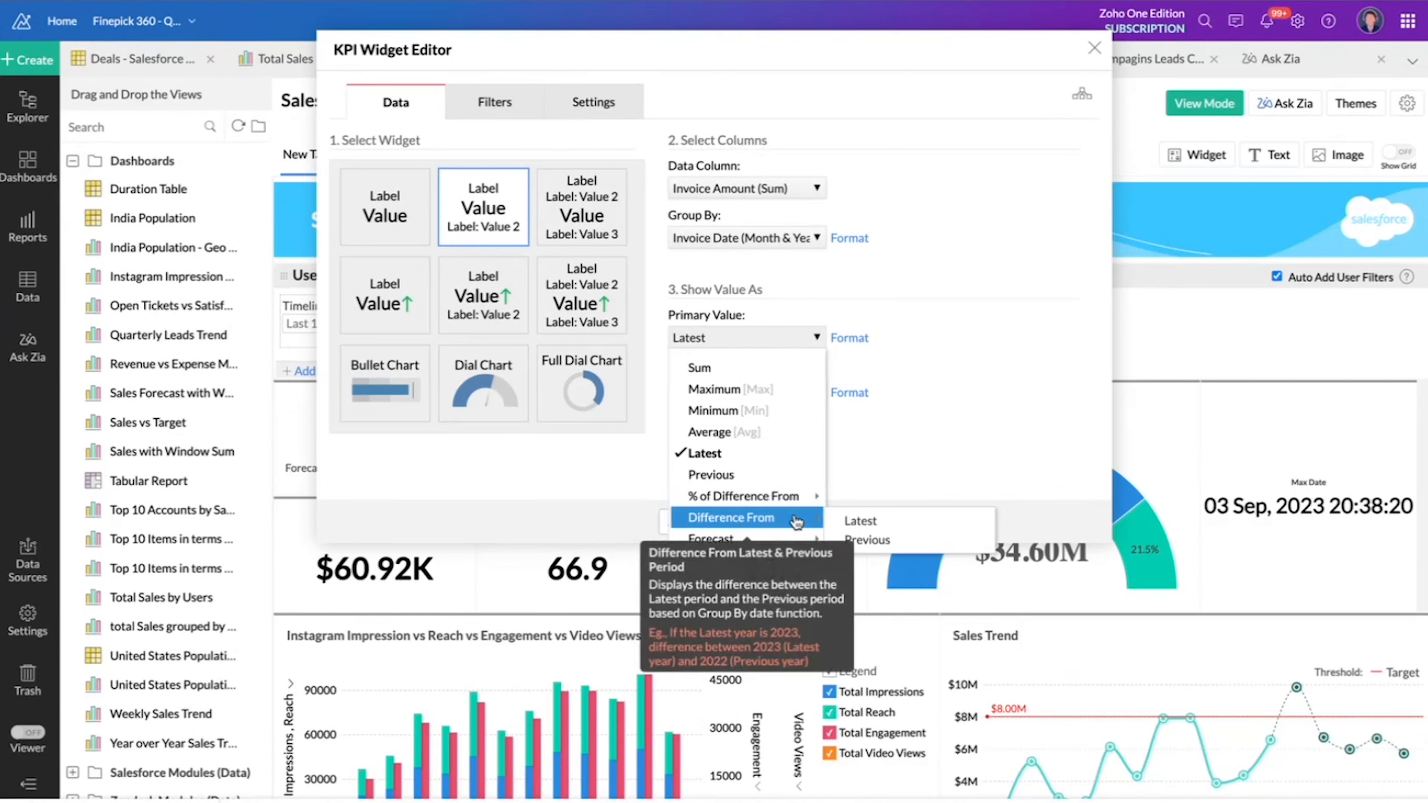
pyautogui.click(933, 394)
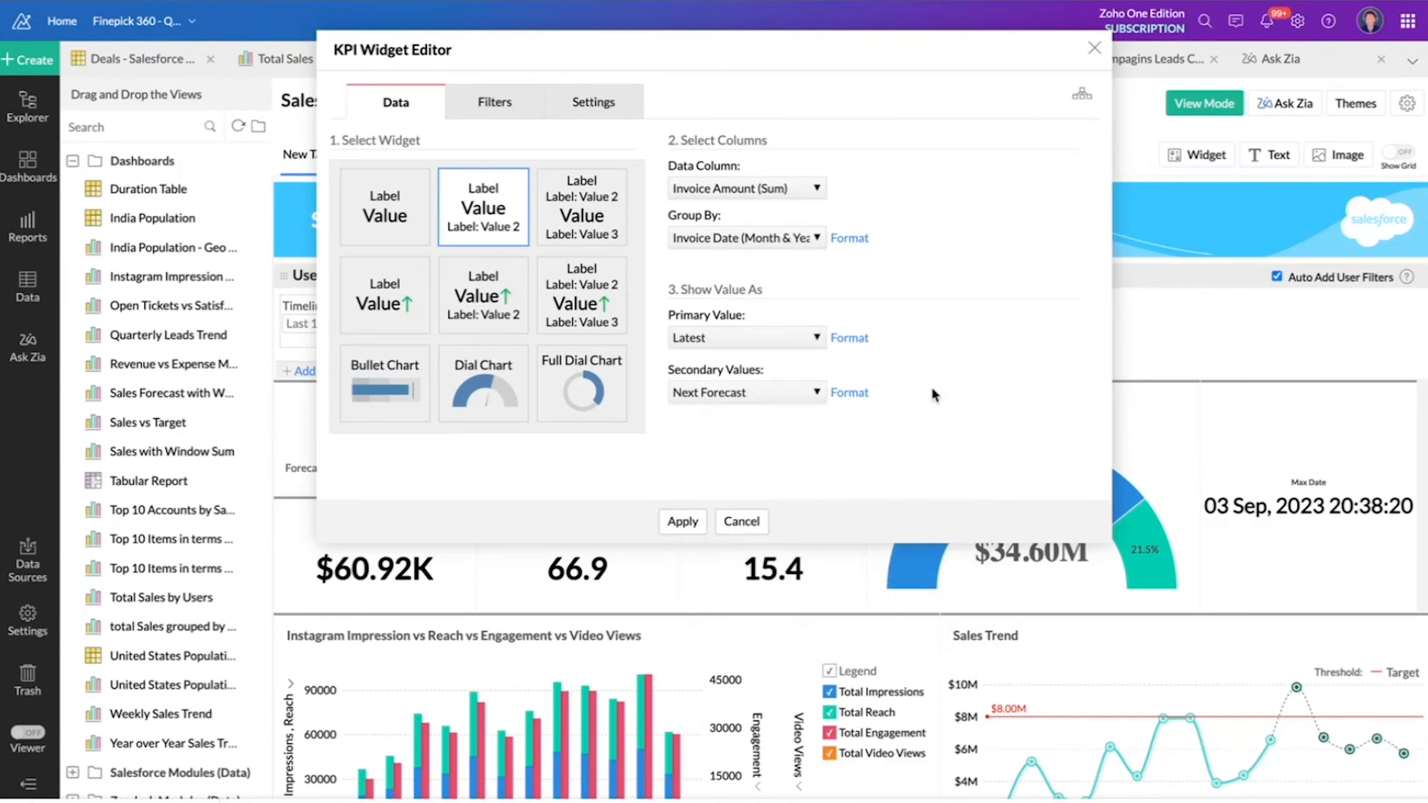
pyautogui.click(671, 526)
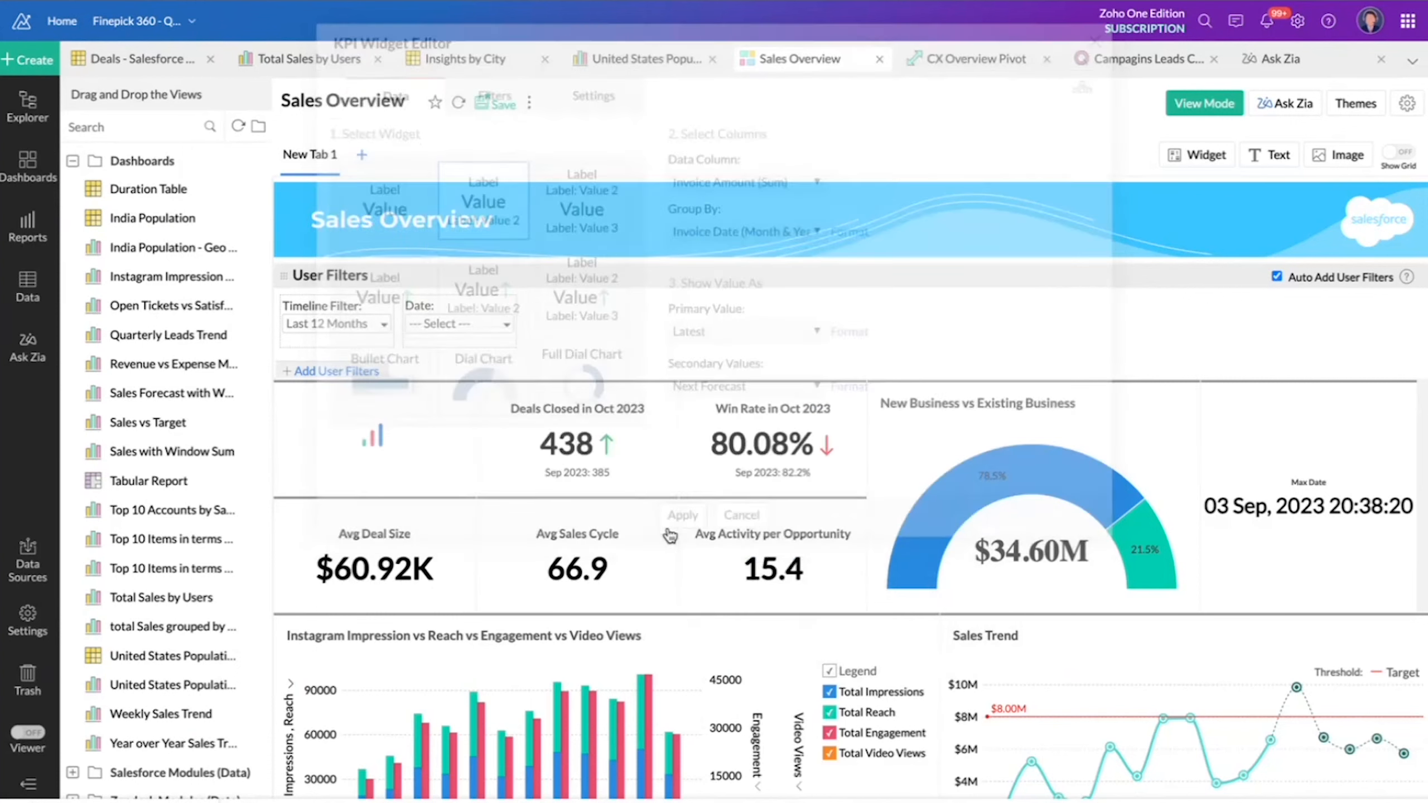
# - Return the Sales Overview dashboard to view mode and open Ask Zia for it
pyautogui.click(1184, 104)
pyautogui.click(1175, 103)
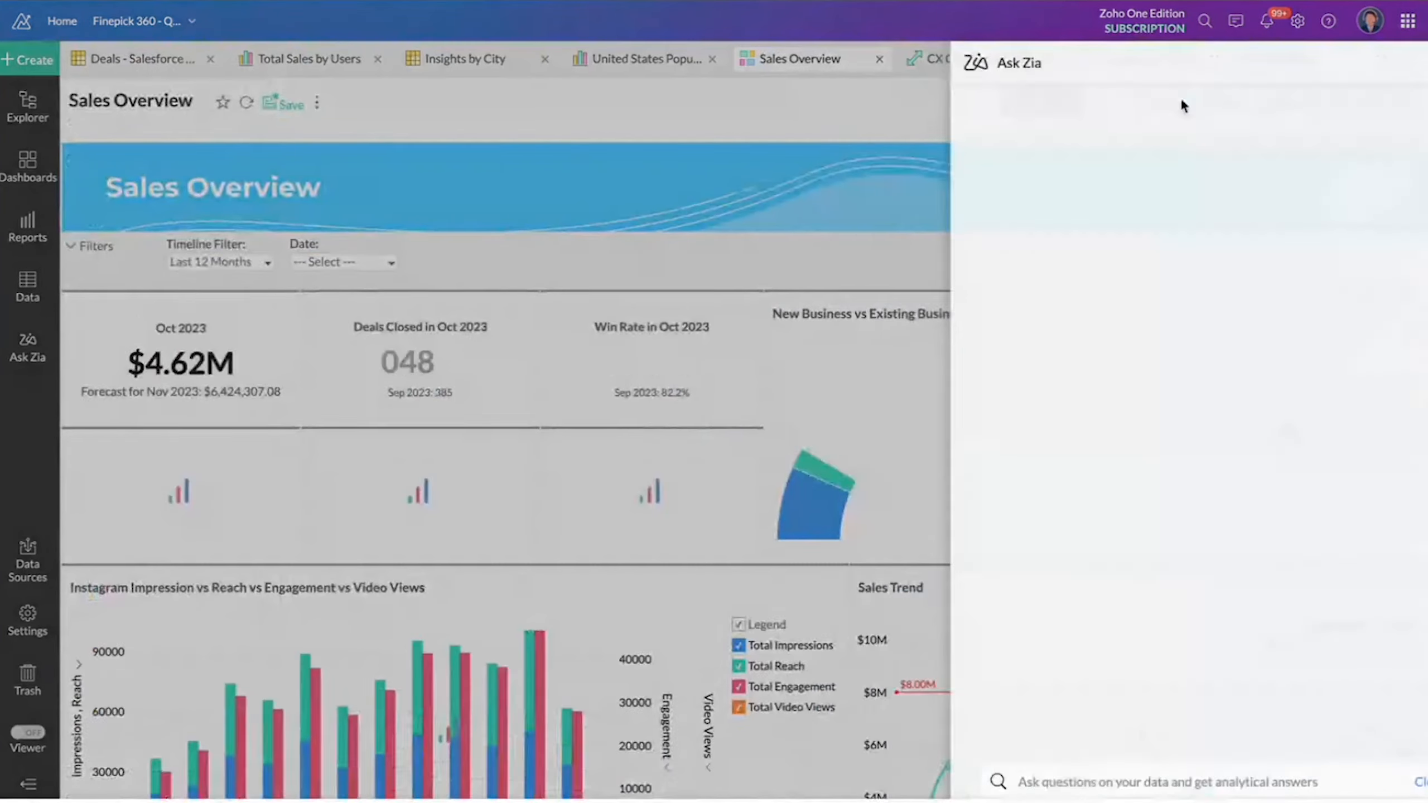
# - Close Ask Zia and view the Oct 2023 KPI widget enlarged before restoring the full Sales Overview dashboard
pyautogui.click(1410, 62)
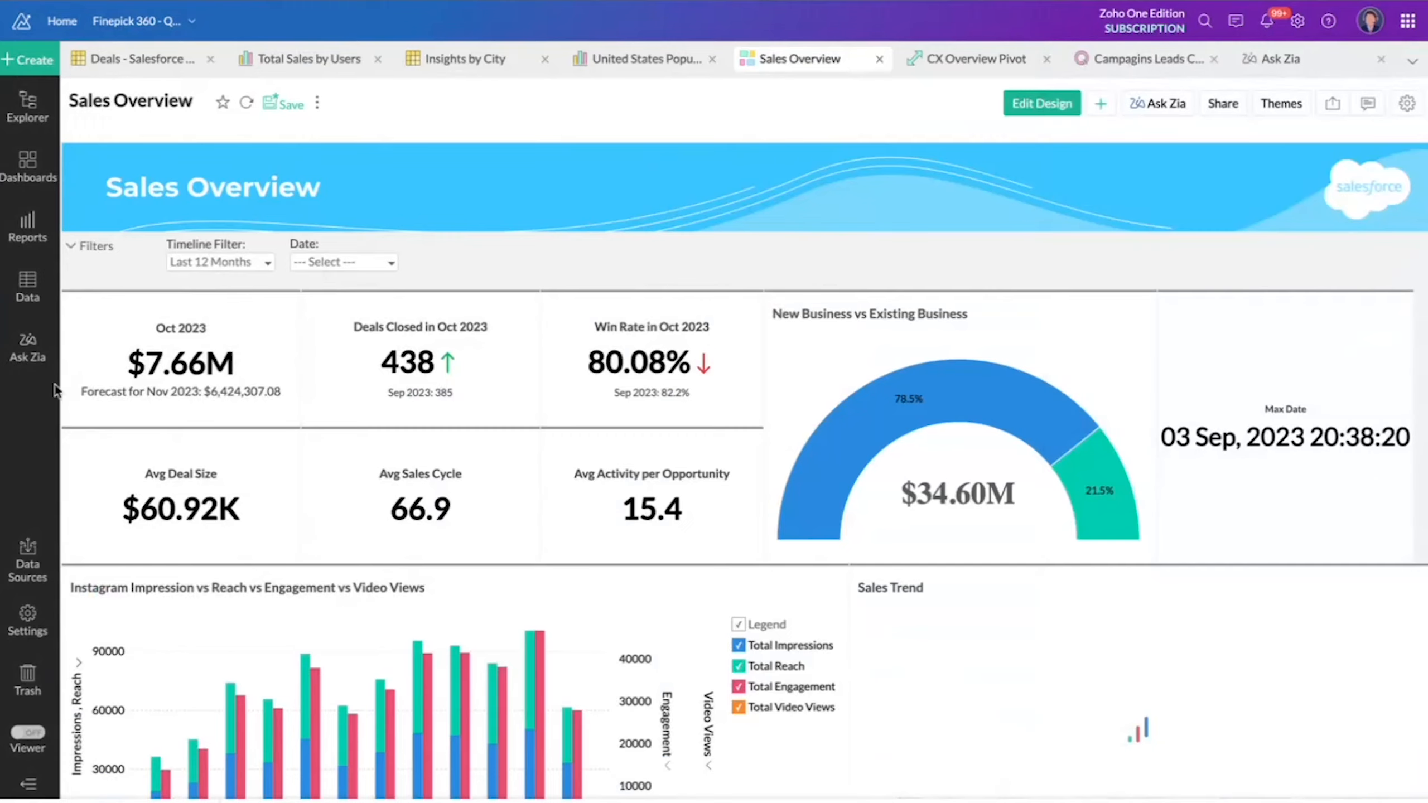
pyautogui.click(269, 305)
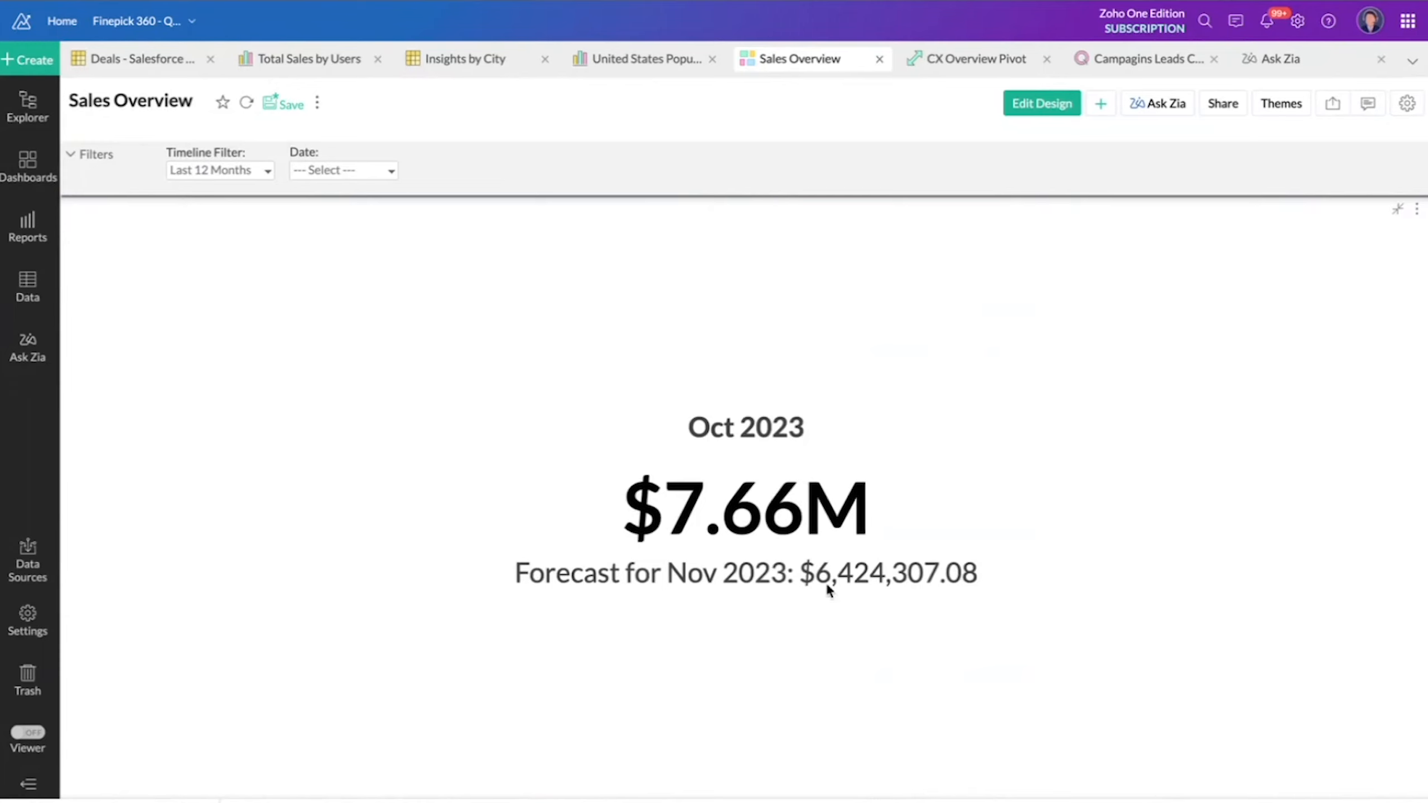
pyautogui.click(1396, 208)
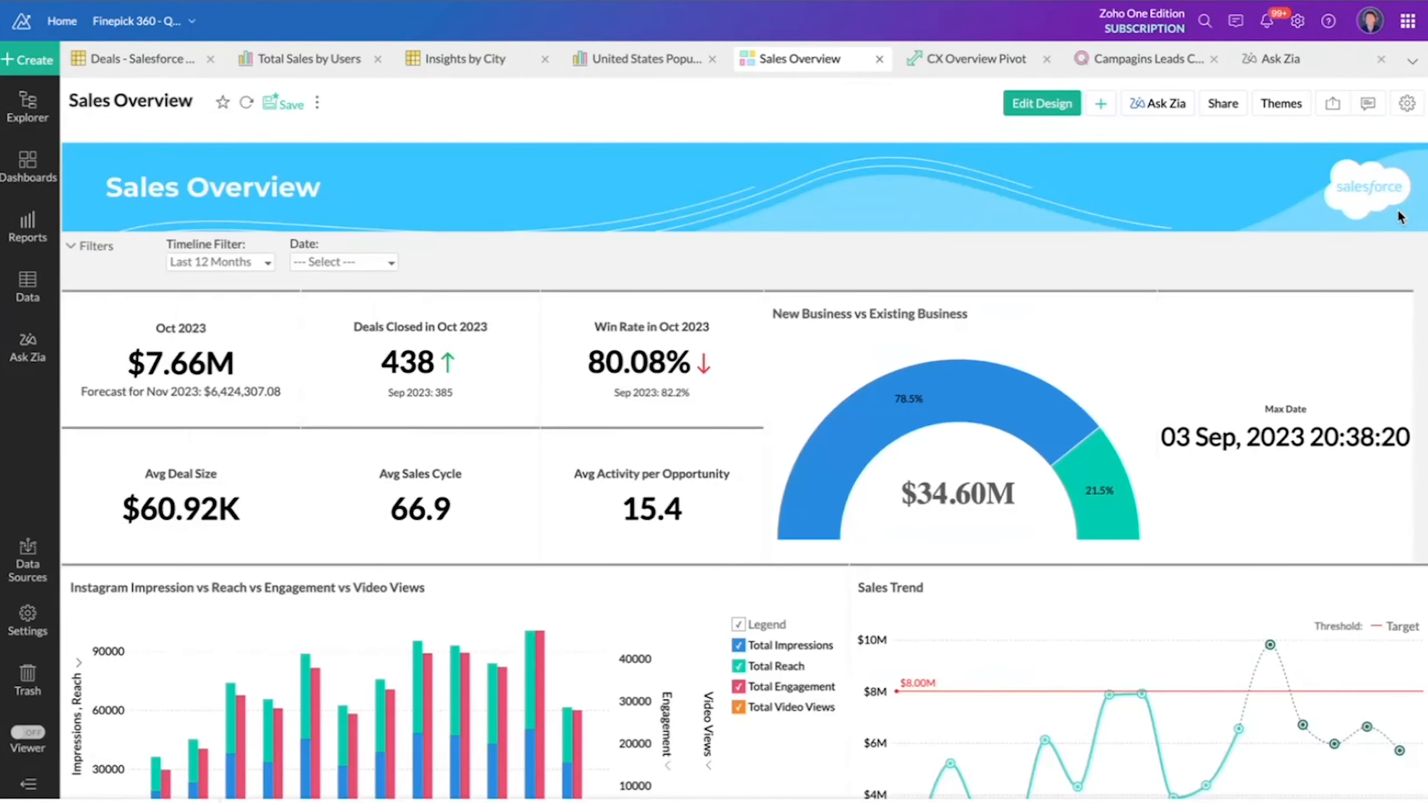
# - Edit the dashboard's Max Date KPI widget, apply Maximum Date of the Sales table's Date column as its data column, and return to view mode
pyautogui.click(1059, 104)
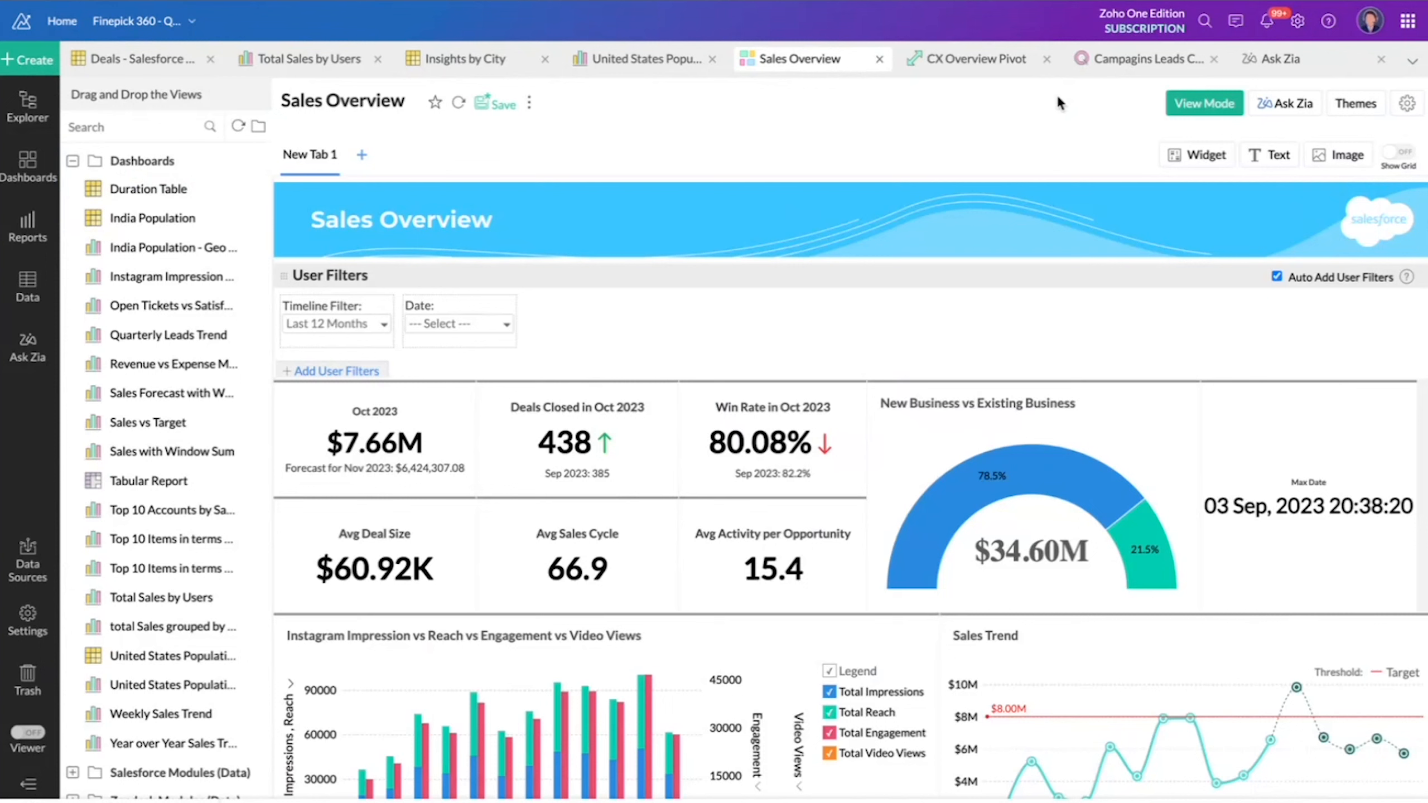
pyautogui.click(1350, 408)
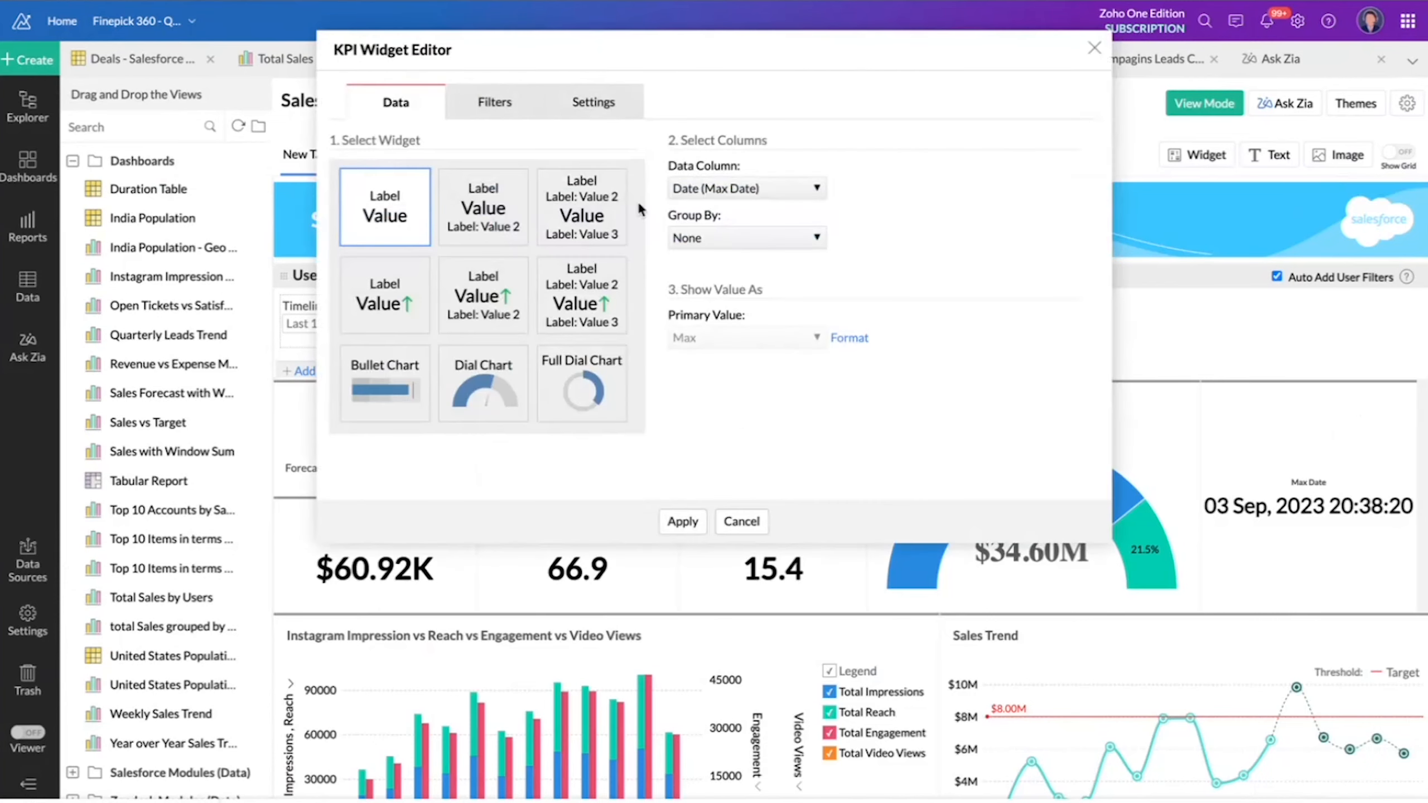
pyautogui.click(757, 198)
pyautogui.moveTo(759, 337)
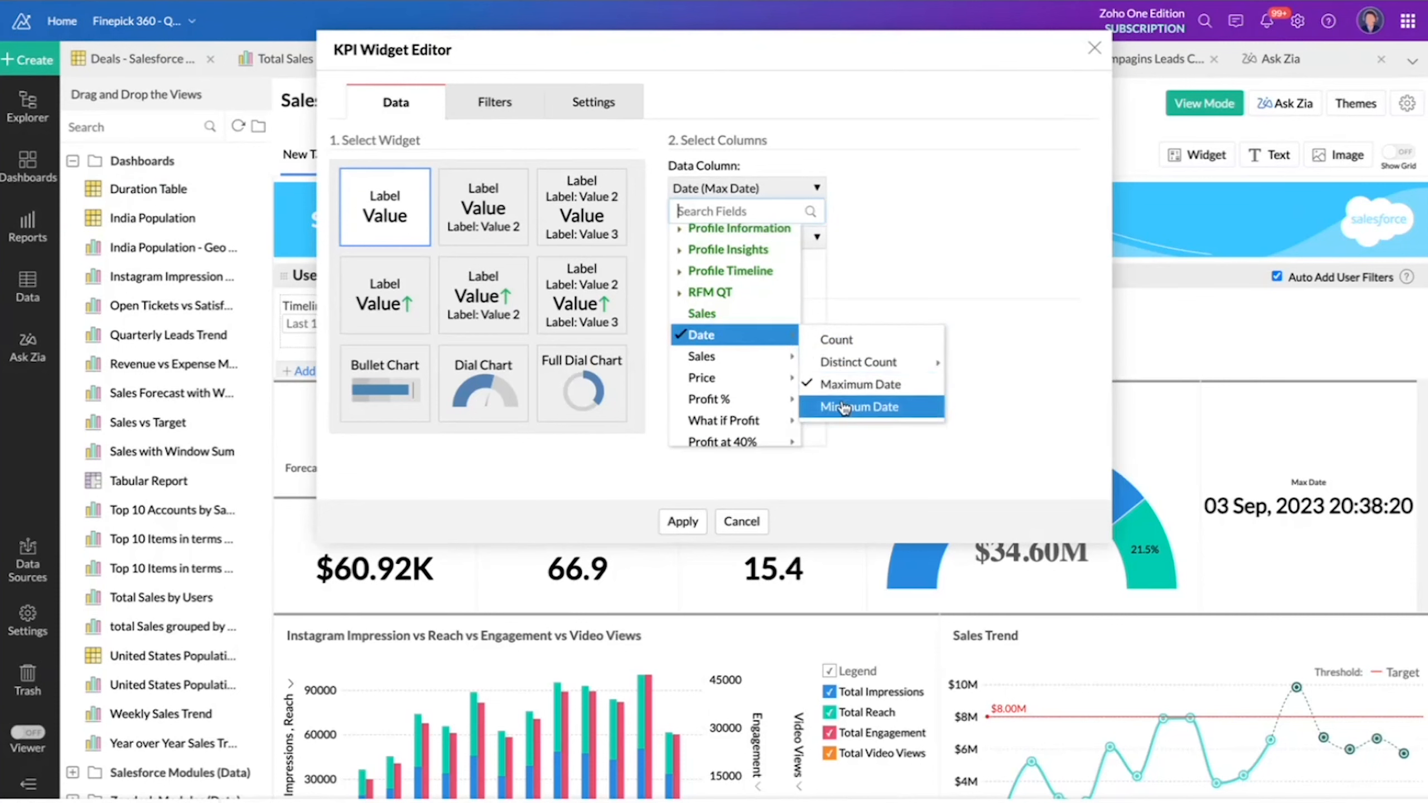
pyautogui.click(859, 386)
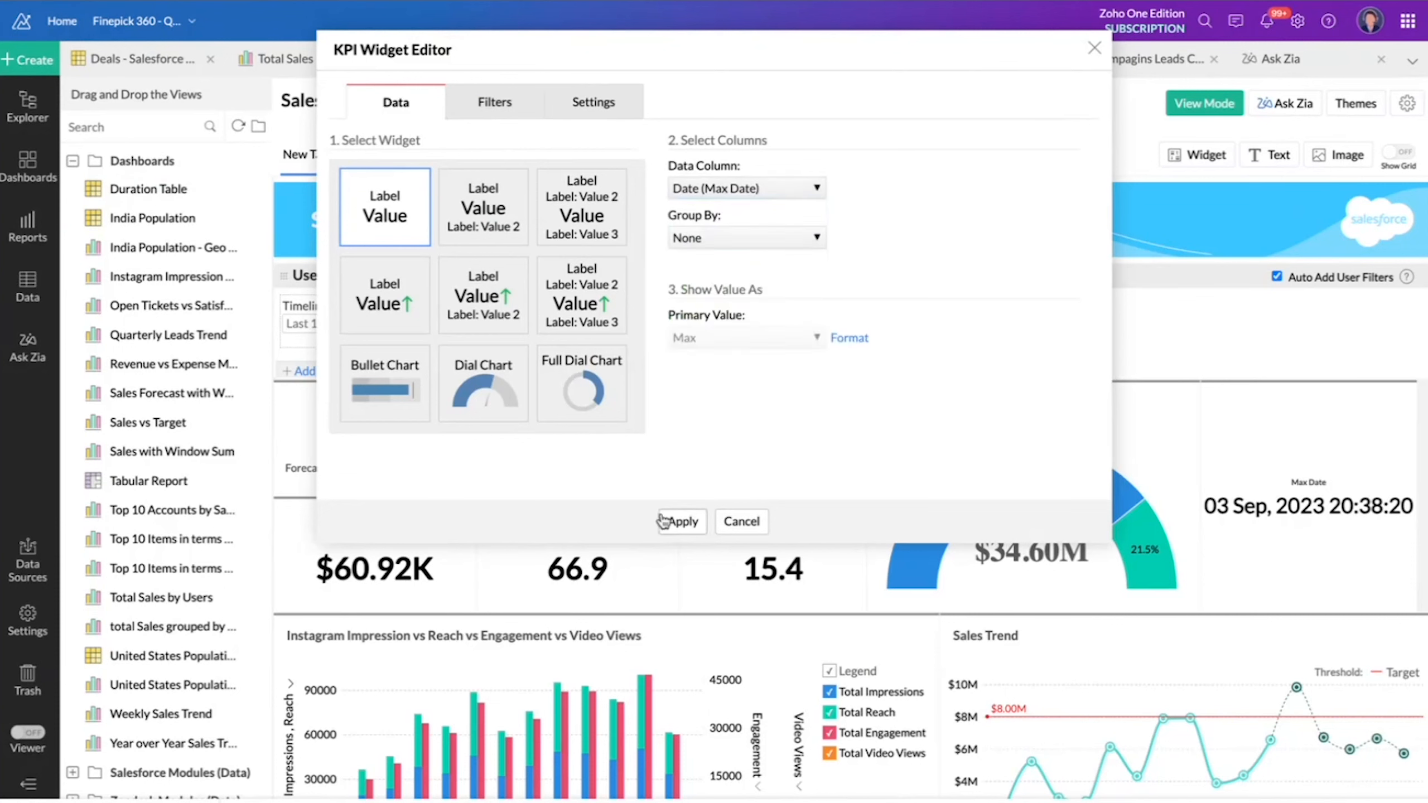
pyautogui.click(678, 523)
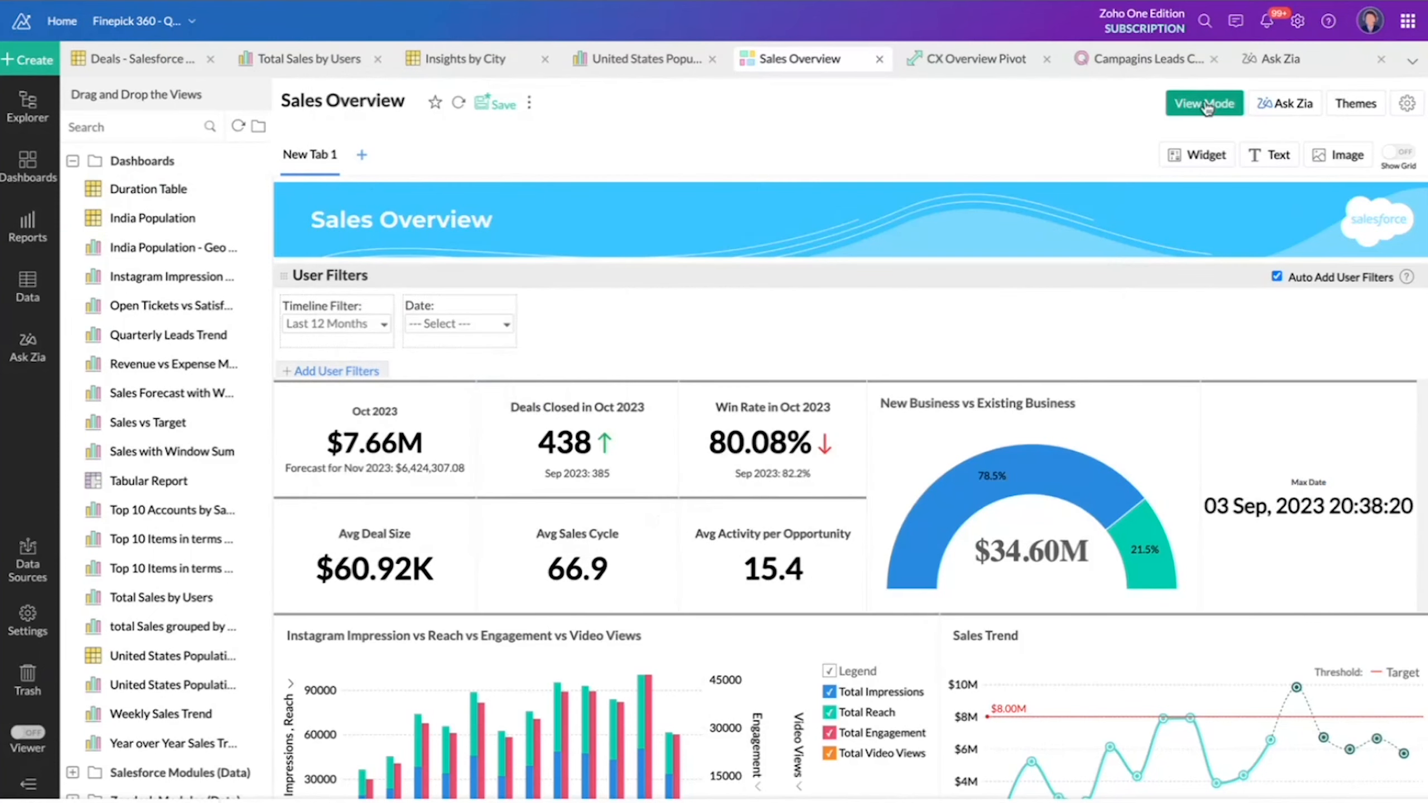
pyautogui.click(1205, 103)
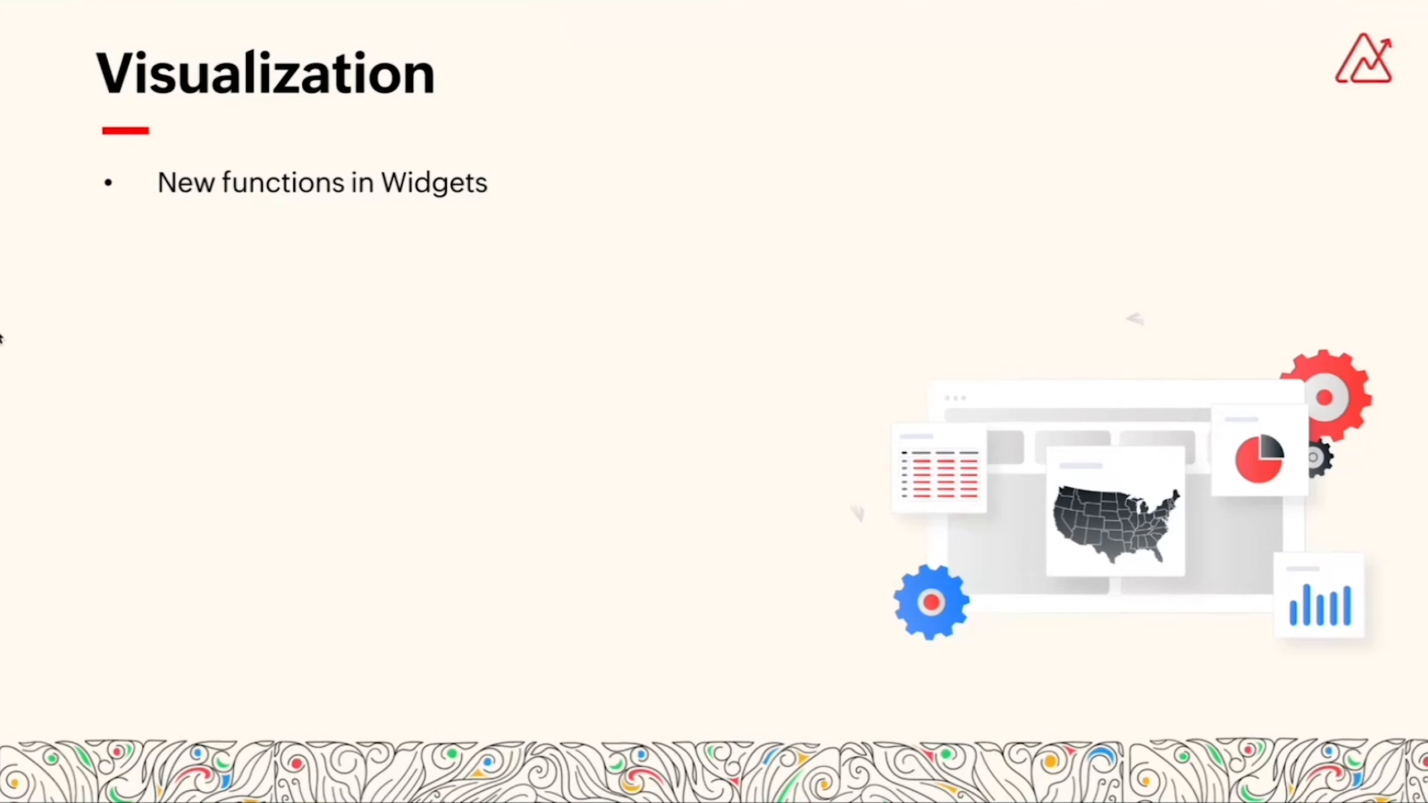
pyautogui.click(537, 250)
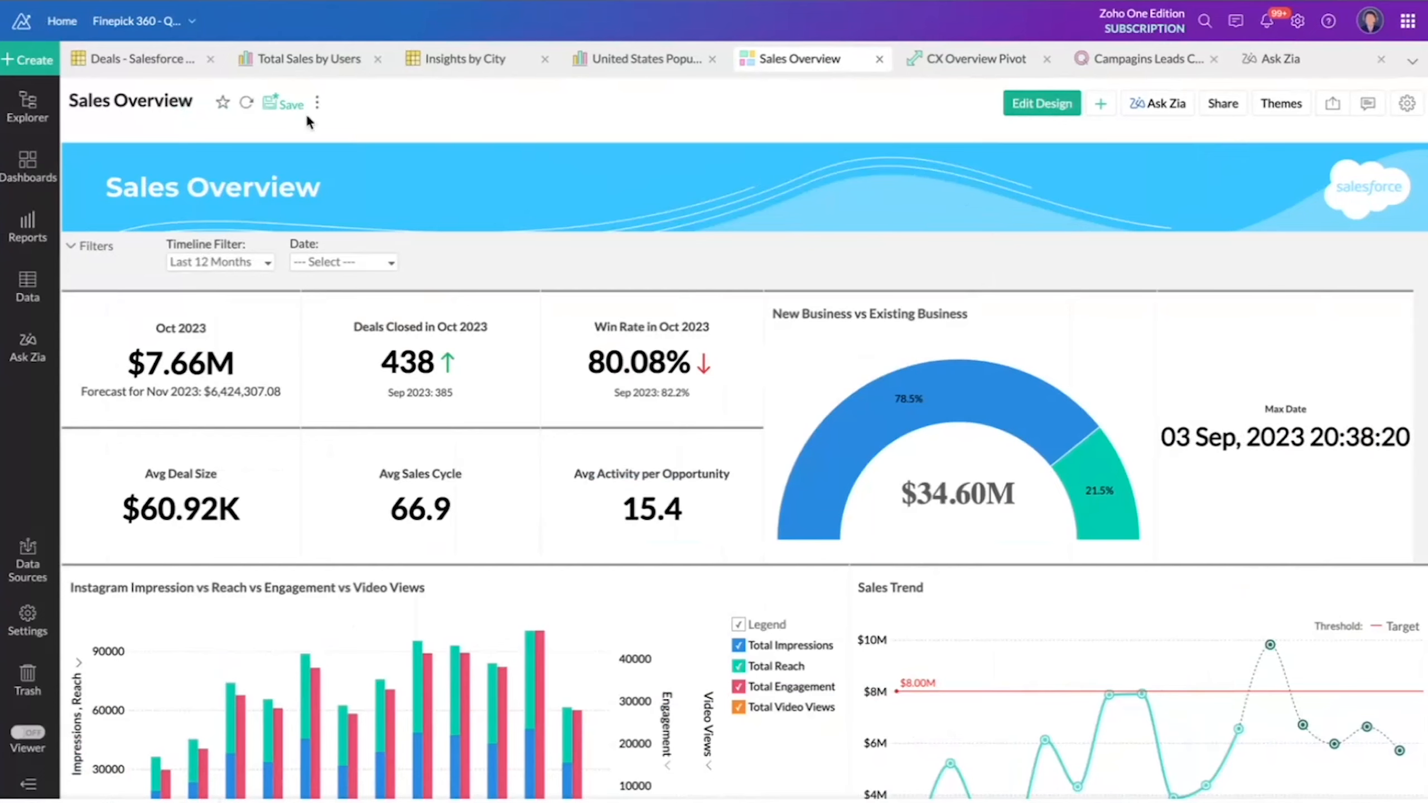
# - Edit the Sales Overview dashboard, add a second tab, and move the Top 10 Accounts by Satisfaction Rate chart onto it
pyautogui.click(1054, 107)
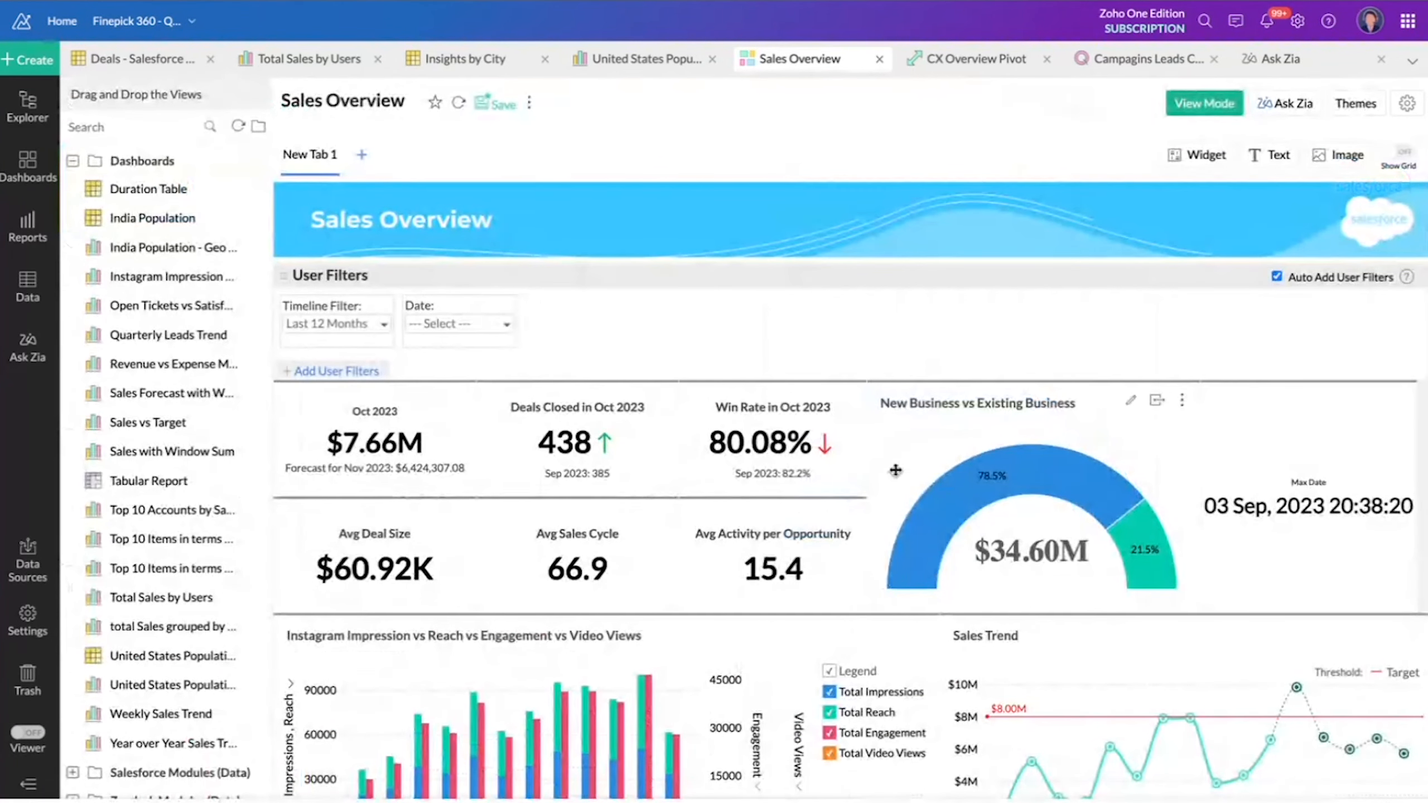
pyautogui.scroll(-6, 963, 717)
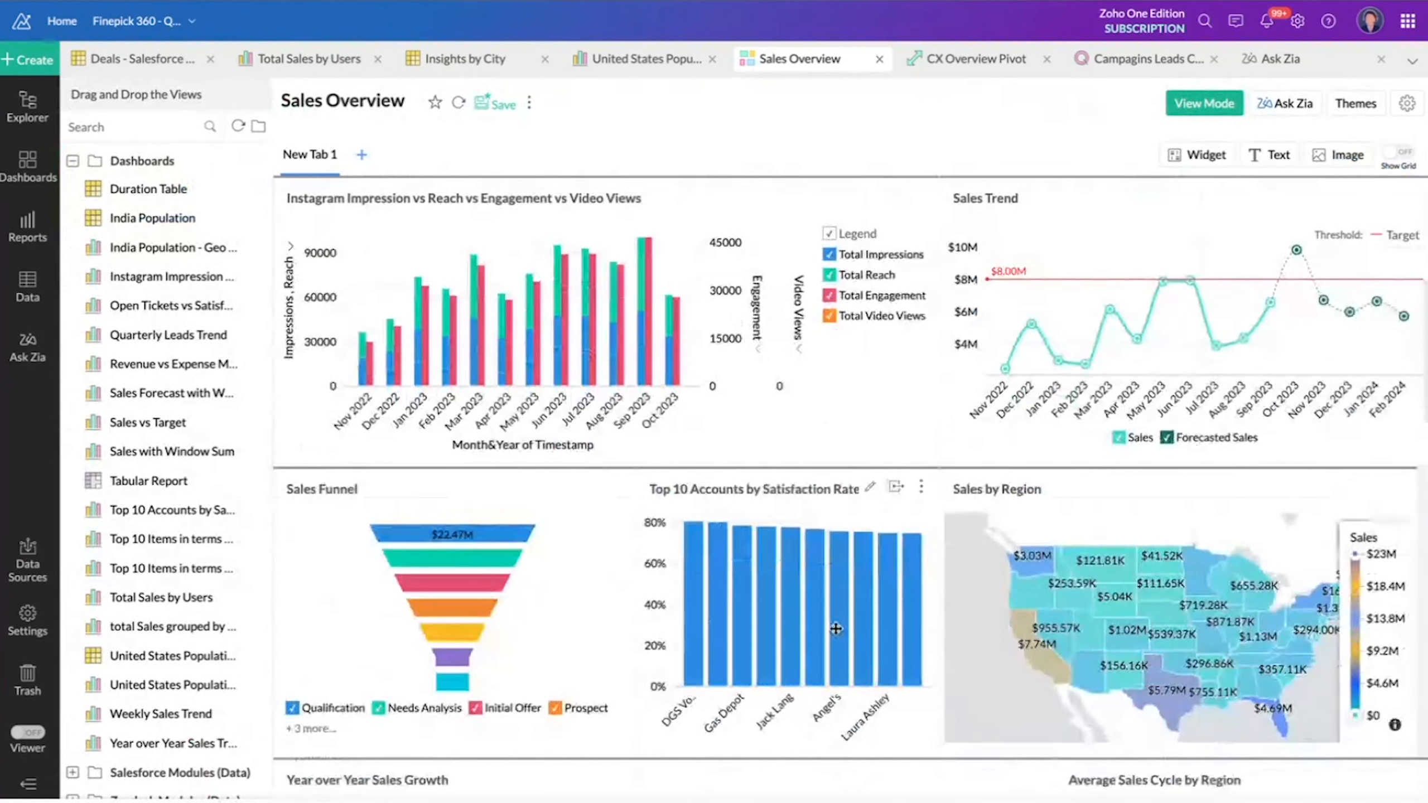
pyautogui.moveTo(837, 628); pyautogui.dragTo(354, 248)
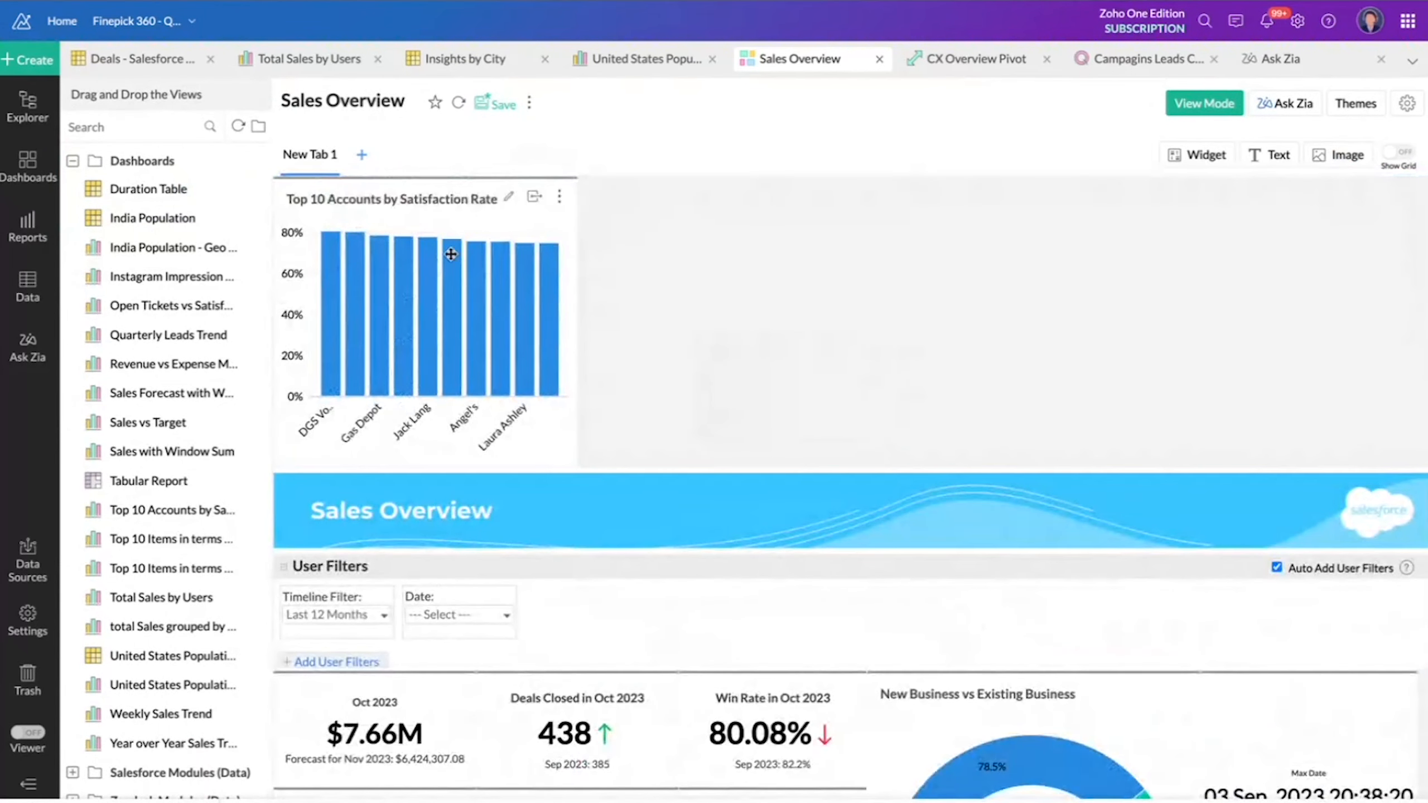
pyautogui.click(365, 156)
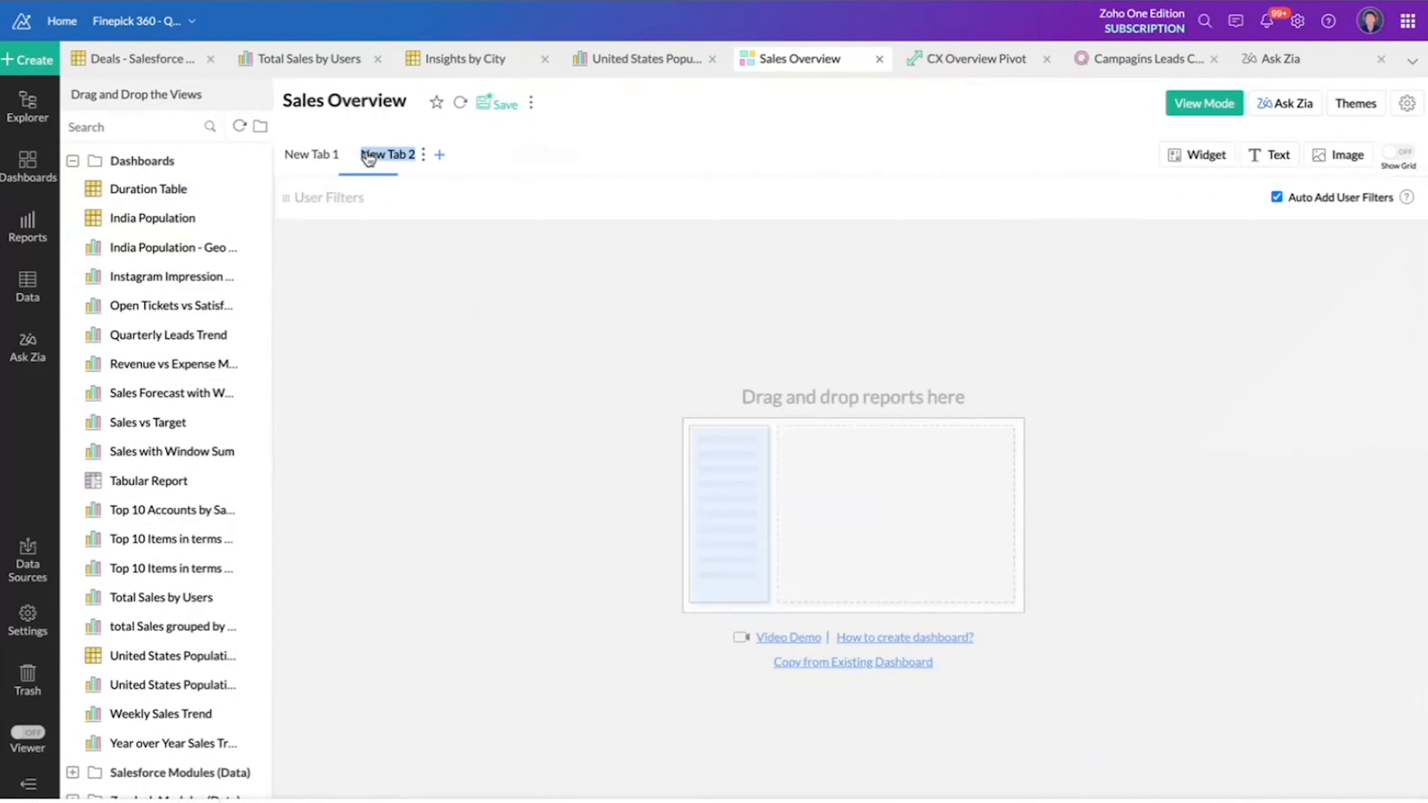
pyautogui.click(330, 160)
pyautogui.moveTo(470, 201); pyautogui.dragTo(390, 166)
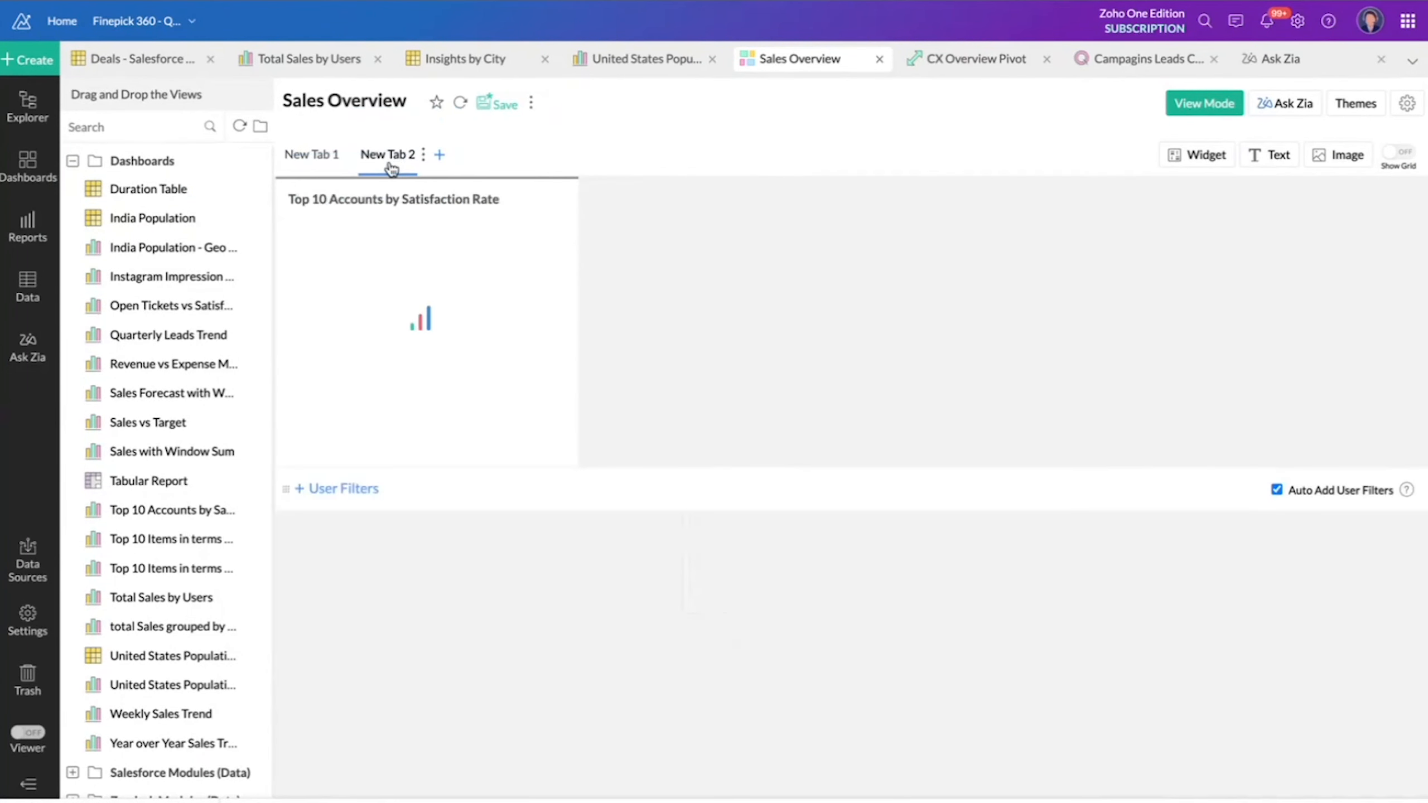
# - Move the Sales by Lead Source and Industry chart from New Tab 1 onto a new third tab
pyautogui.click(329, 162)
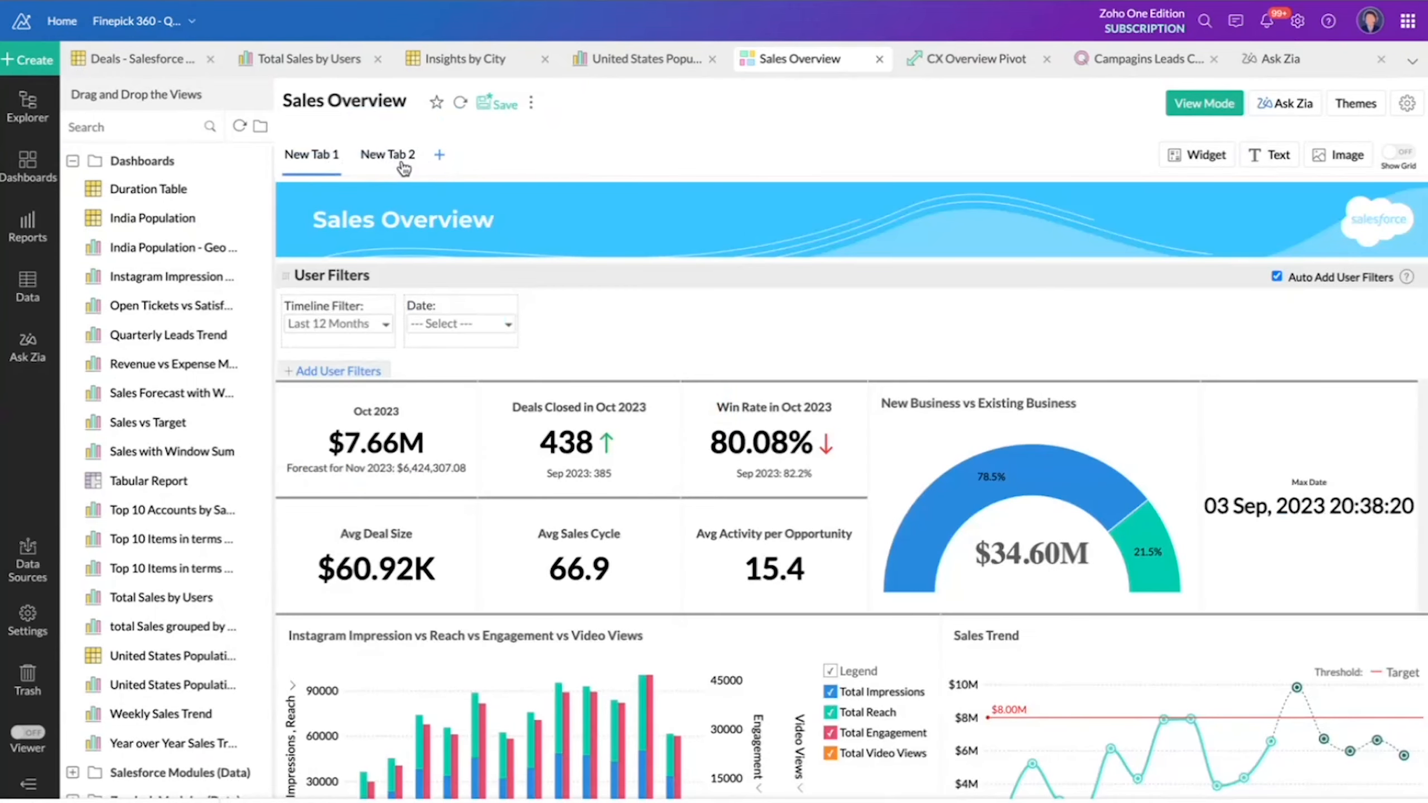
pyautogui.scroll(-10, 897, 633)
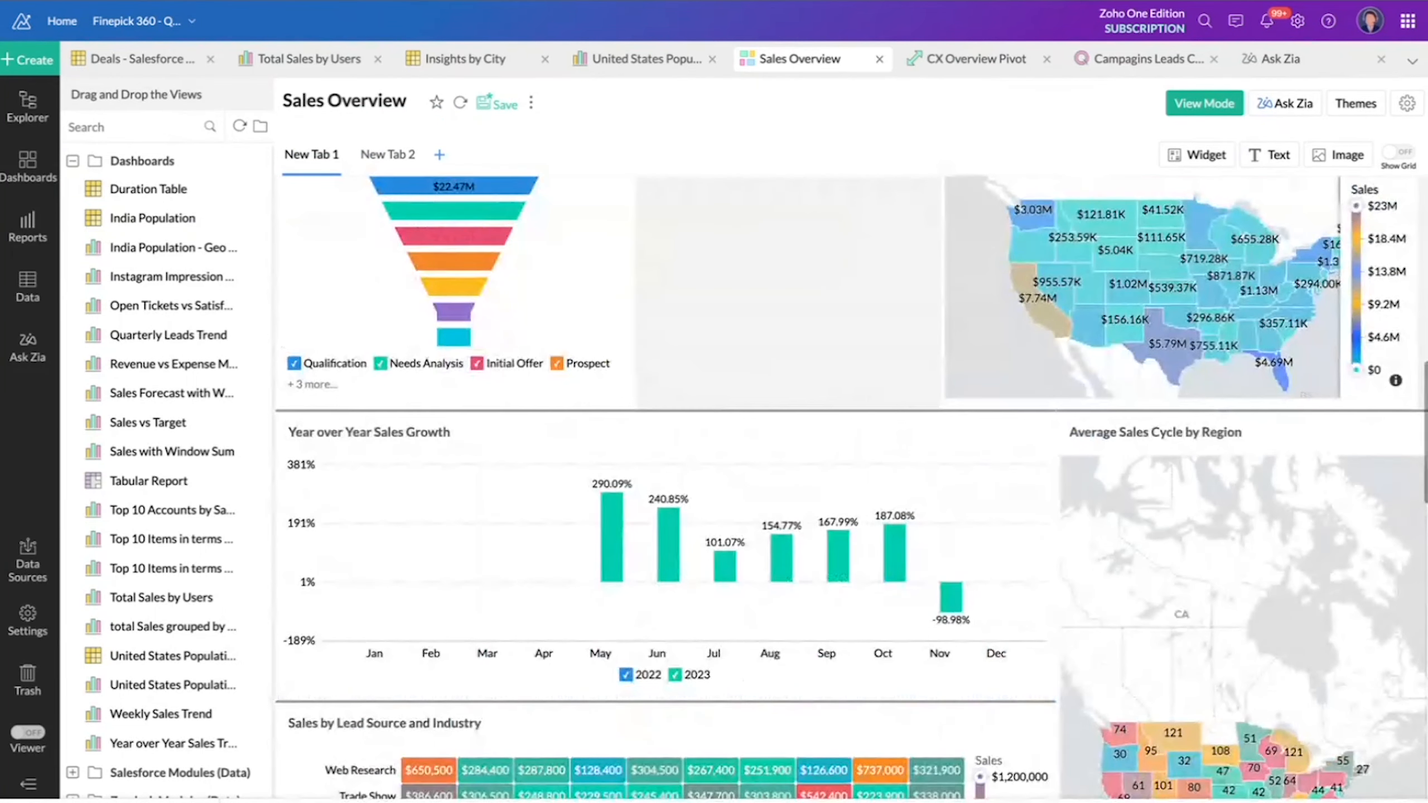
pyautogui.moveTo(667, 762); pyautogui.dragTo(506, 661)
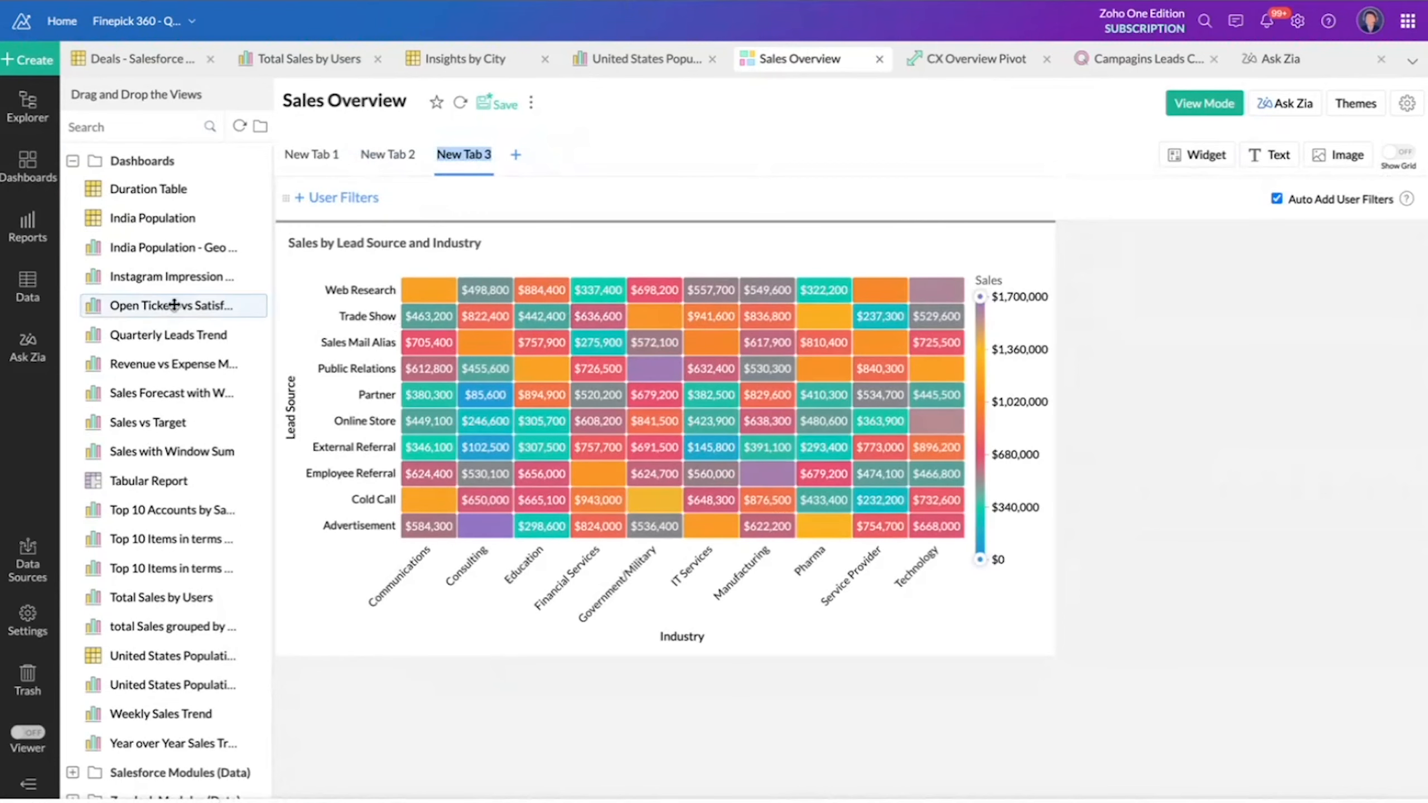
# - Add the Open Tickets vs Satisfaction Rate and United States Population - Geo Map reports to New Tab 3, and view New Tab 1 in view mode
pyautogui.moveTo(172, 309); pyautogui.dragTo(585, 622)
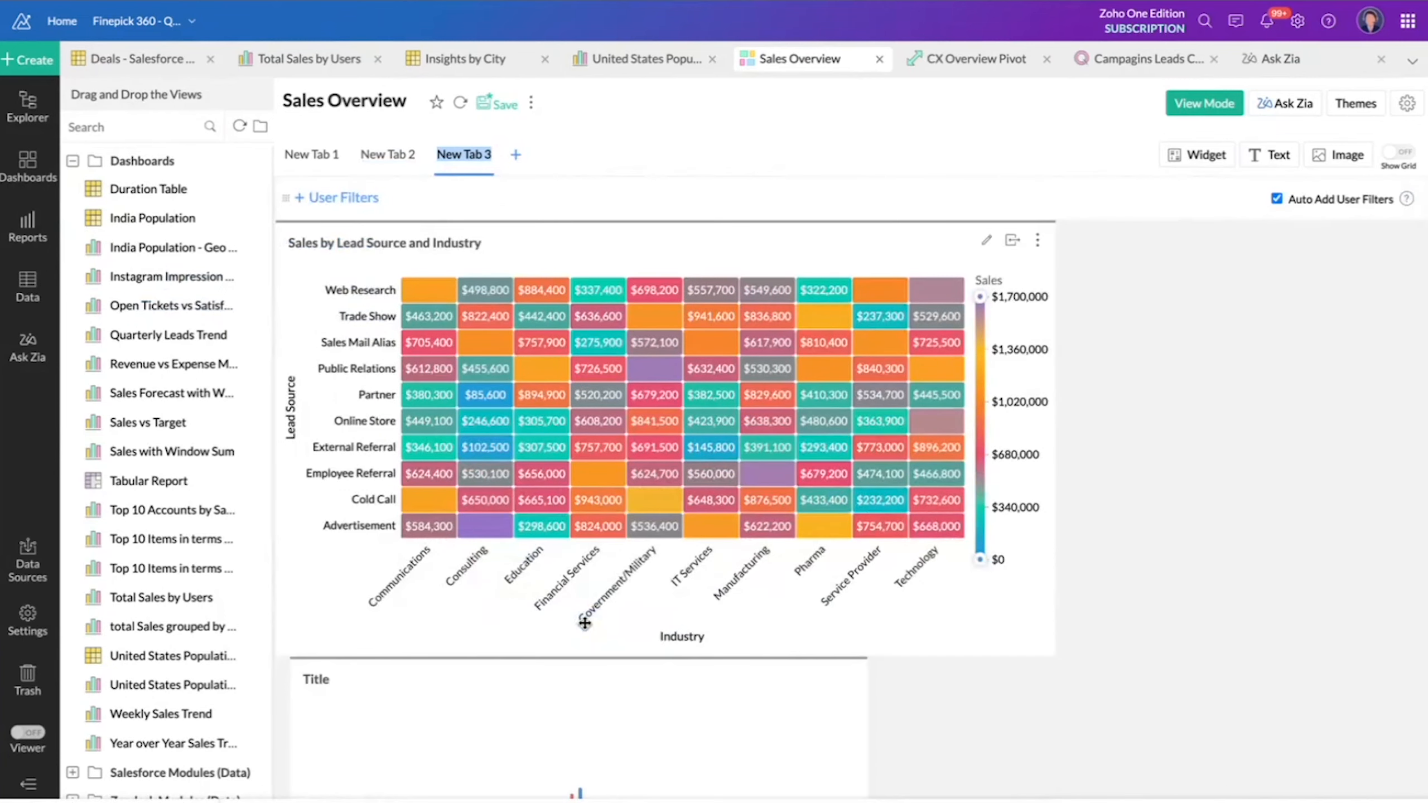
pyautogui.click(40, 227)
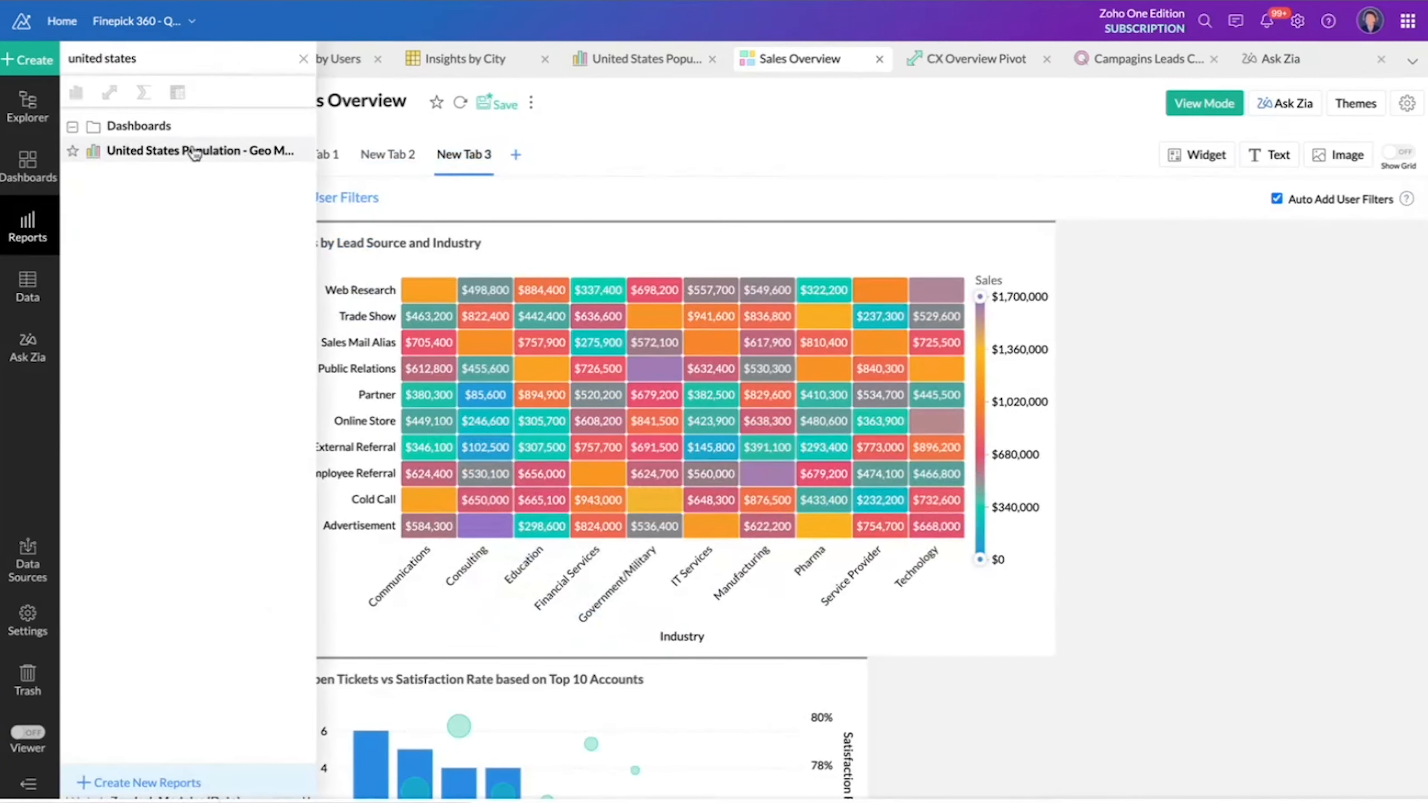
pyautogui.moveTo(159, 150); pyautogui.dragTo(1124, 558)
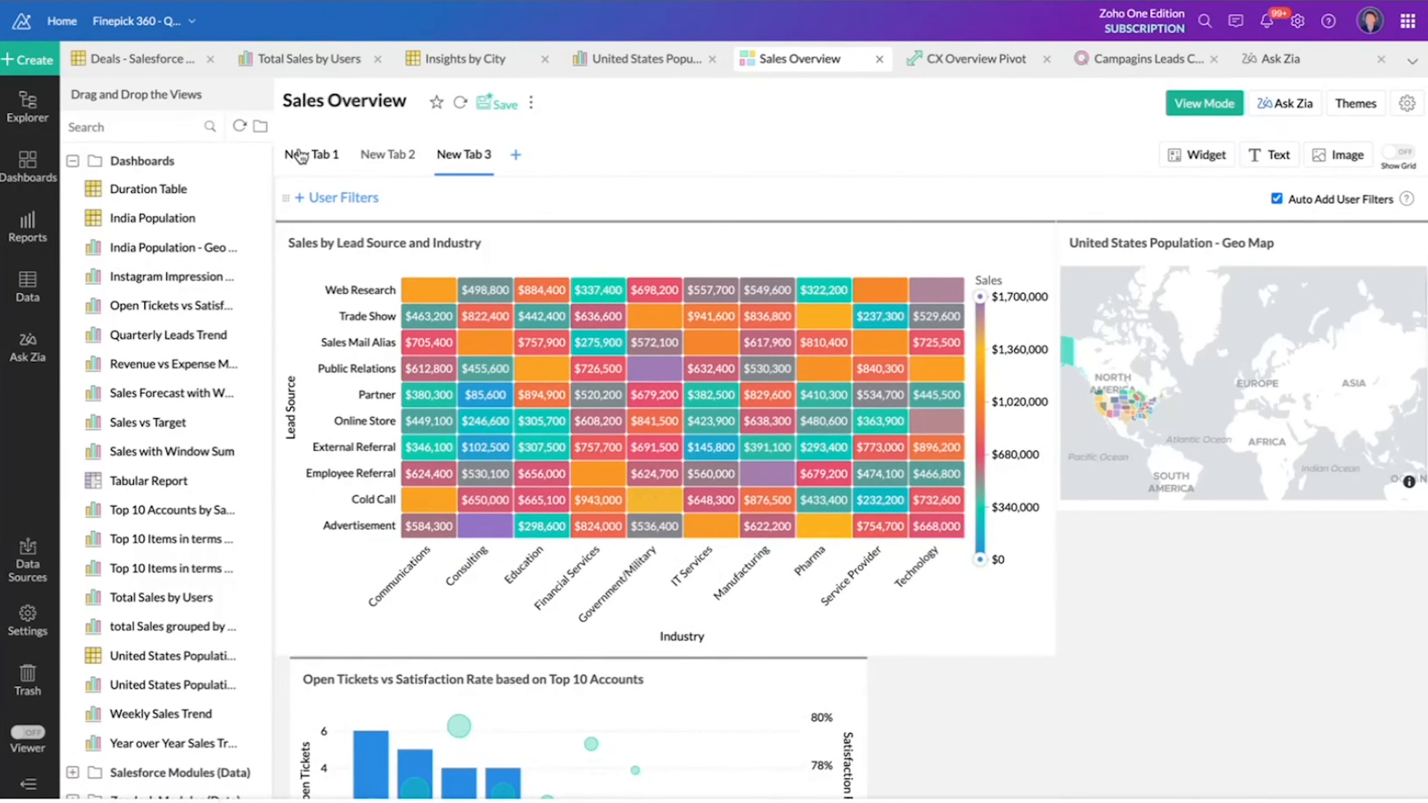
pyautogui.click(1195, 107)
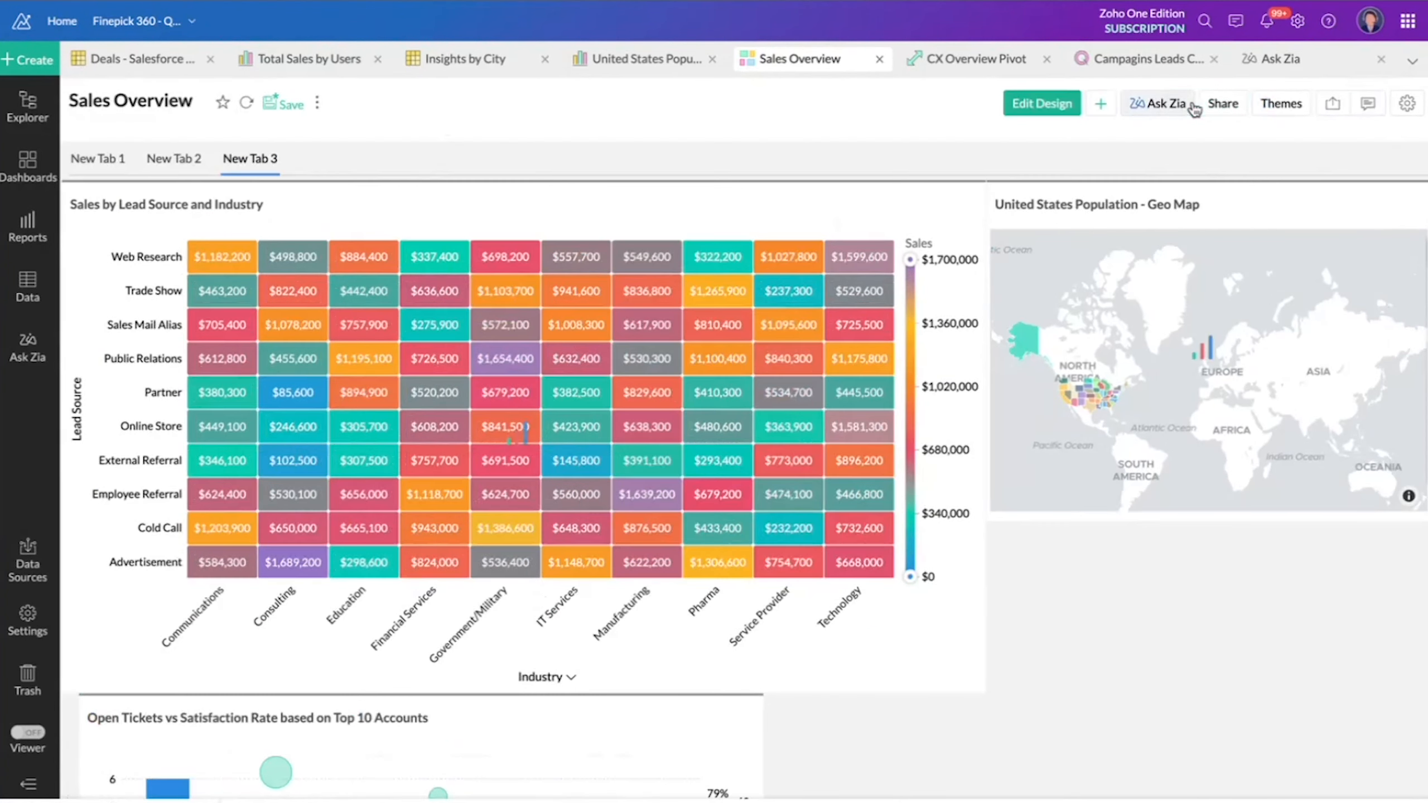
pyautogui.click(116, 157)
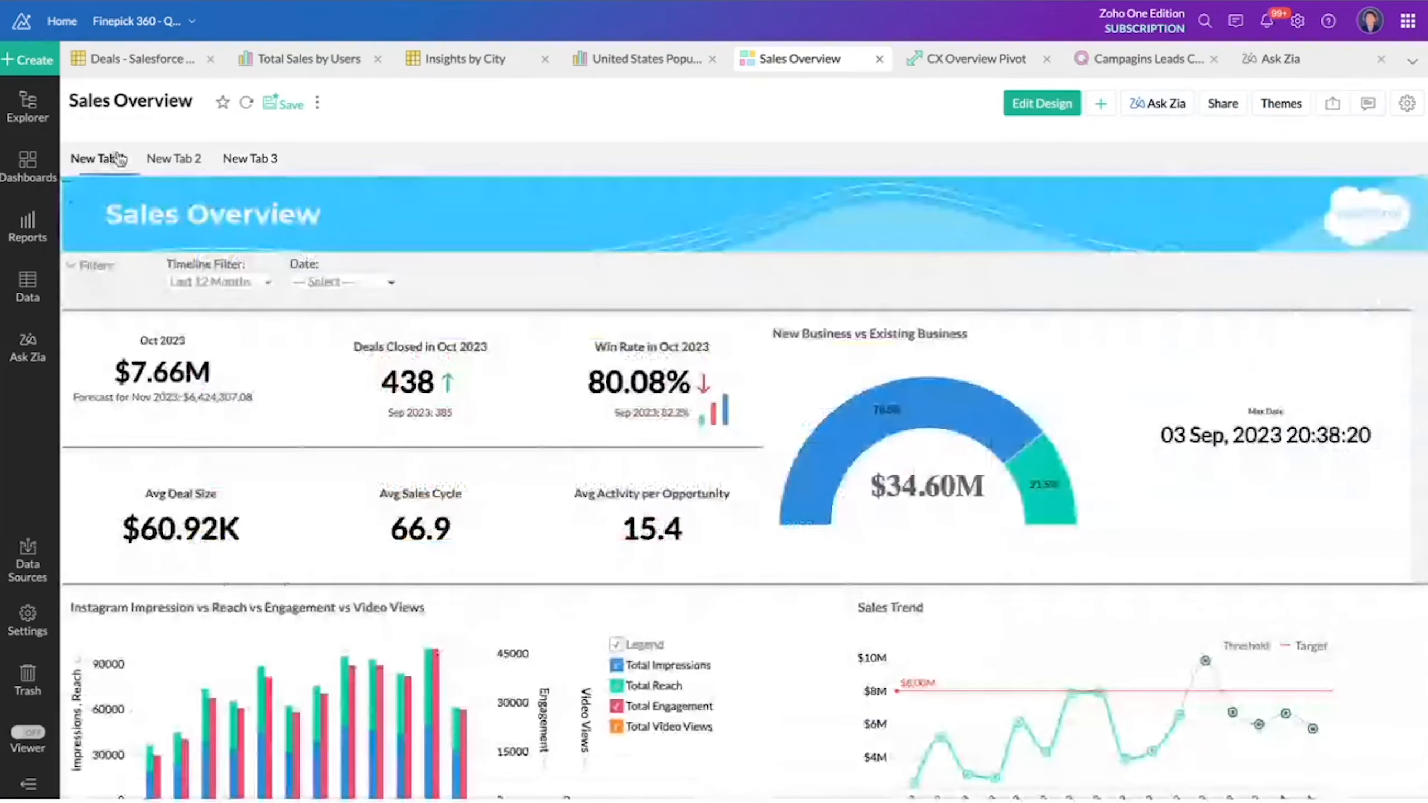
# - Customize the dashboard theme's card style with margin 10 and radius 20, apply it, and look over the restyled cards on New Tab 1
pyautogui.click(1282, 105)
pyautogui.click(1380, 122)
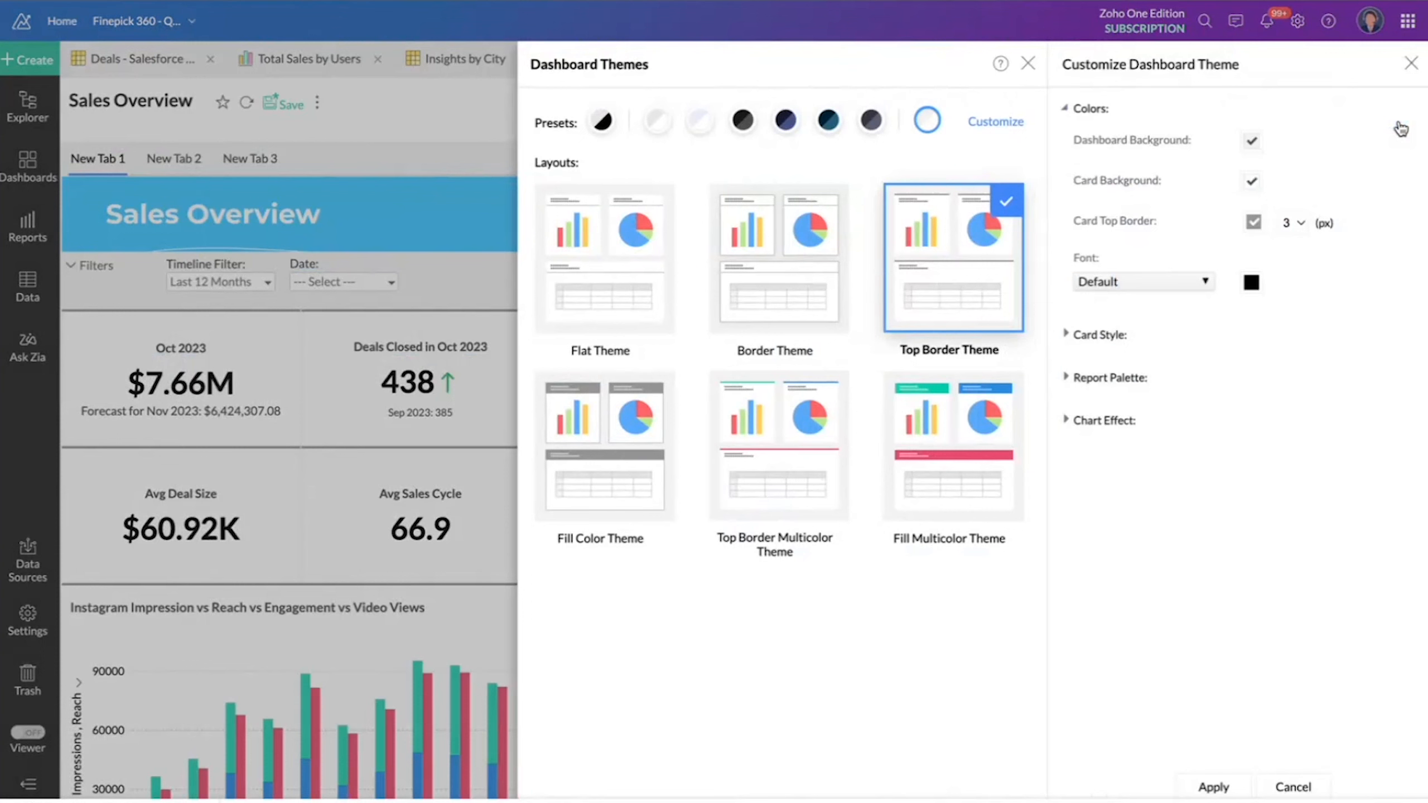
pyautogui.click(1068, 335)
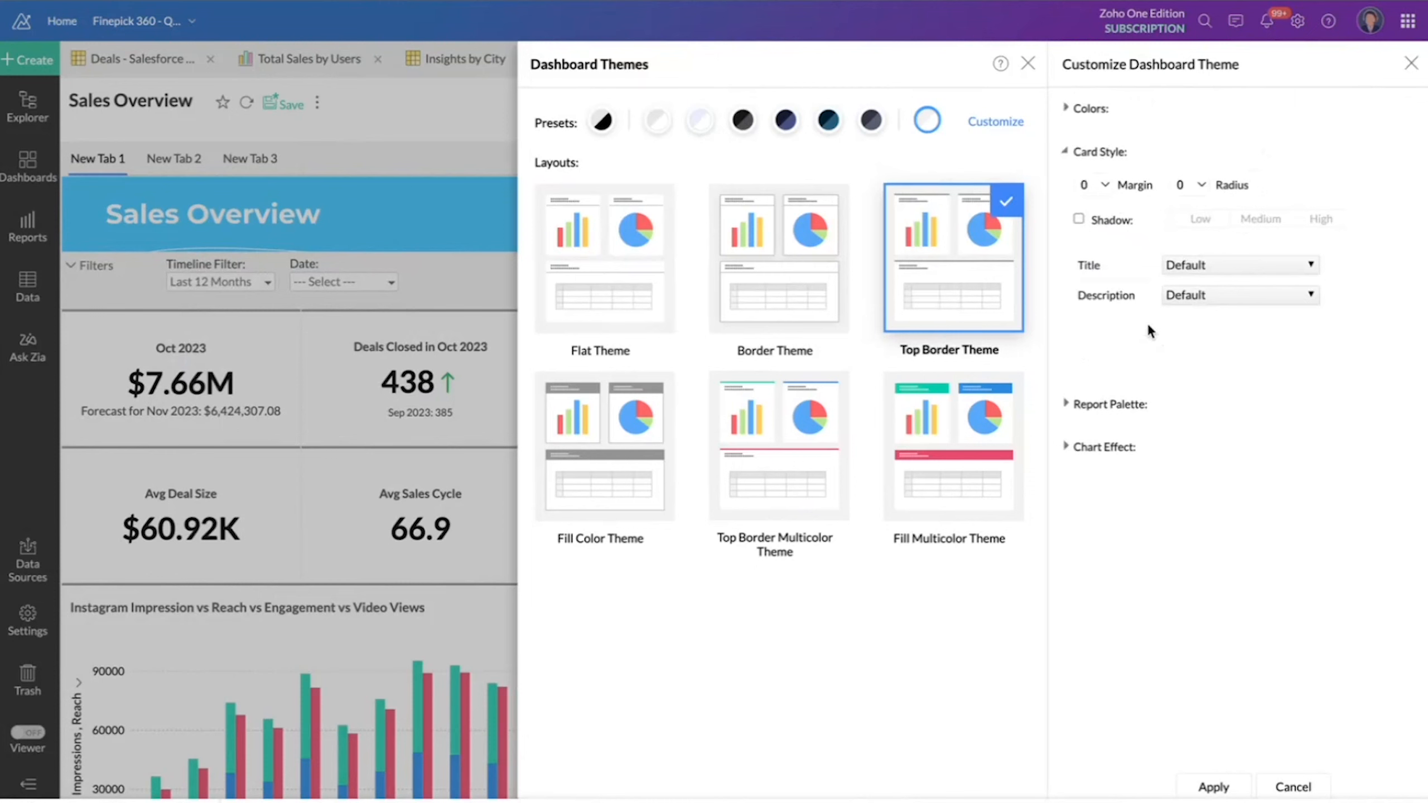
pyautogui.click(1108, 189)
pyautogui.click(1093, 384)
pyautogui.click(1189, 190)
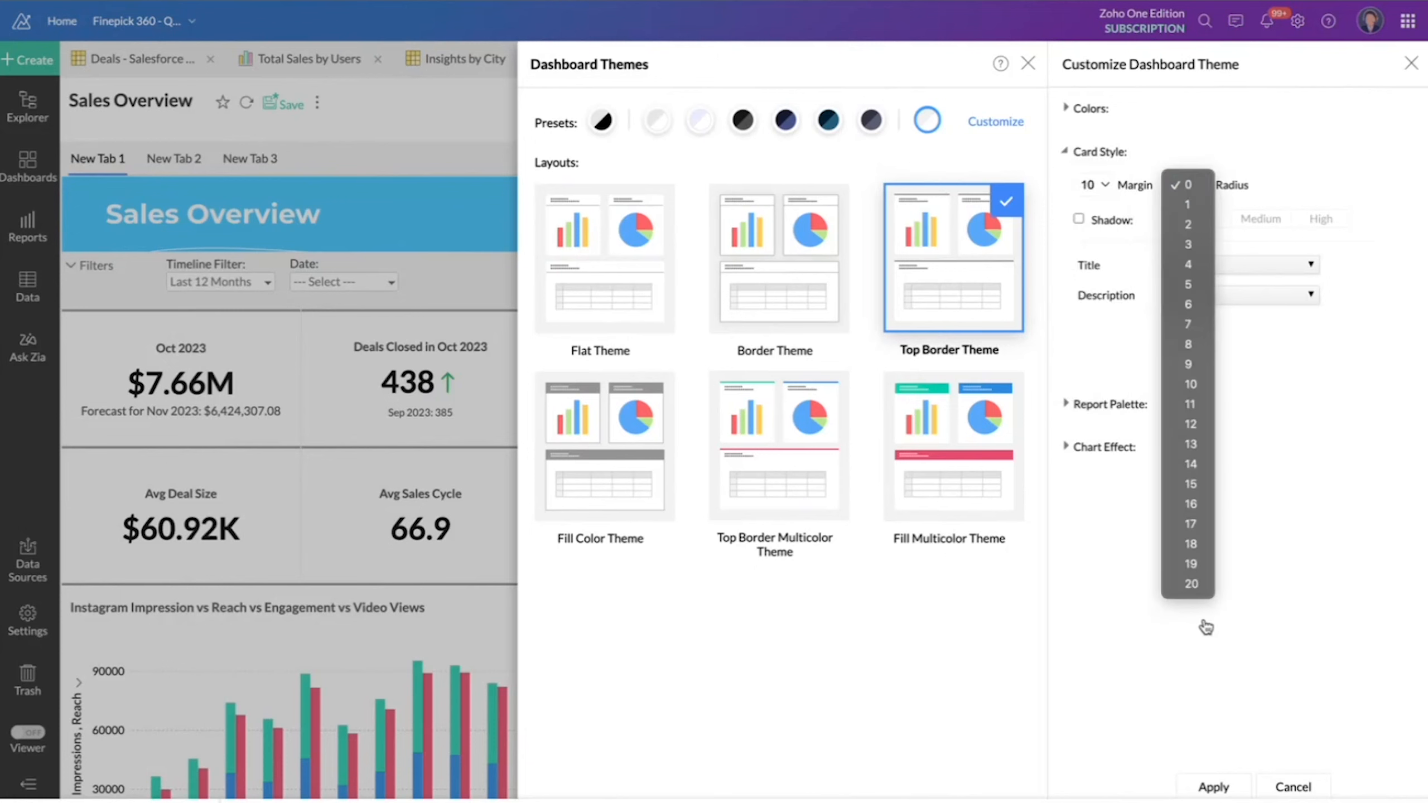
pyautogui.click(1193, 585)
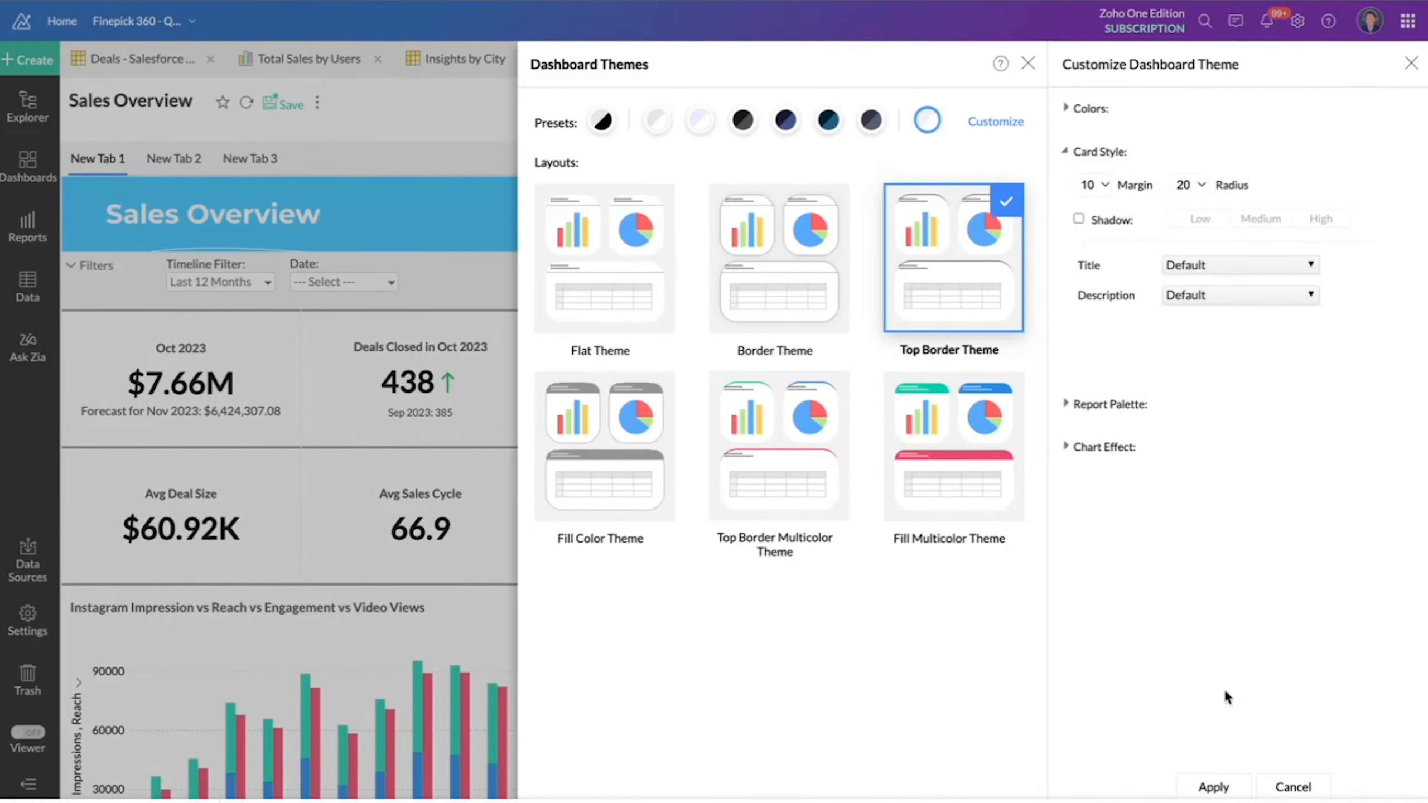
pyautogui.click(1215, 786)
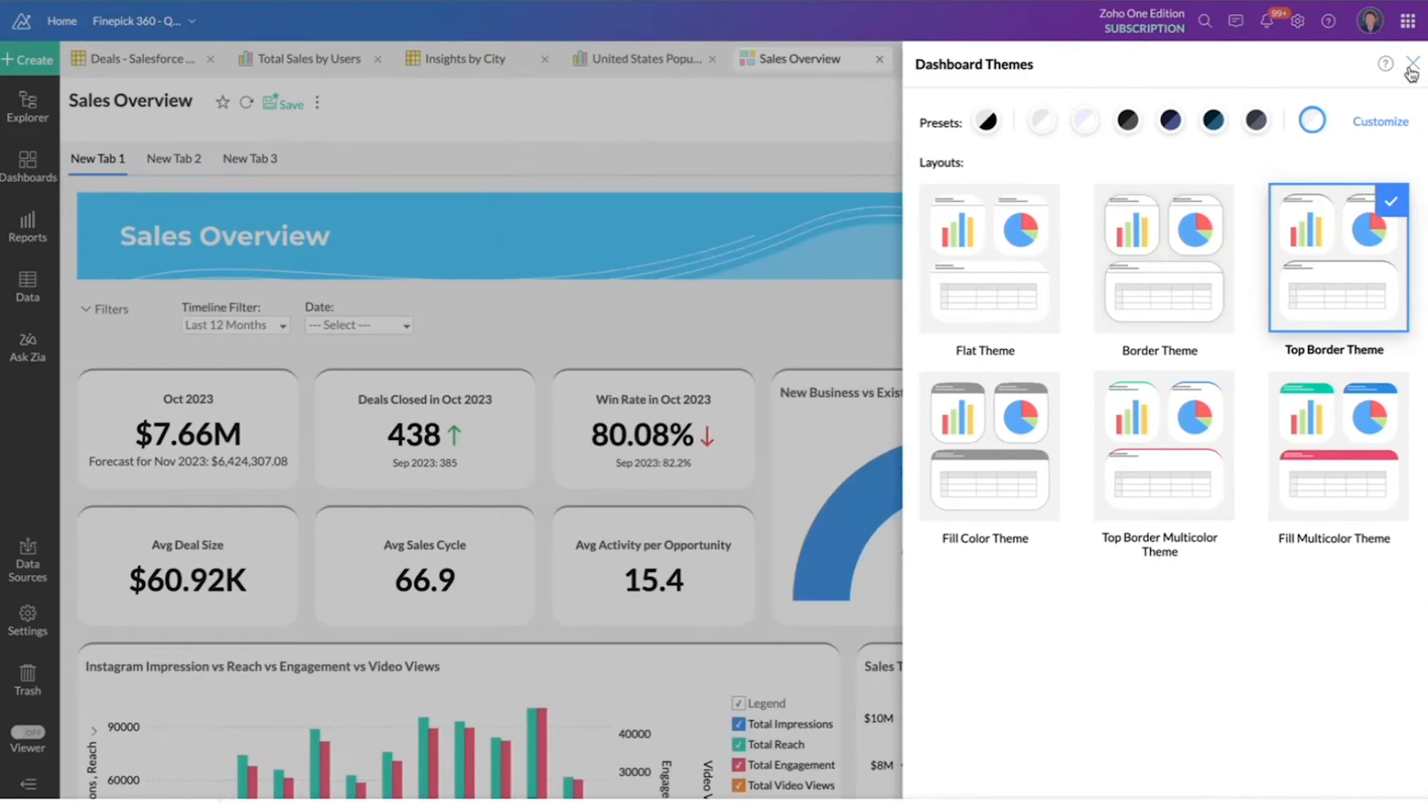
pyautogui.click(1412, 67)
pyautogui.scroll(-2, 672, 447)
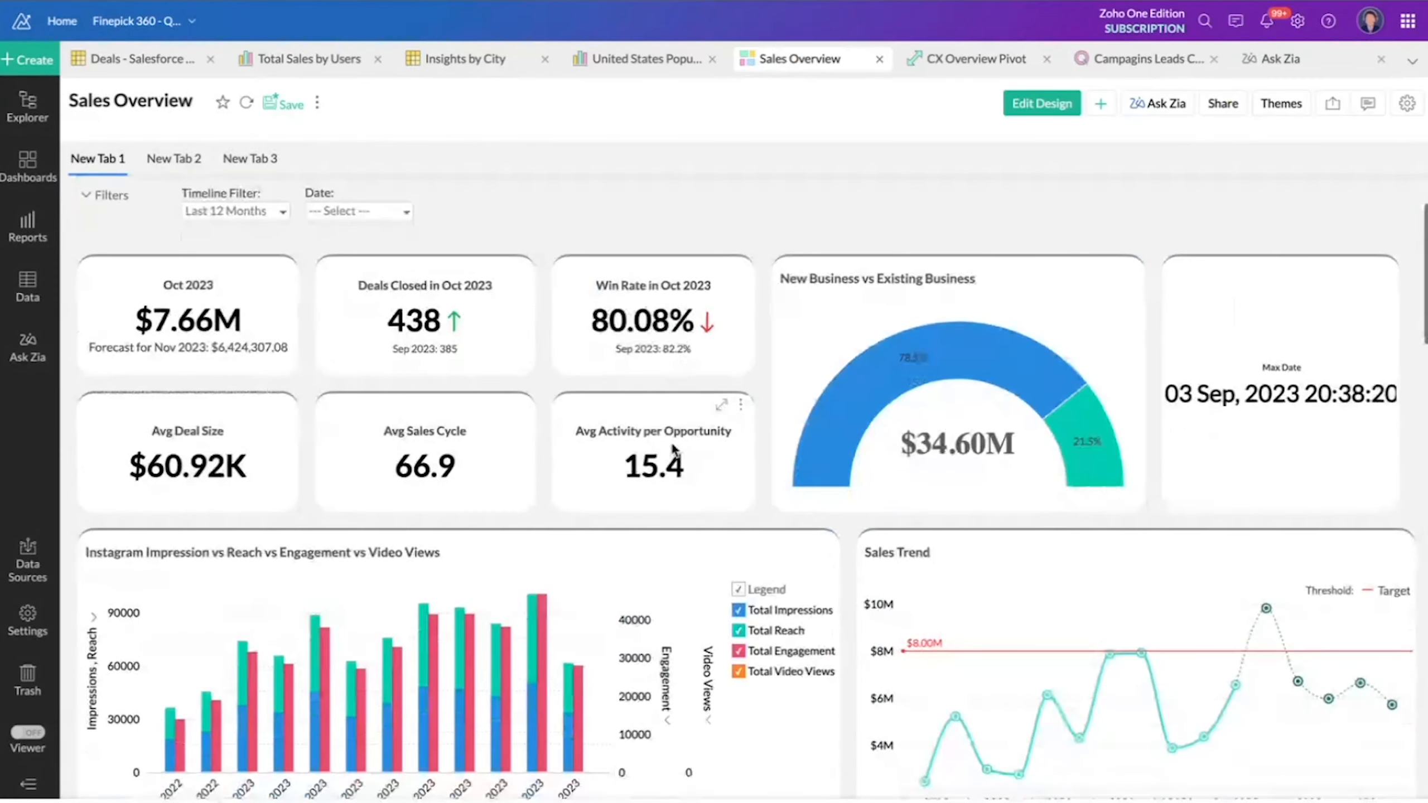
pyautogui.scroll(-1, 673, 447)
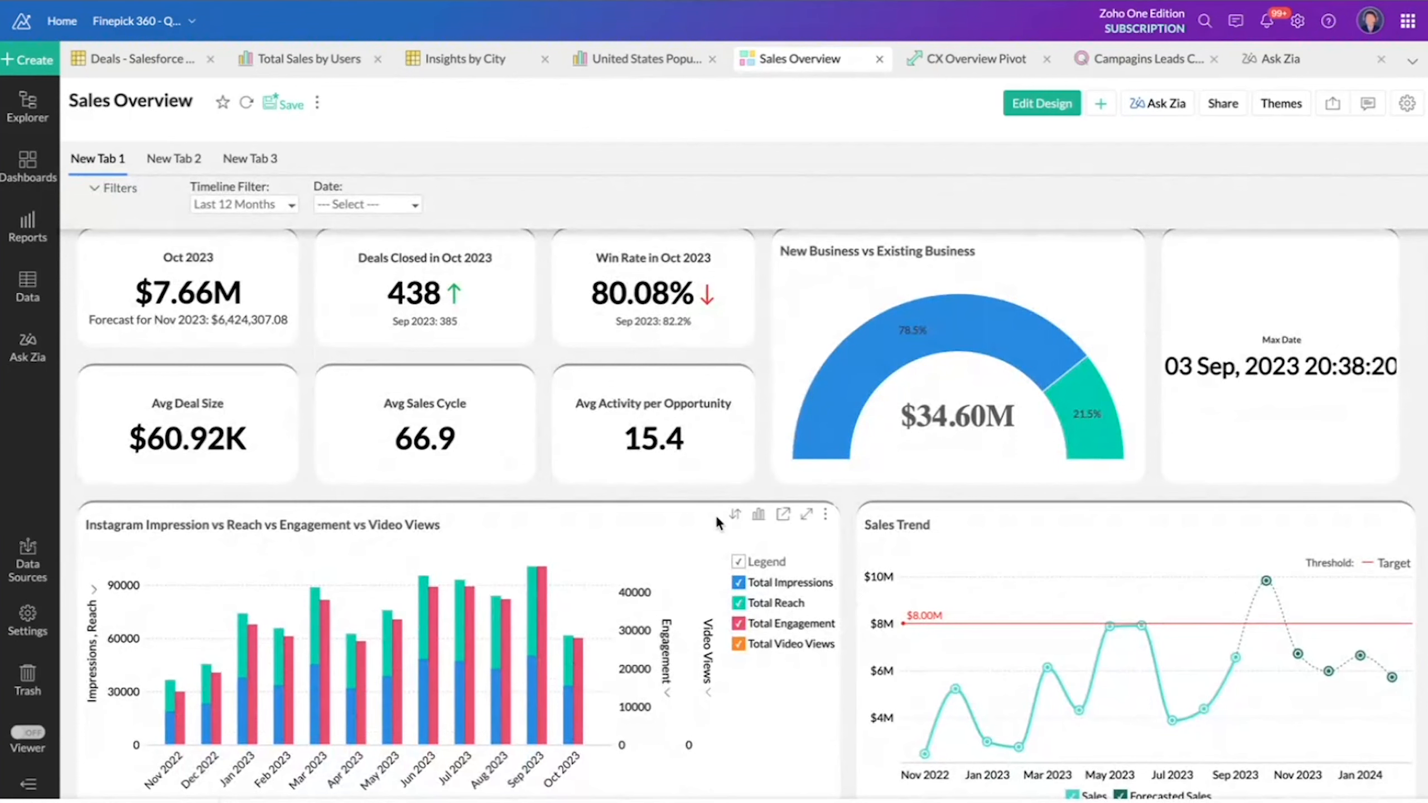
pyautogui.moveTo(849, 354)
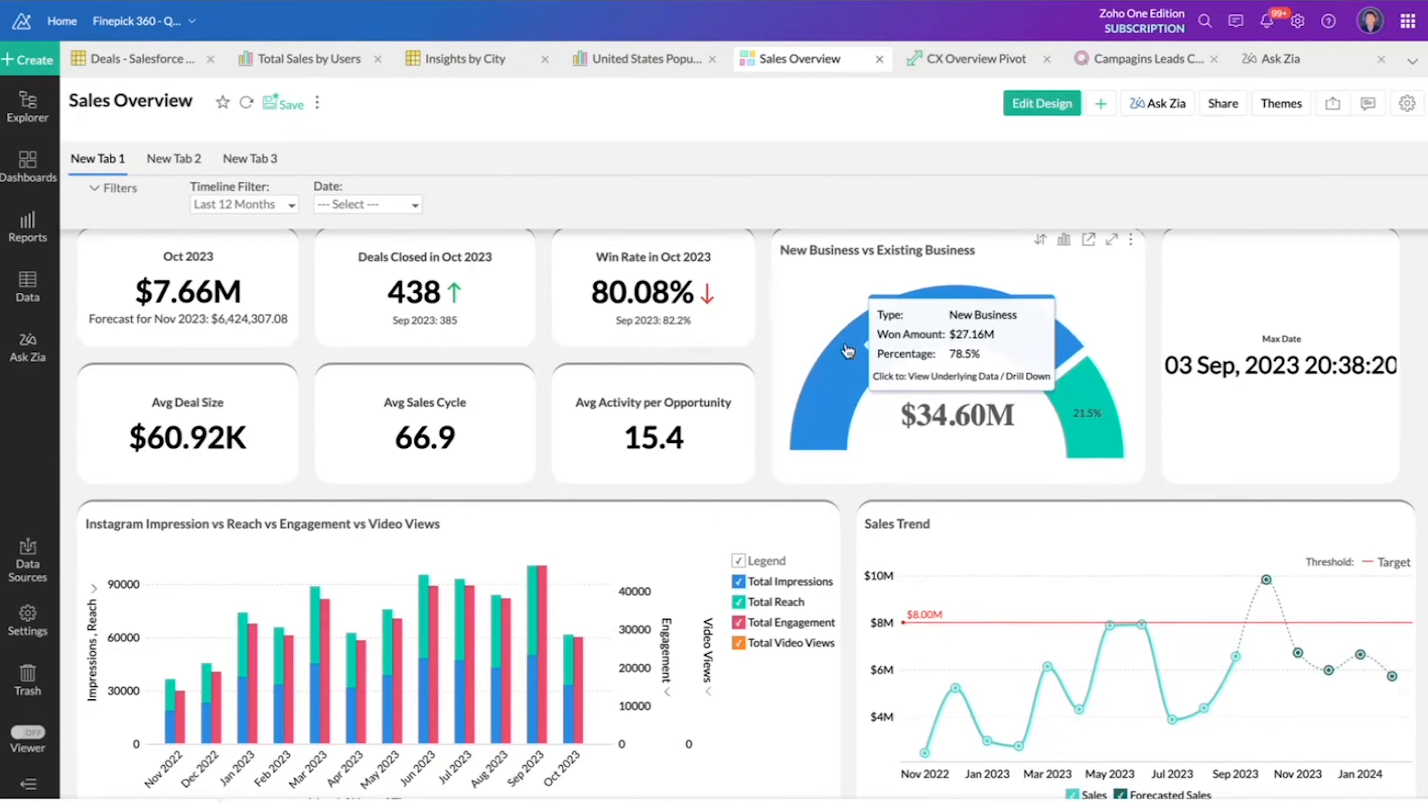
pyautogui.scroll(-1, 850, 352)
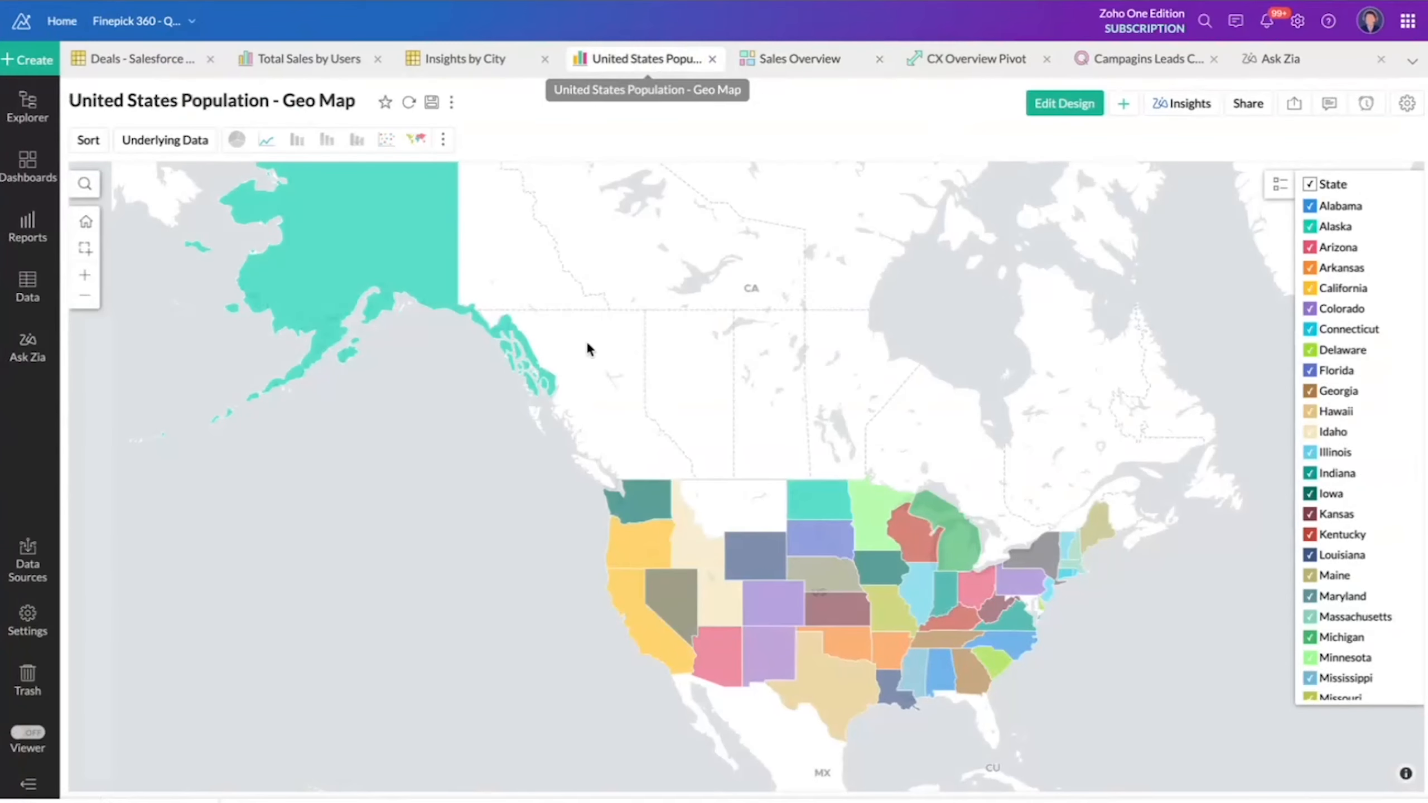
# - In the United States Population geo map's map settings, enable the display of a specific country map
pyautogui.scroll(-2, 509, 400)
pyautogui.scroll(2, 509, 400)
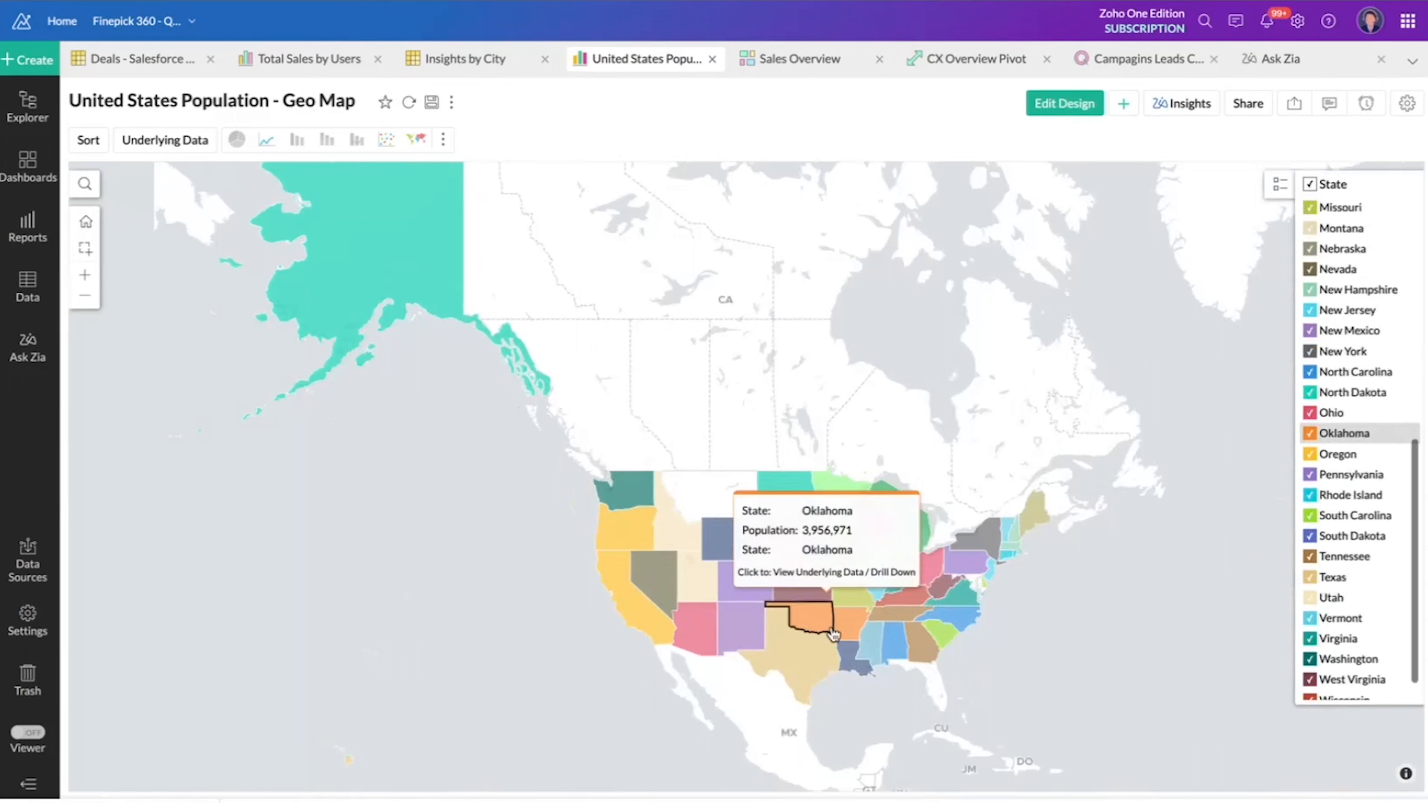
pyautogui.moveTo(830, 664)
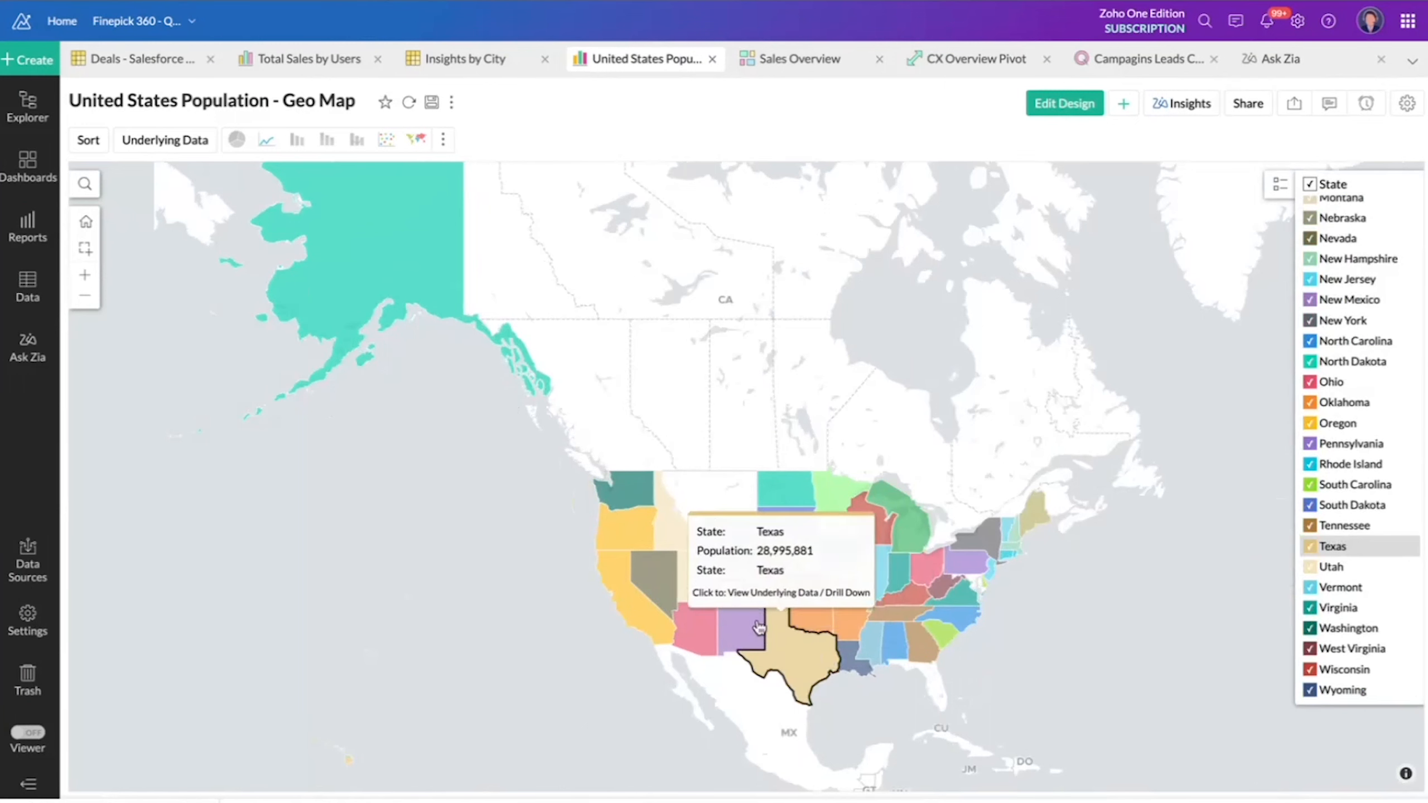
pyautogui.click(1407, 103)
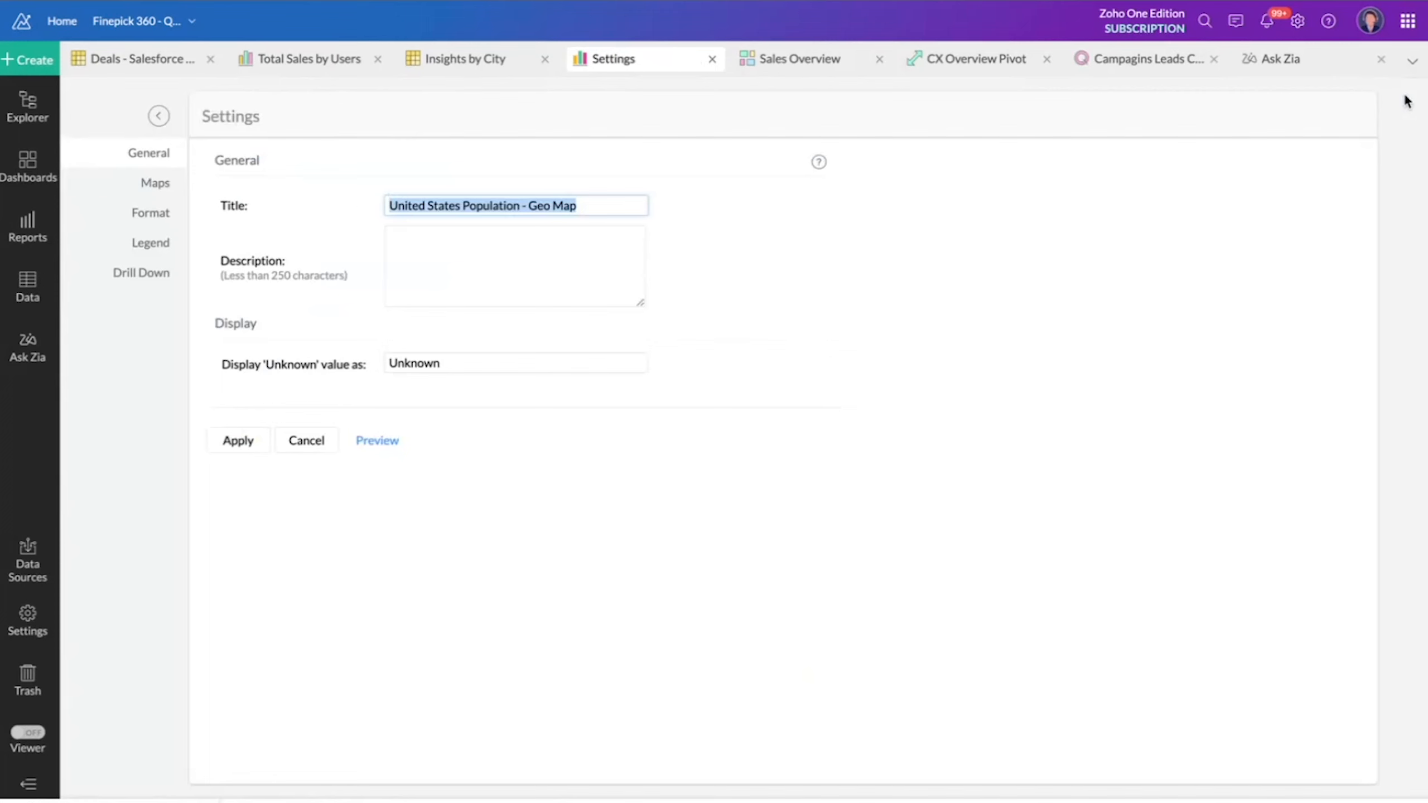
pyautogui.click(153, 183)
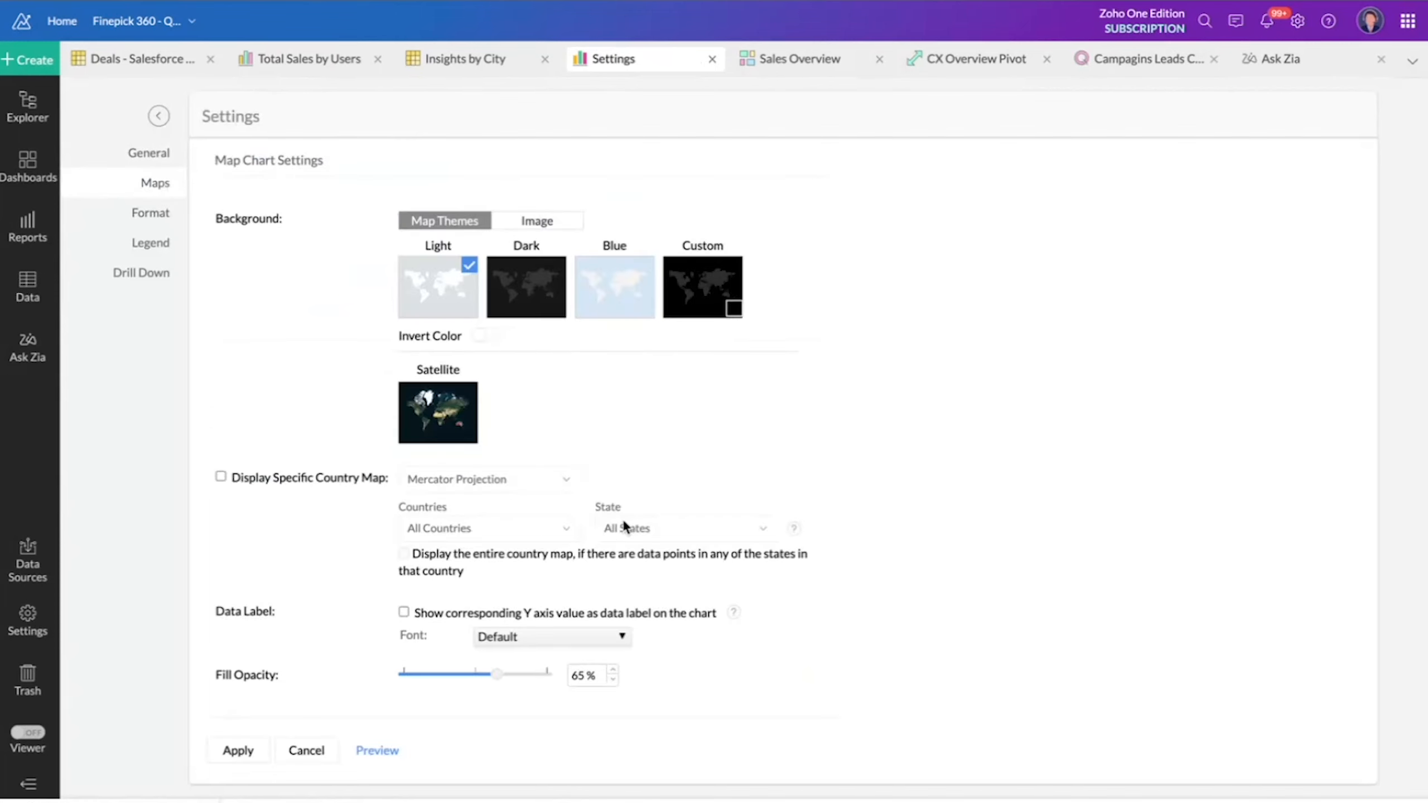
pyautogui.click(220, 477)
pyautogui.click(531, 479)
pyautogui.click(531, 475)
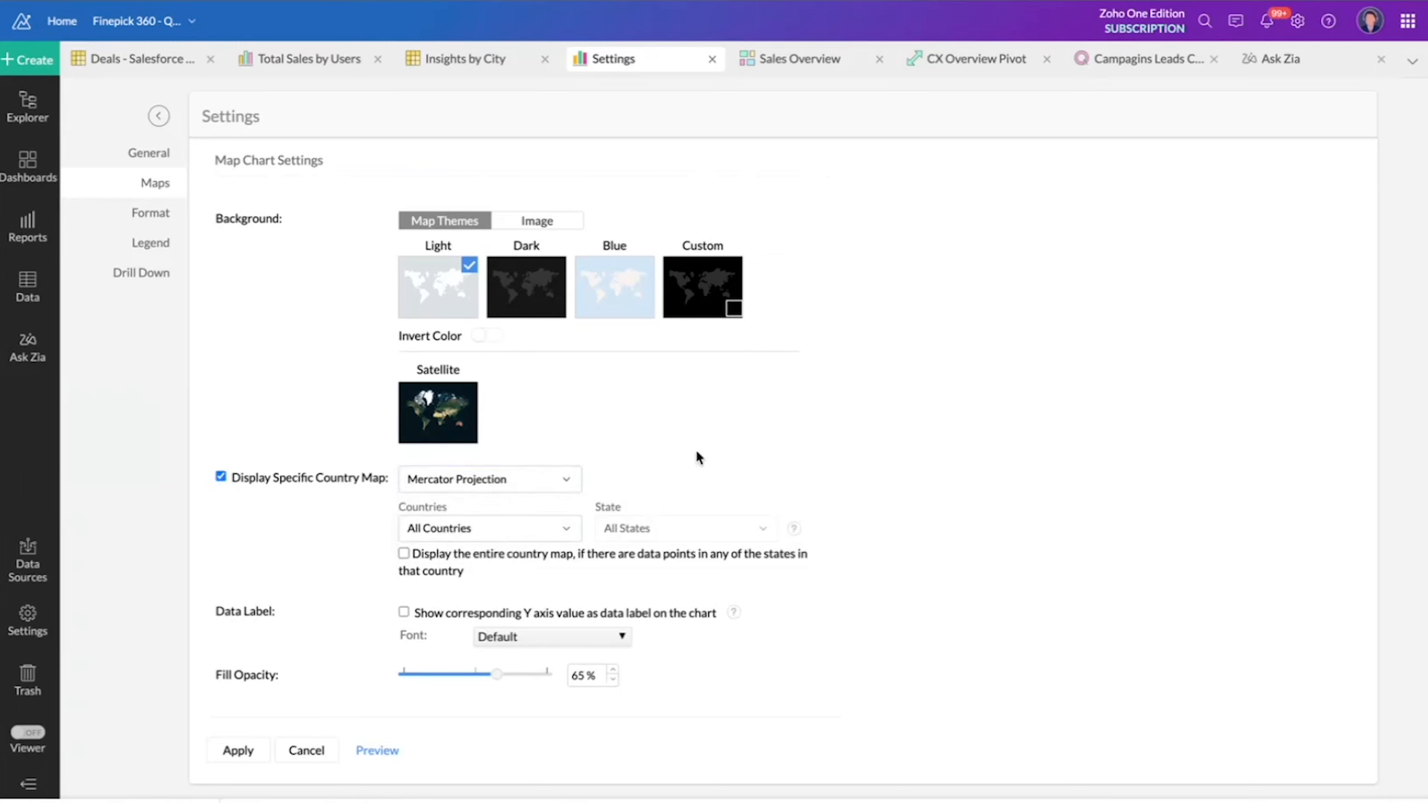
# - Replace the all-countries selection with United States as the country to display on the map
pyautogui.click(534, 528)
pyautogui.click(454, 621)
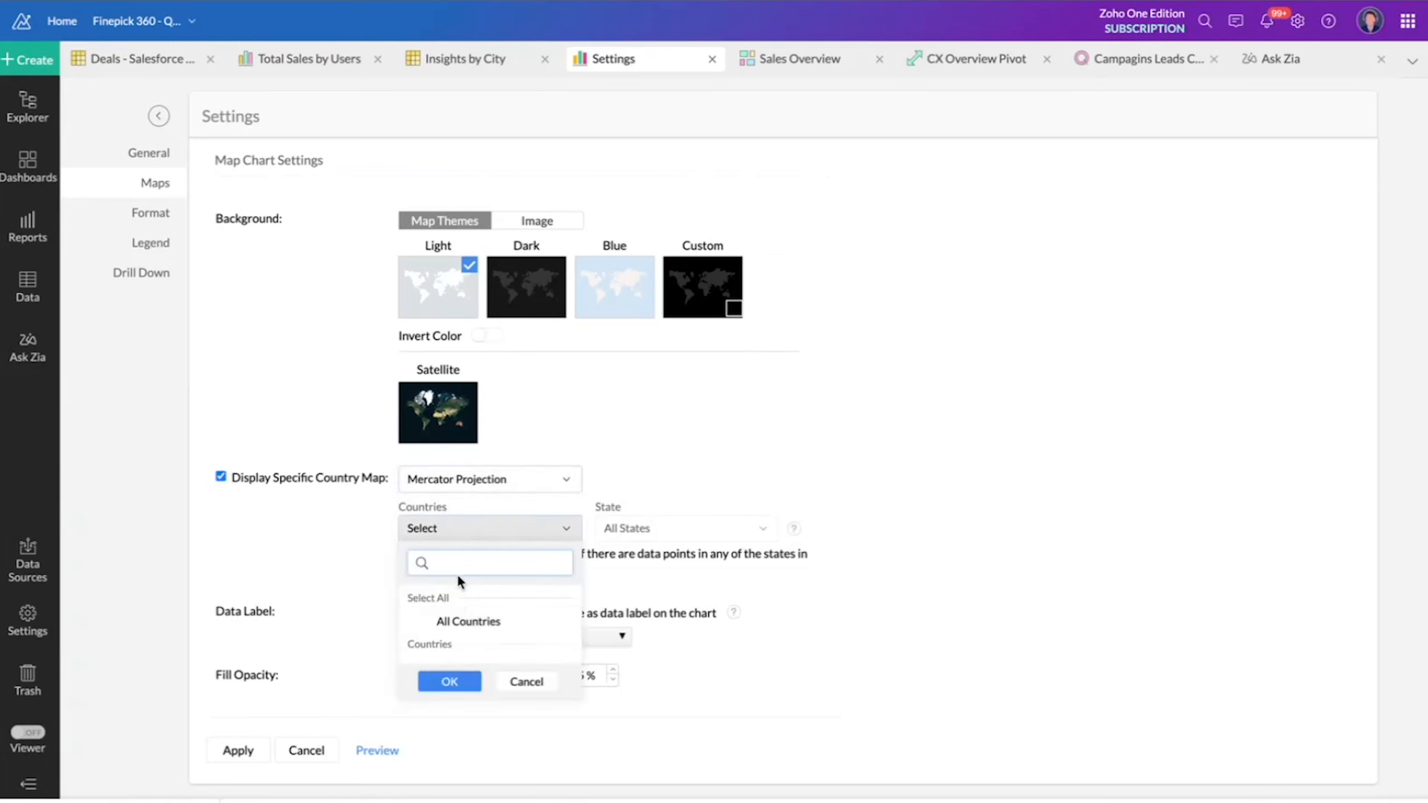
pyautogui.click(458, 565)
pyautogui.write('united sta')
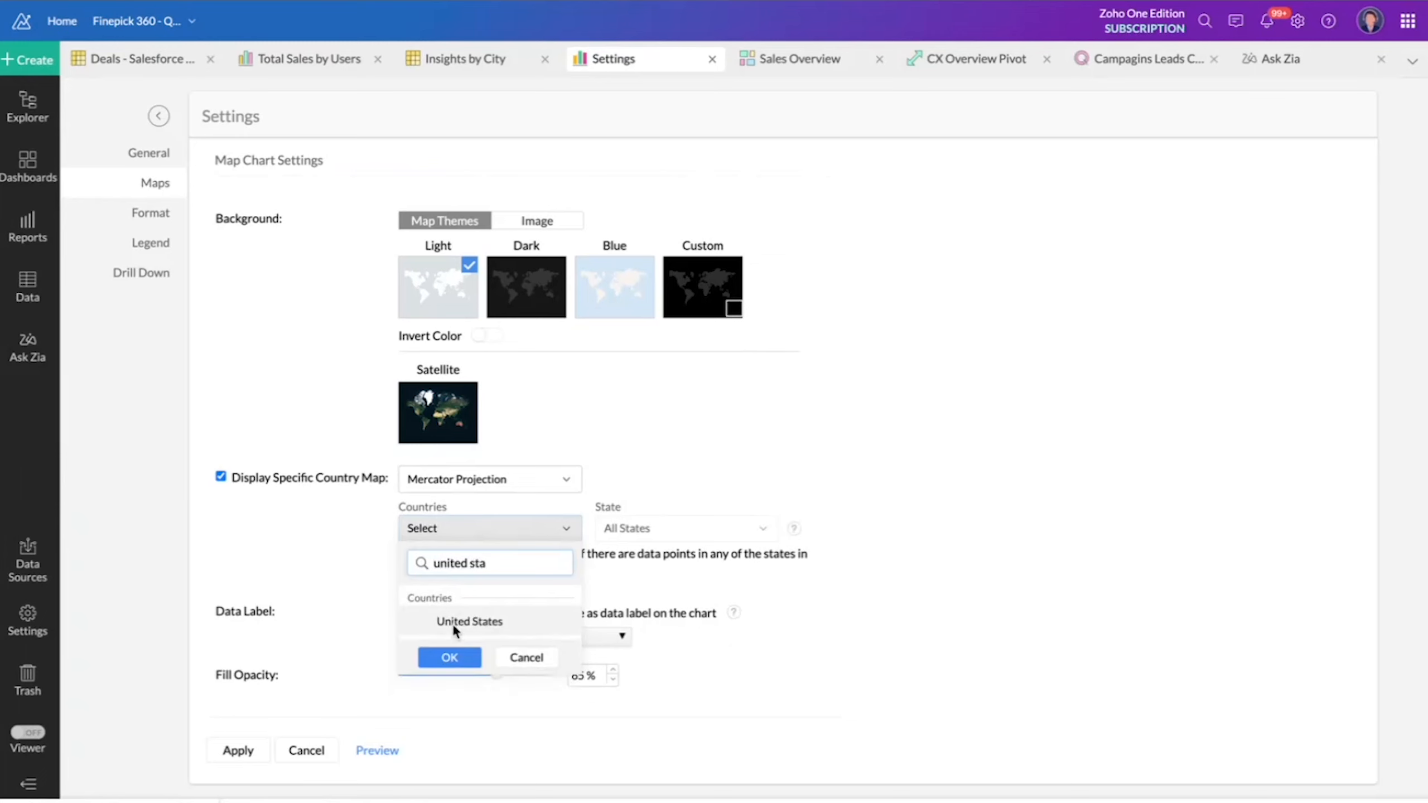
pyautogui.click(453, 622)
pyautogui.click(447, 654)
# - Replace the all-states selection with Arizona and Texas as the states to display on the map
pyautogui.click(718, 521)
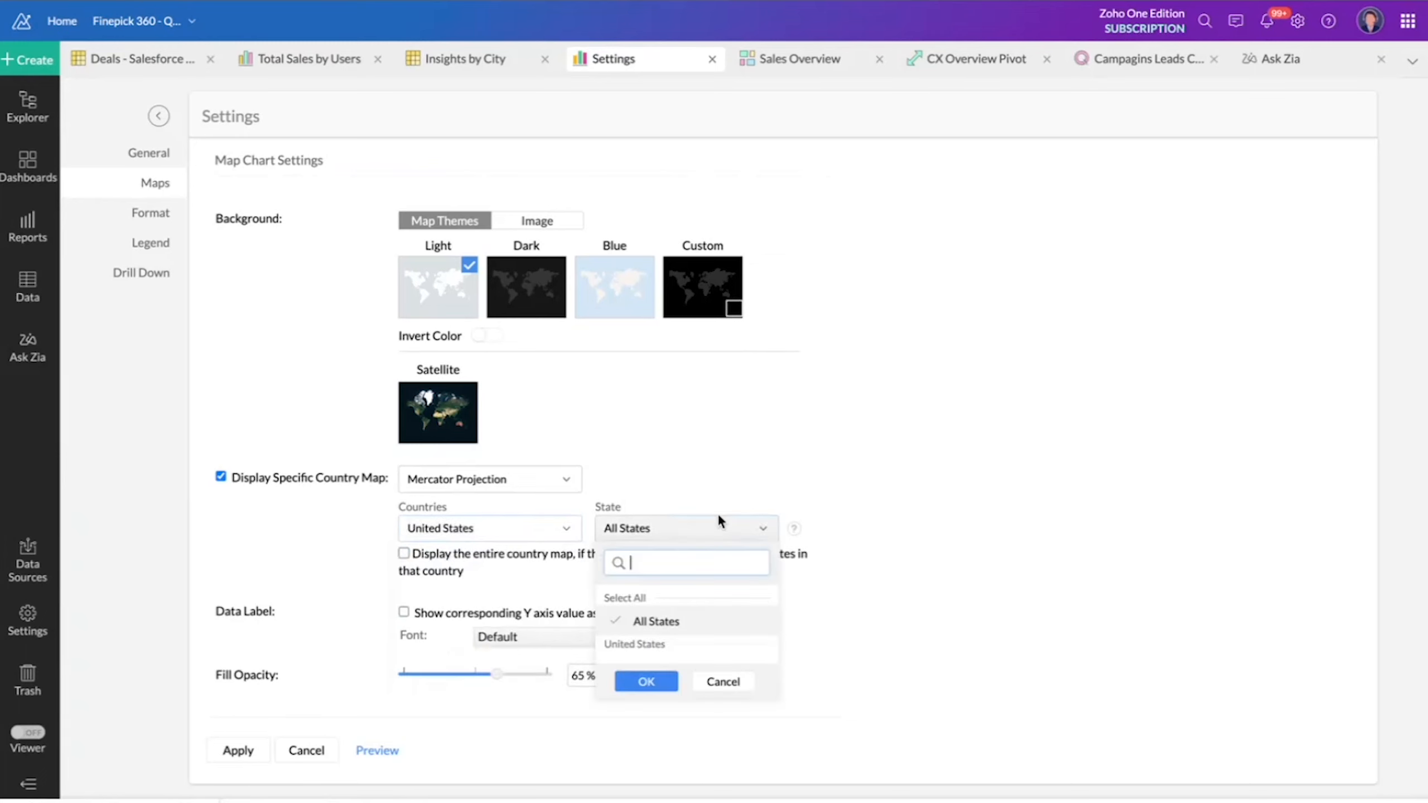
pyautogui.click(663, 612)
pyautogui.write('rizon')
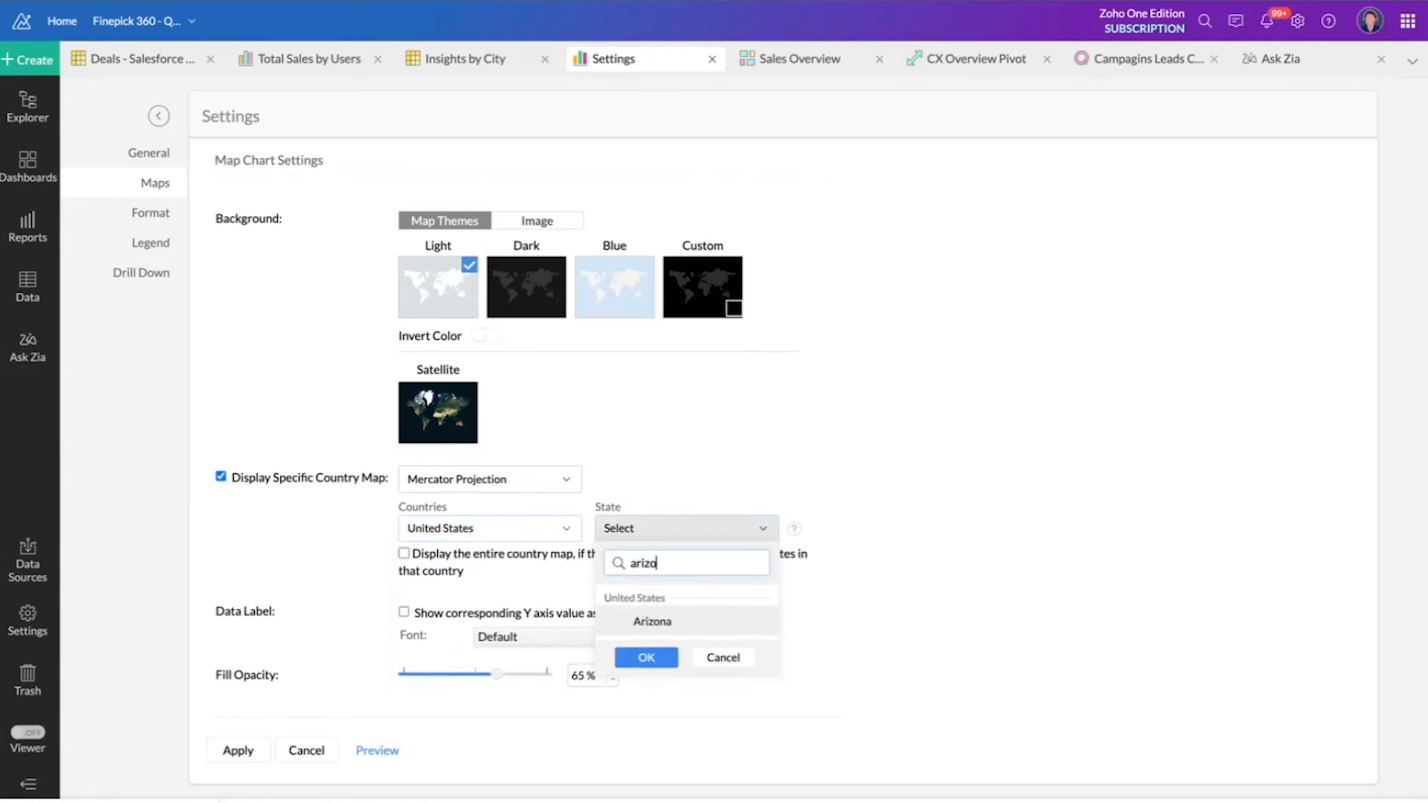
pyautogui.click(647, 624)
pyautogui.doubleClick(691, 557)
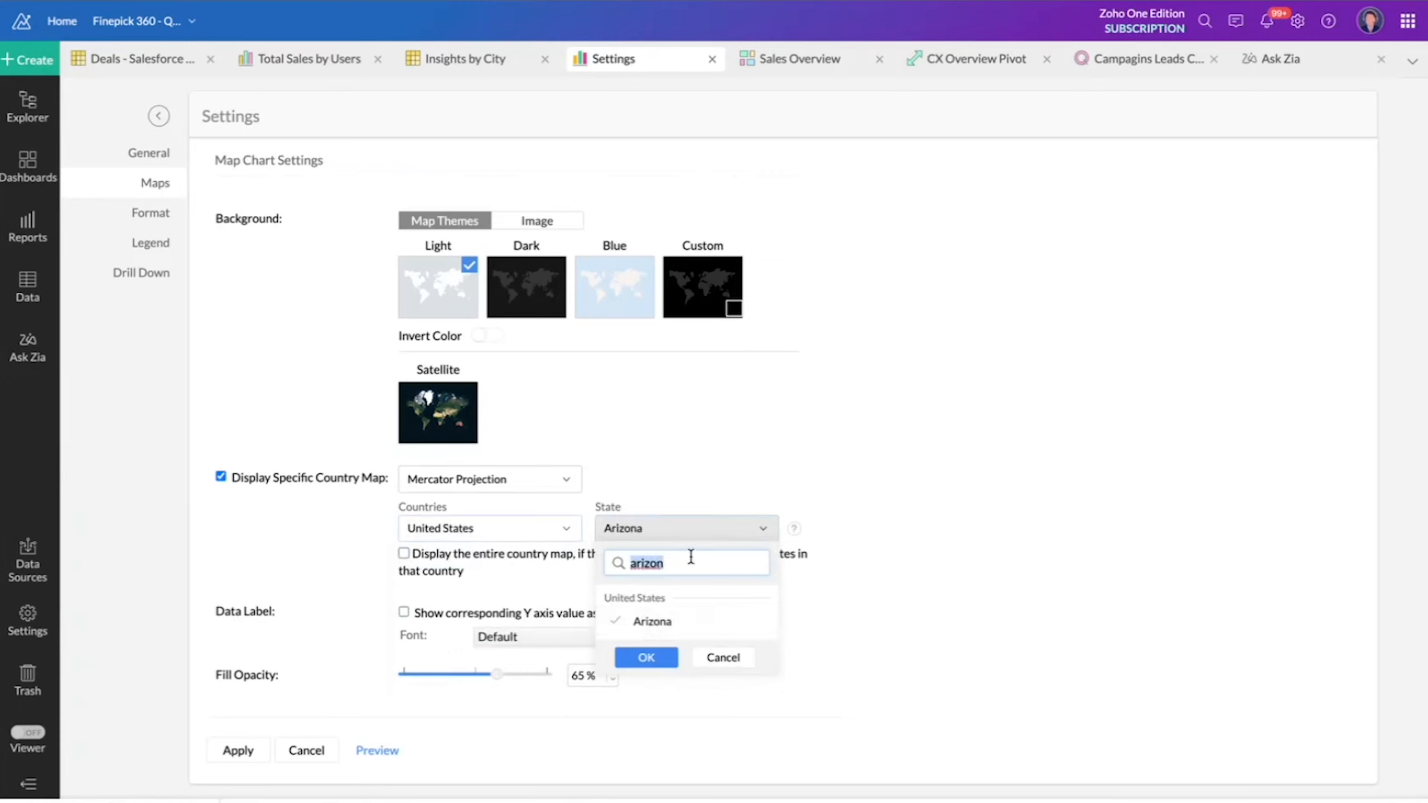
pyautogui.write('texa')
pyautogui.click(665, 623)
# - Add New Mexico to the displayed states, apply the map settings, and look over the states on the map
pyautogui.doubleClick(669, 563)
pyautogui.press('BackSpace')
pyautogui.write('new mex')
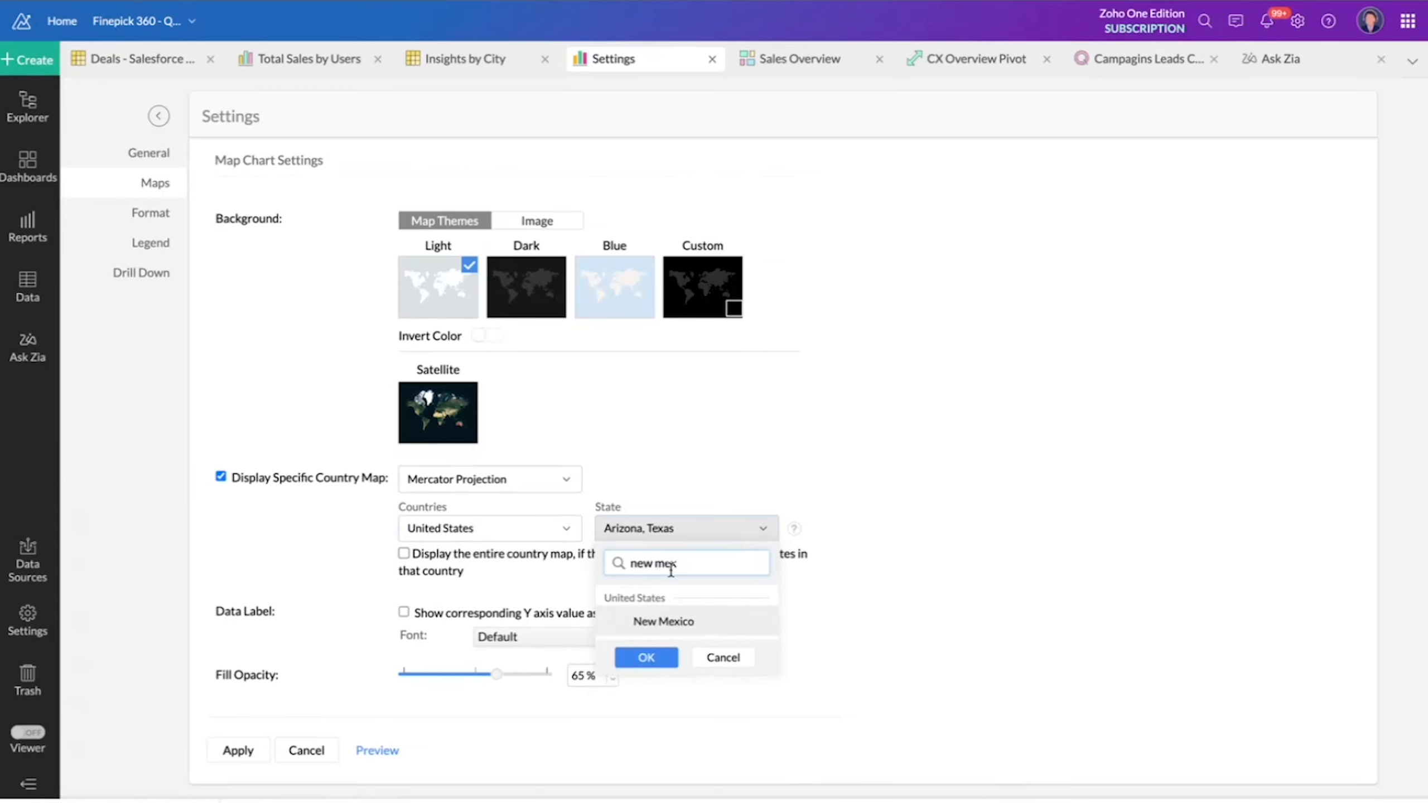
pyautogui.click(674, 620)
pyautogui.click(646, 658)
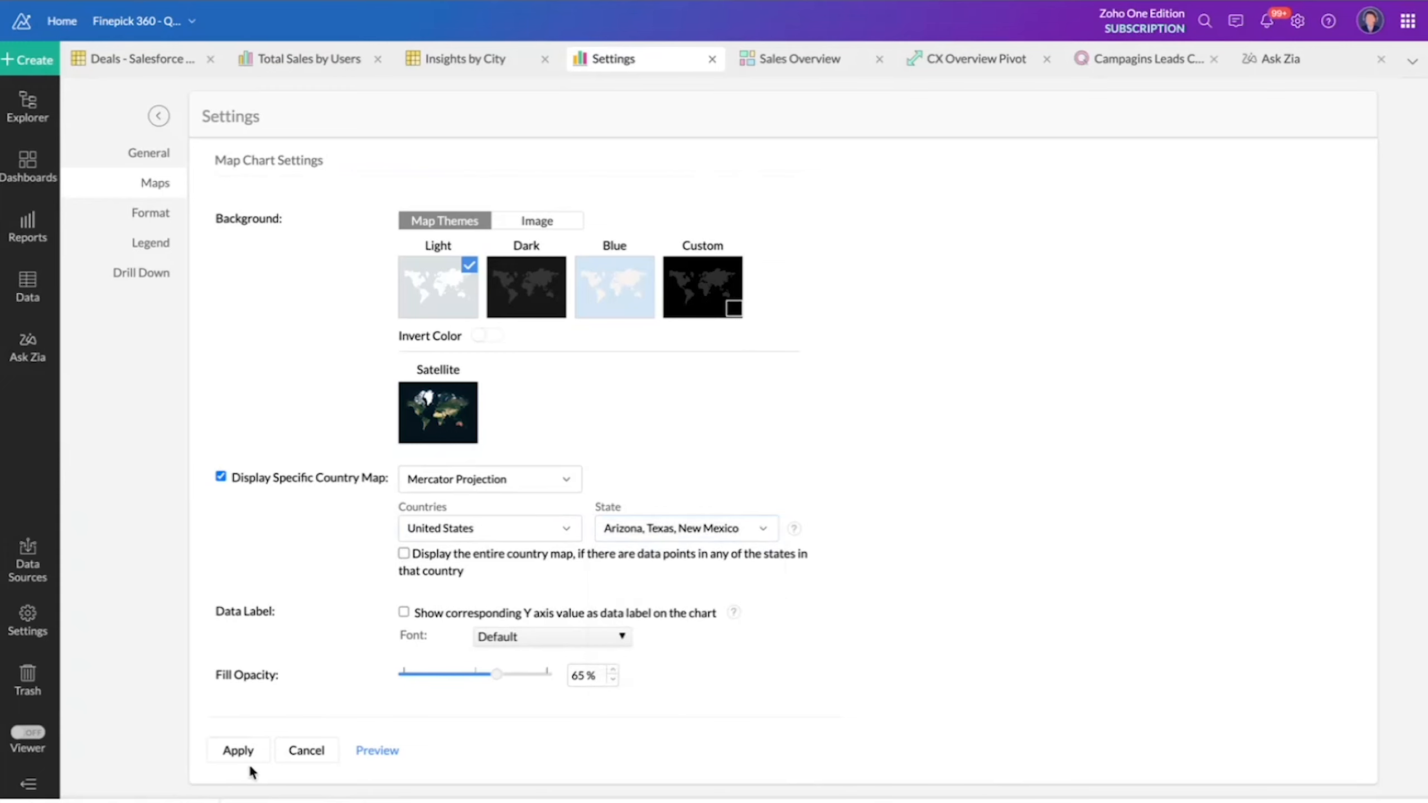
pyautogui.click(237, 750)
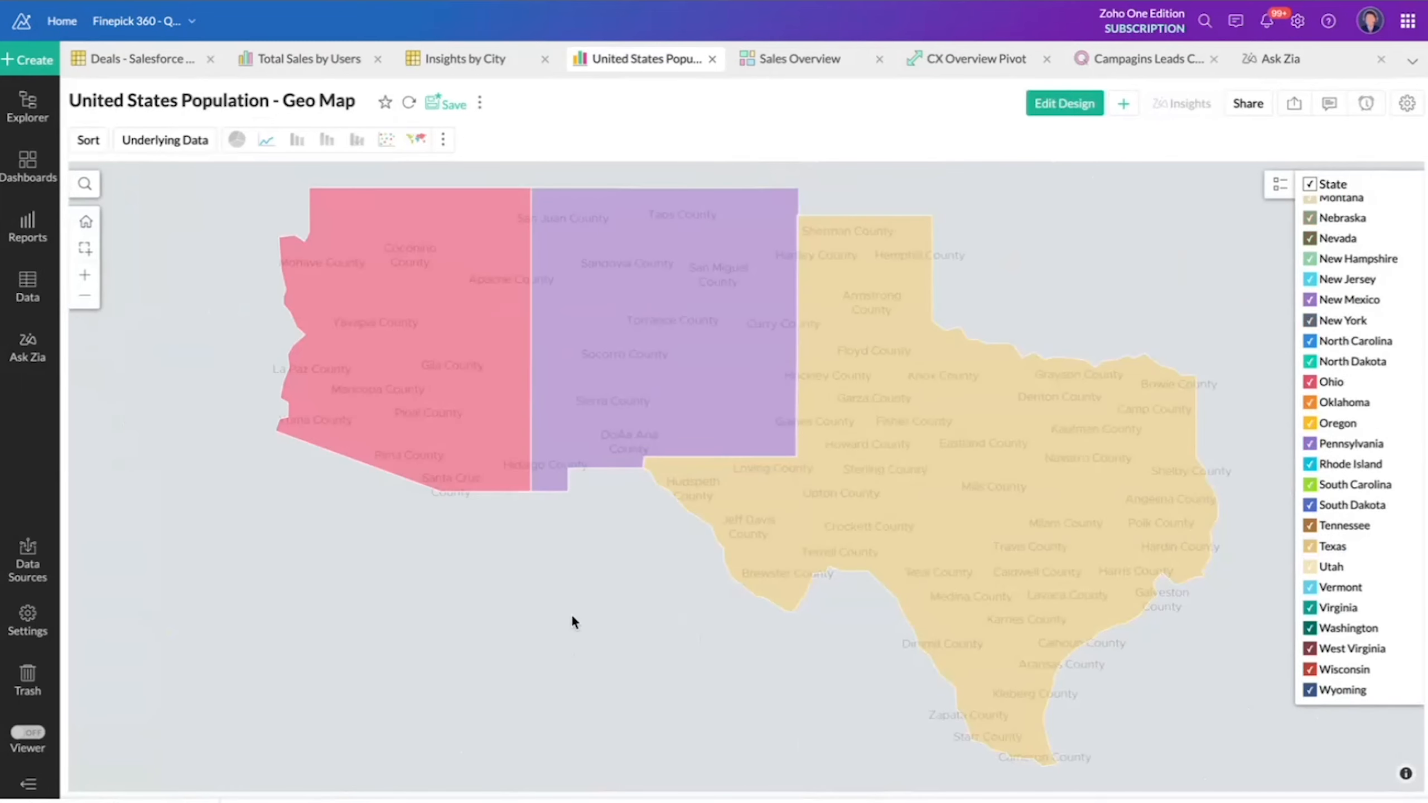
pyautogui.moveTo(606, 344)
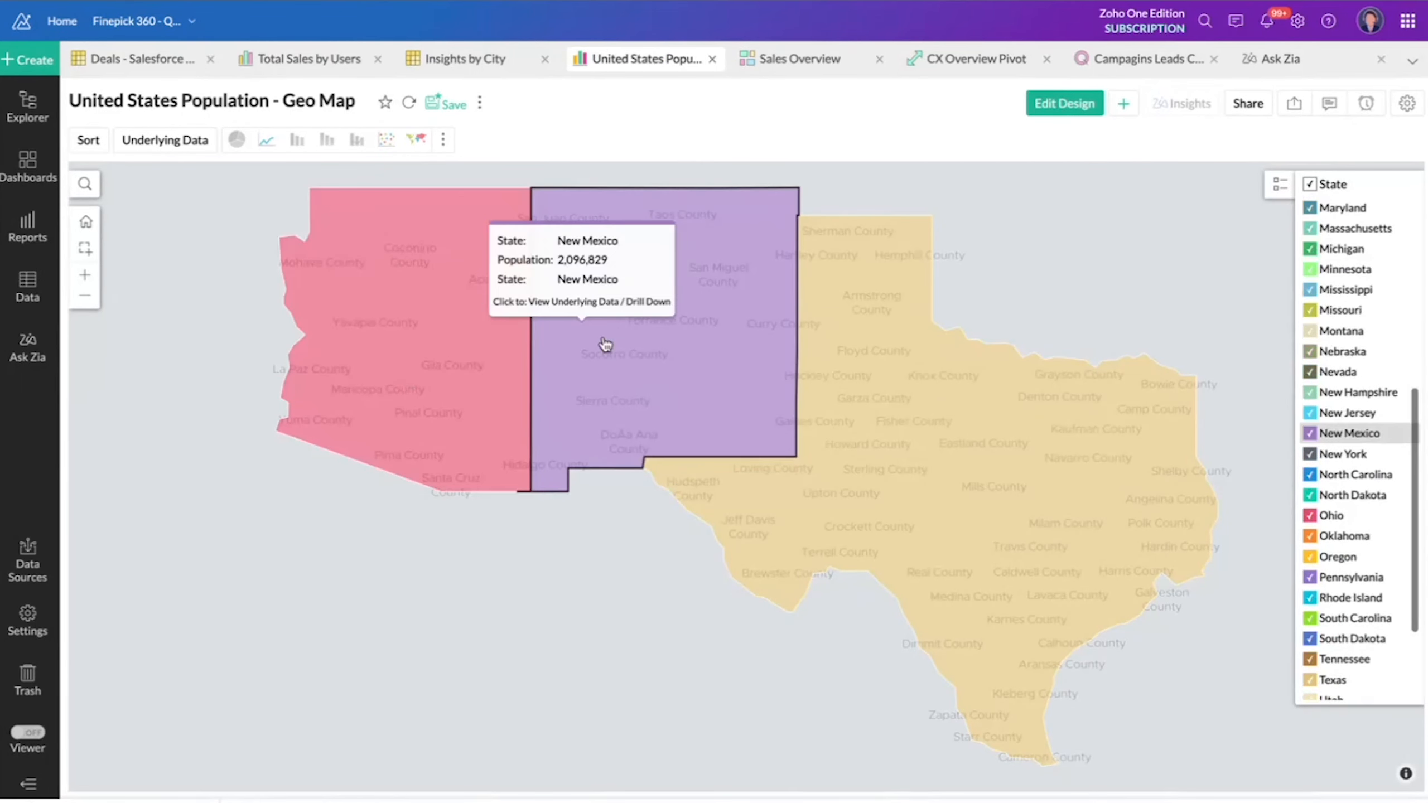
pyautogui.moveTo(836, 424)
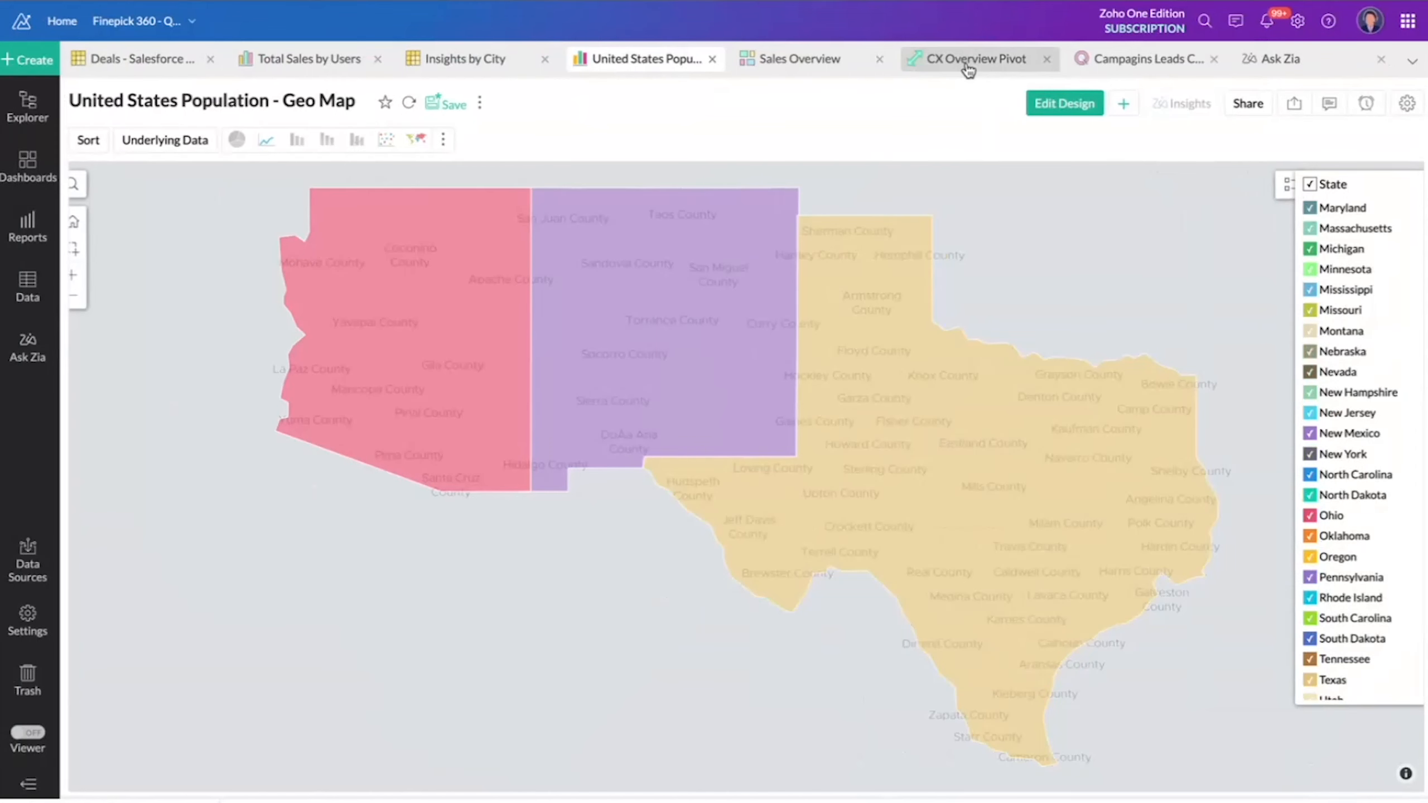
# - Change the CX Overview Pivot's layout to data as row, regenerate the pivot, and look through its rows
pyautogui.click(968, 71)
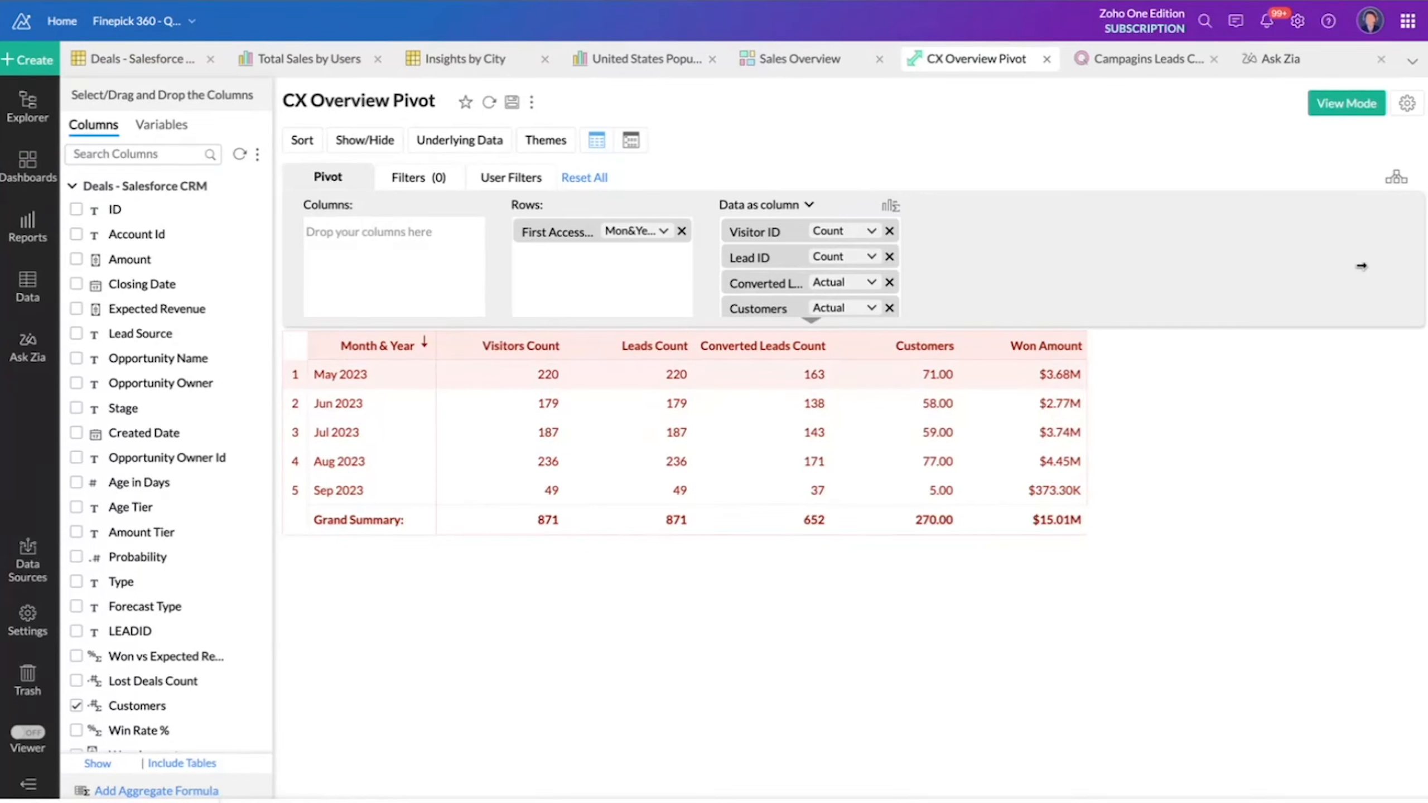
pyautogui.click(805, 207)
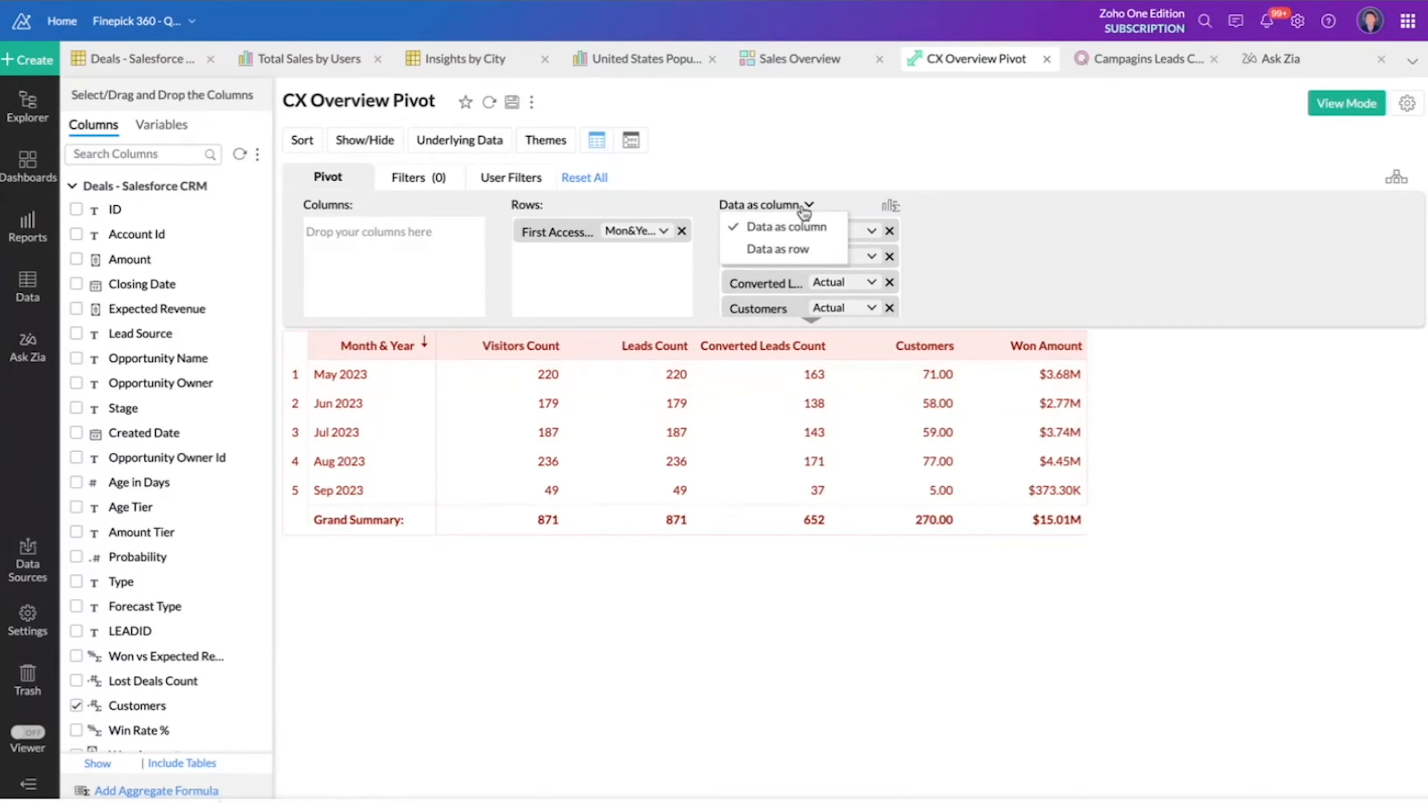
pyautogui.click(802, 250)
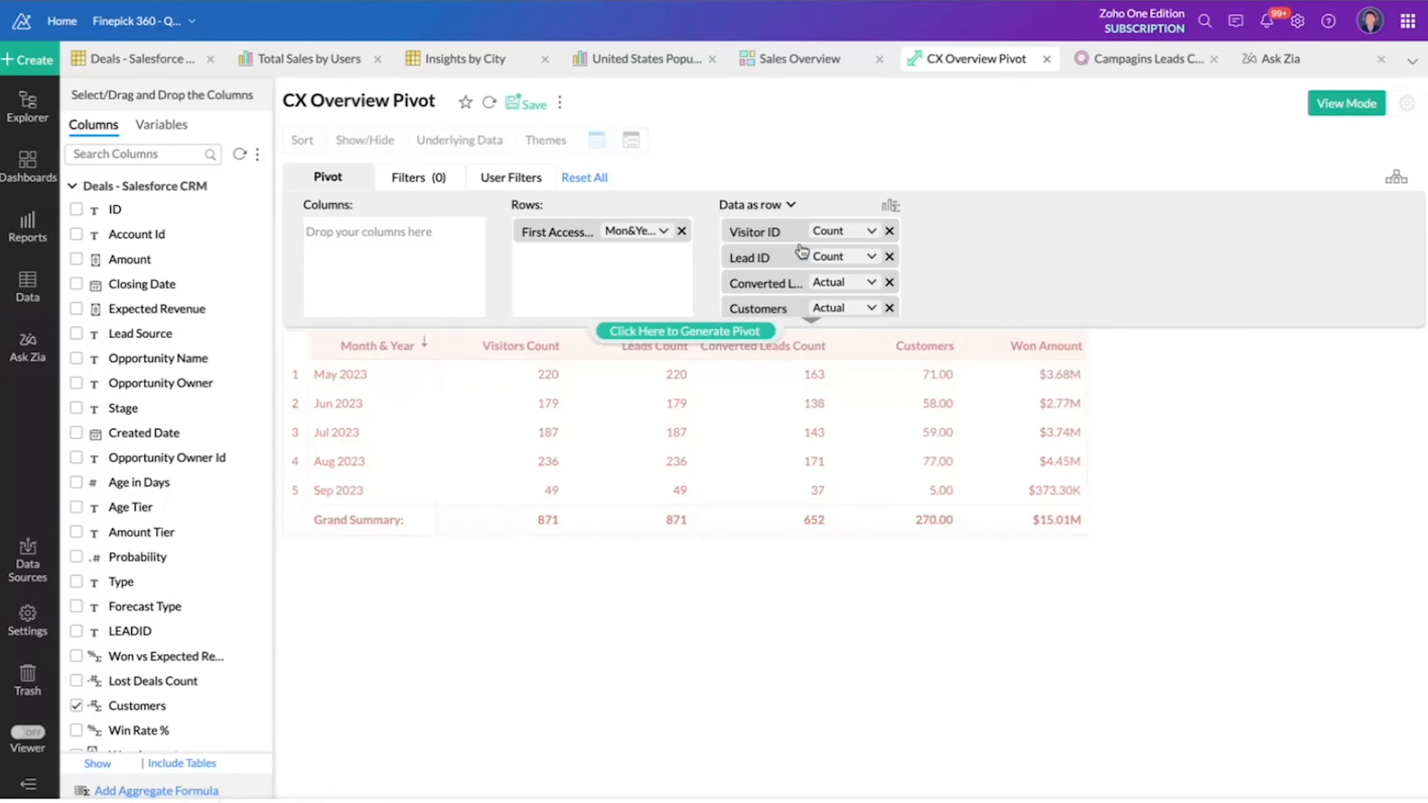
pyautogui.click(682, 328)
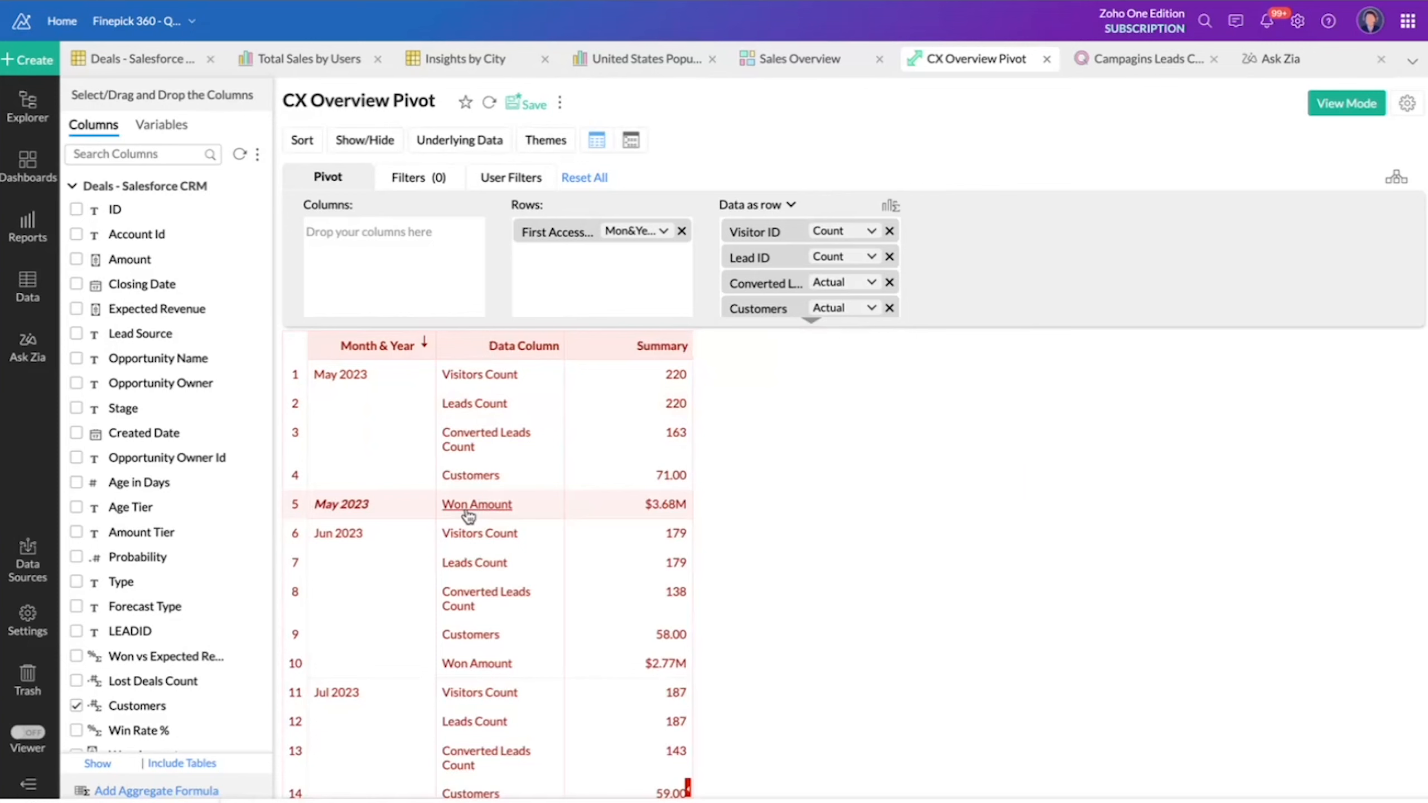
pyautogui.scroll(-5, 523, 709)
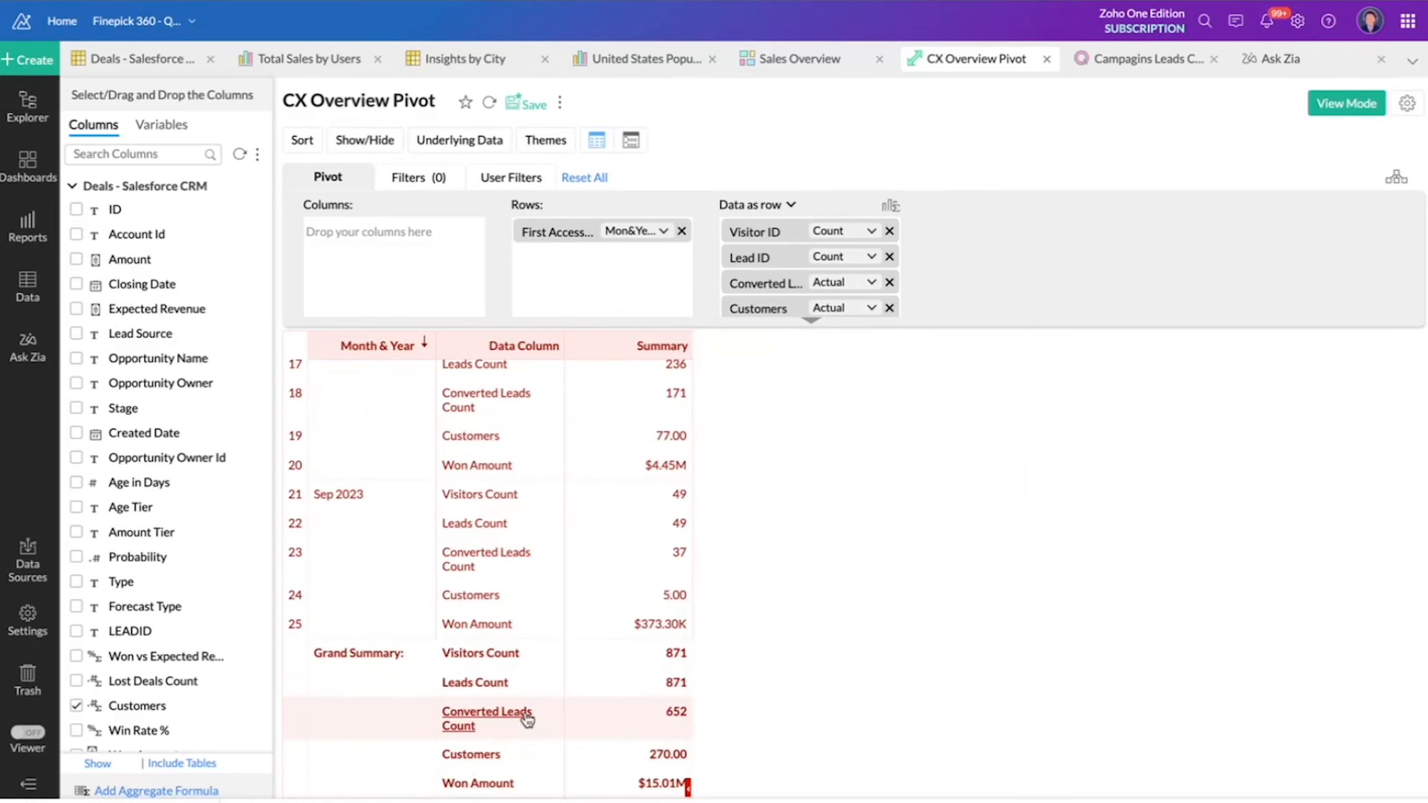
pyautogui.scroll(5, 550, 446)
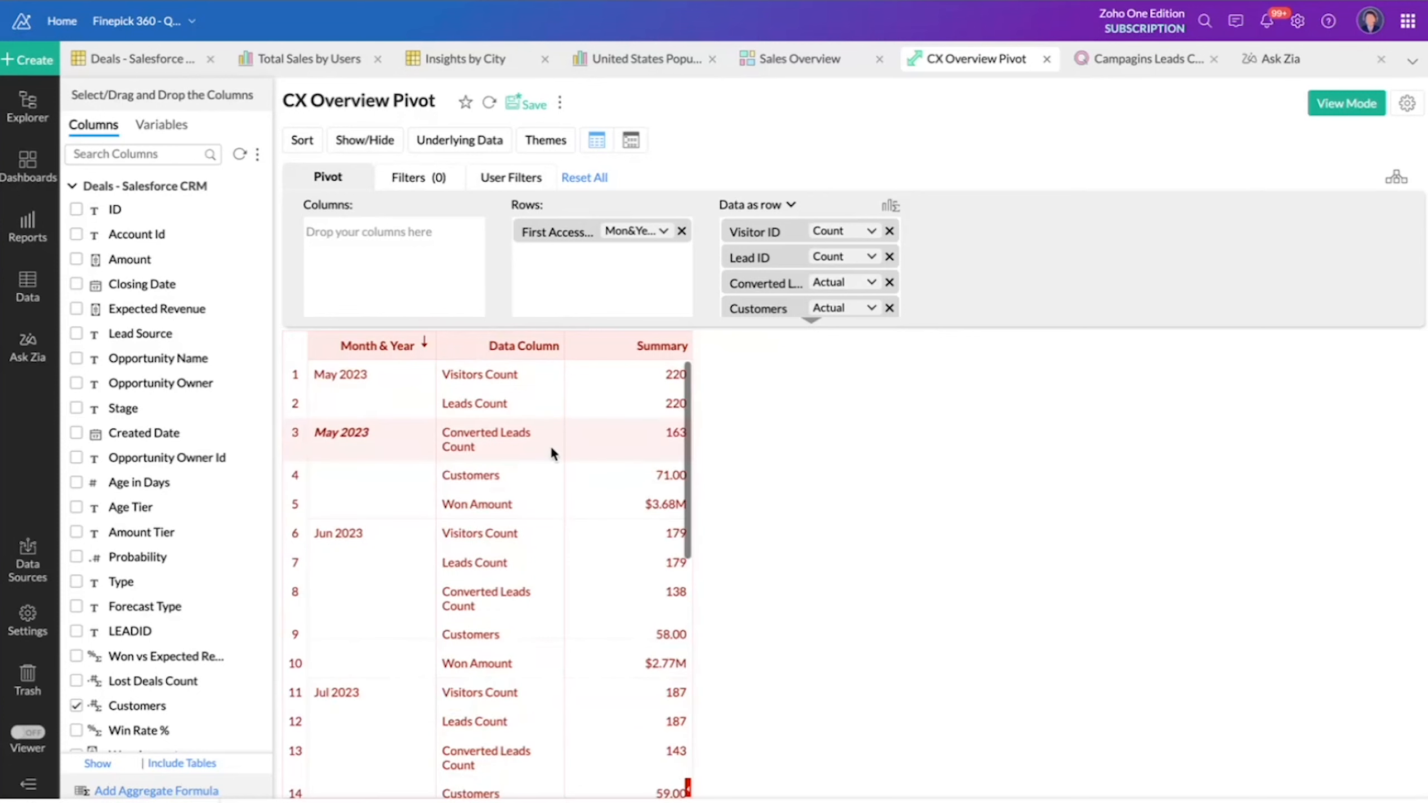
# - Hide the Won Amount data in the pivot while keeping its grand total, and check the summary rows
pyautogui.click(375, 141)
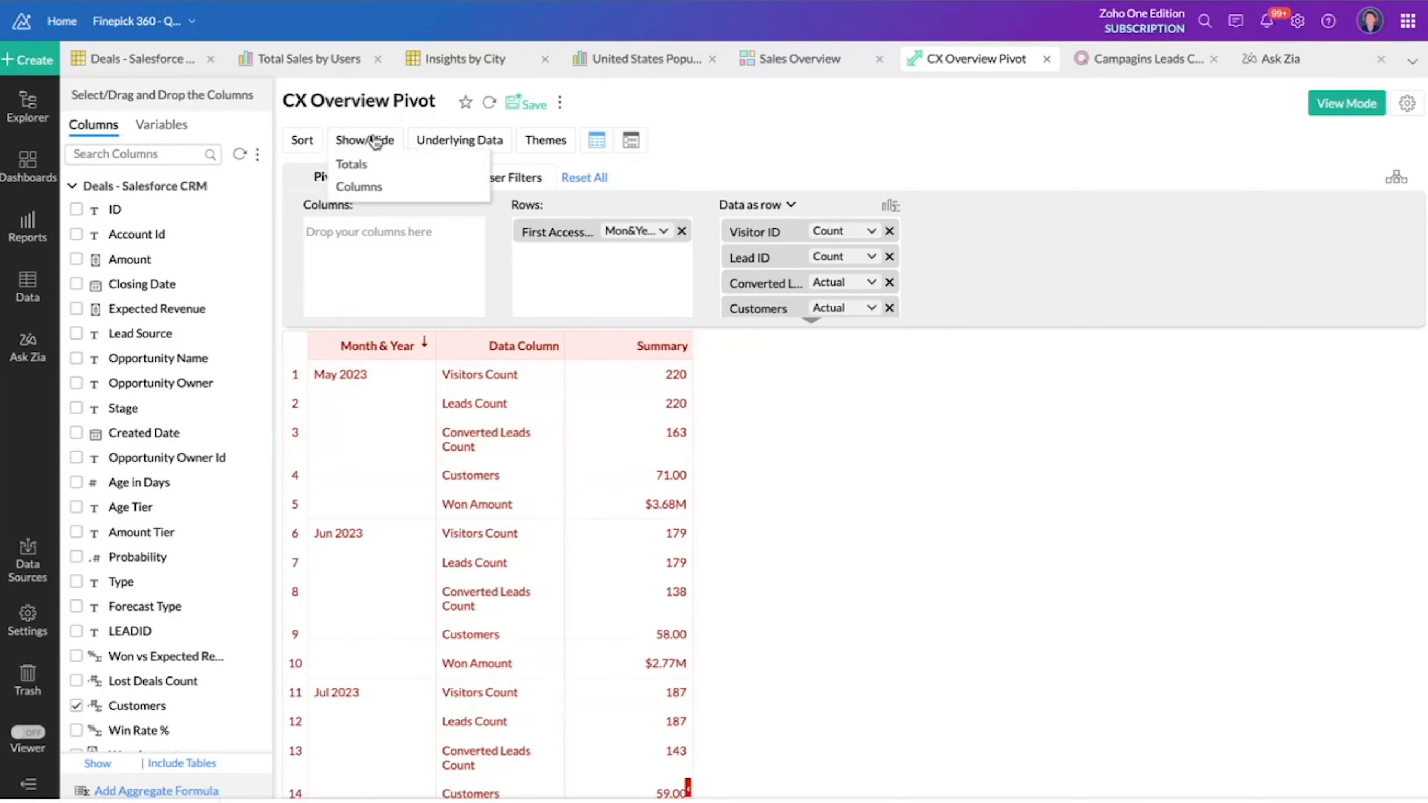
pyautogui.click(374, 184)
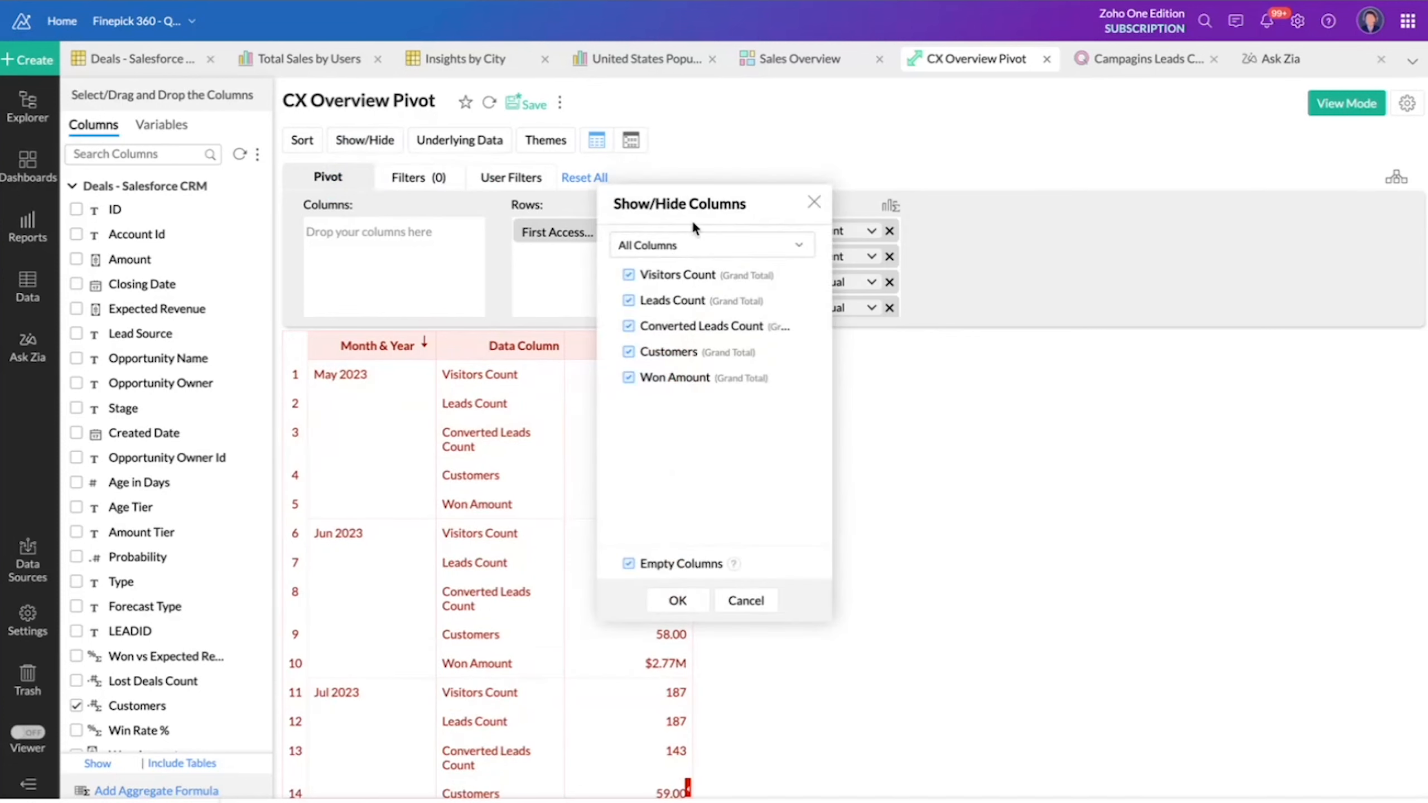
pyautogui.click(689, 245)
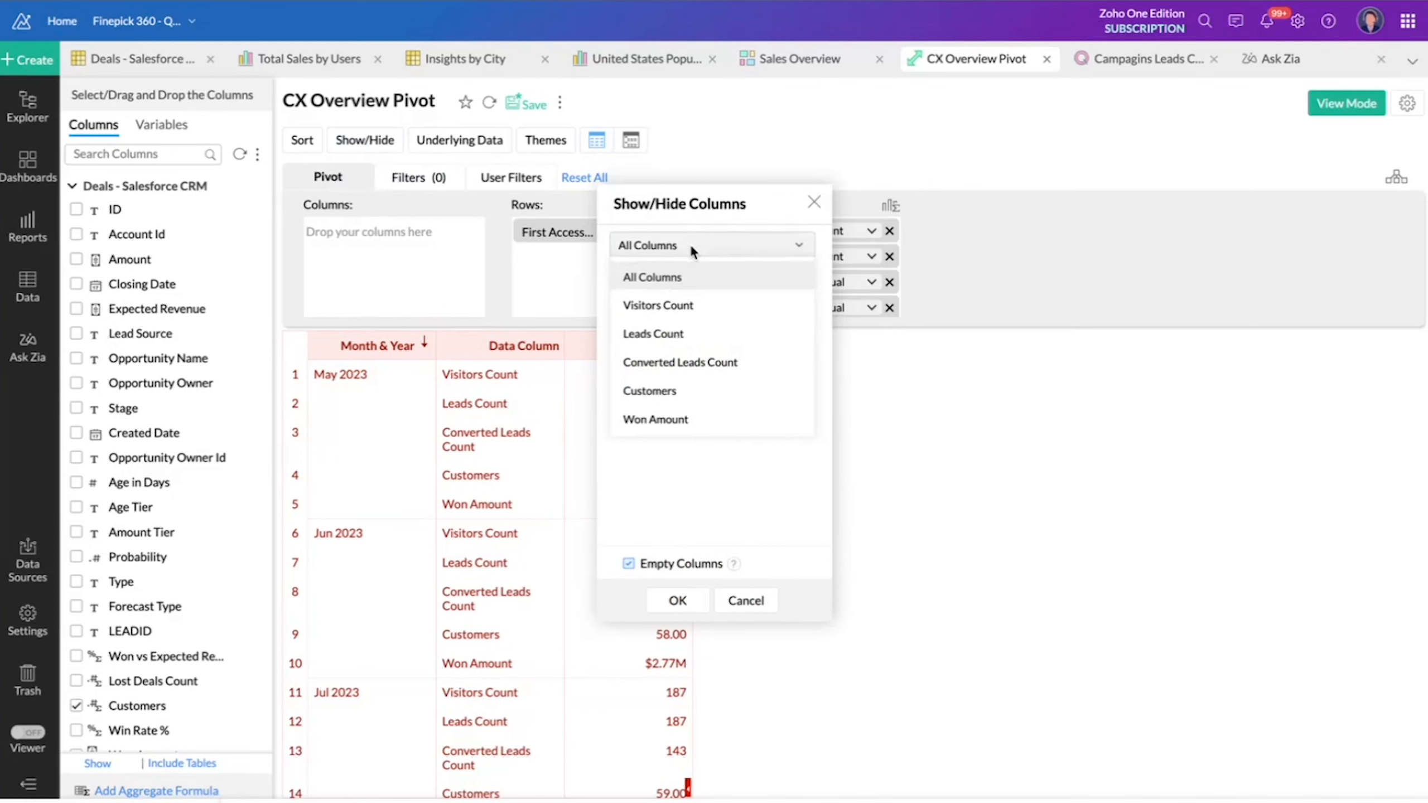
pyautogui.click(659, 420)
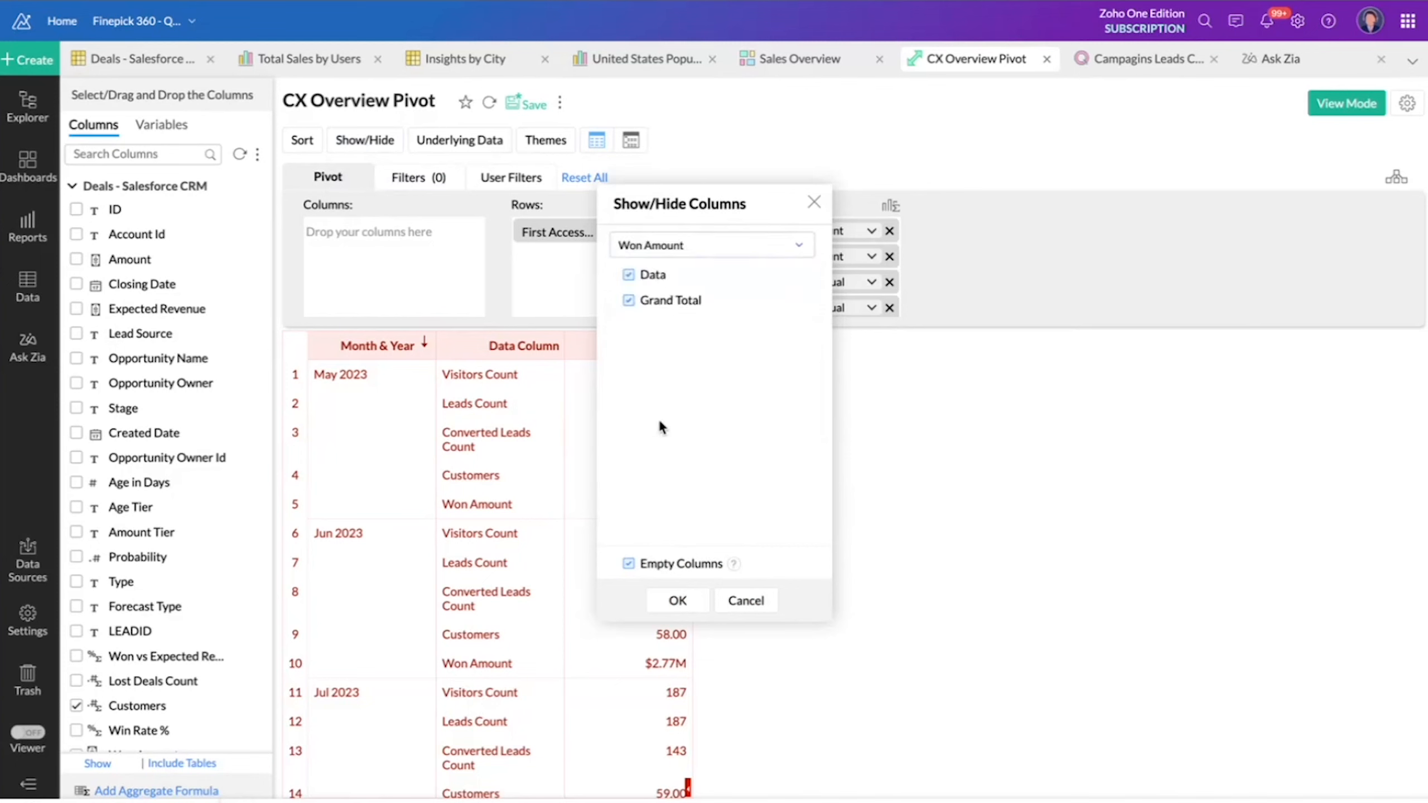
pyautogui.click(629, 274)
pyautogui.click(677, 600)
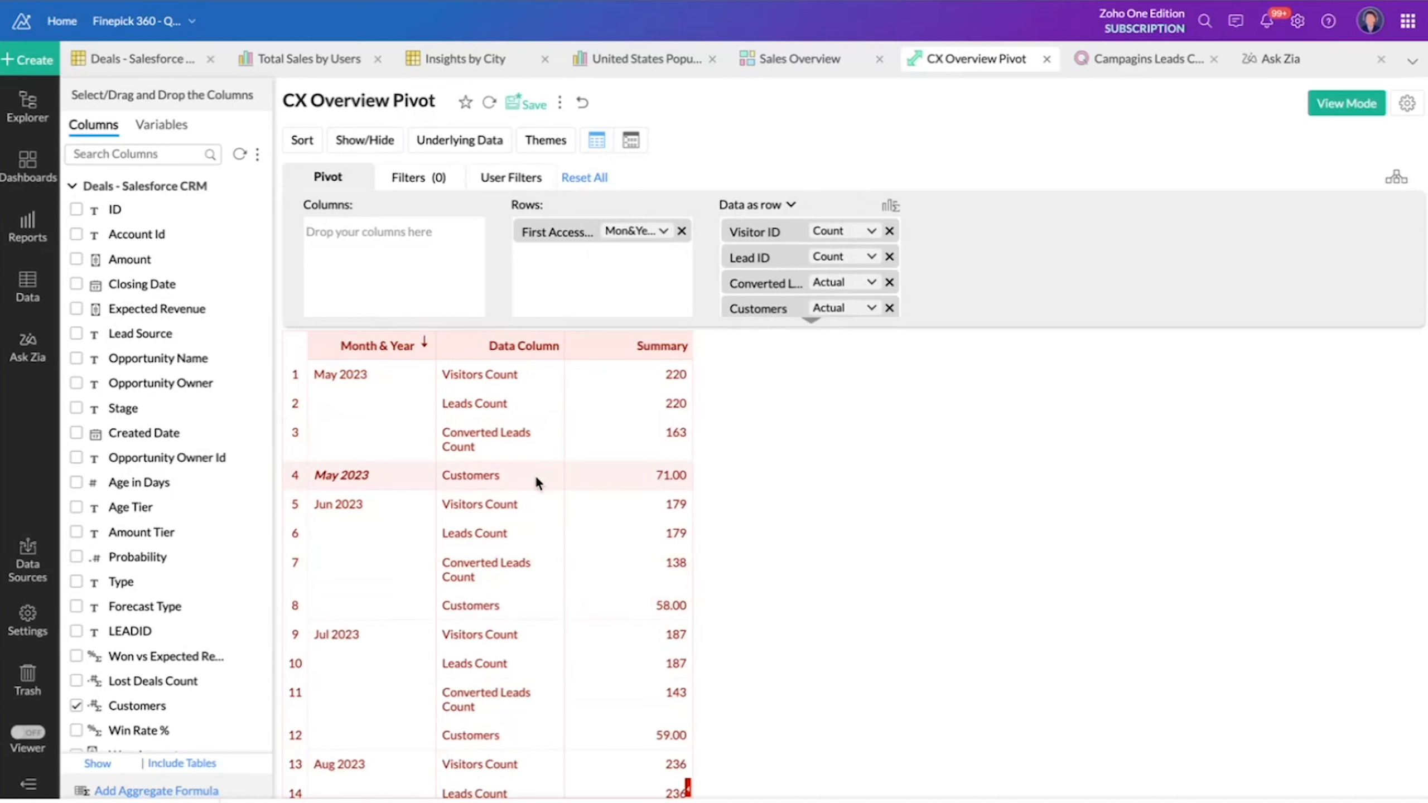
pyautogui.scroll(-6, 518, 521)
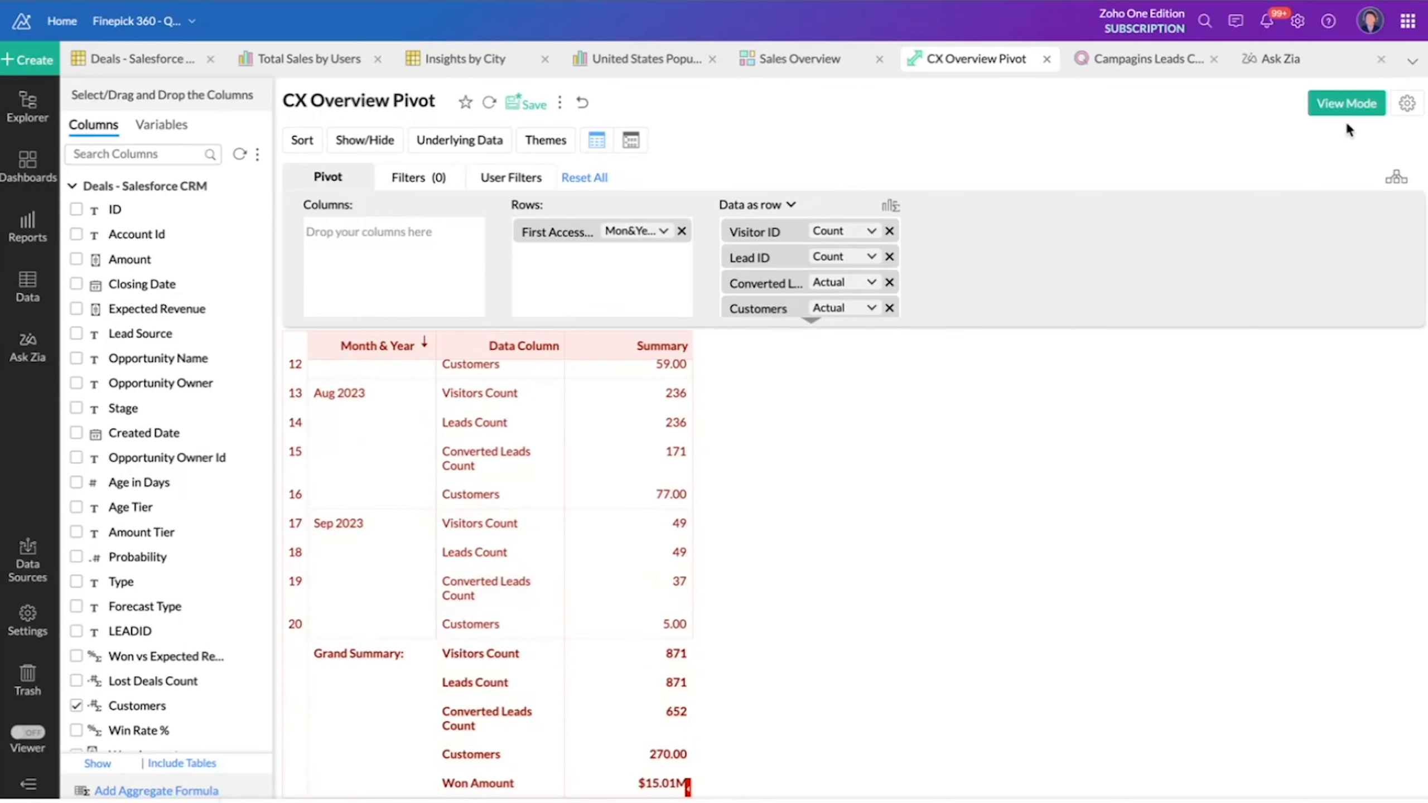
# - Set the pivot's column header alignment to left in the format settings and apply it
pyautogui.click(1408, 109)
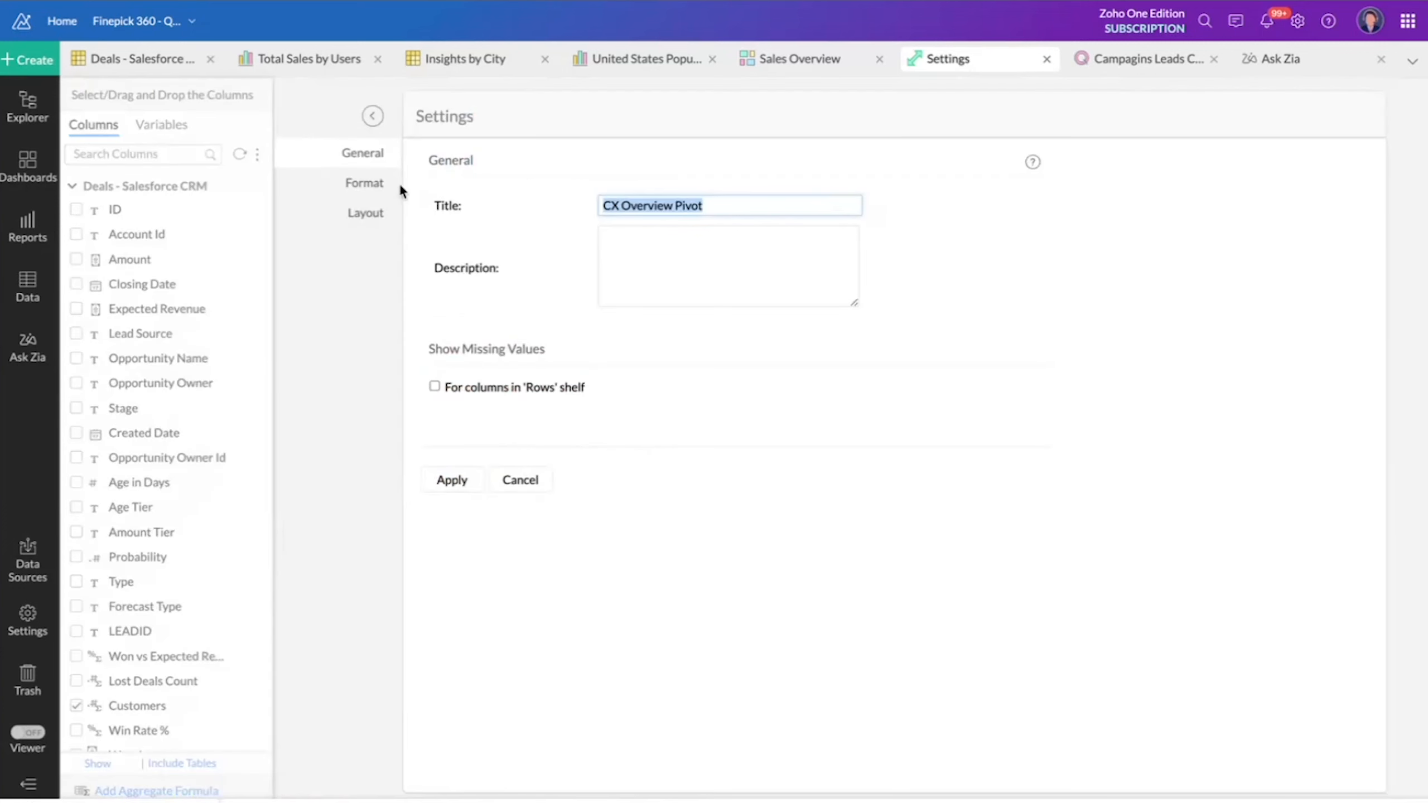
pyautogui.click(376, 184)
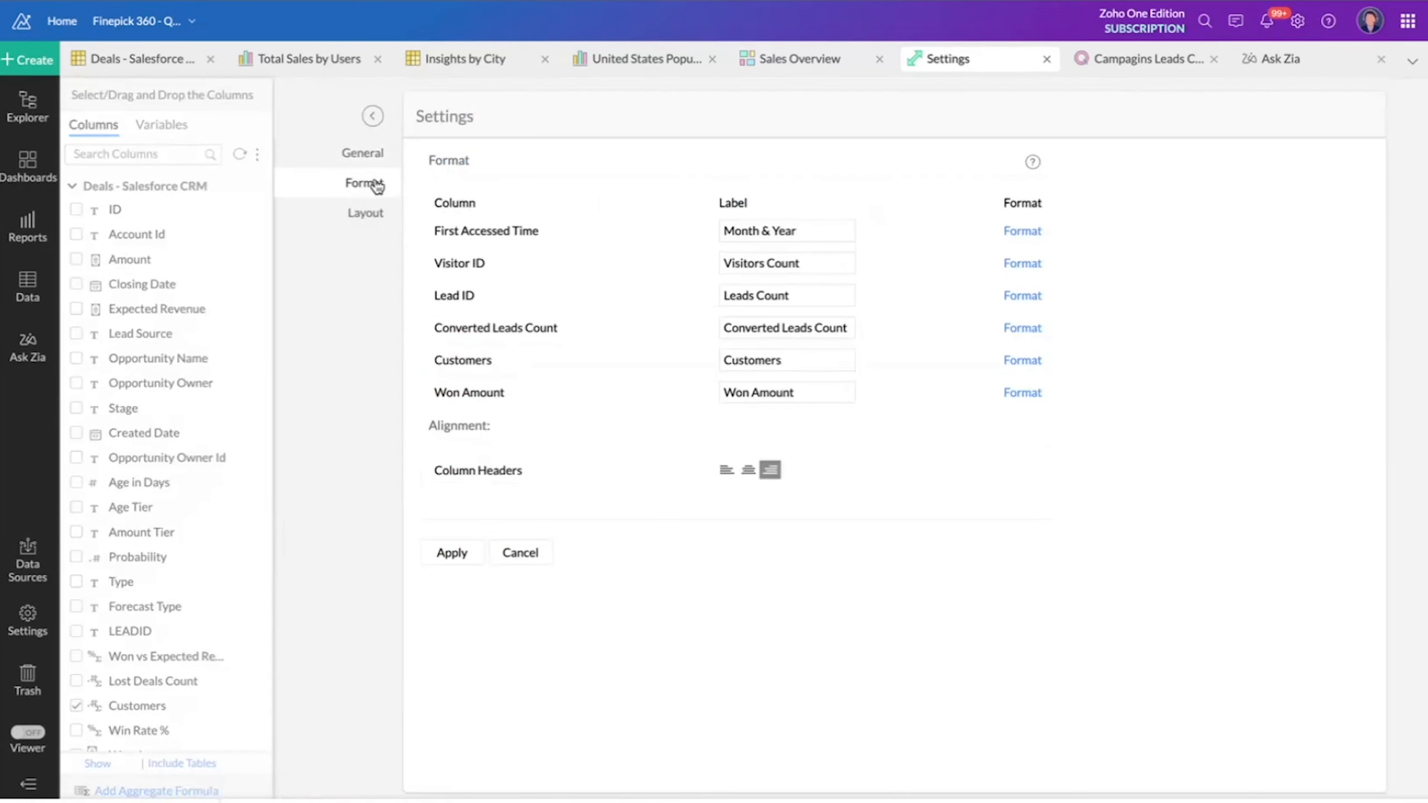
pyautogui.click(725, 470)
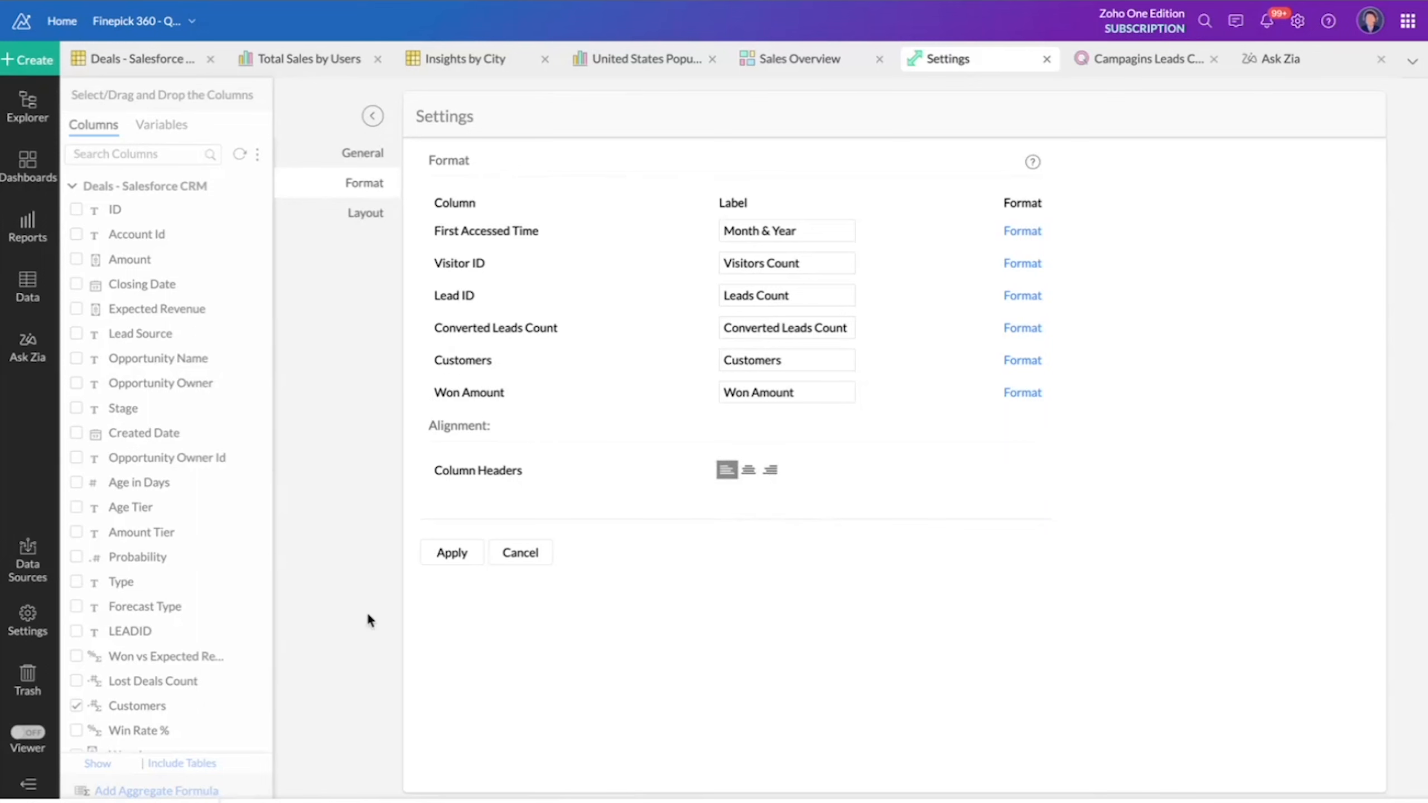
pyautogui.click(449, 554)
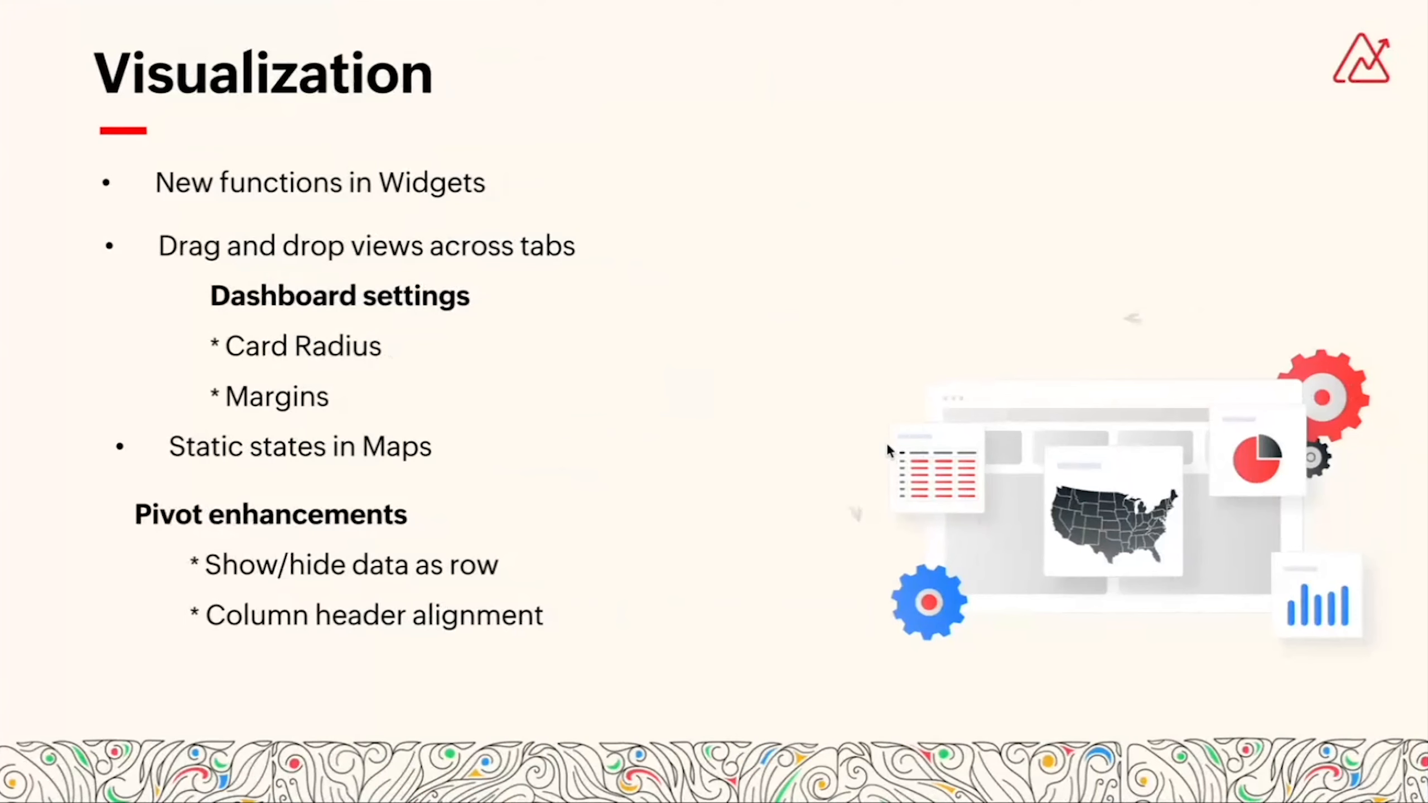
pyautogui.click(851, 508)
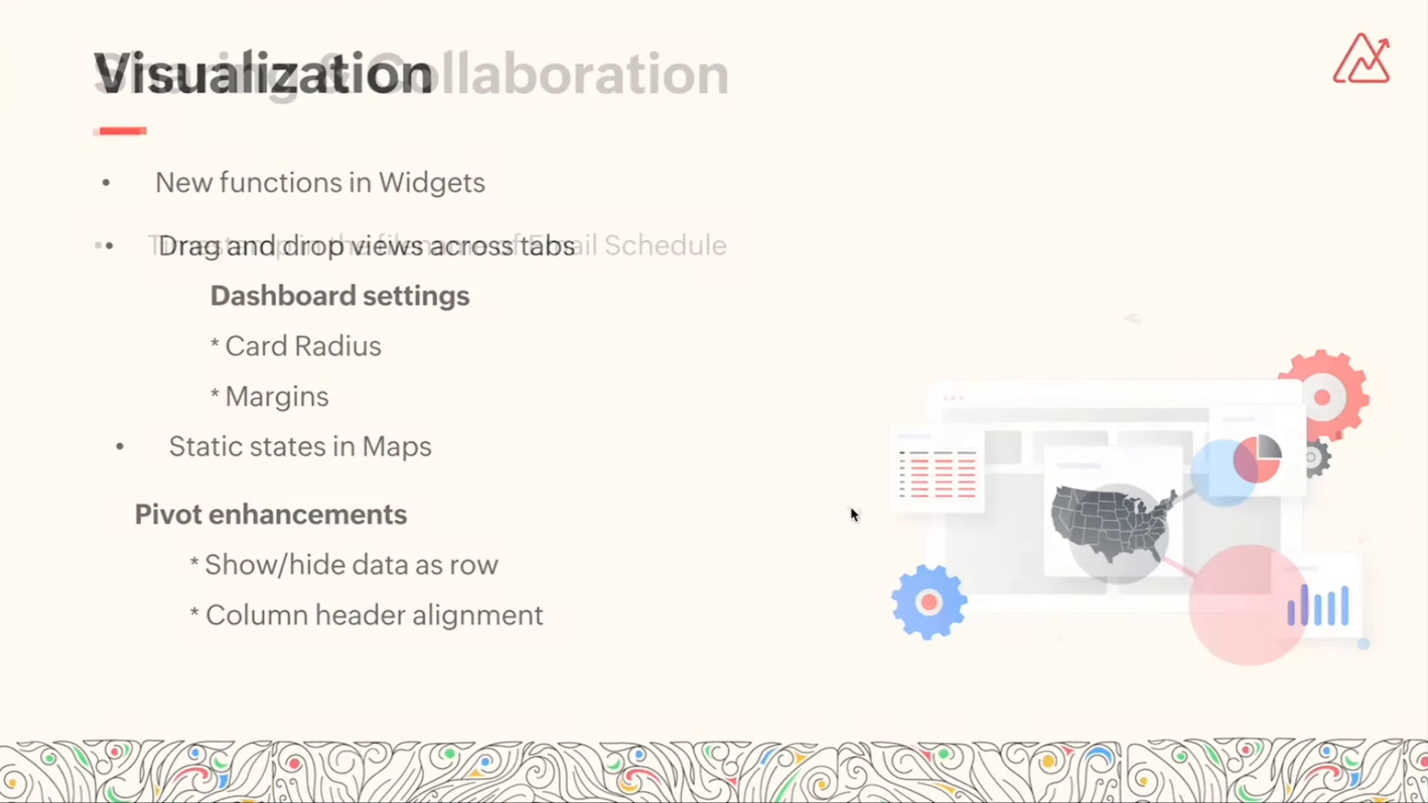
pyautogui.click(852, 509)
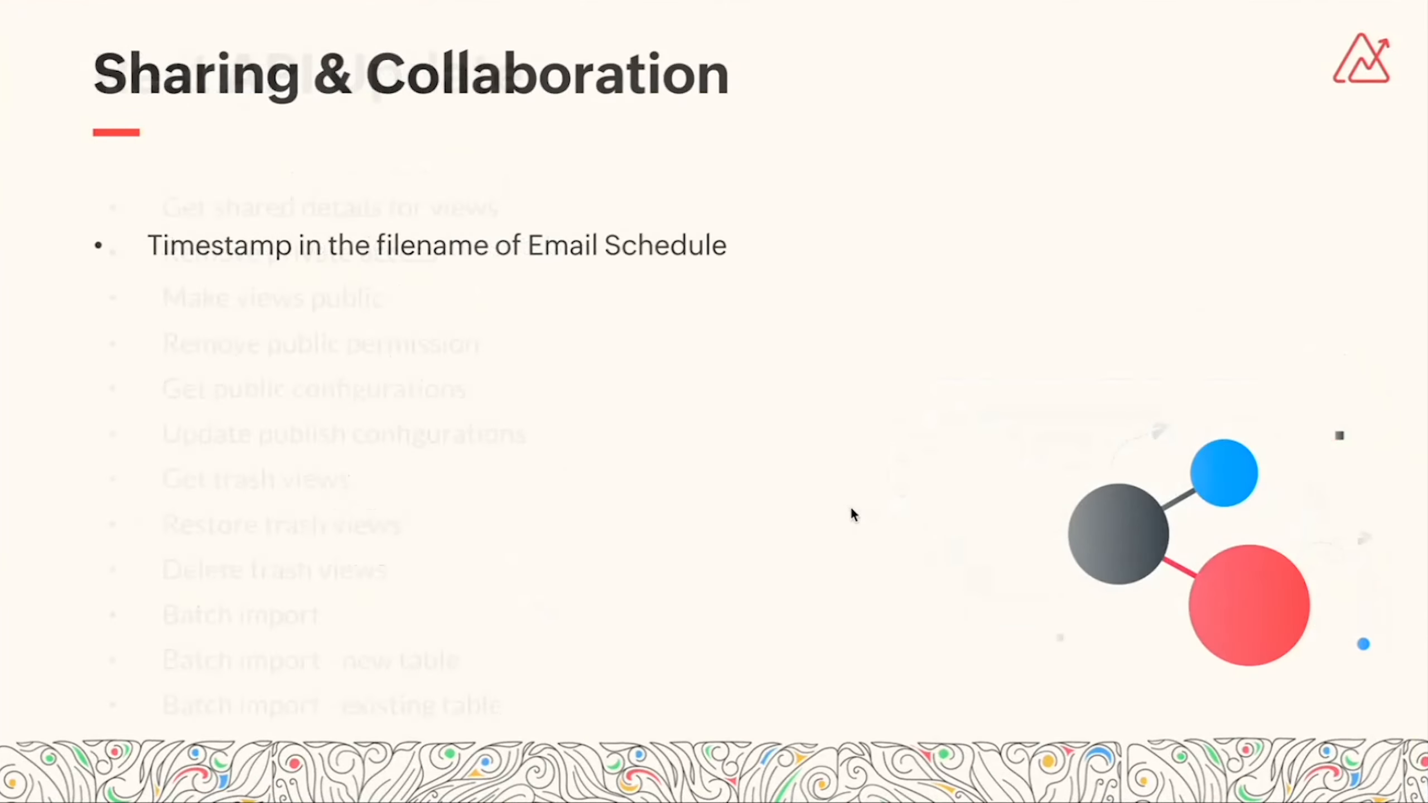
pyautogui.press('Left')
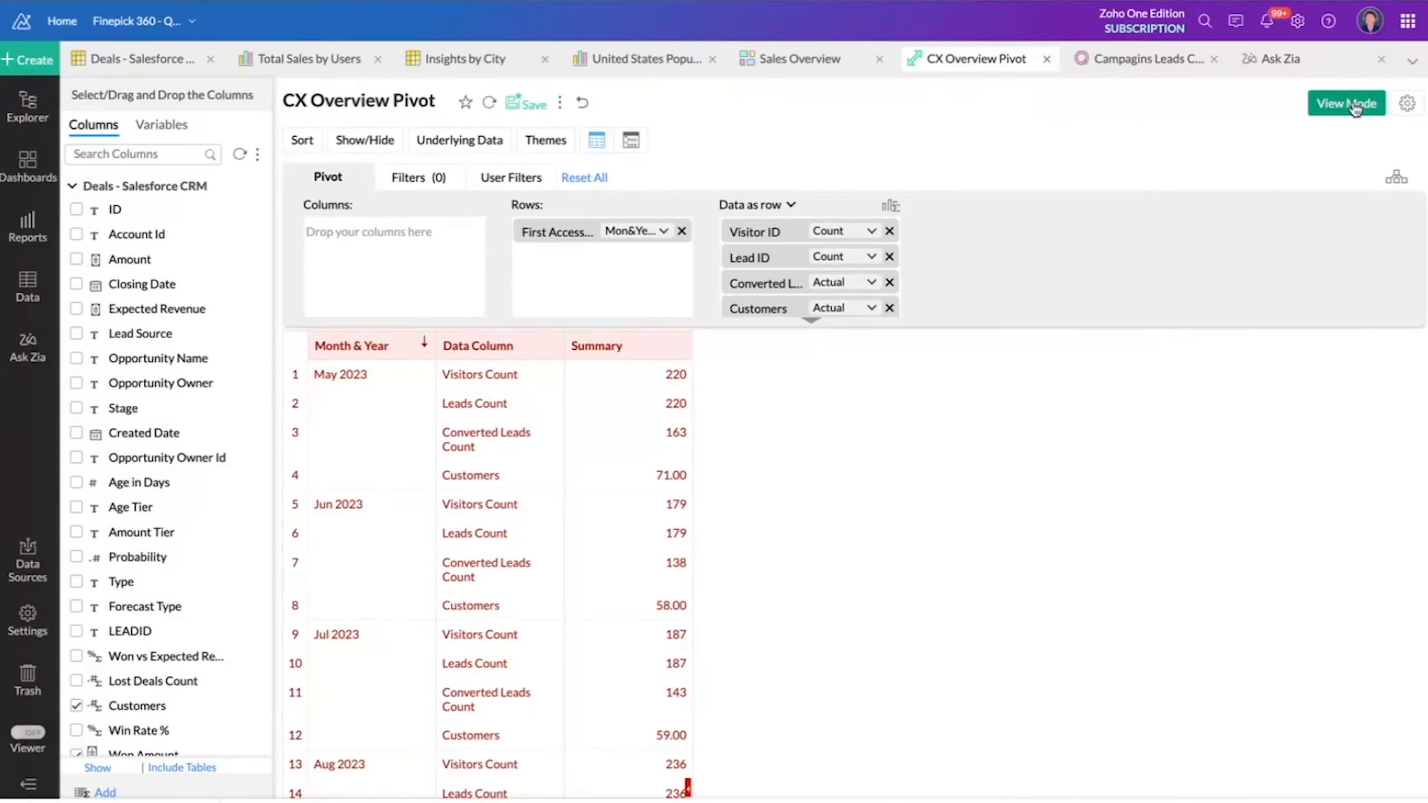
# - Switch the CX Overview Pivot from design editing to view mode
pyautogui.click(1360, 104)
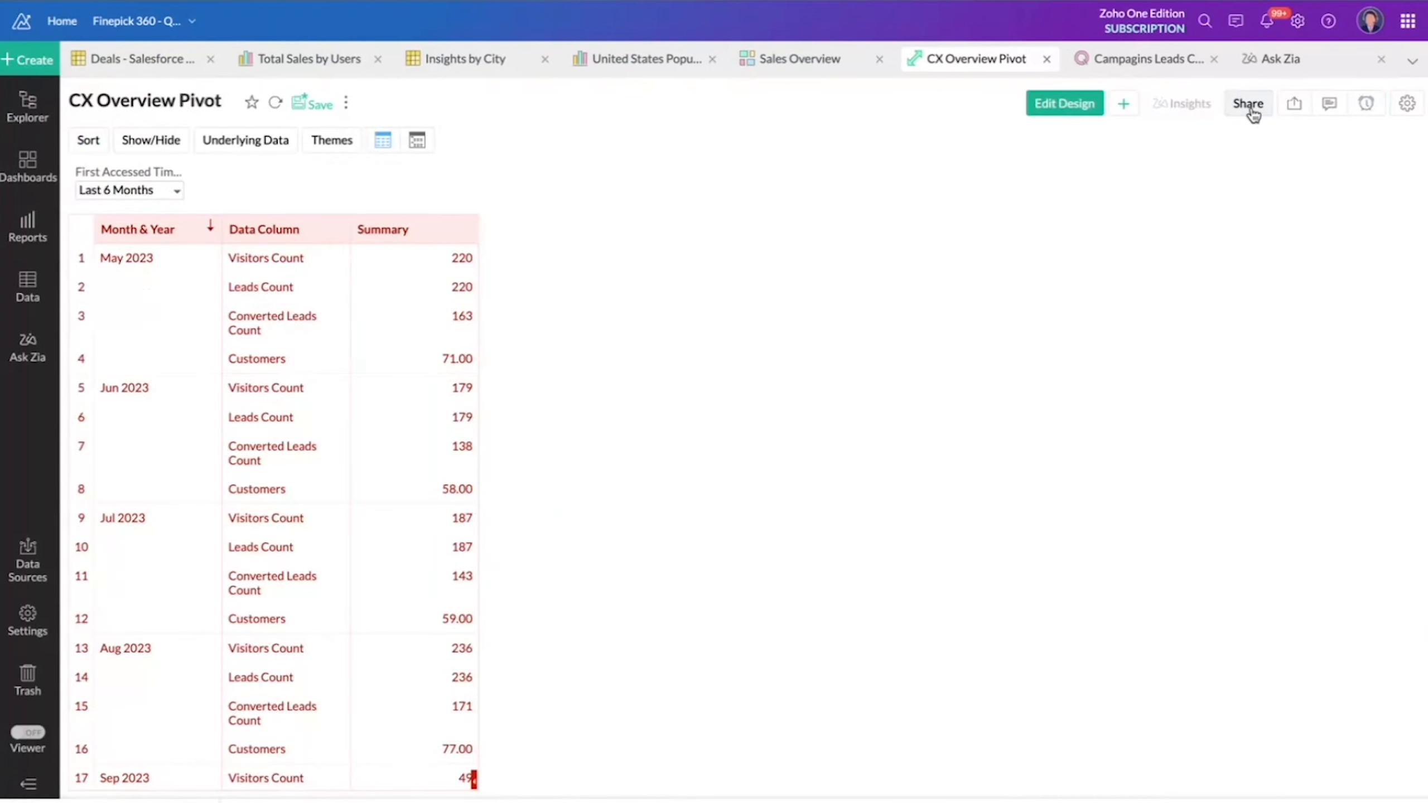
# - Save the CX Overview Pivot and start emailing this view as CSV
pyautogui.click(314, 98)
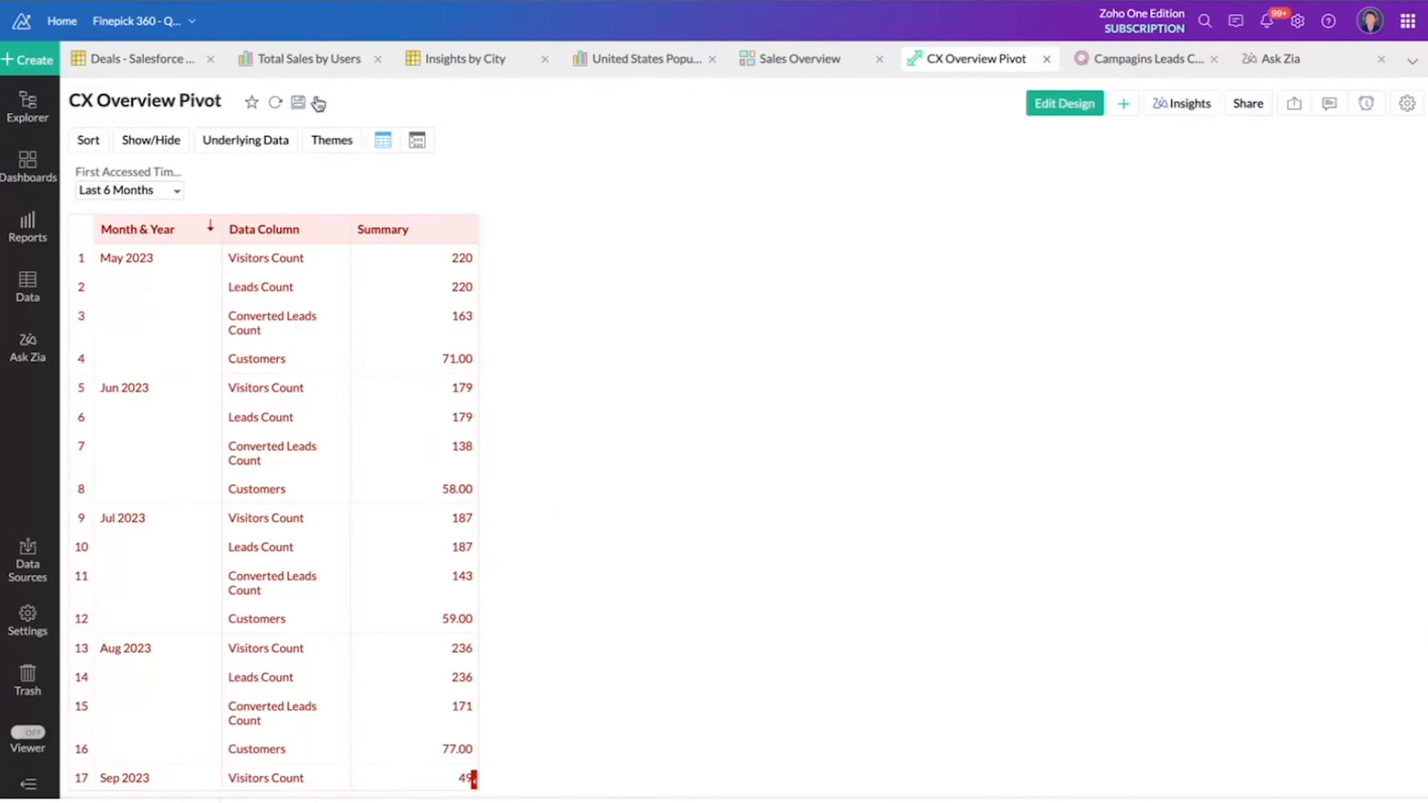
pyautogui.click(1252, 104)
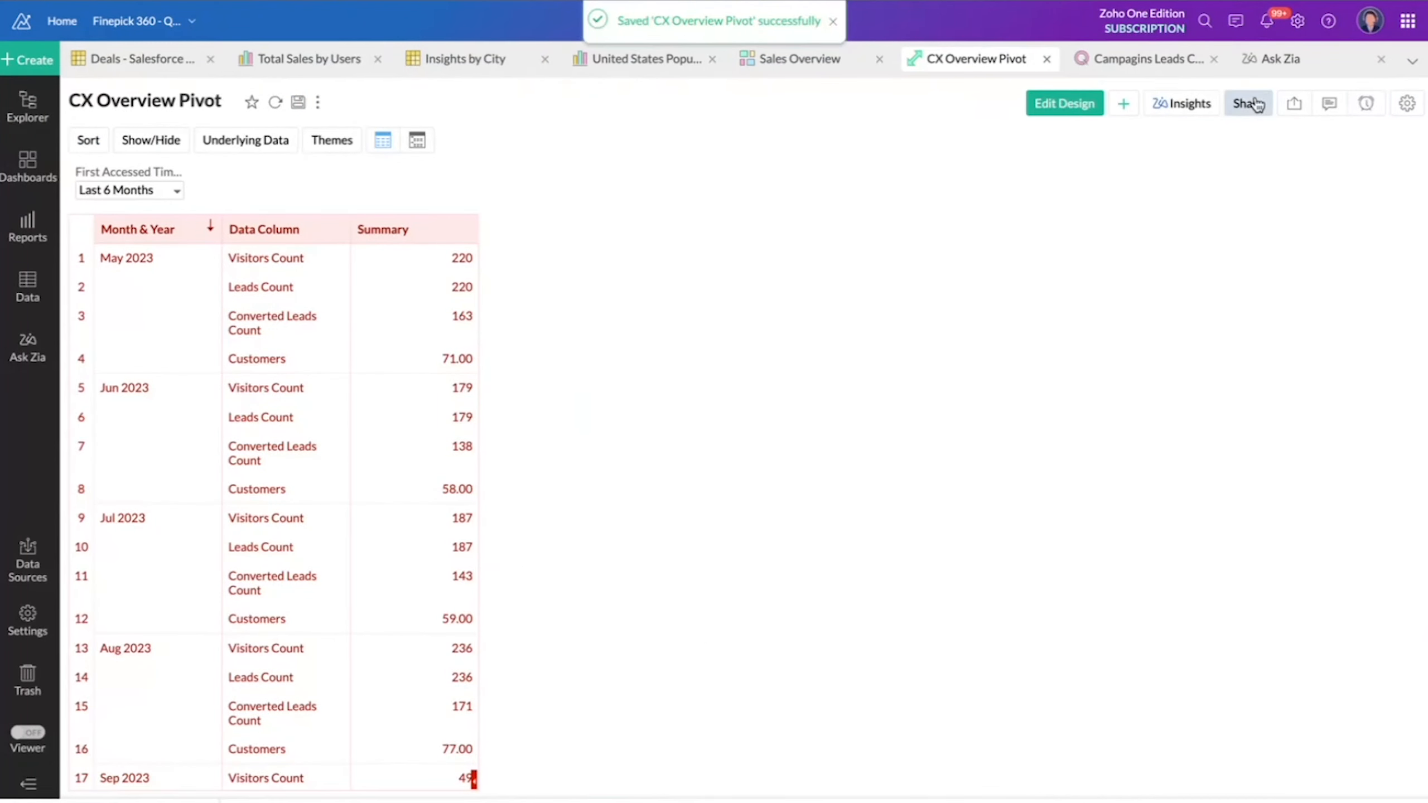
pyautogui.moveTo(1282, 201)
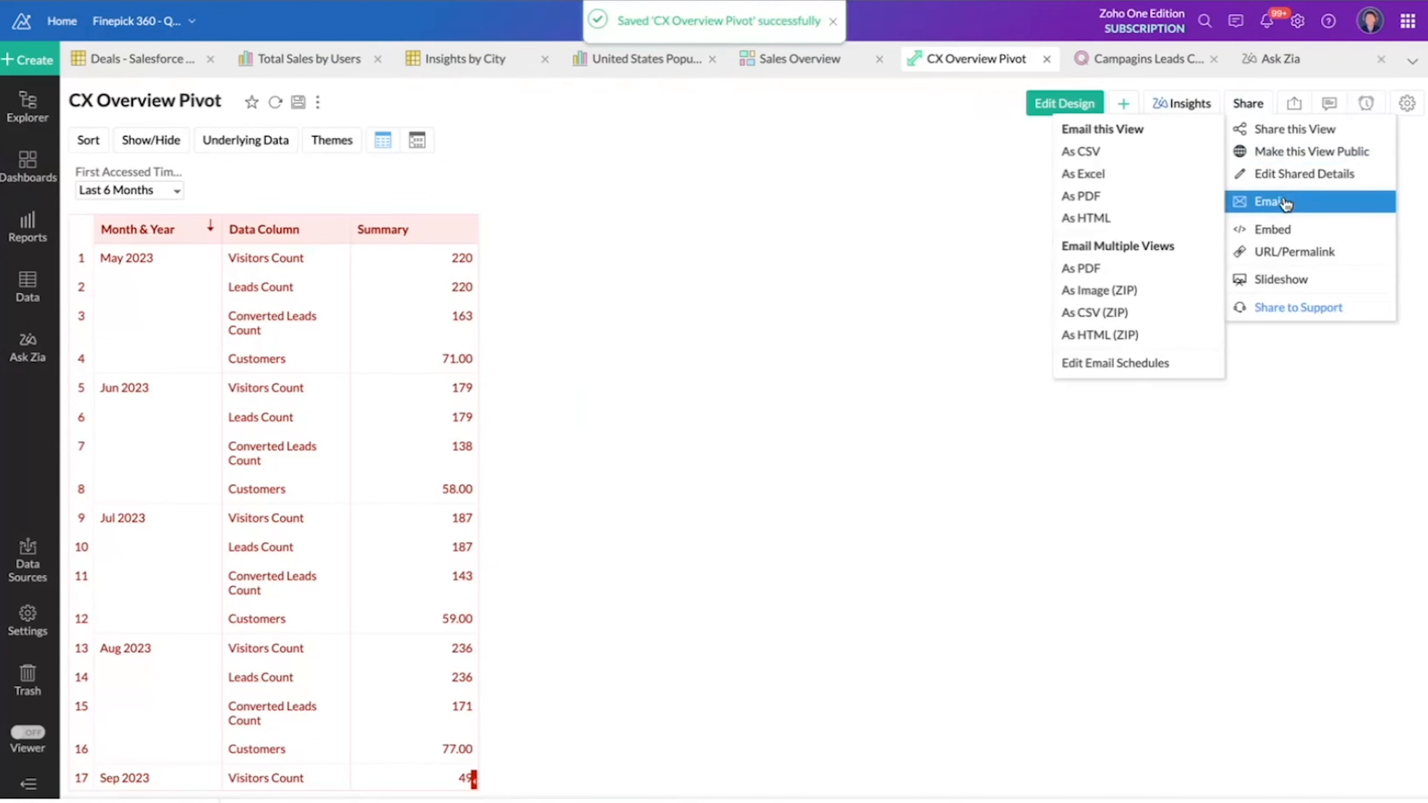
pyautogui.click(1120, 149)
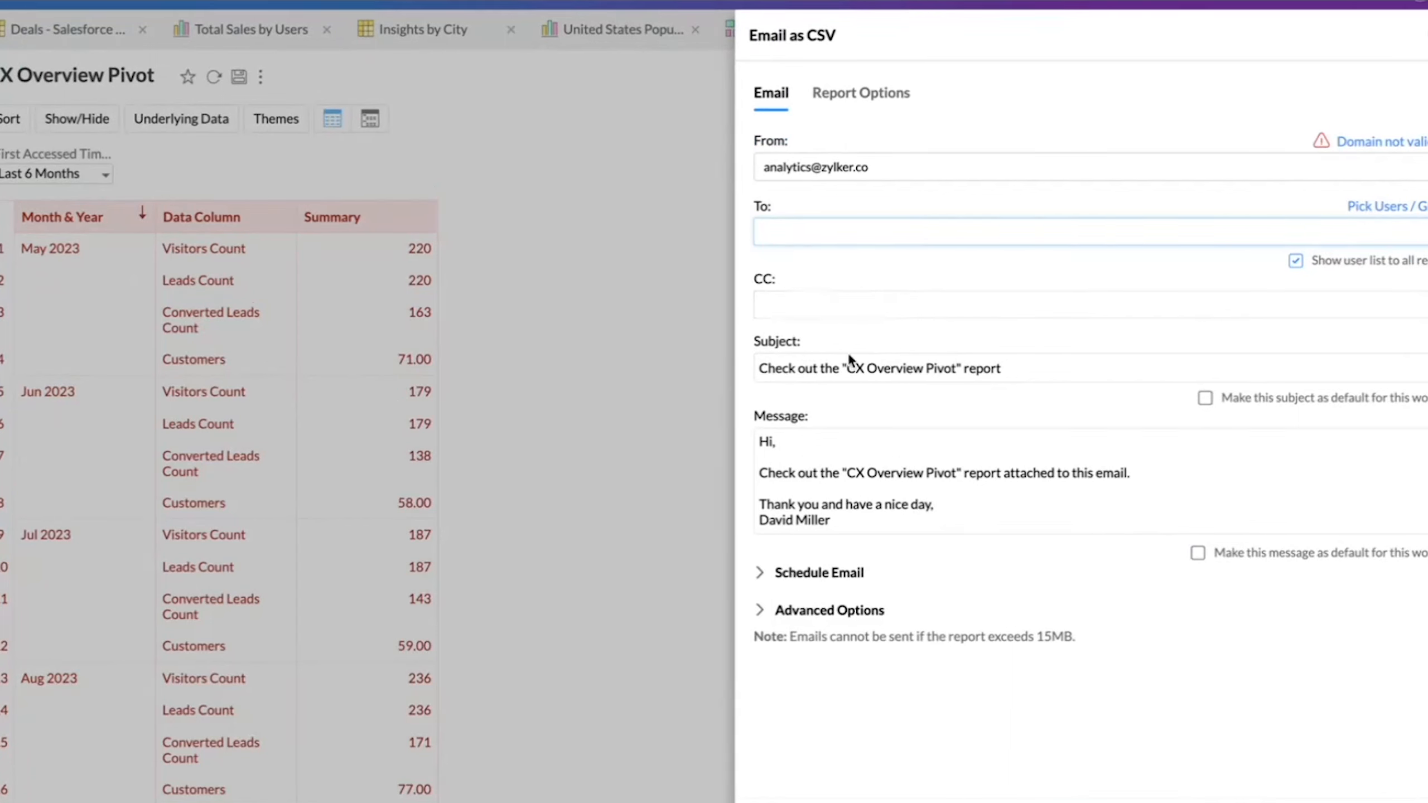
# - Set the email schedule for the CX Overview Pivot report to Daily
pyautogui.click(793, 580)
pyautogui.click(940, 622)
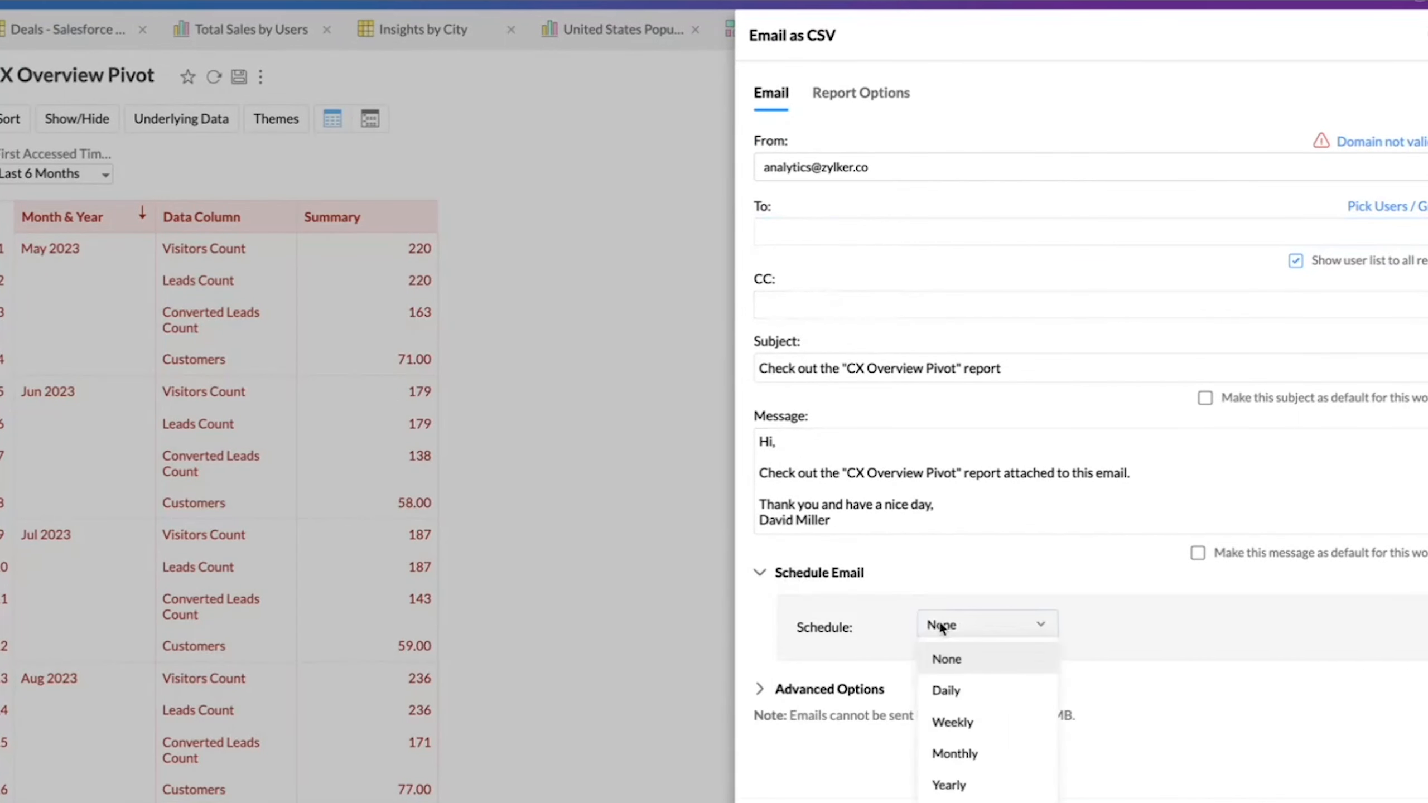
pyautogui.click(946, 692)
pyautogui.scroll(-2, 848, 564)
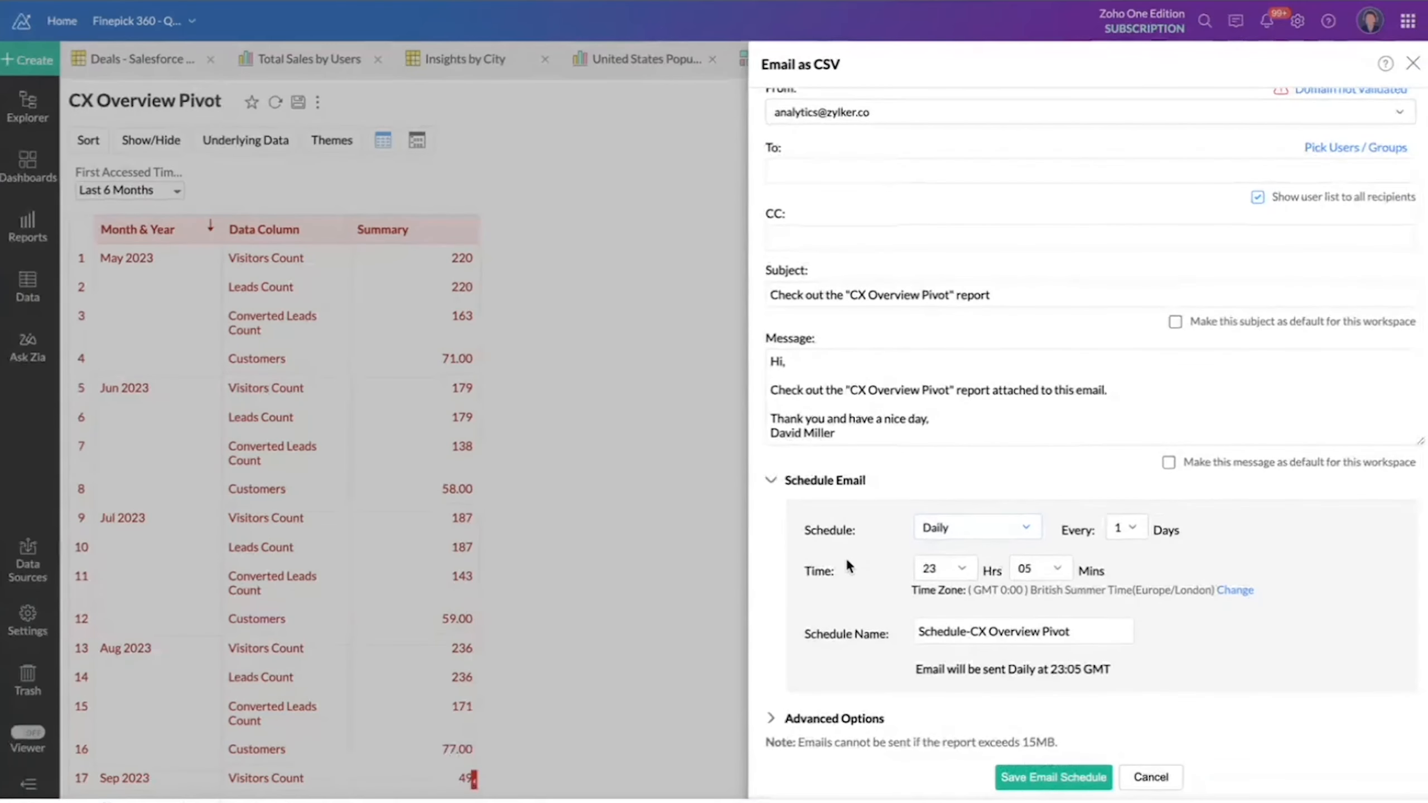
# - Enable appending the email sent time in the subject in the email's advanced options
pyautogui.click(771, 722)
pyautogui.scroll(-2, 873, 575)
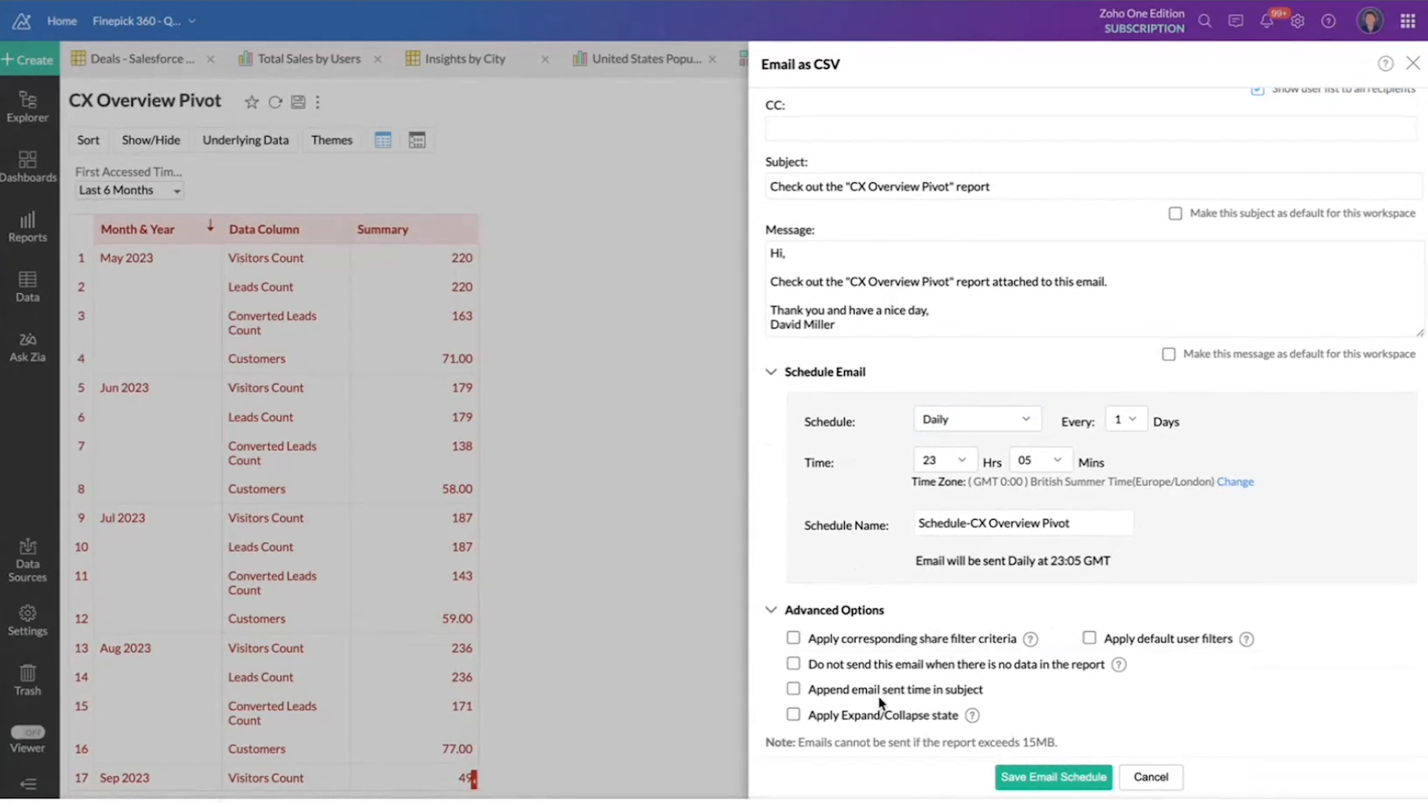
pyautogui.click(793, 689)
pyautogui.scroll(5, 991, 460)
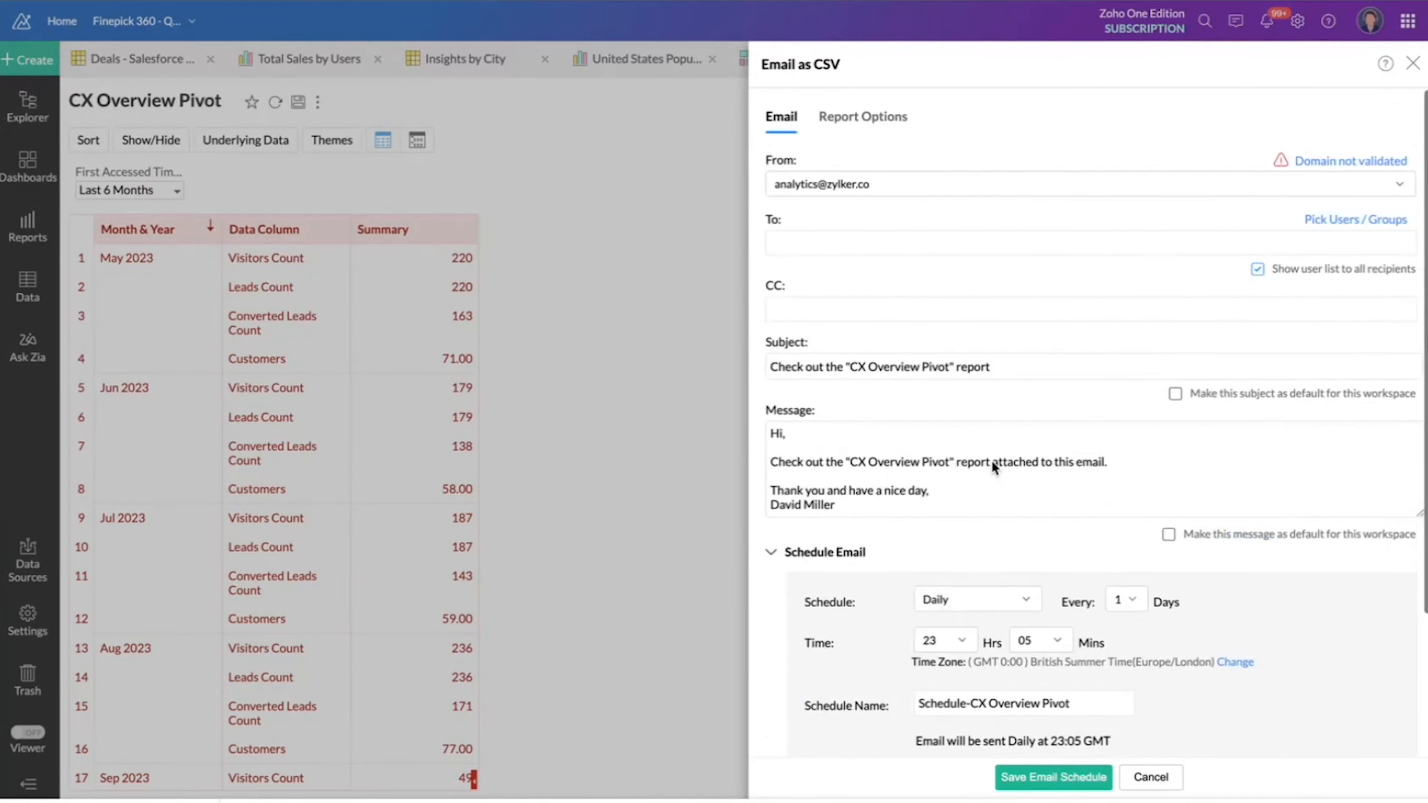
# - Append the dynamic placeholder ${date} to the CX Overview Pivot file name in the report options
pyautogui.click(863, 117)
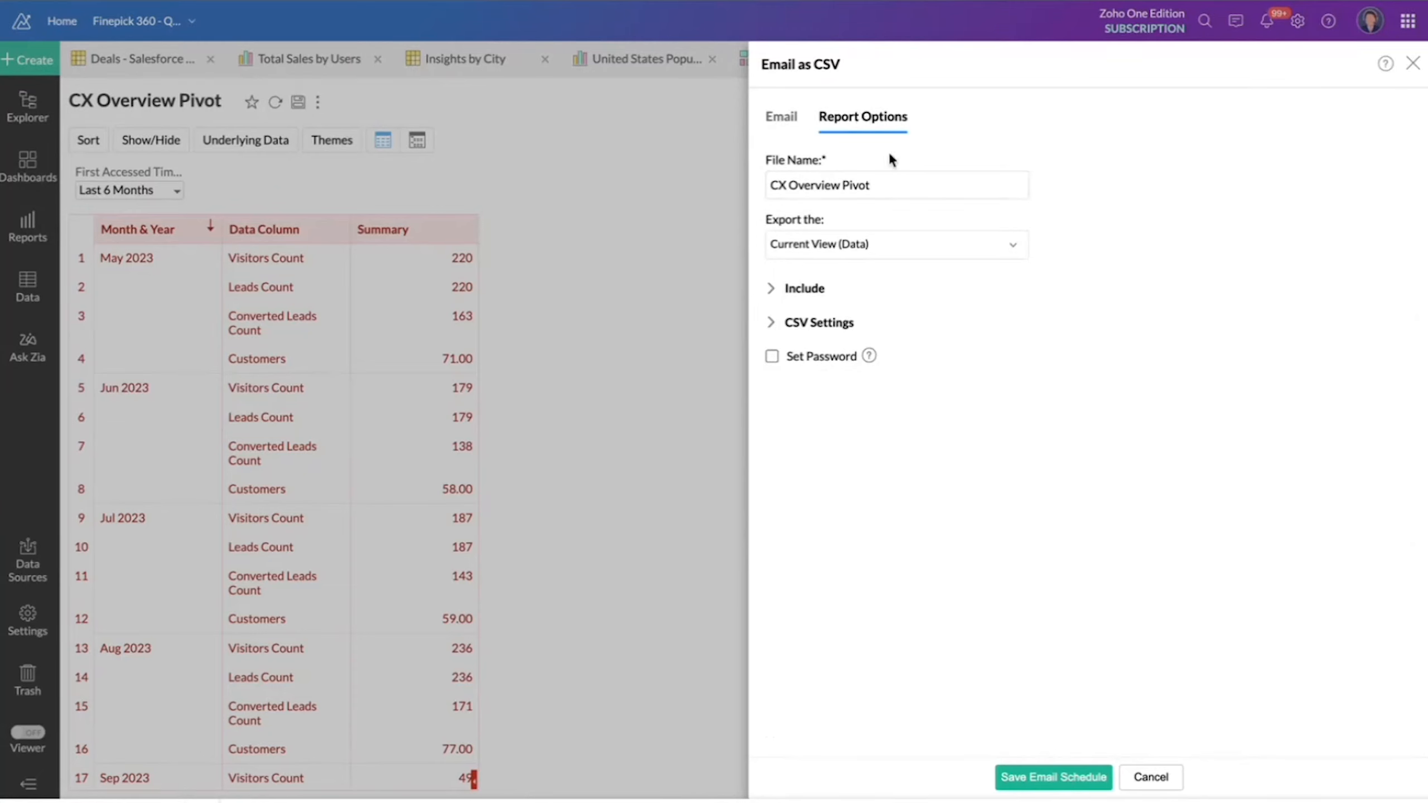
pyautogui.click(874, 185)
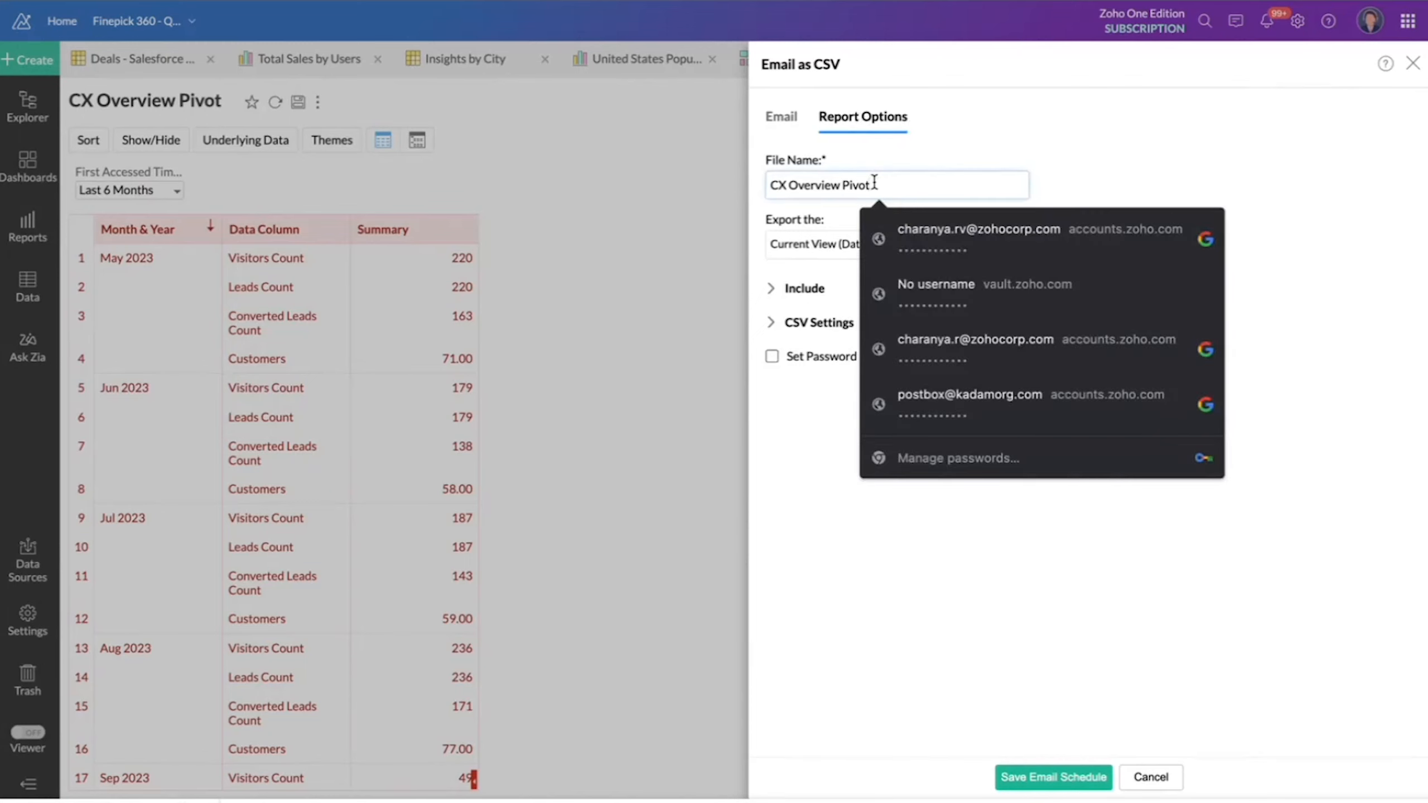
pyautogui.write('${}')
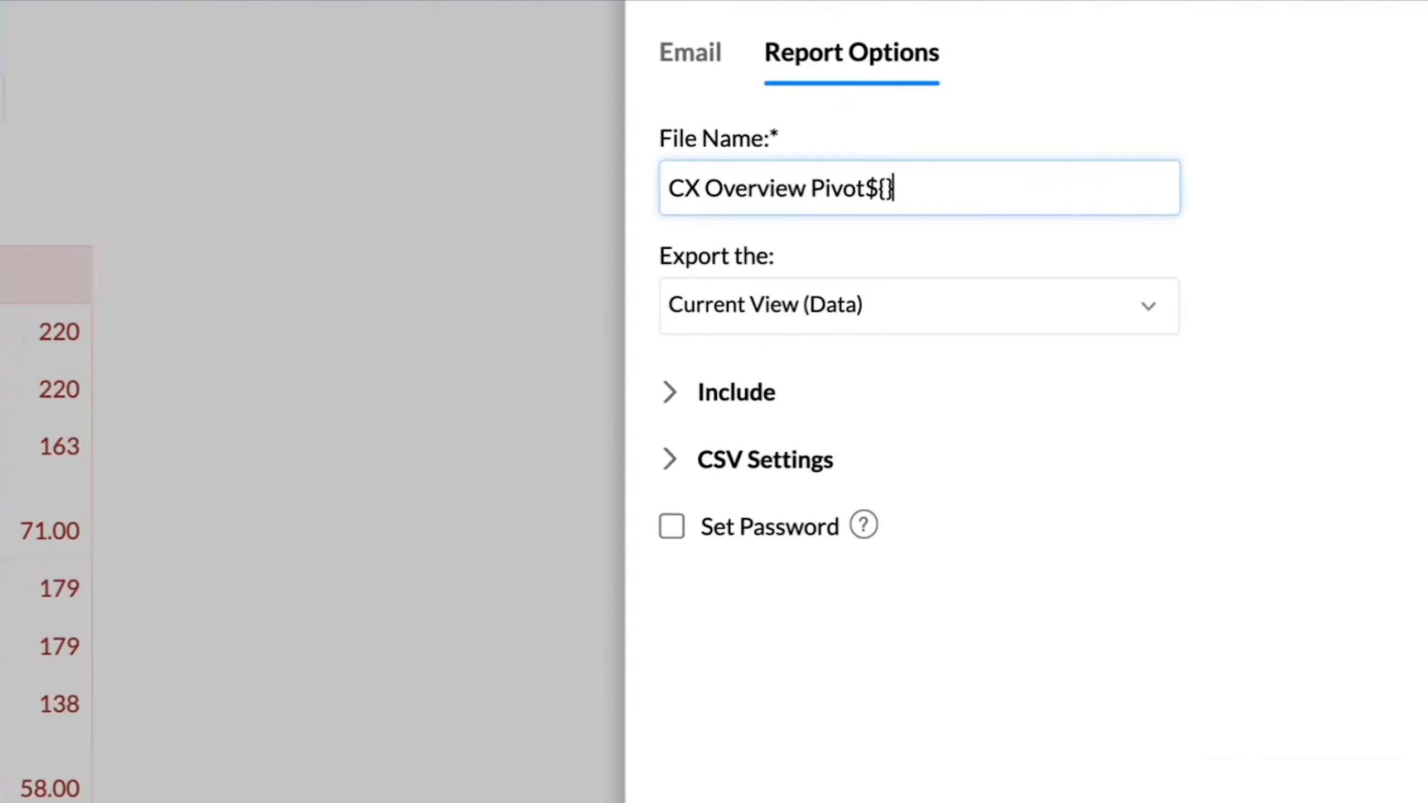
pyautogui.write('date')
# - Change the file name's placeholder to ${prevdate}
pyautogui.press('BackSpace')
pyautogui.press('BackSpace')
pyautogui.press('BackSpace')
pyautogui.press('BackSpace')
pyautogui.write('prevdate')
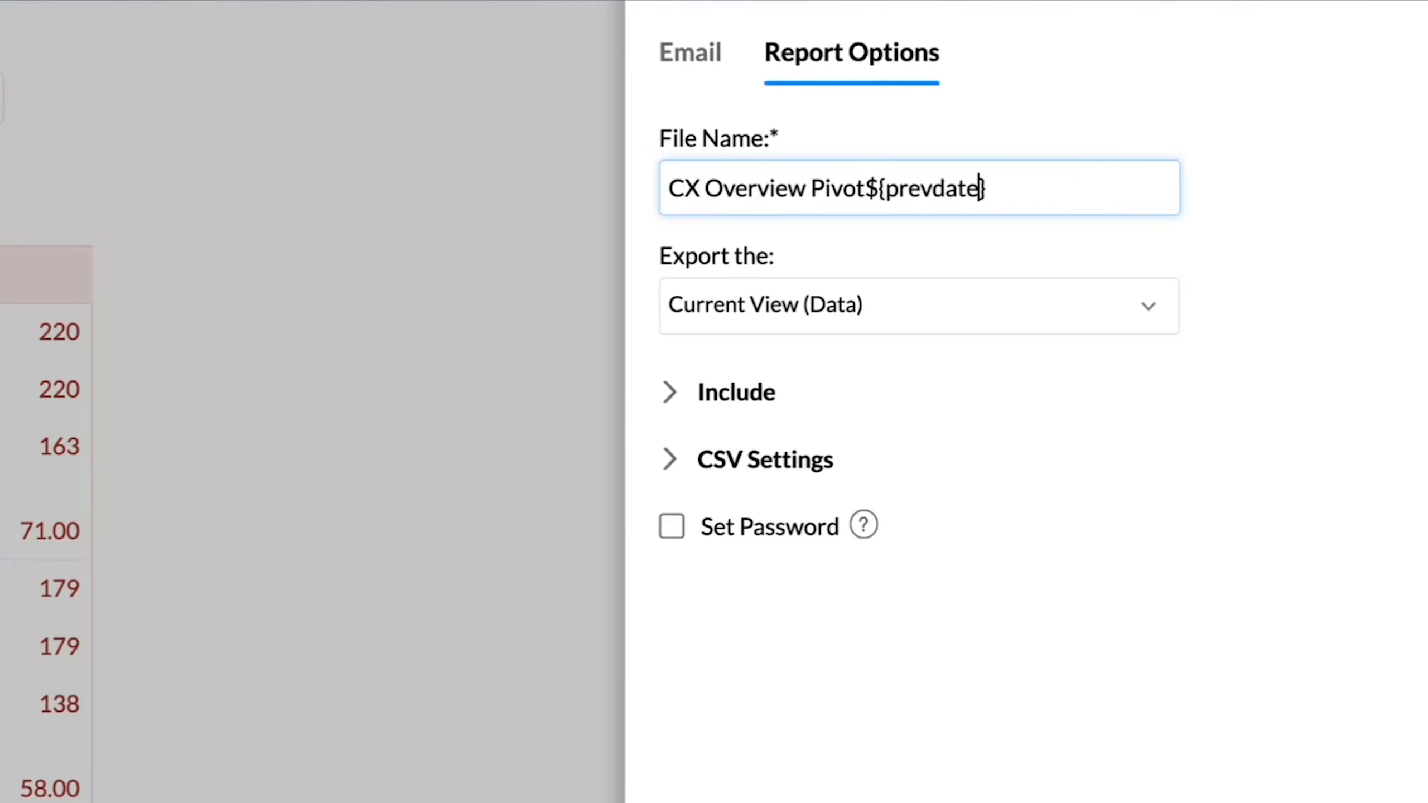
# - Change the file name's placeholder to ${nextdate}, making the name CX Overview Pivot${nextdate}
pyautogui.press('BackSpace')
pyautogui.press('BackSpace')
pyautogui.press('BackSpace')
pyautogui.press('BackSpace')
pyautogui.press('BackSpace')
pyautogui.press('BackSpace')
pyautogui.press('BackSpace')
pyautogui.press('BackSpace')
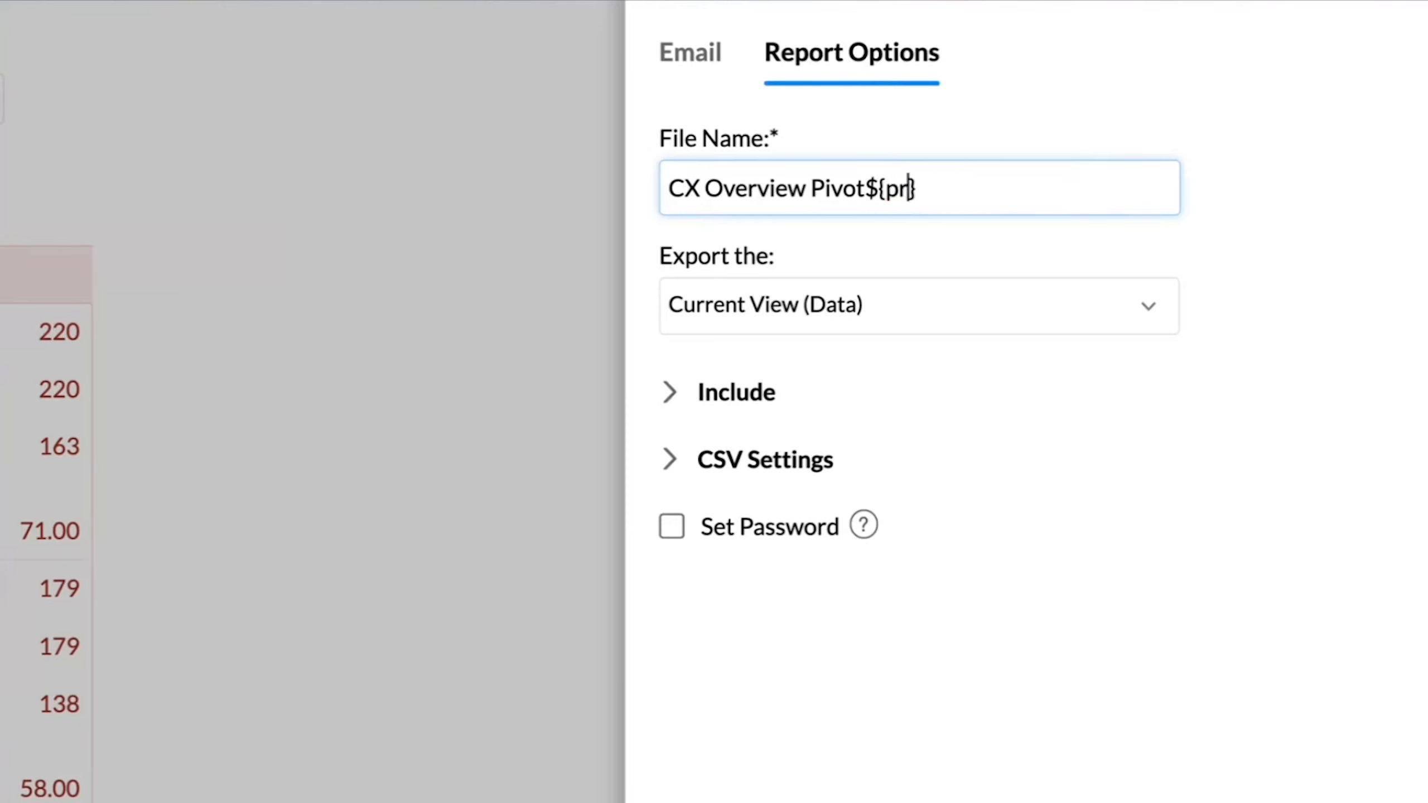
pyautogui.write('nextdate')
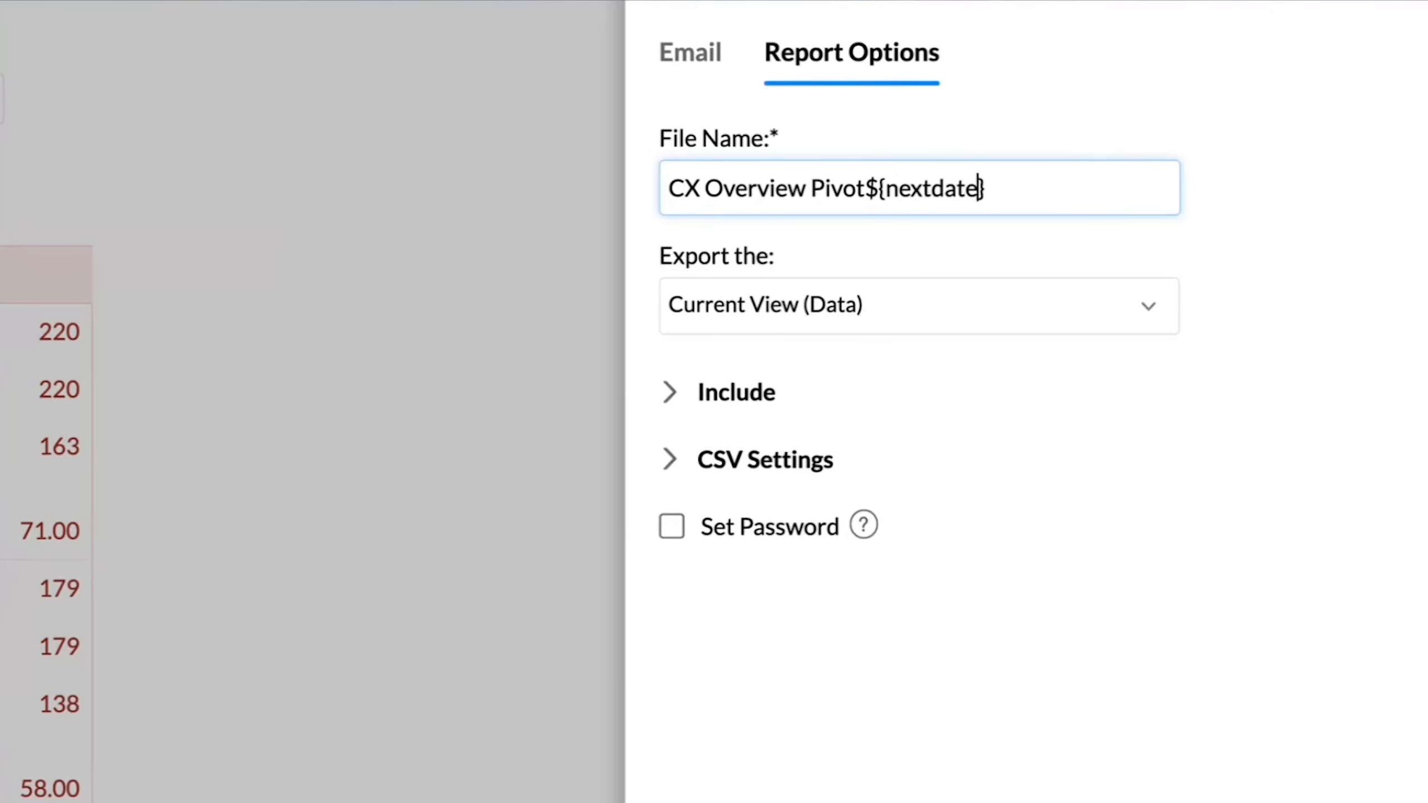